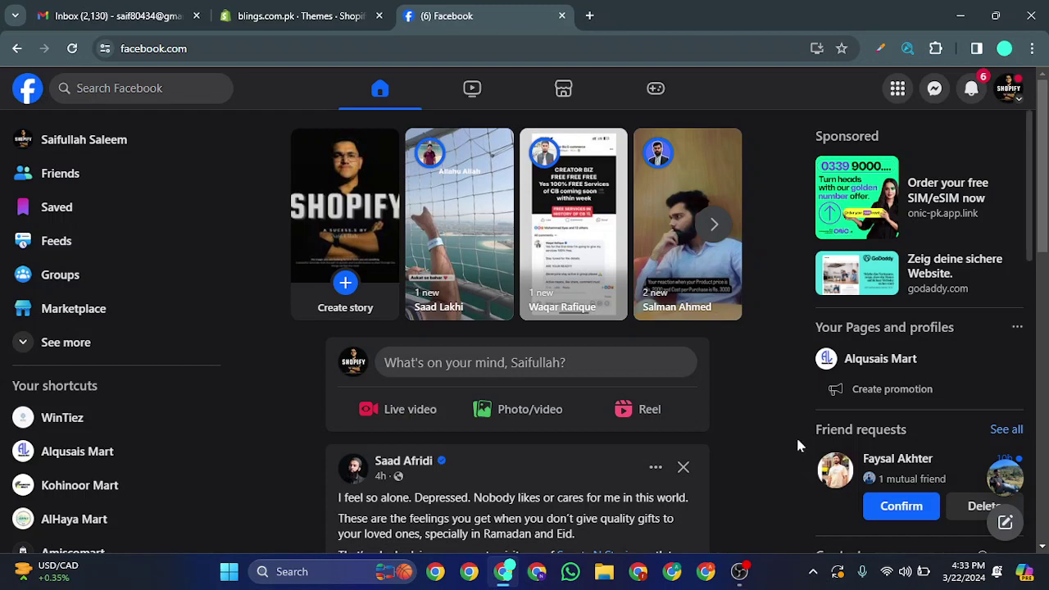
Open business.facebook.com/overview in a new browser tab.
scroll(753, 426, "down", 3)
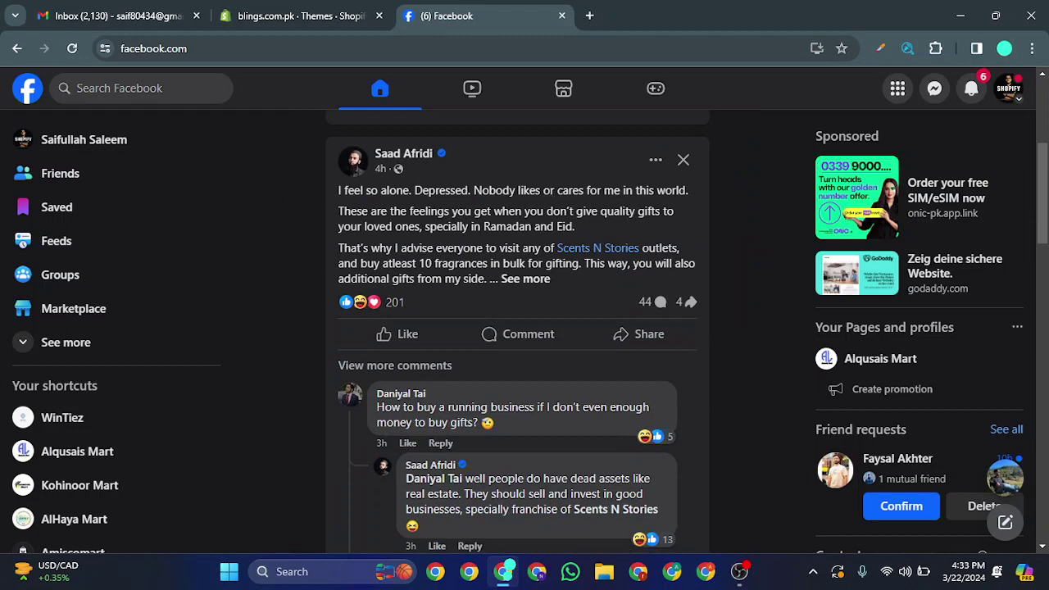
left_click(591, 16)
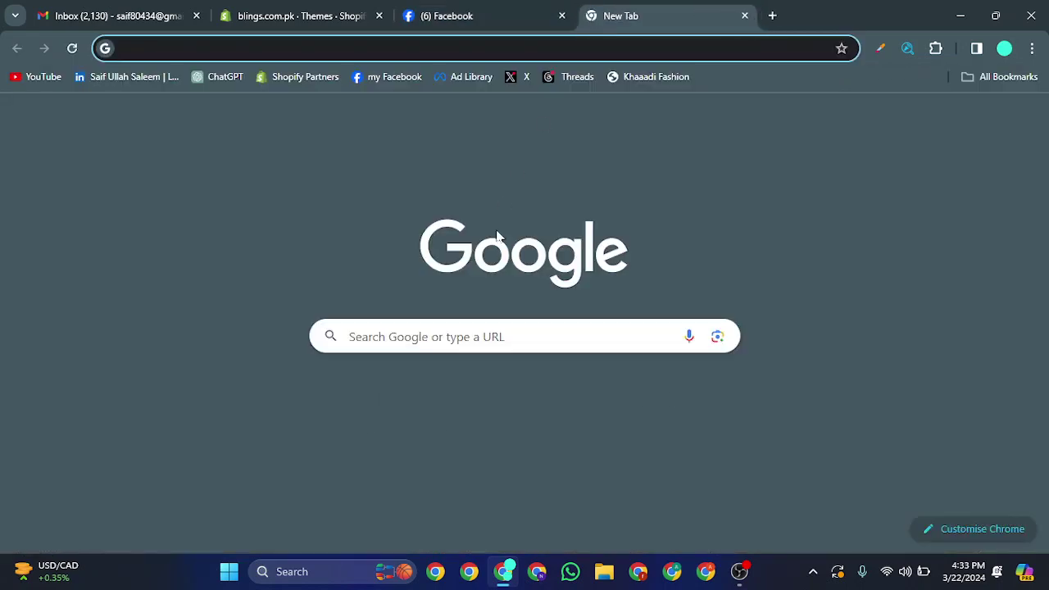
type("busin")
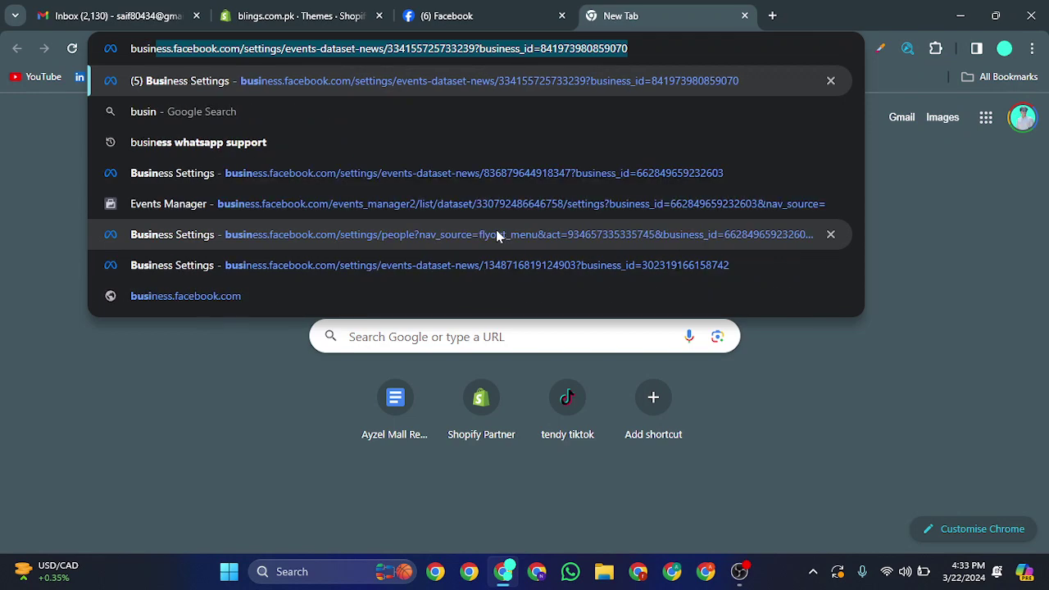
type("es")
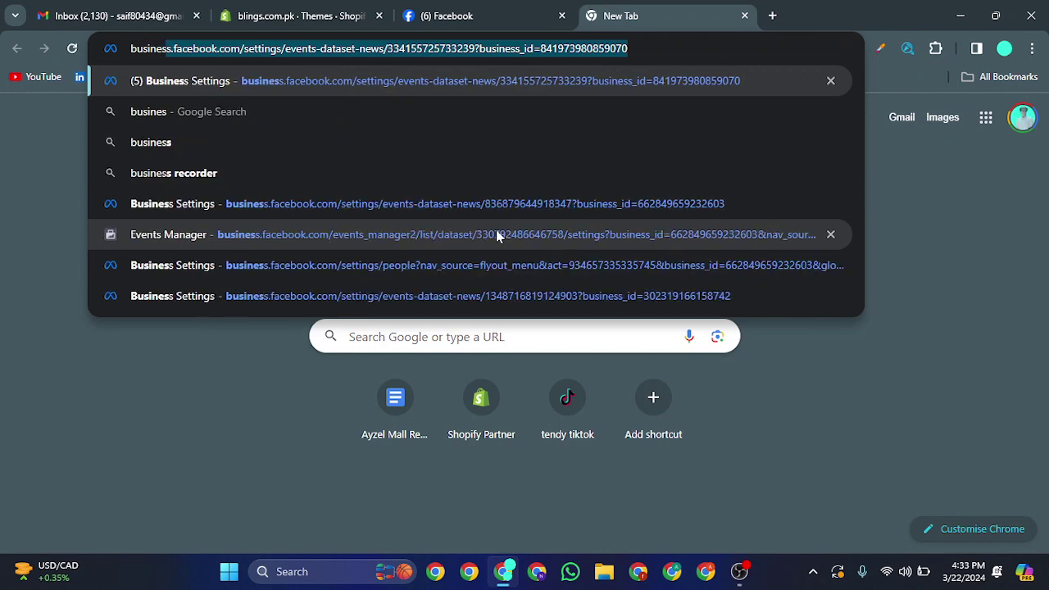
key("Right")
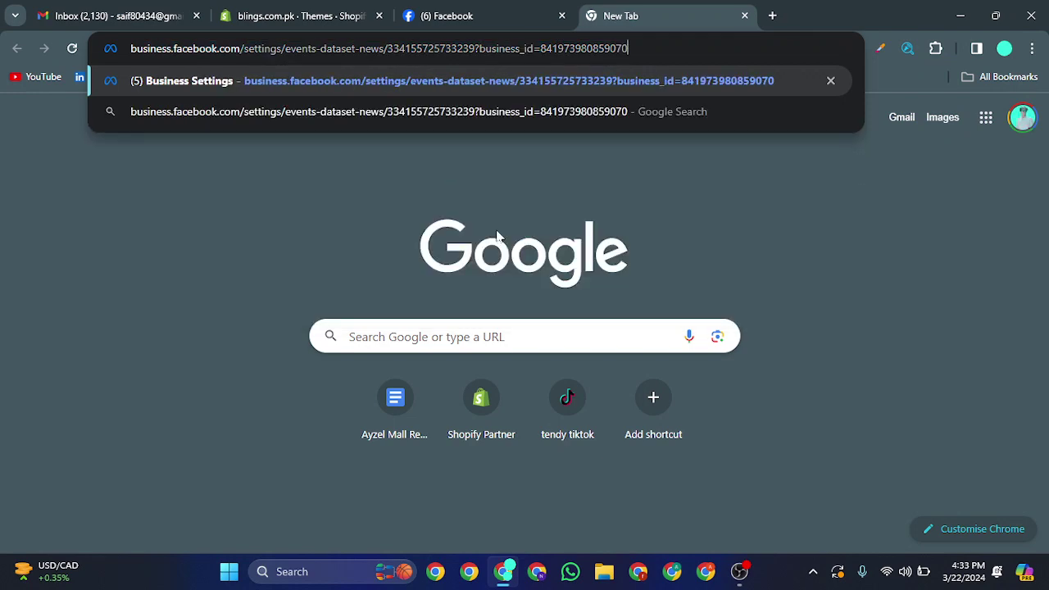
key("BackSpace")
key("BackSpace")
key("BackSpace")
key("BackSpace")
key("BackSpace")
key("BackSpace")
key("BackSpace")
key("BackSpace")
key("BackSpace")
key("BackSpace")
key("BackSpace")
key("BackSpace")
key("BackSpace")
key("BackSpace")
key("BackSpace")
key("BackSpace")
key("BackSpace")
key("BackSpace")
key("BackSpace")
key("BackSpace")
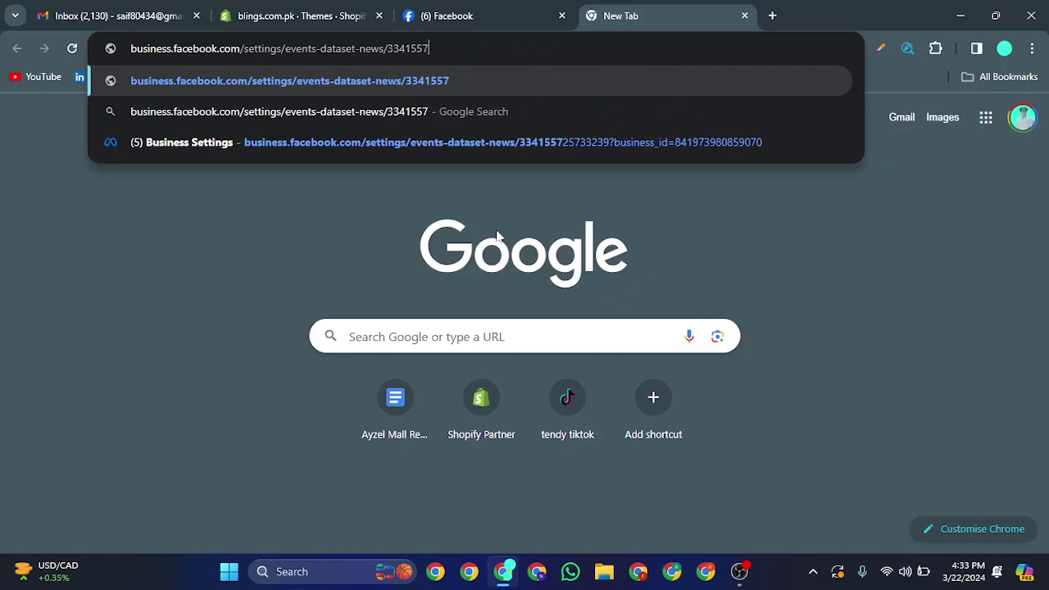
key("BackSpace")
key("BackSpace")
key("BackSpace")
key("BackSpace")
key("BackSpace")
key("BackSpace")
key("BackSpace")
key("BackSpace")
key("BackSpace")
key("BackSpace")
key("BackSpace")
key("BackSpace")
key("BackSpace")
key("BackSpace")
key("BackSpace")
key("BackSpace")
key("BackSpace")
key("BackSpace")
key("BackSpace")
key("BackSpace")
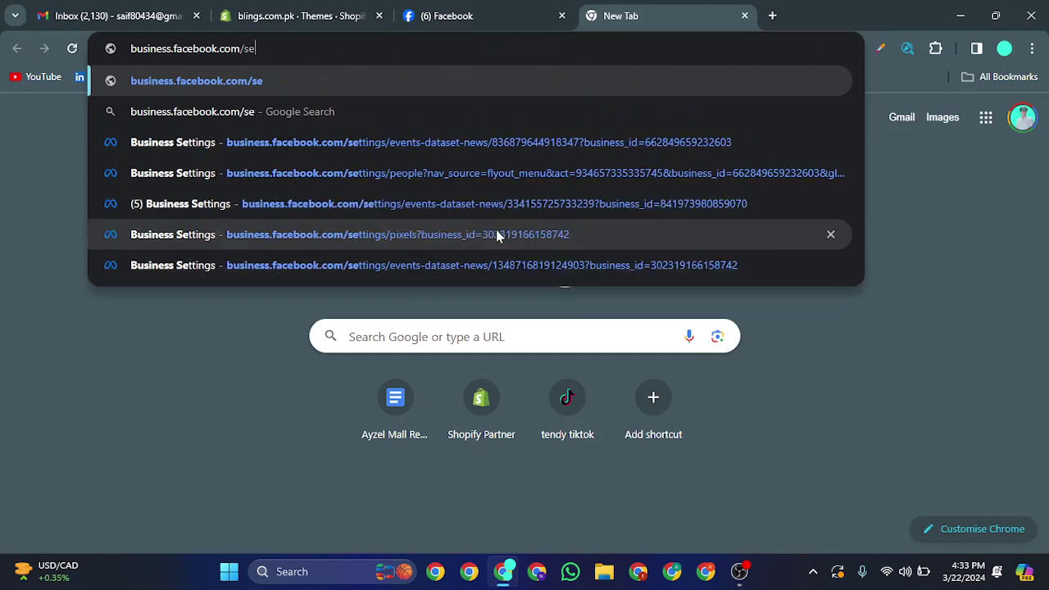
key("BackSpace")
key("BackSpace")
type("o")
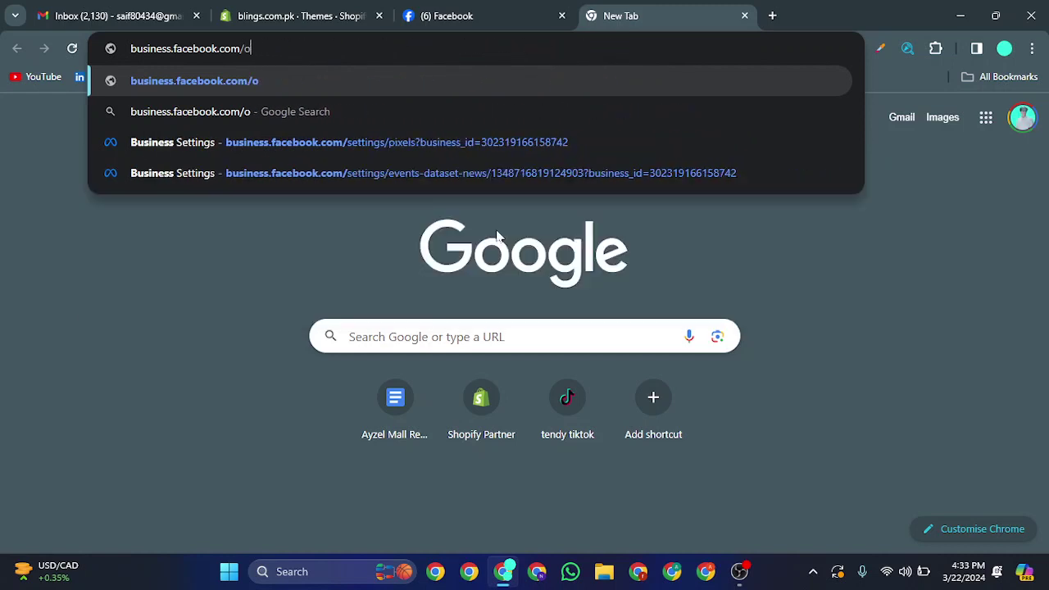
type("verview")
key("Return")
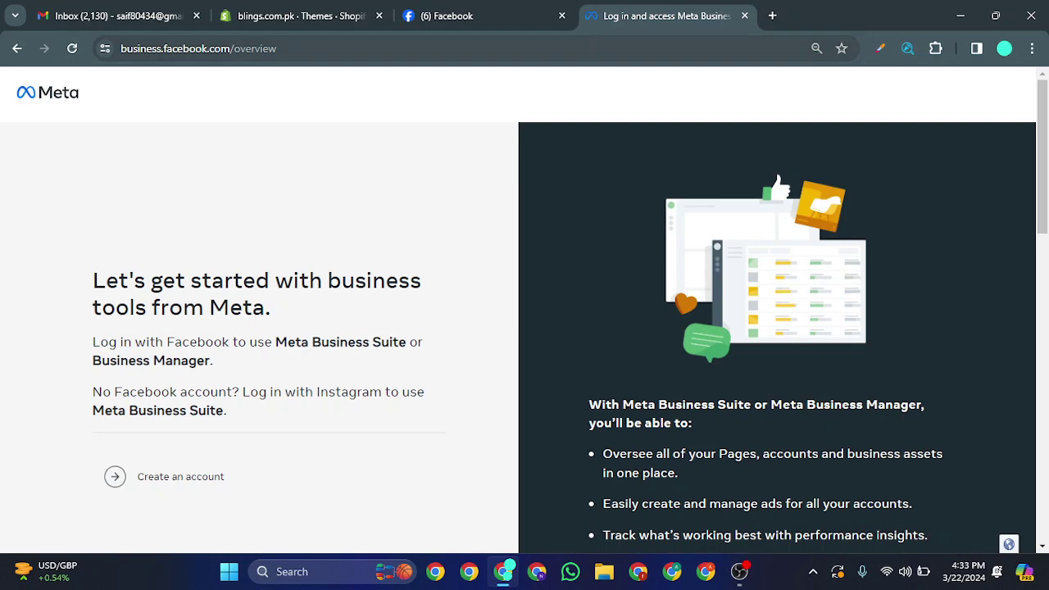
Open the business account creation form, review its business name, personal name and business email fields, and close it without submitting.
left_click(151, 477)
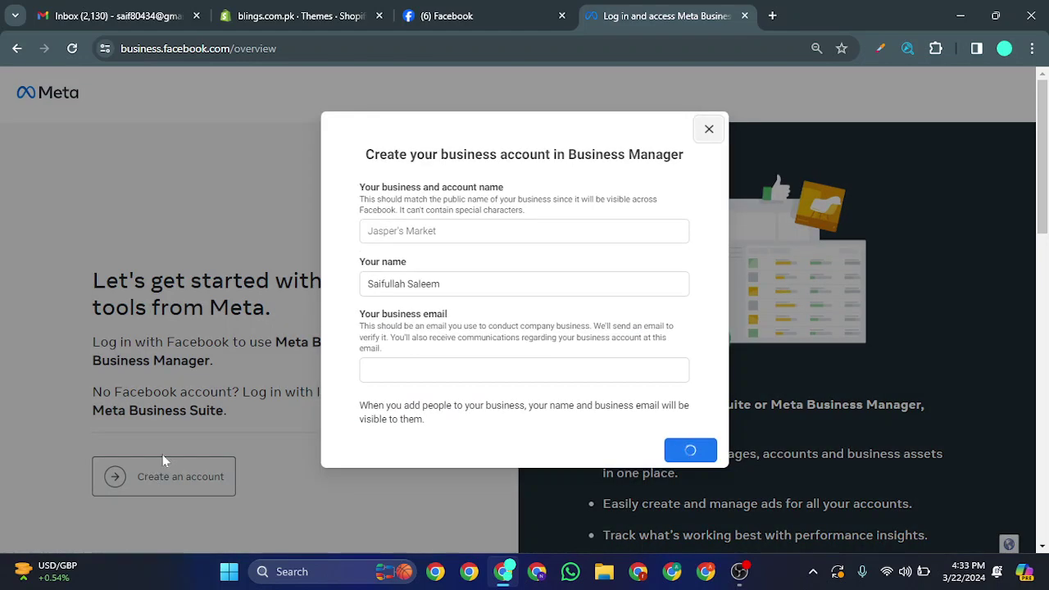
left_click(495, 234)
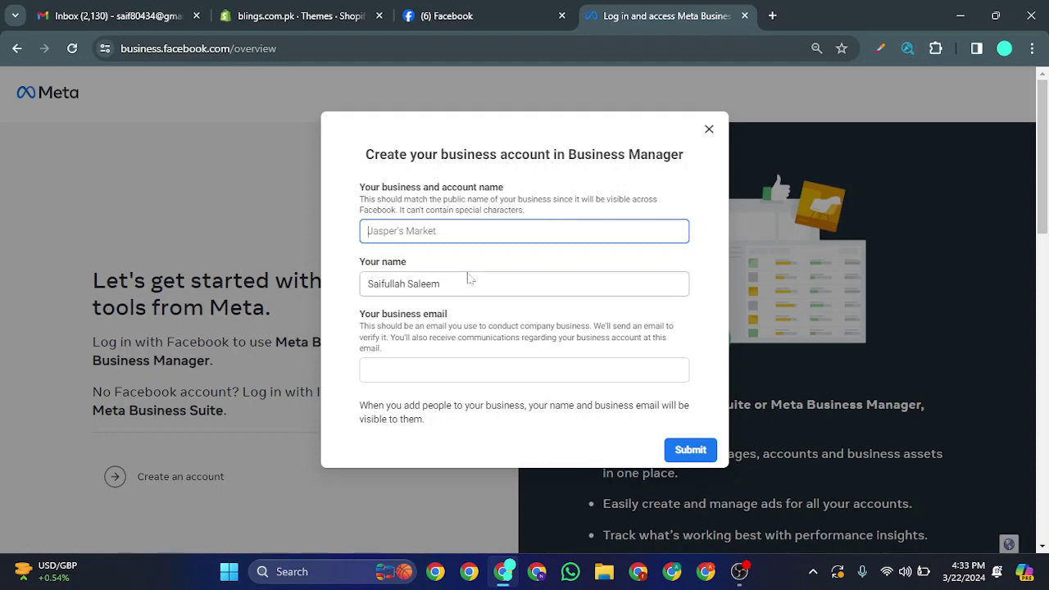
left_click(440, 284)
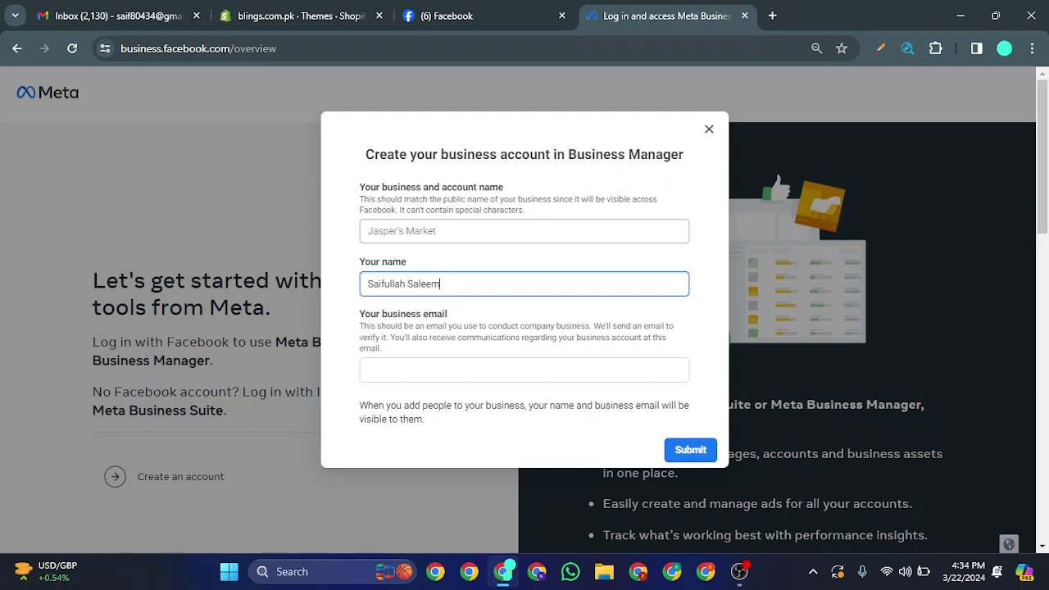
left_click(368, 230)
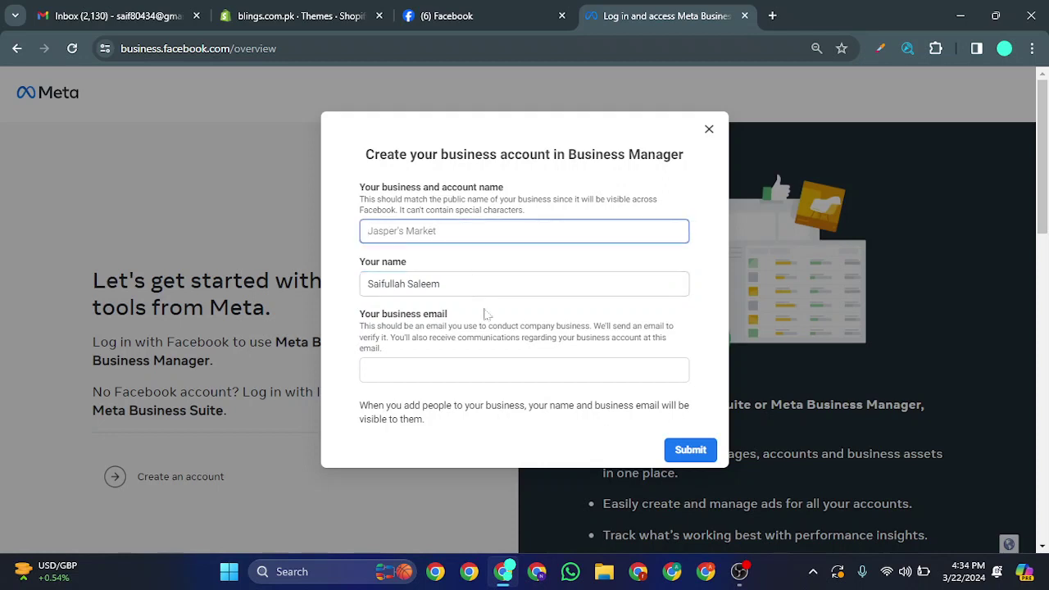
key("Tab")
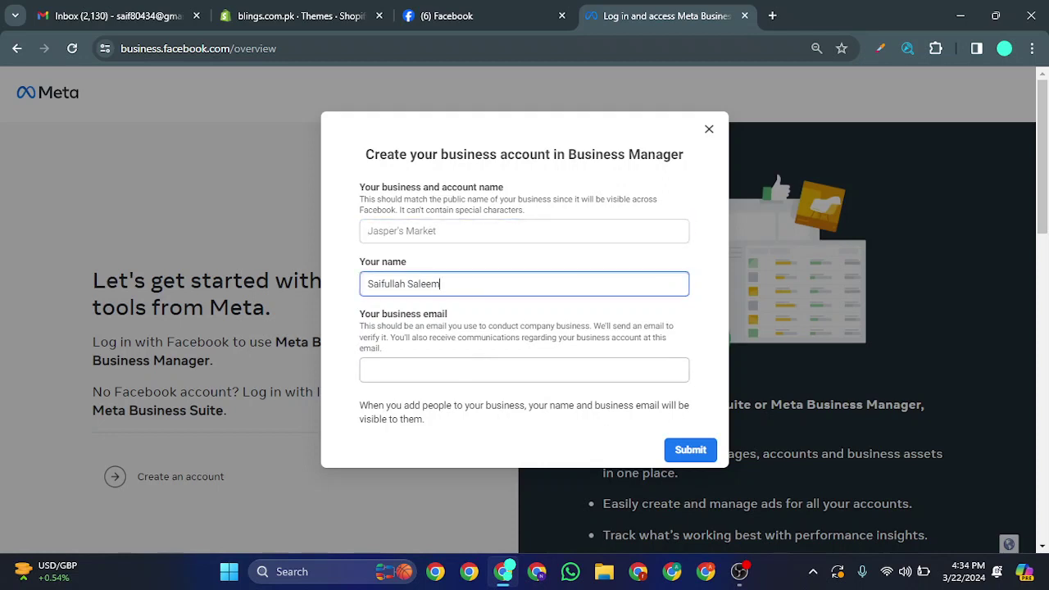
key("Tab")
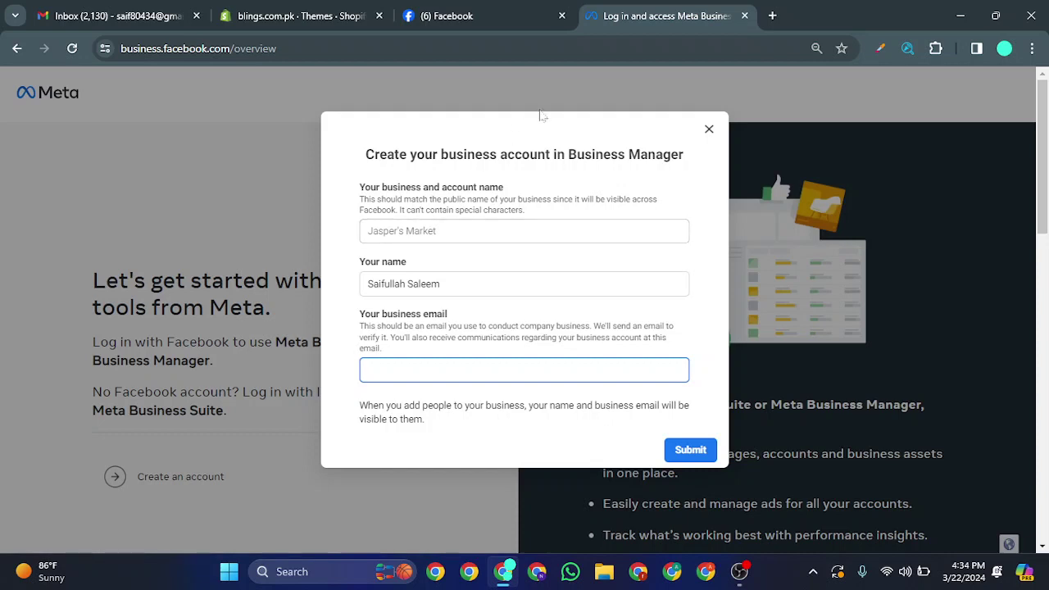
left_click(698, 135)
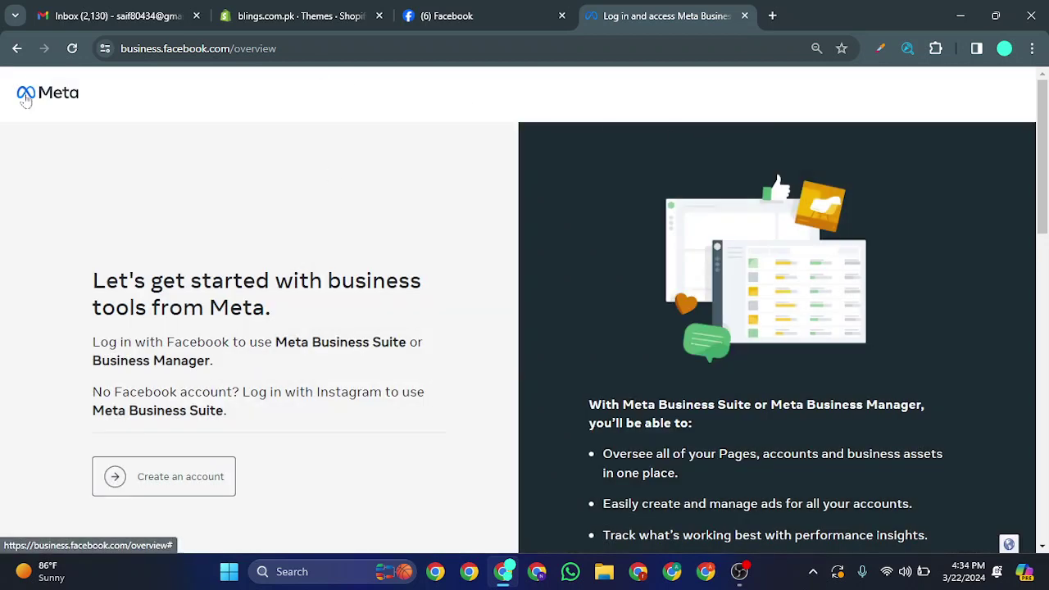
Shorten the page address to business.facebook.com and load the Meta Business Suite home page.
left_click(261, 49)
key("End")
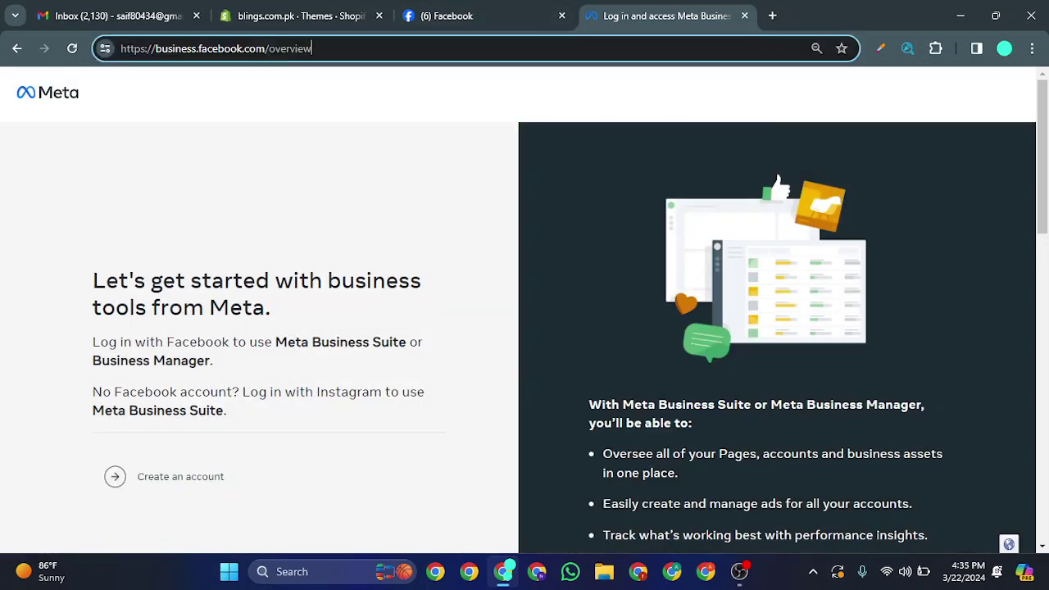
key("BackSpace")
key("BackSpace")
key("BackSpace")
key("BackSpace")
key("BackSpace")
key("BackSpace")
key("BackSpace")
key("BackSpace")
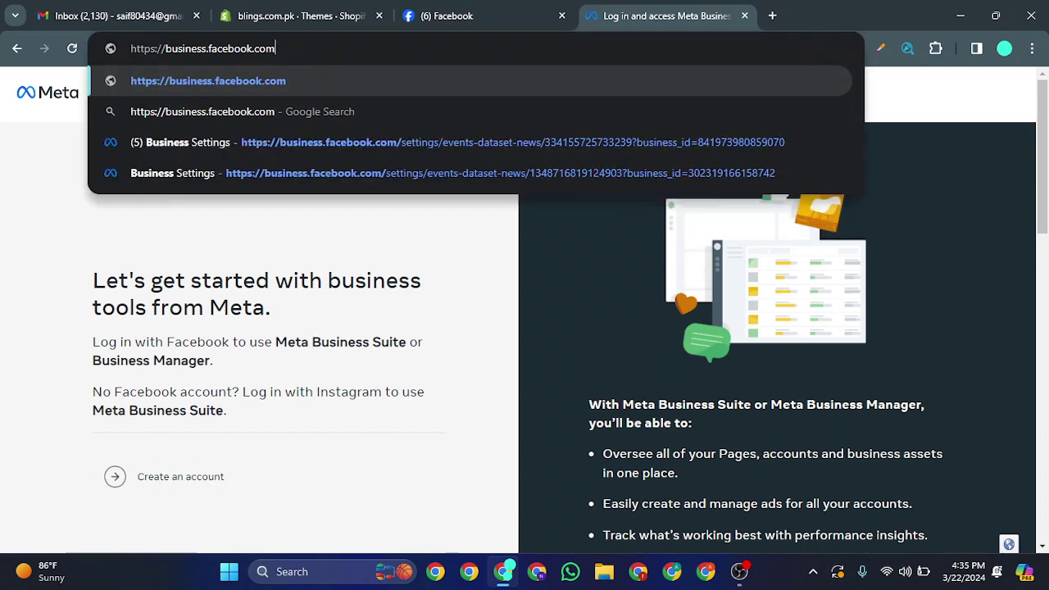
key("Return")
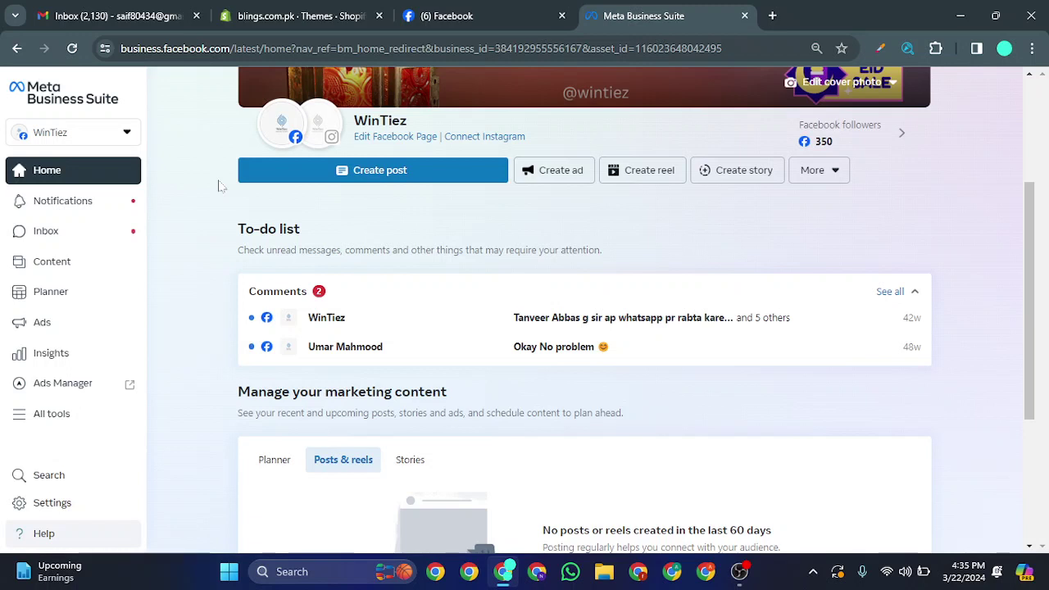
Look through the notifications and the inbox's Messenger, Instagram, WhatsApp, Facebook comments and Instagram comments sections, ending on all messages.
left_click(75, 200)
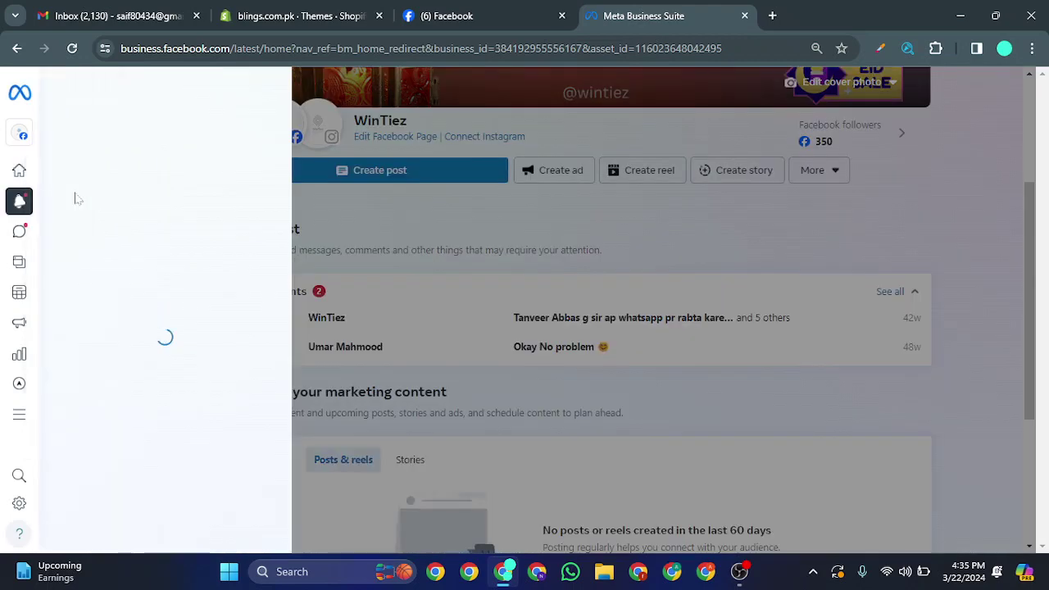
left_click(19, 237)
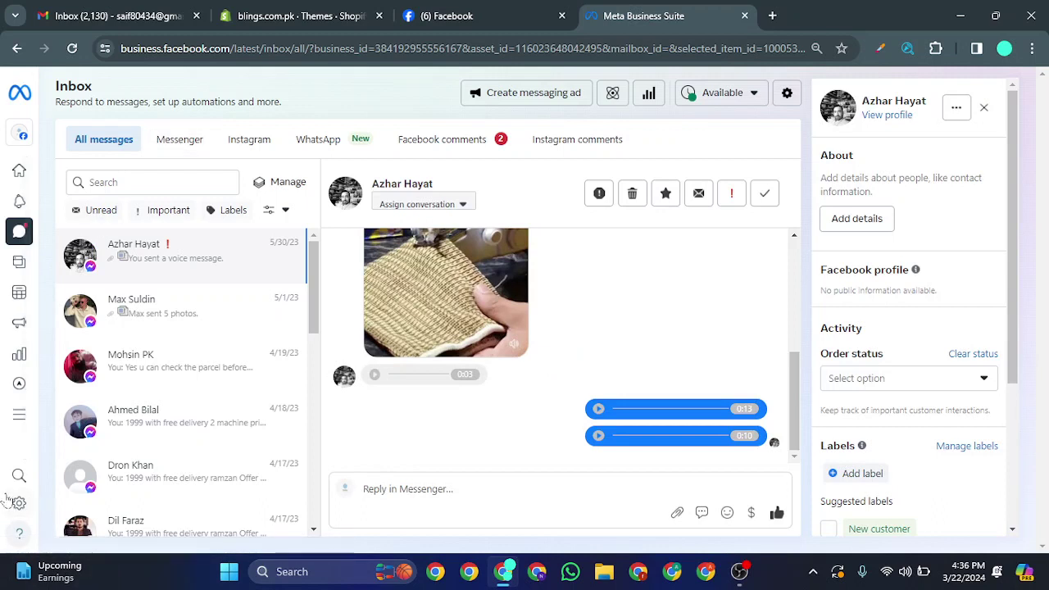
mouse_move(21, 235)
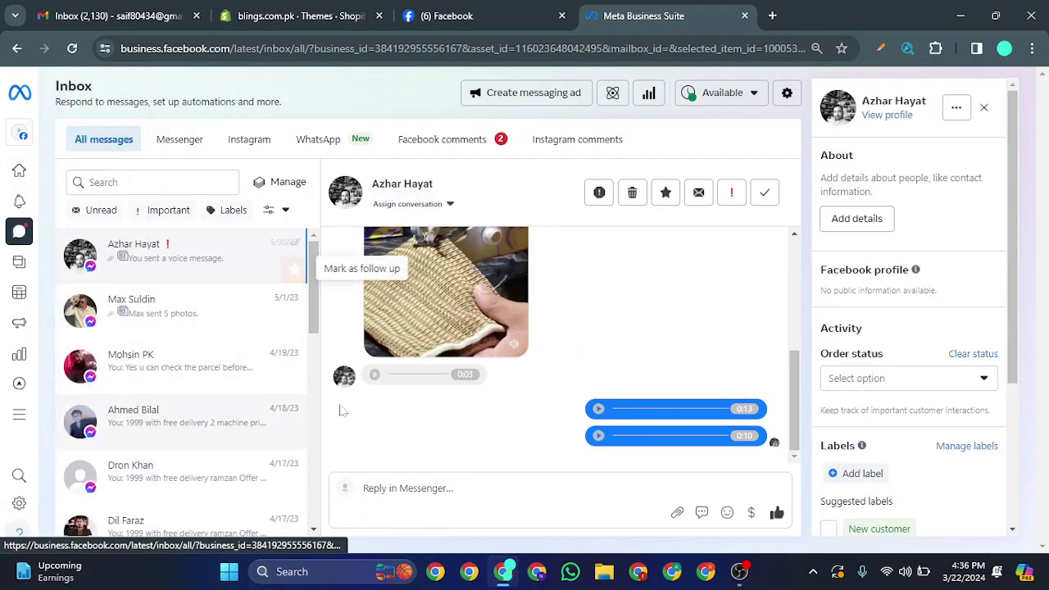
left_click(185, 144)
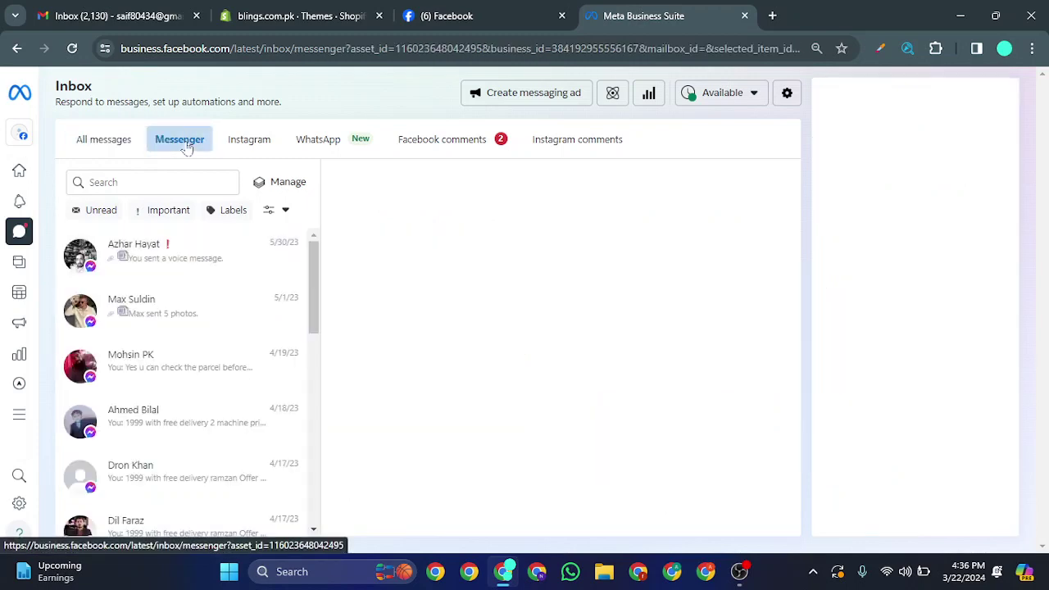
left_click(245, 141)
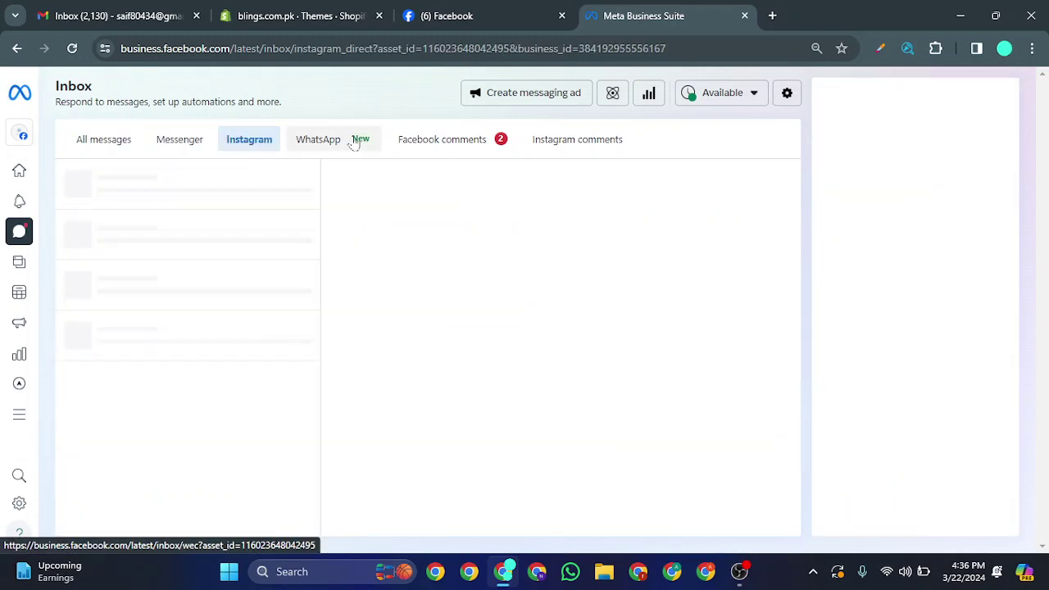
left_click(353, 143)
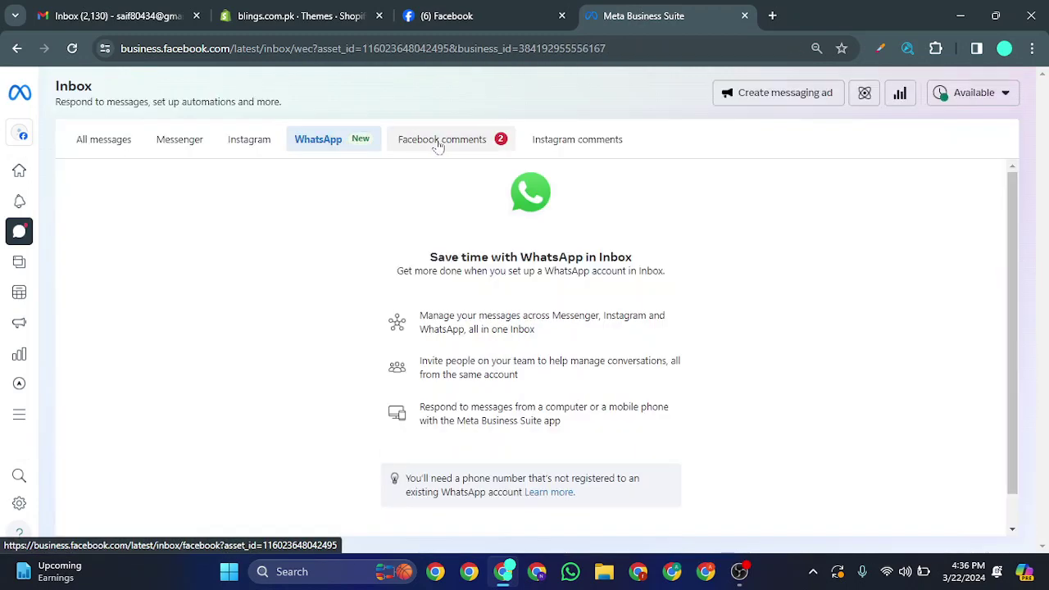
left_click(439, 143)
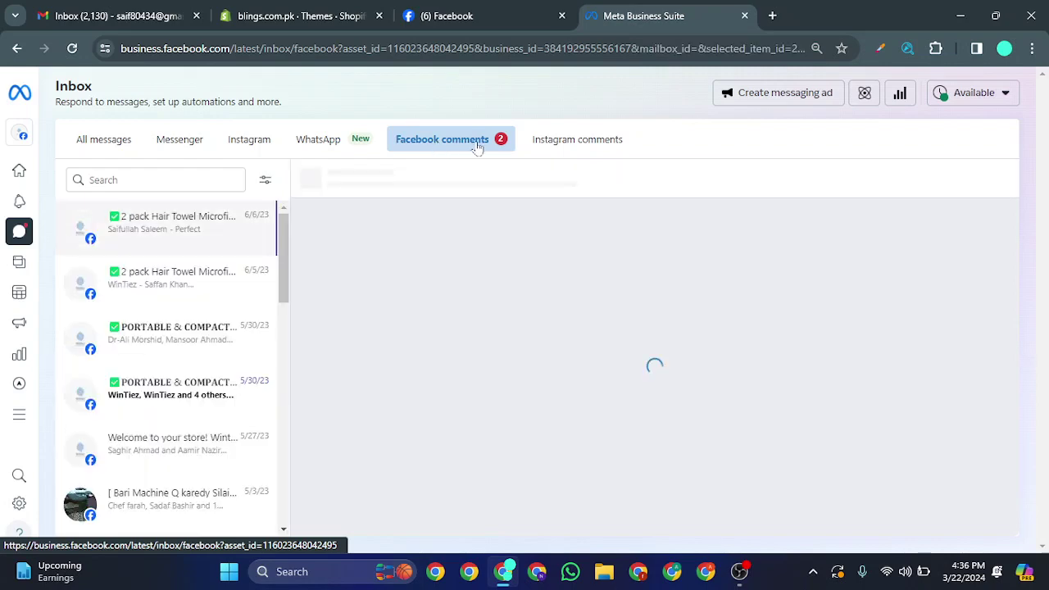
left_click(591, 145)
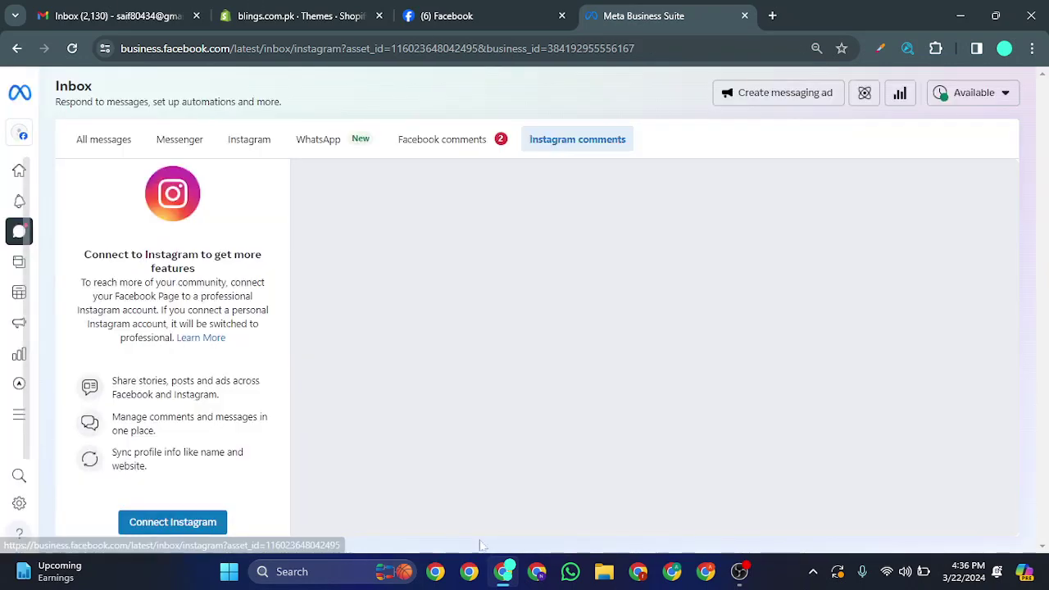
left_click(76, 139)
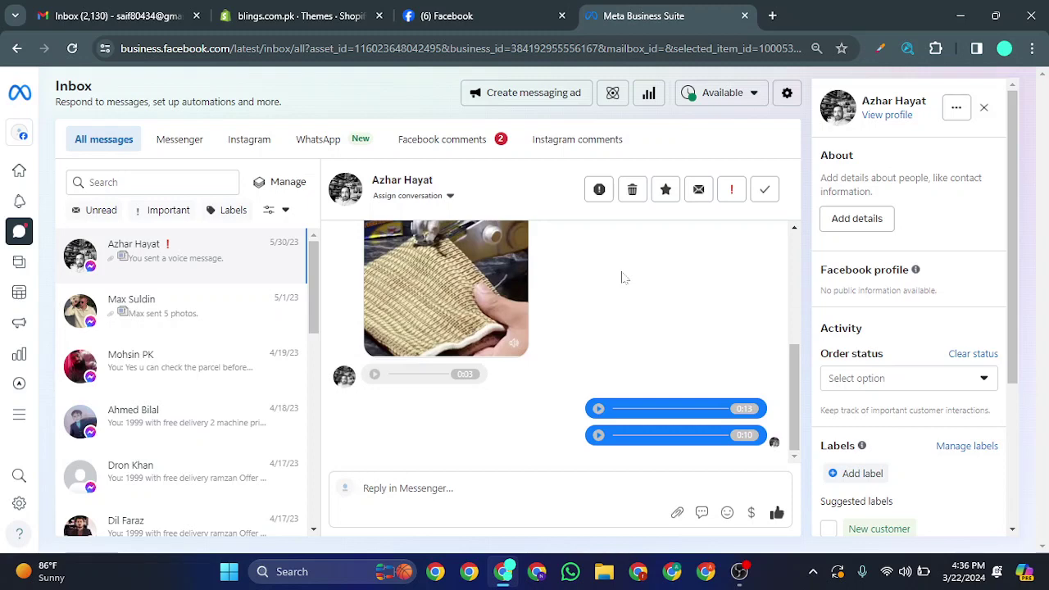
Return to the WinTiez home page and open the composer for a new post.
mouse_move(6, 203)
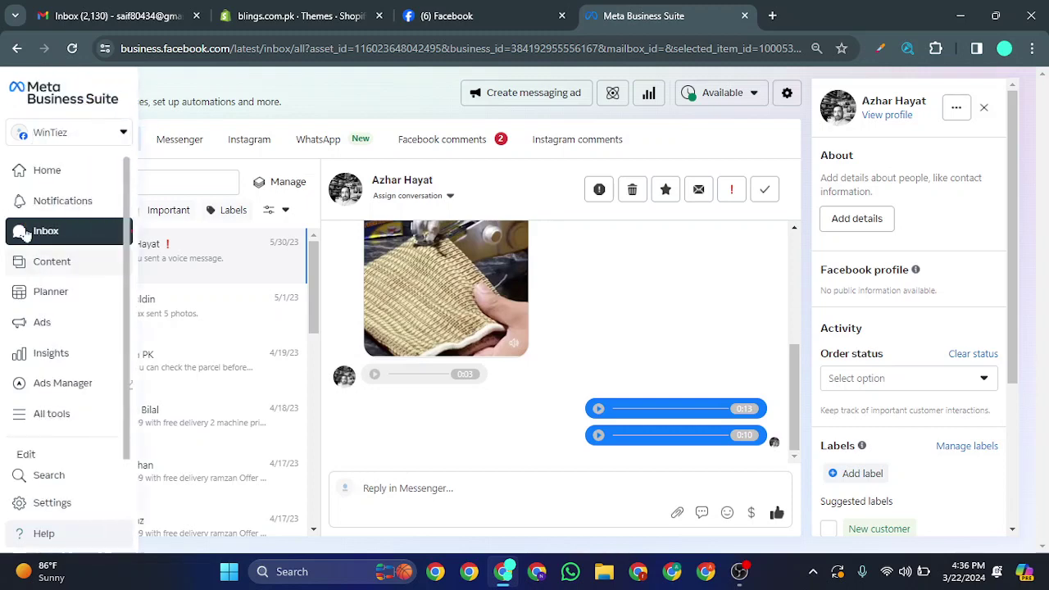
left_click(41, 172)
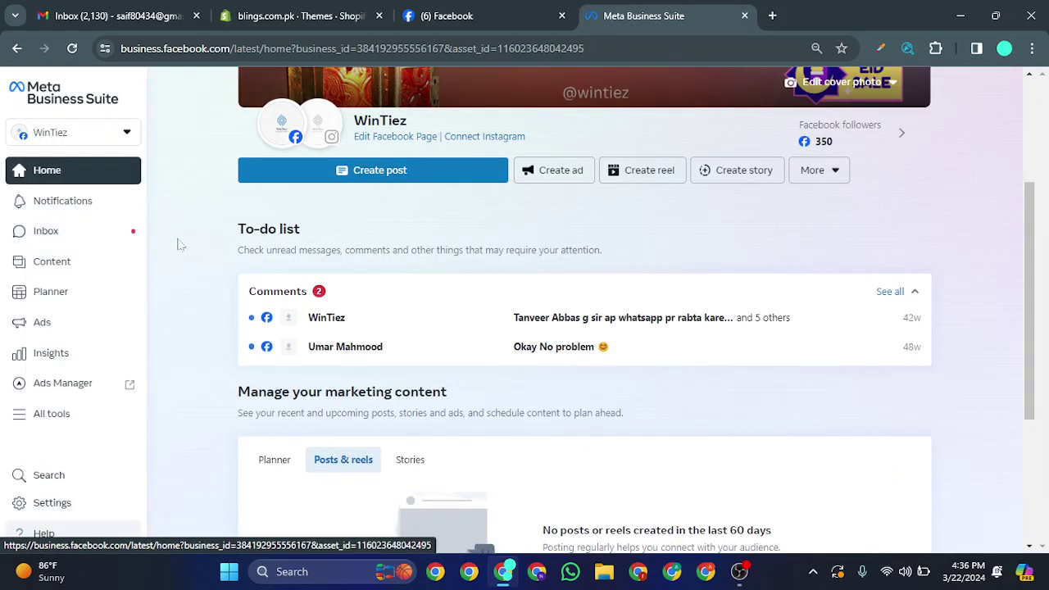
left_click(452, 179)
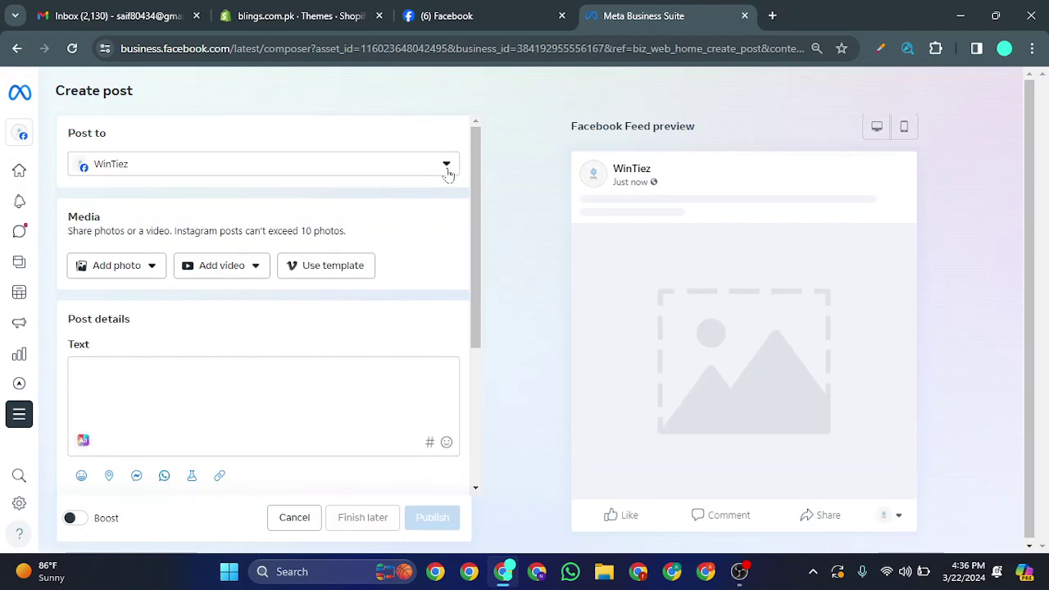
Examine the new post's destination accounts, text, scheduling and privacy options.
left_click(446, 166)
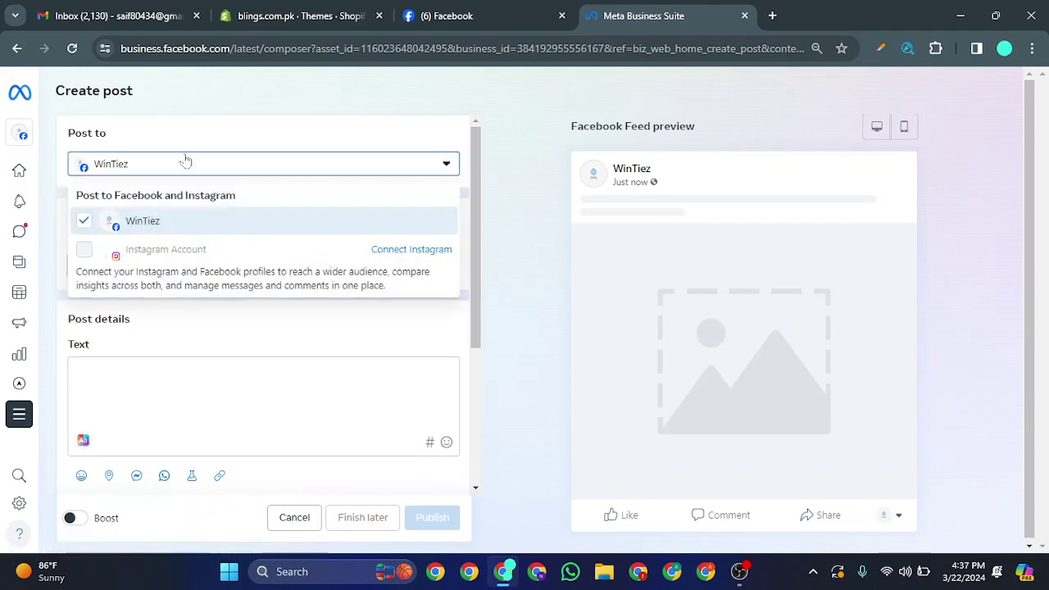
left_click(223, 122)
scroll(278, 383, "down", 2)
scroll(279, 384, "down", 1)
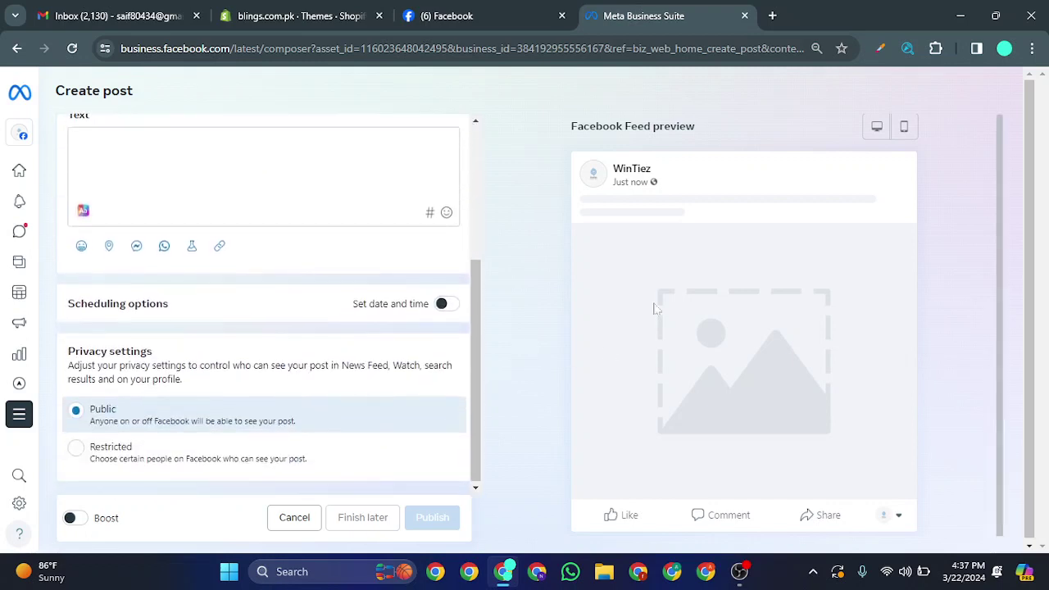
scroll(103, 239, "up", 3)
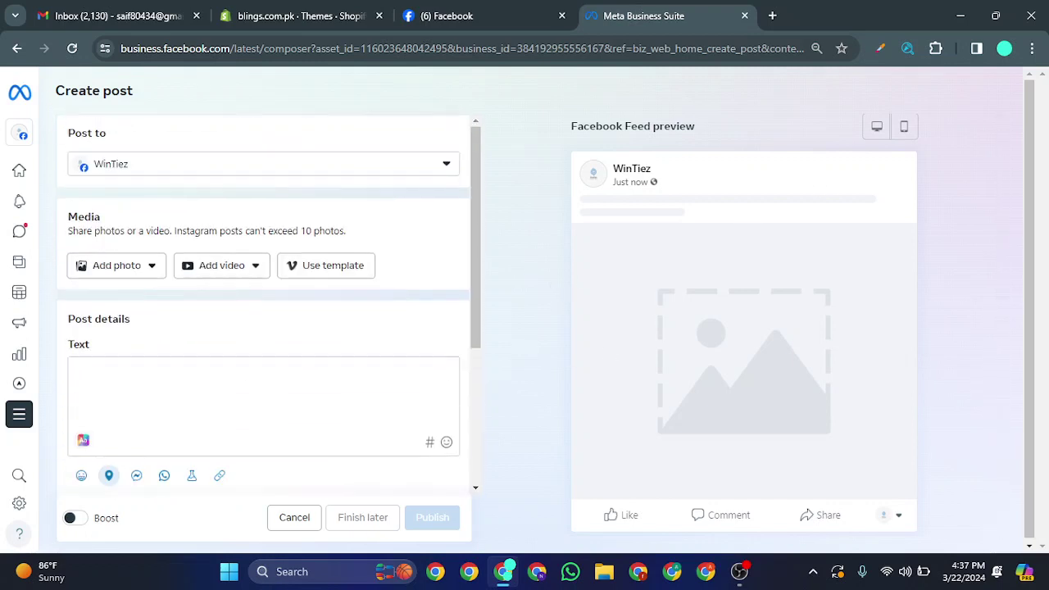
Look through the full list of Business Suite tools and close it again.
mouse_move(30, 395)
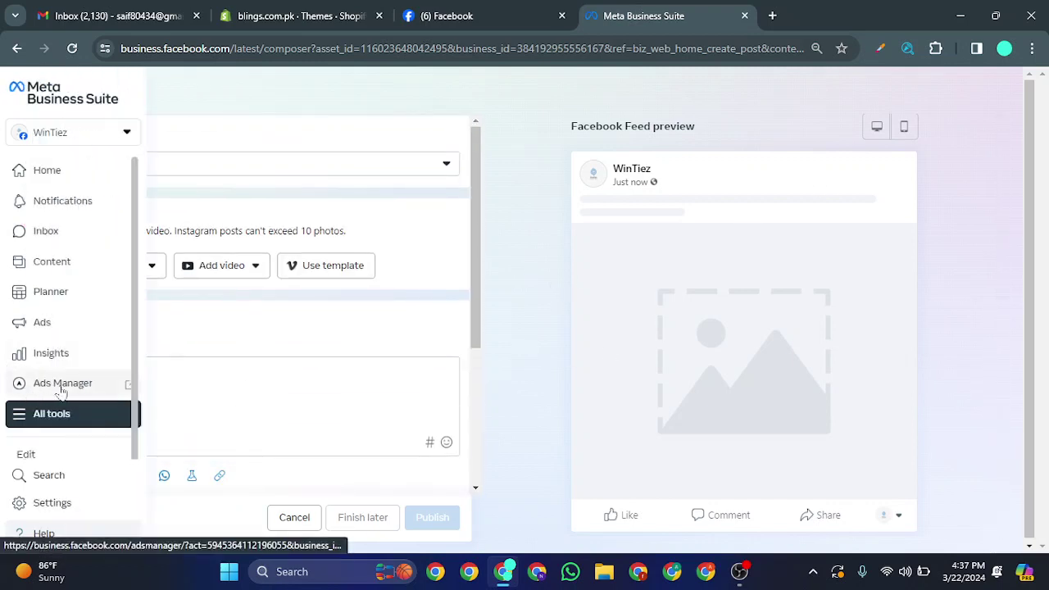
left_click(67, 412)
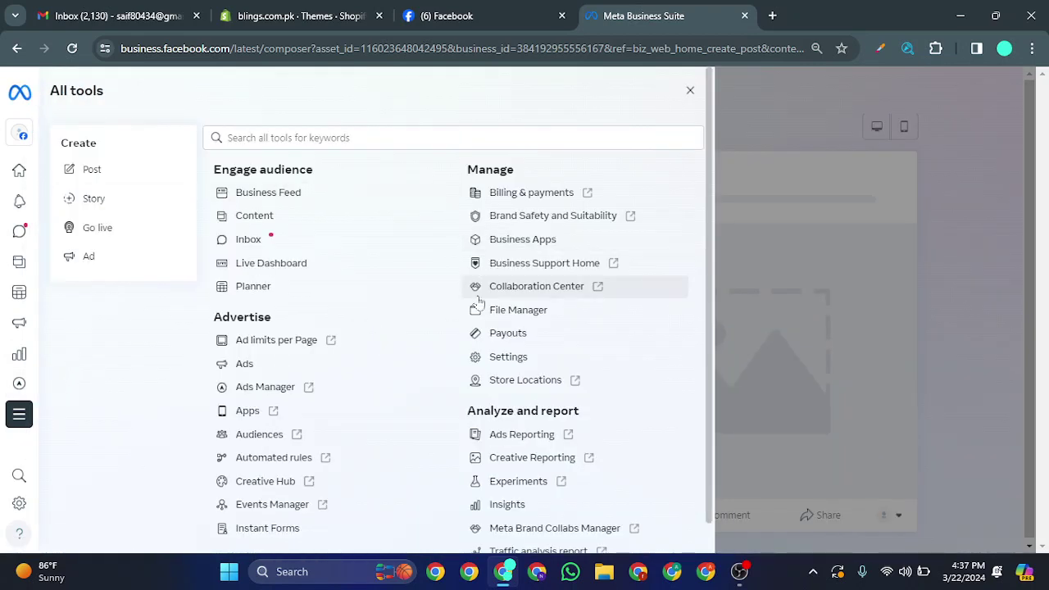
scroll(480, 297, "down", 2)
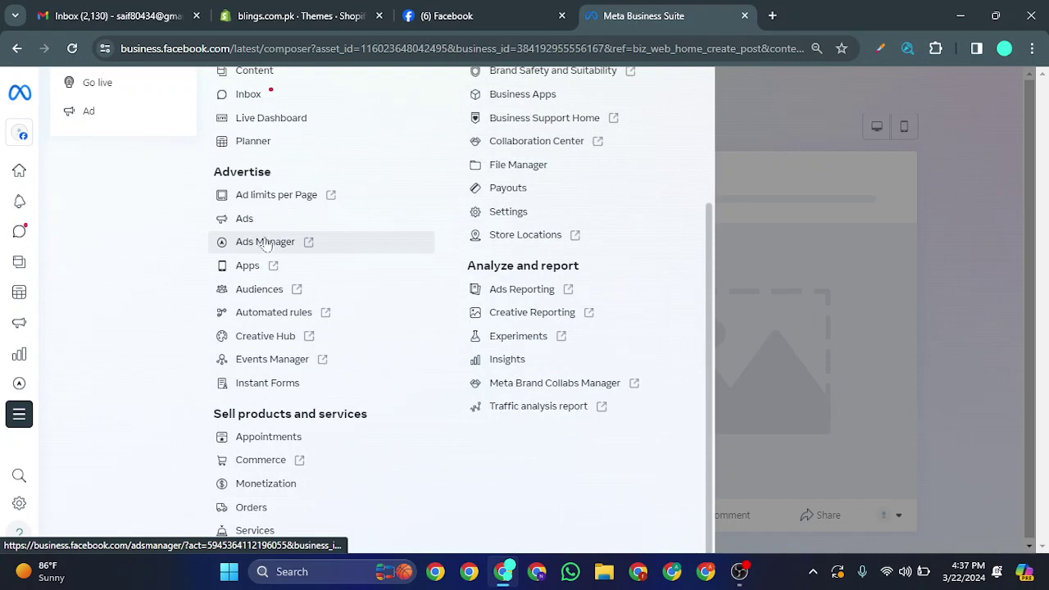
left_click(829, 275)
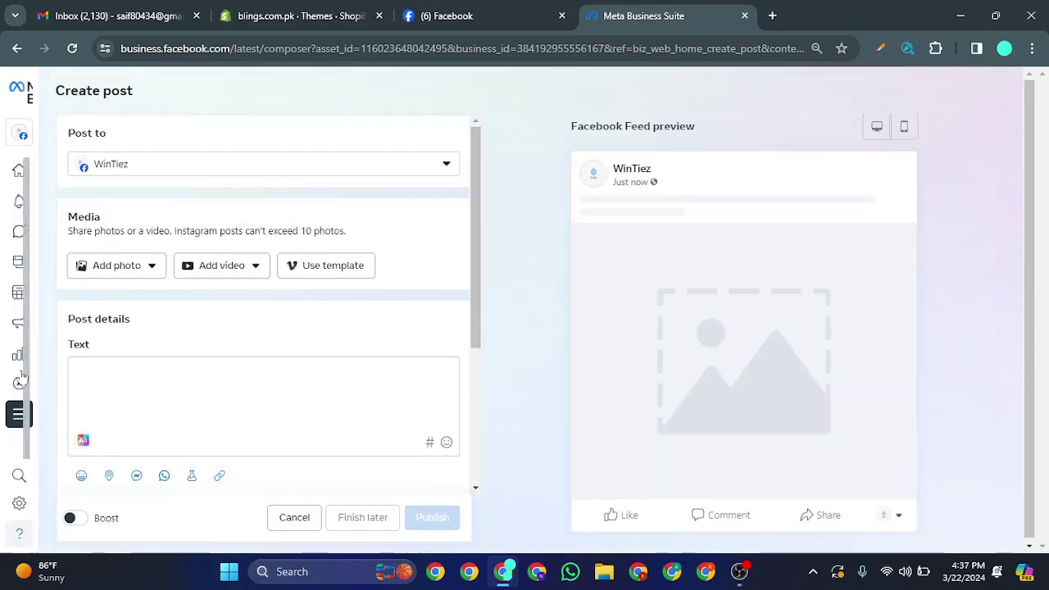
Open Ads Manager and select the Giveaway post campaign in the campaigns list.
mouse_move(123, 390)
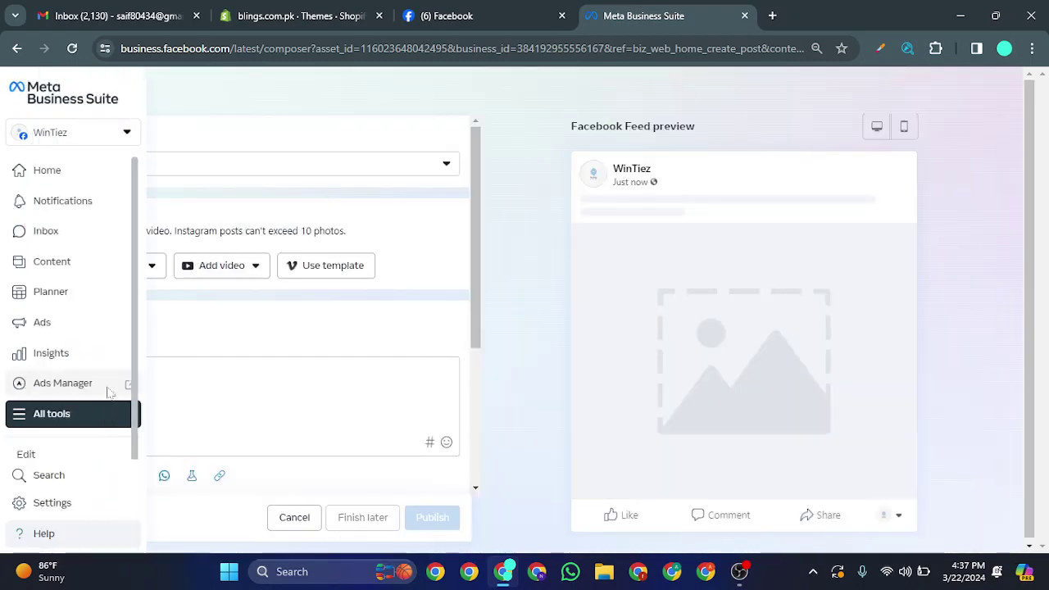
left_click(107, 391)
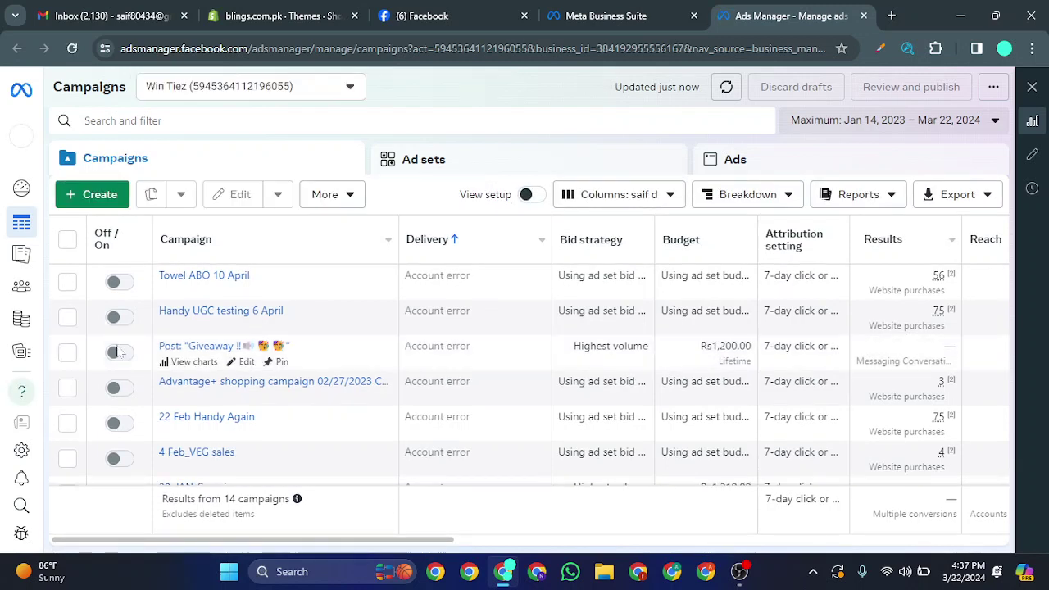
left_click(117, 351)
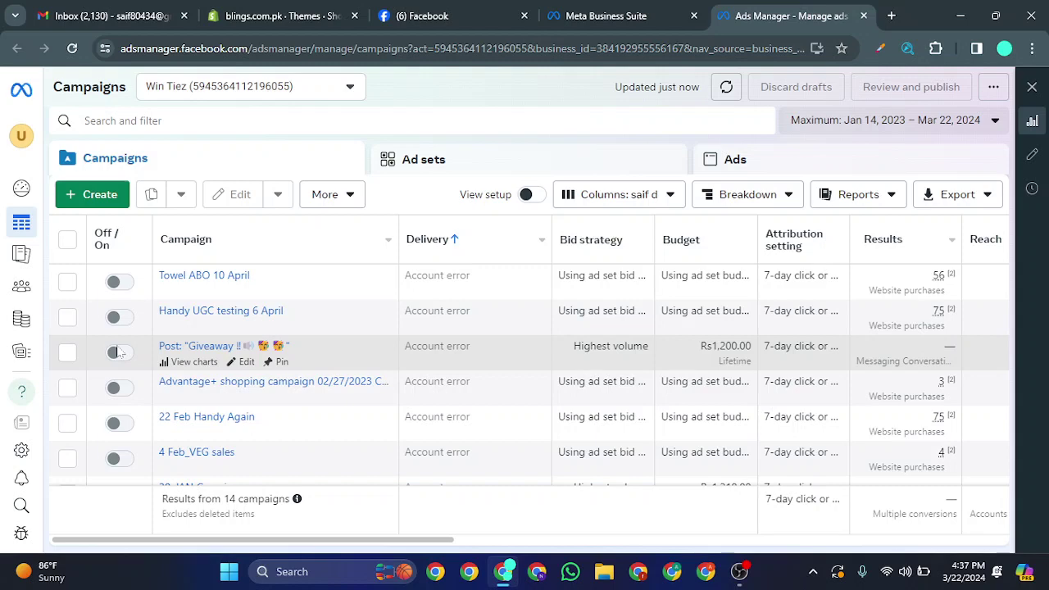
right_click(117, 349)
left_click(118, 530)
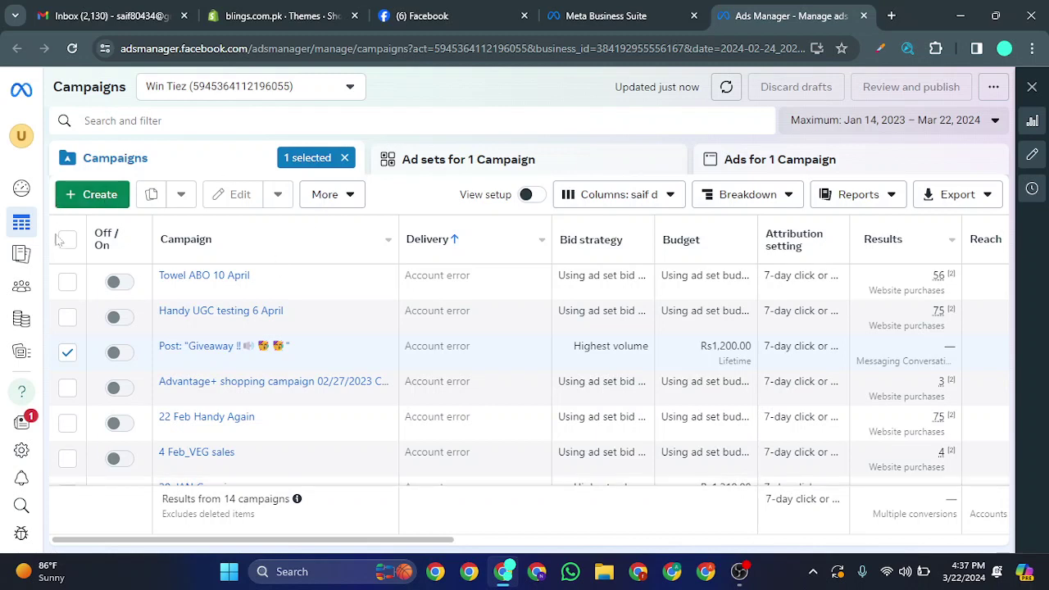
Go back to the WinTiez home page in Business Suite, look through the Settings sections, and return home.
left_click(606, 15)
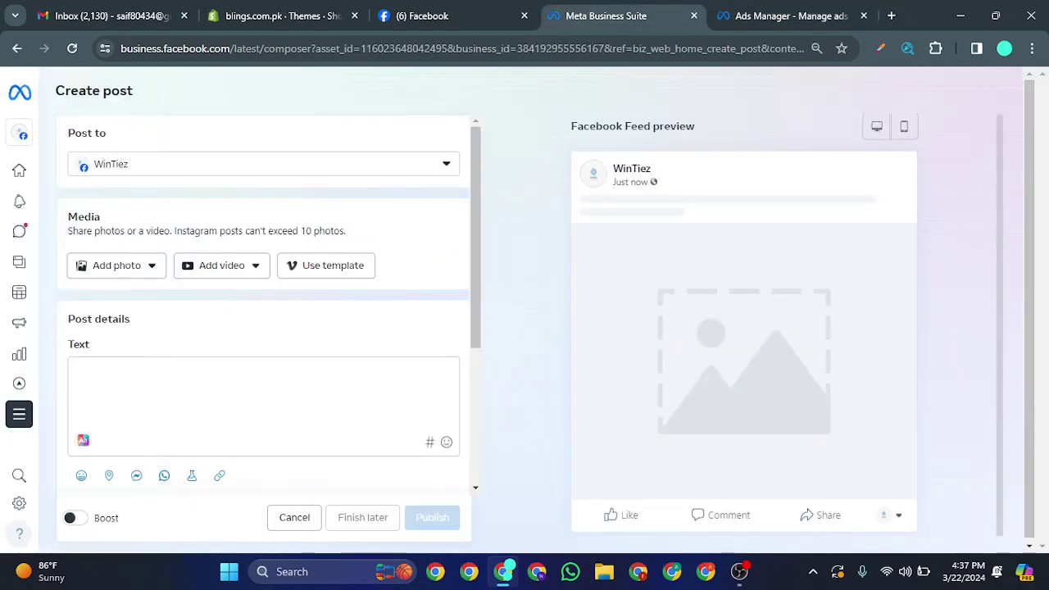
left_click(16, 170)
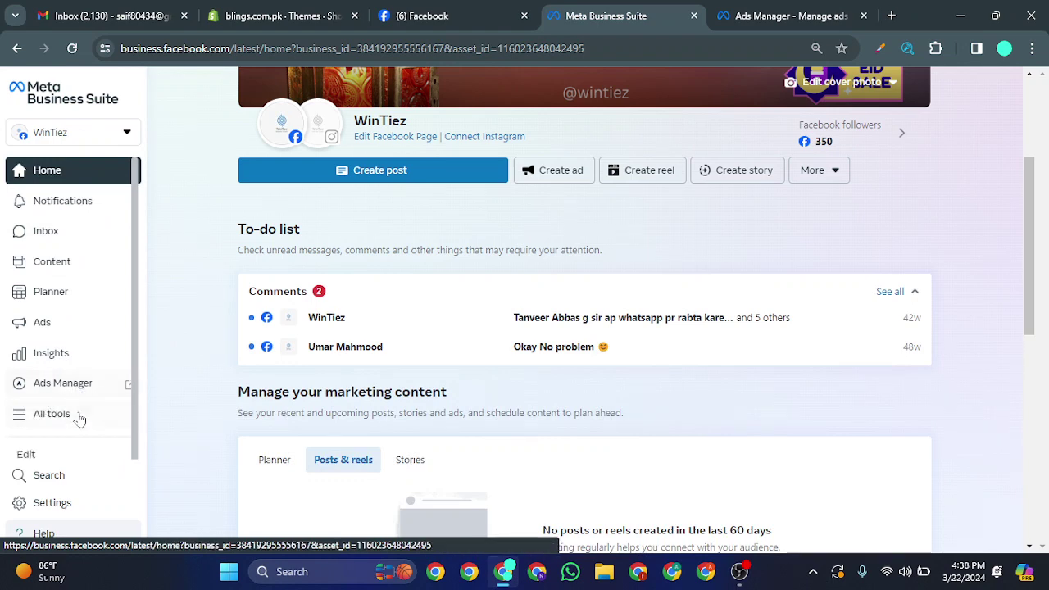
left_click(49, 504)
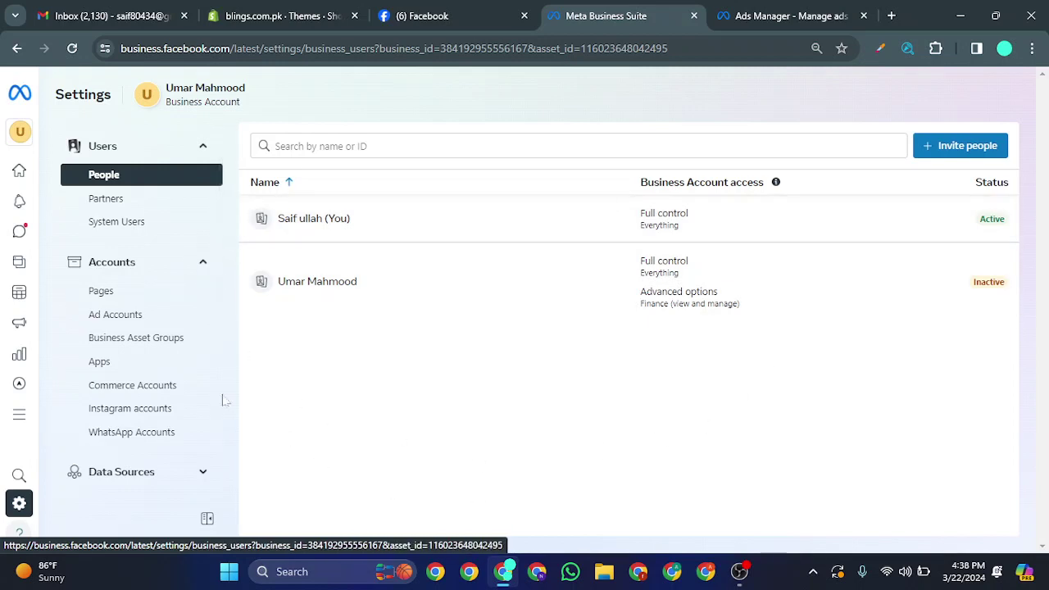
scroll(148, 426, "down", 10)
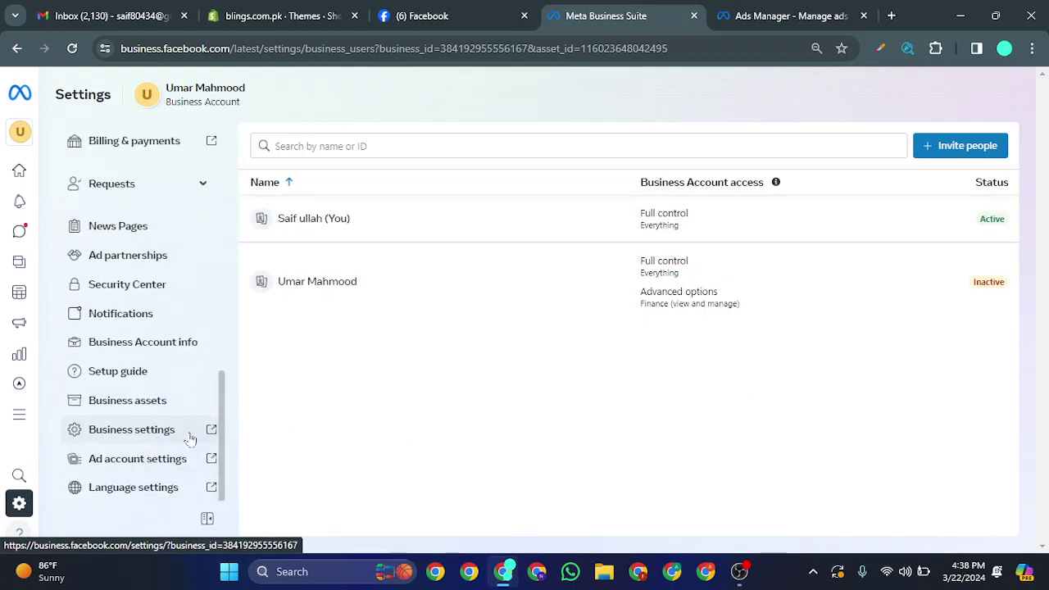
left_click(18, 173)
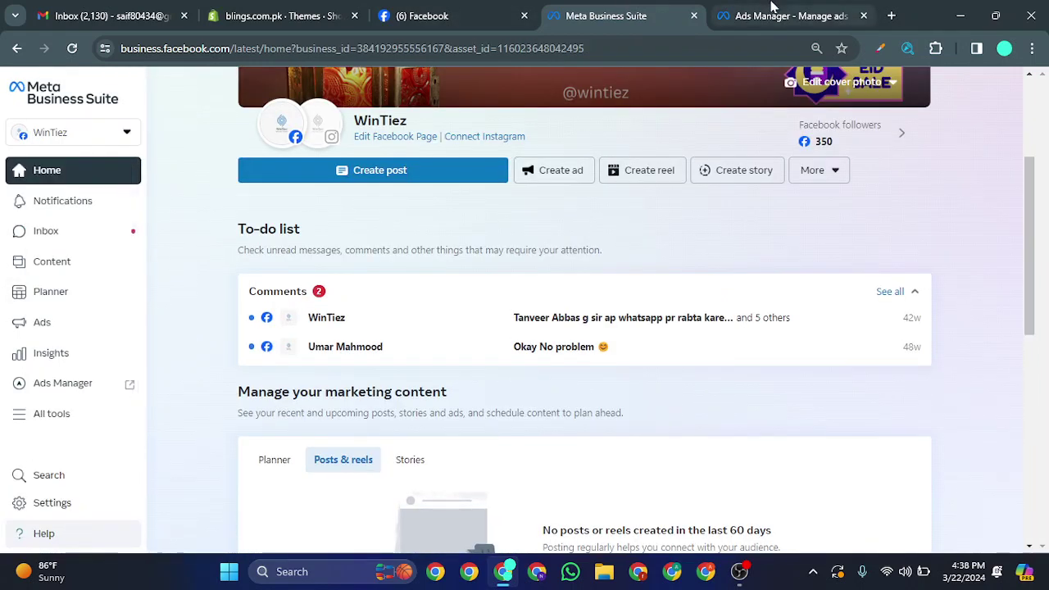
Close Ads Manager and open the full Business settings page from the Business Suite settings.
middle_click(770, 6)
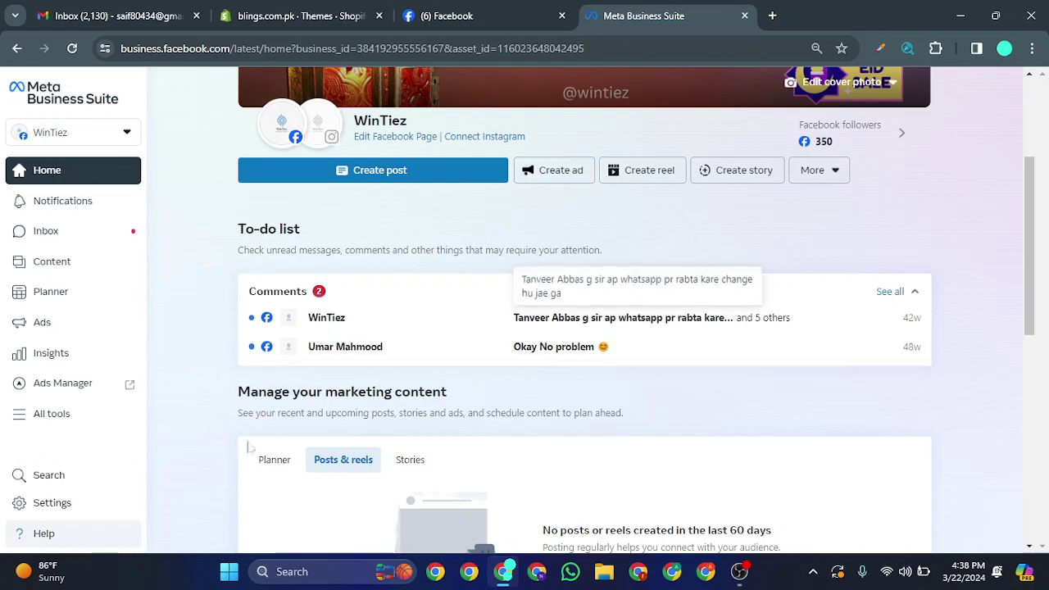
left_click(33, 504)
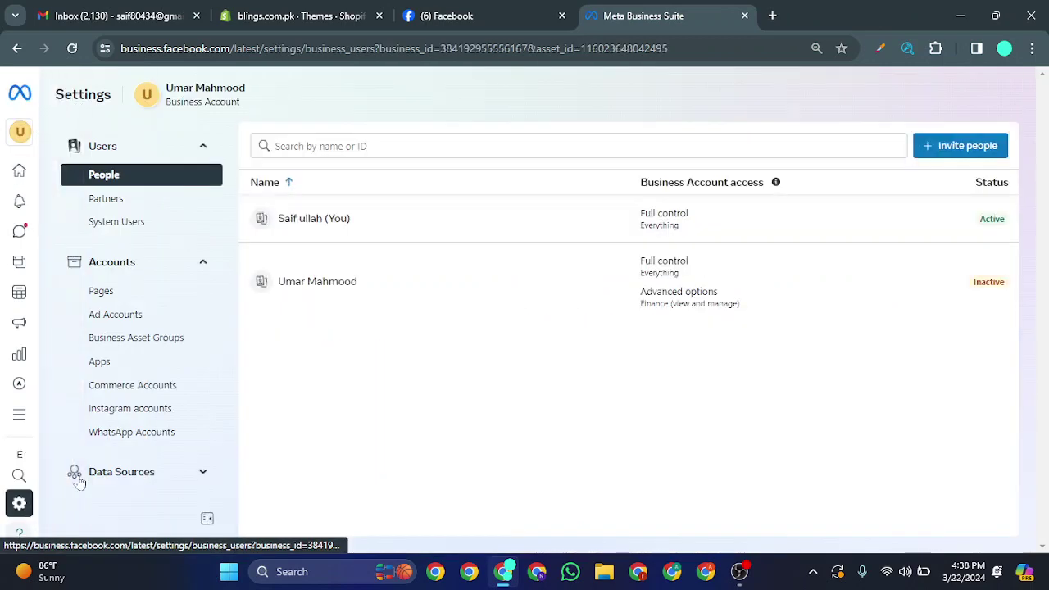
scroll(164, 430, "down", 10)
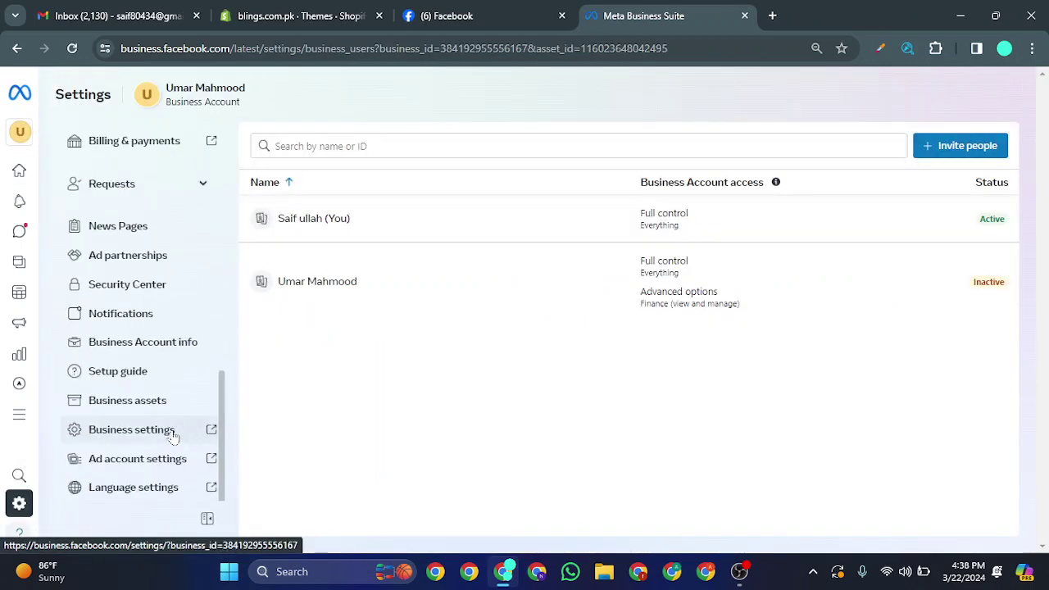
left_click(173, 437)
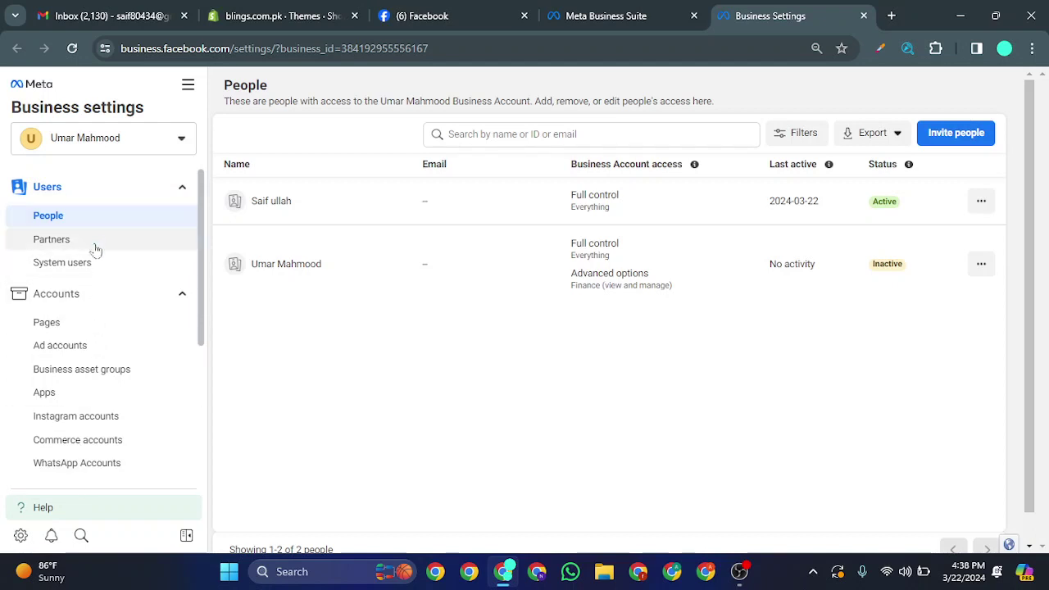
Open the business's ad accounts, view the form for creating a new ad account, and close it without creating one.
left_click(82, 354)
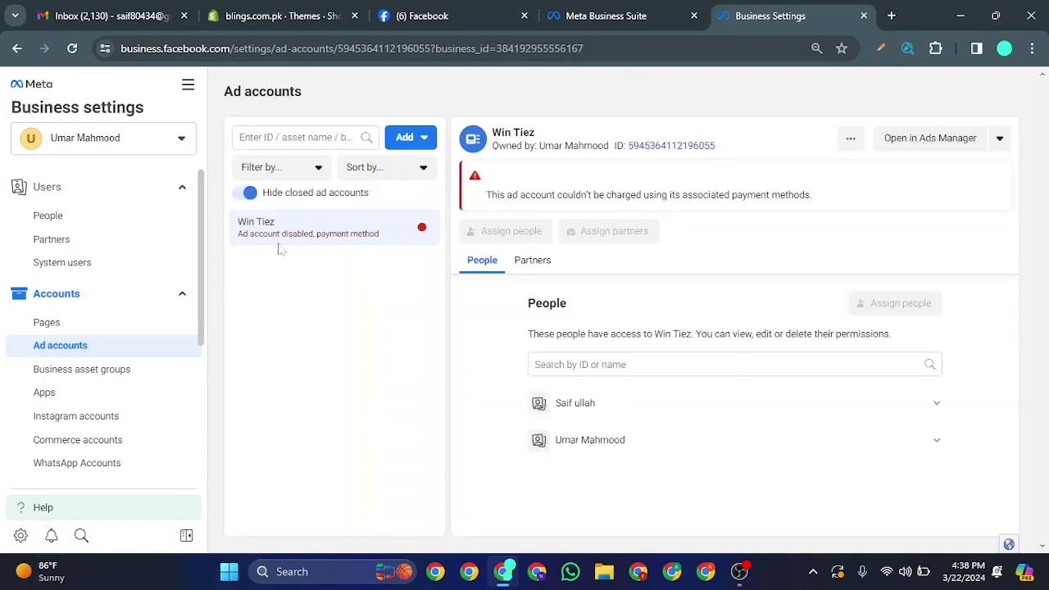
left_click(416, 137)
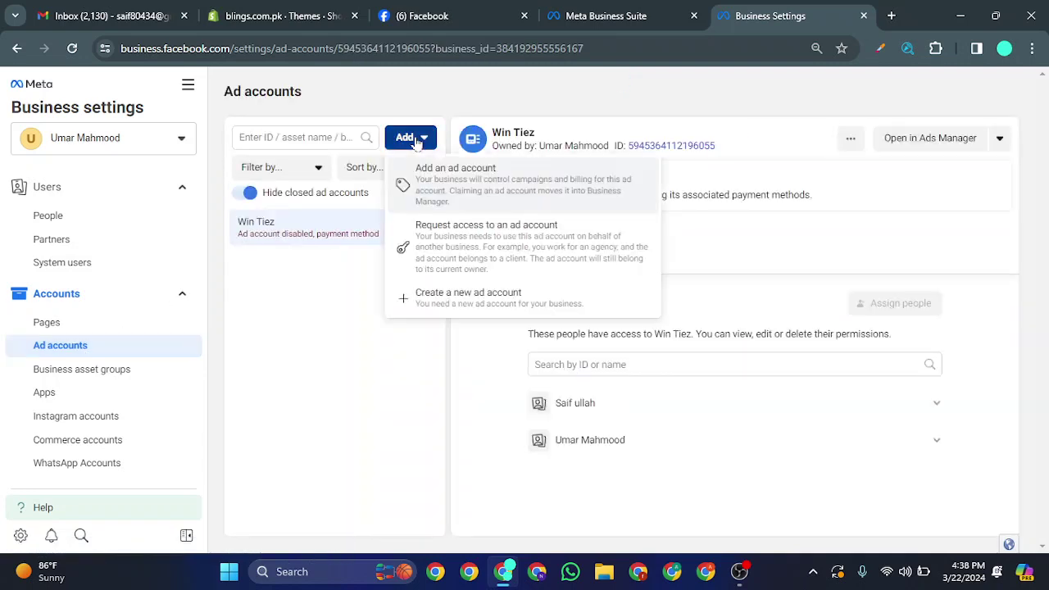
left_click(440, 293)
left_click(472, 359)
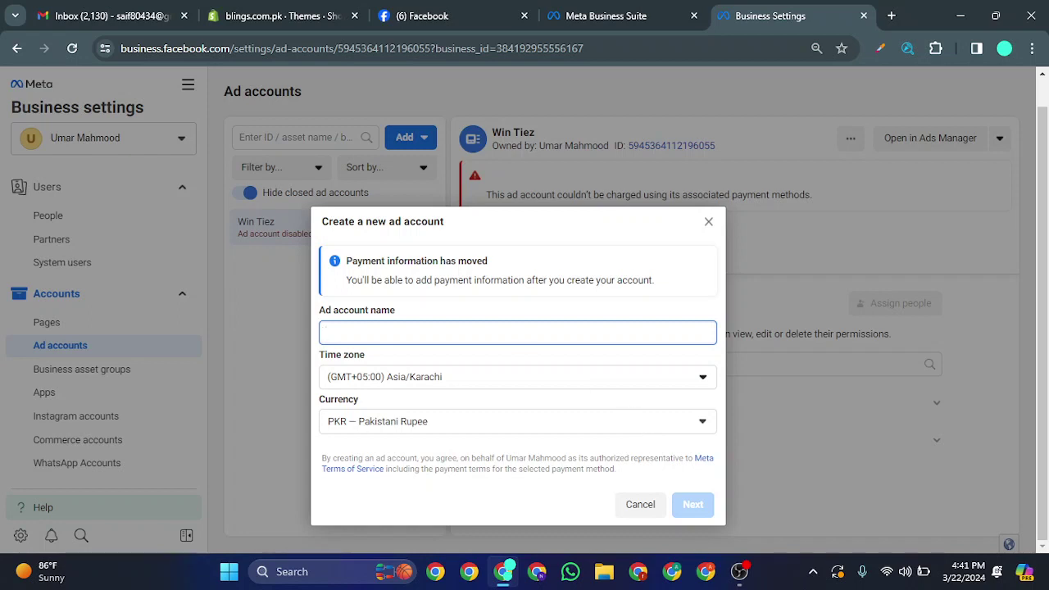
left_click(708, 222)
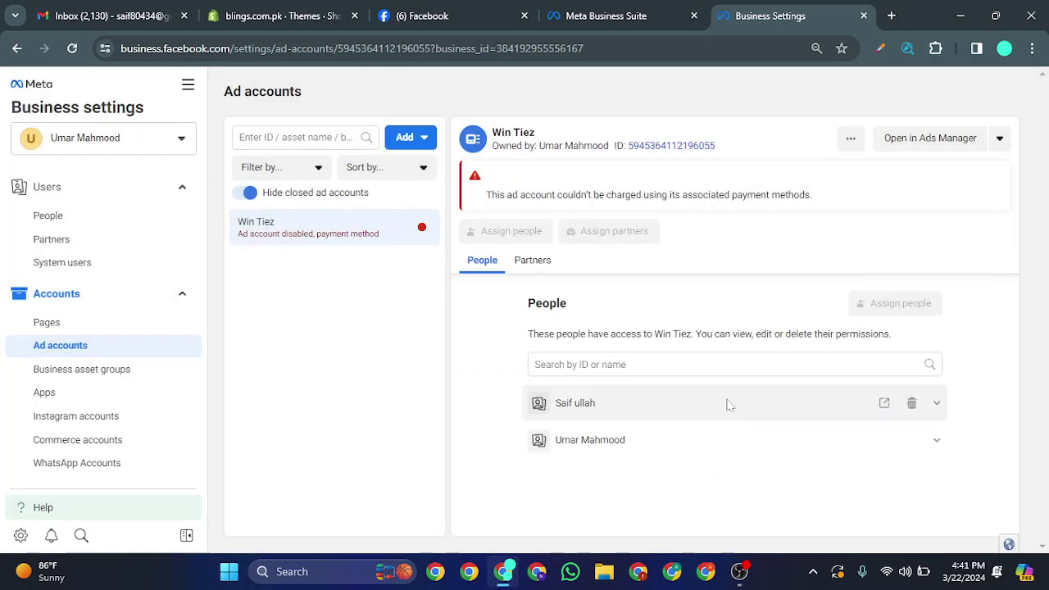
Cancel removing the first listed person from the Win Tiez ad account and remove the second person instead.
left_click(911, 403)
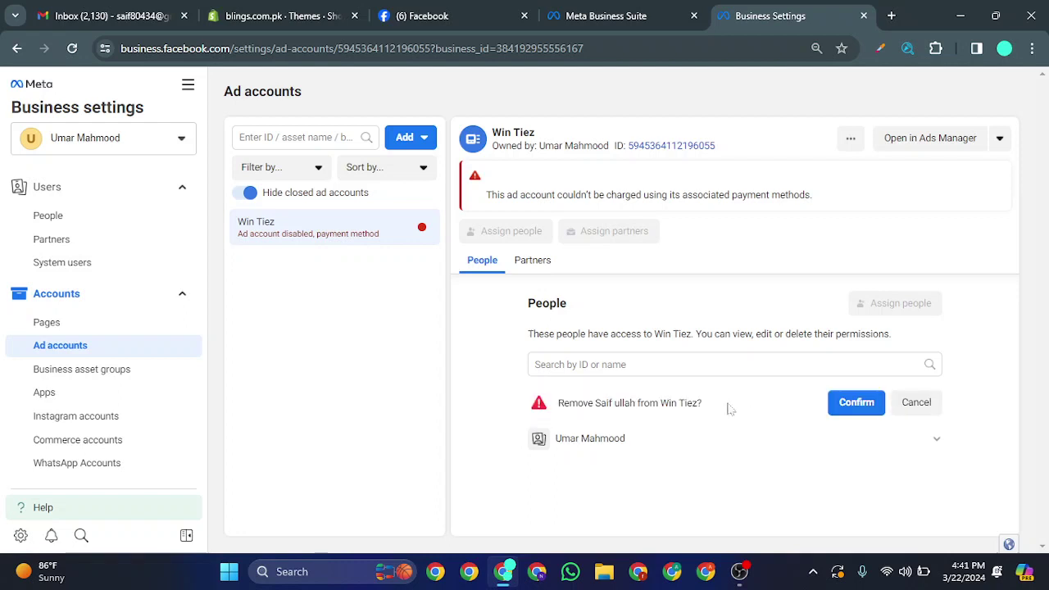
left_click(829, 450)
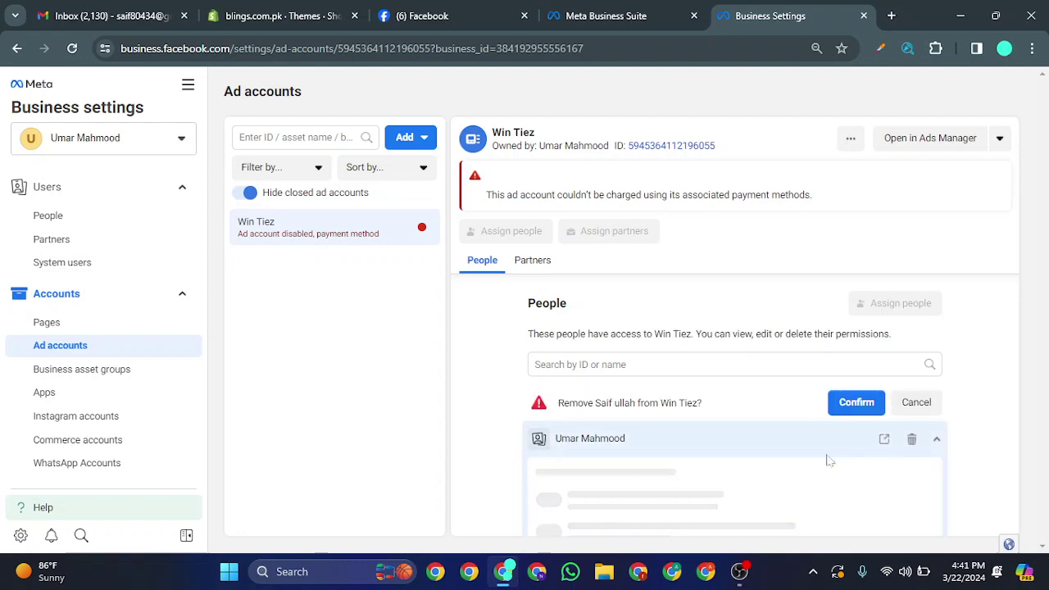
left_click(916, 402)
left_click(913, 441)
left_click(882, 436)
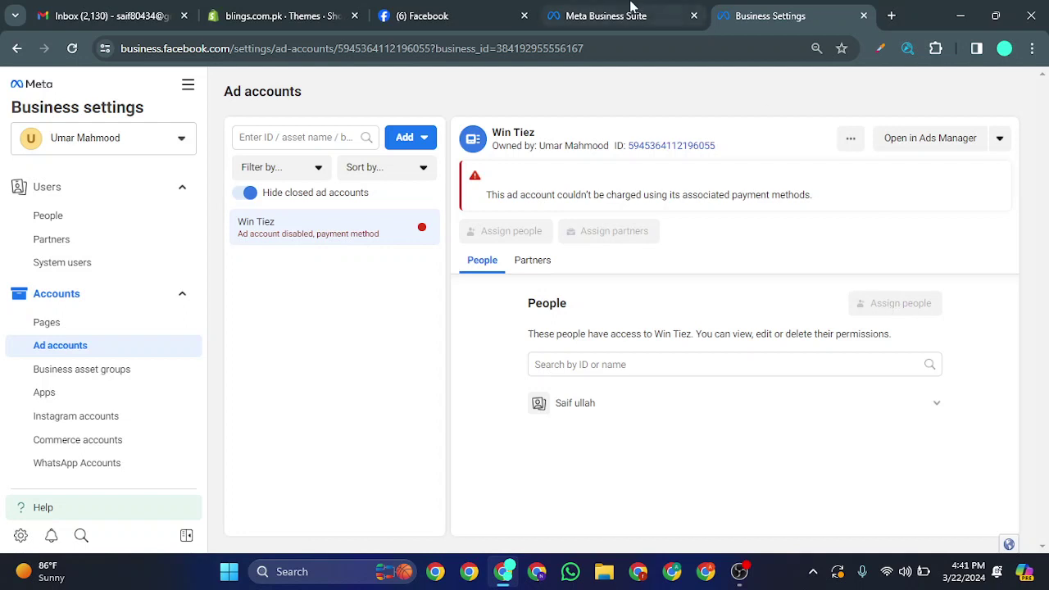
Look through the available business accounts and switch Business settings to the Uae.Click business.
left_click(95, 144)
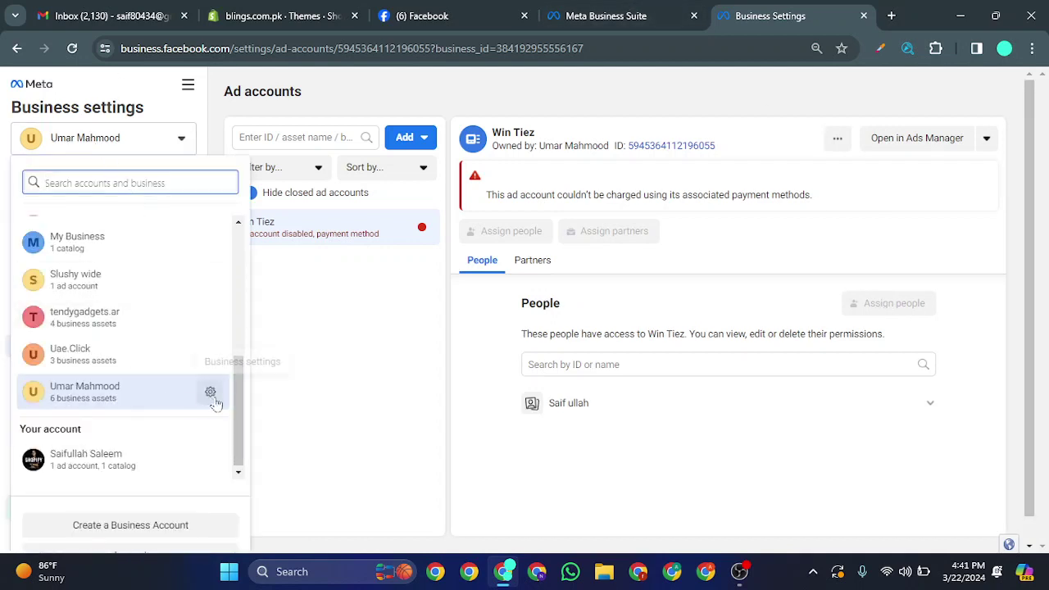
scroll(238, 413, "up", 3)
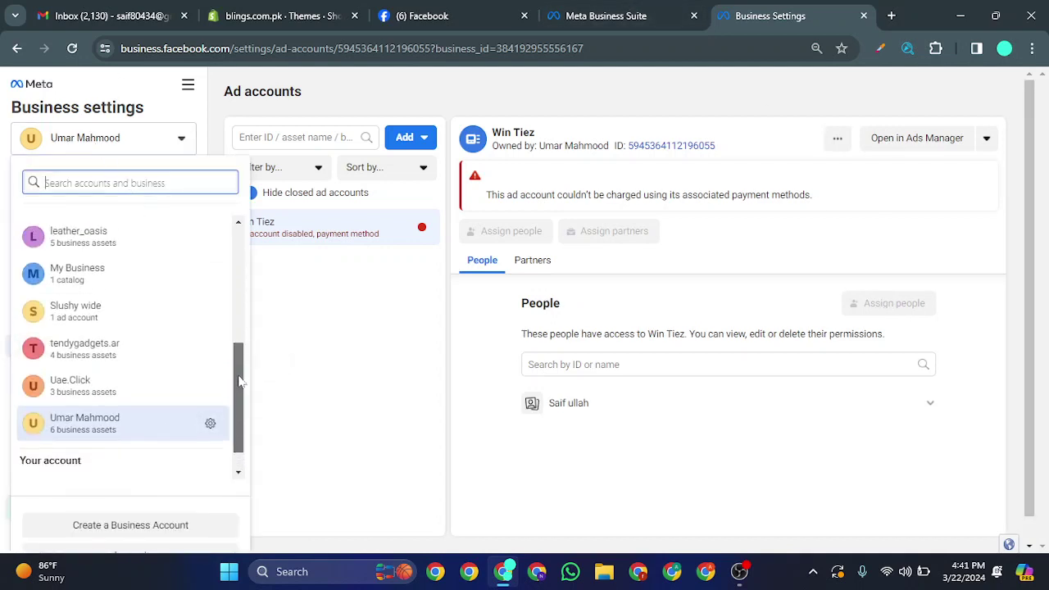
left_click(167, 422)
left_click(174, 146)
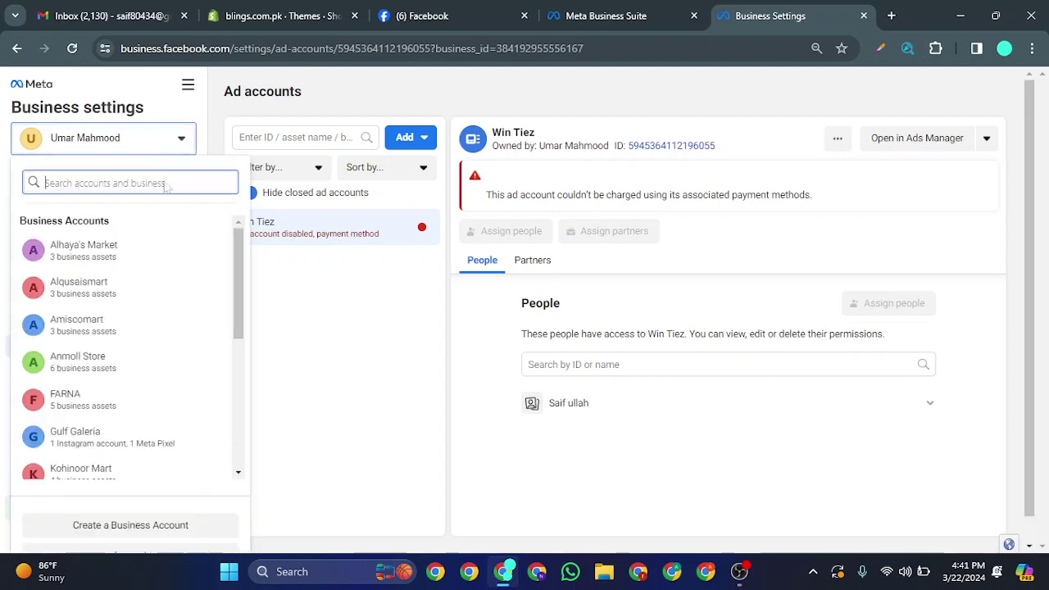
left_click(156, 353)
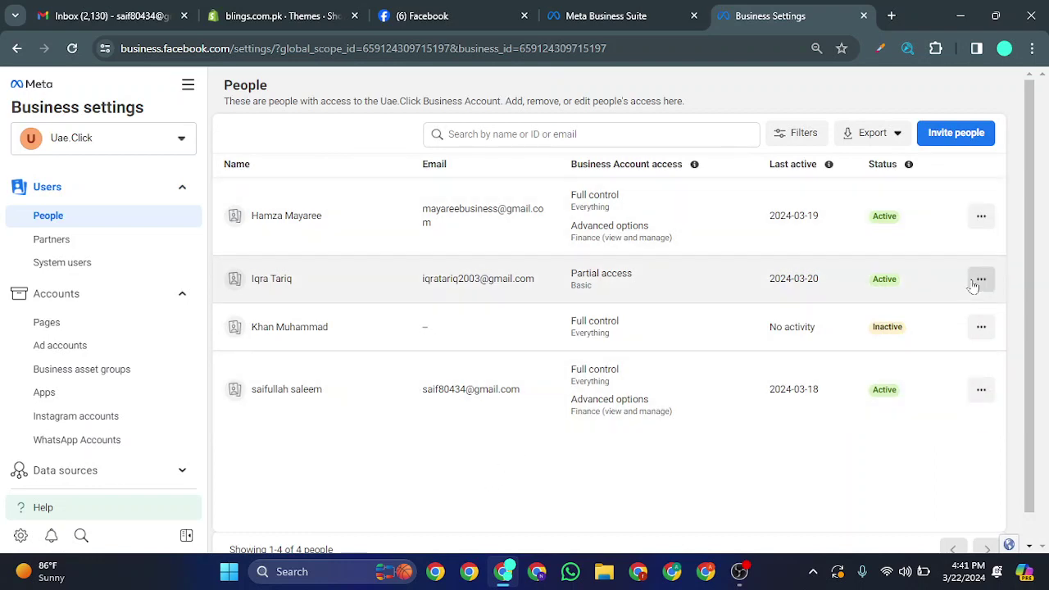
Remove the person with partial access from the Uae.Click business account.
left_click(981, 278)
left_click(909, 416)
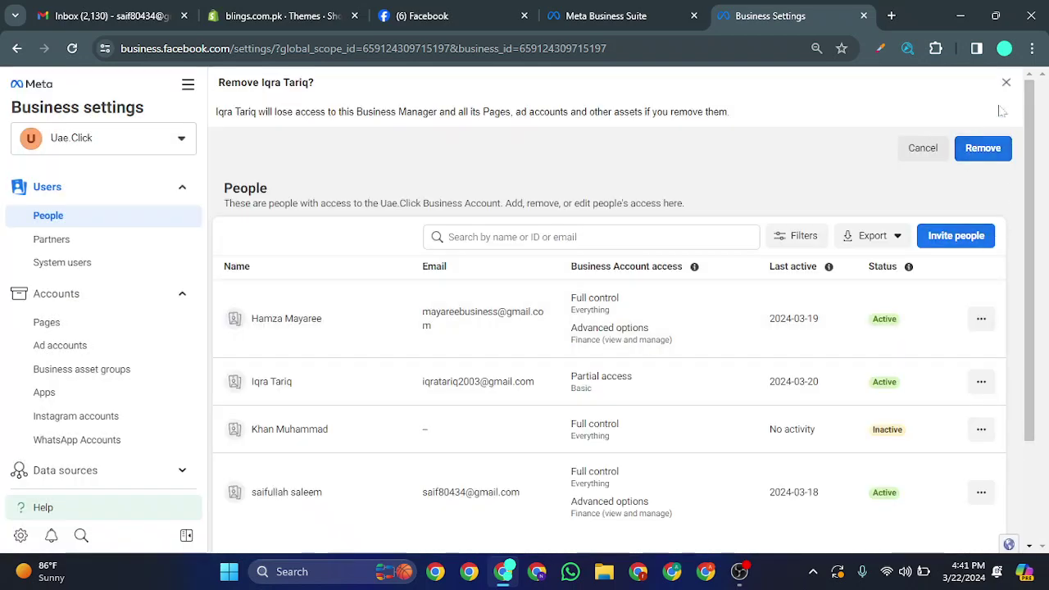
left_click(986, 150)
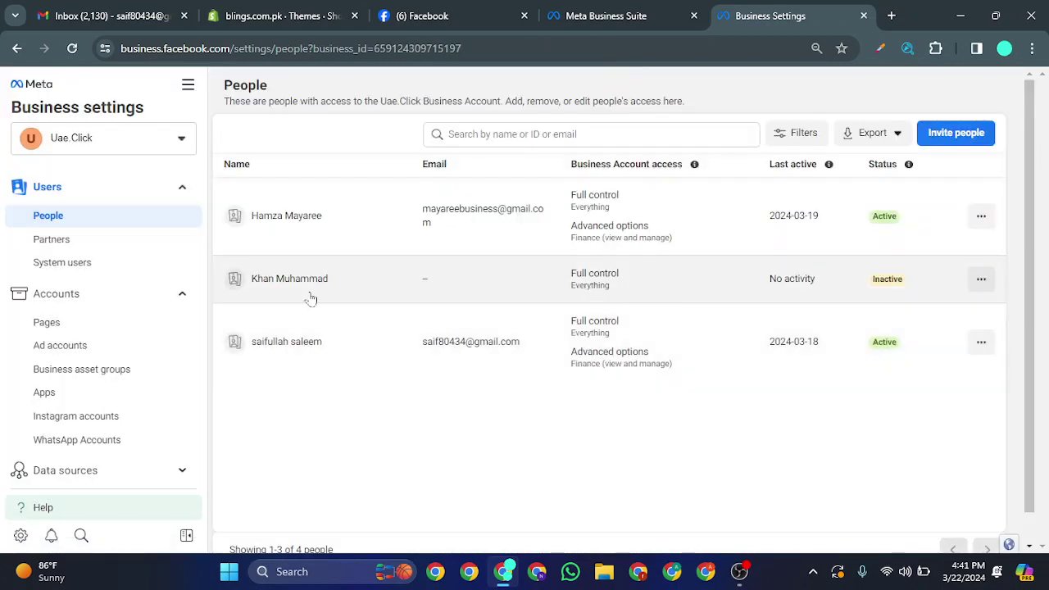
Open the UAECLICK ad account, examine the people and access levels that can be assigned, and close without assigning anyone.
left_click(37, 345)
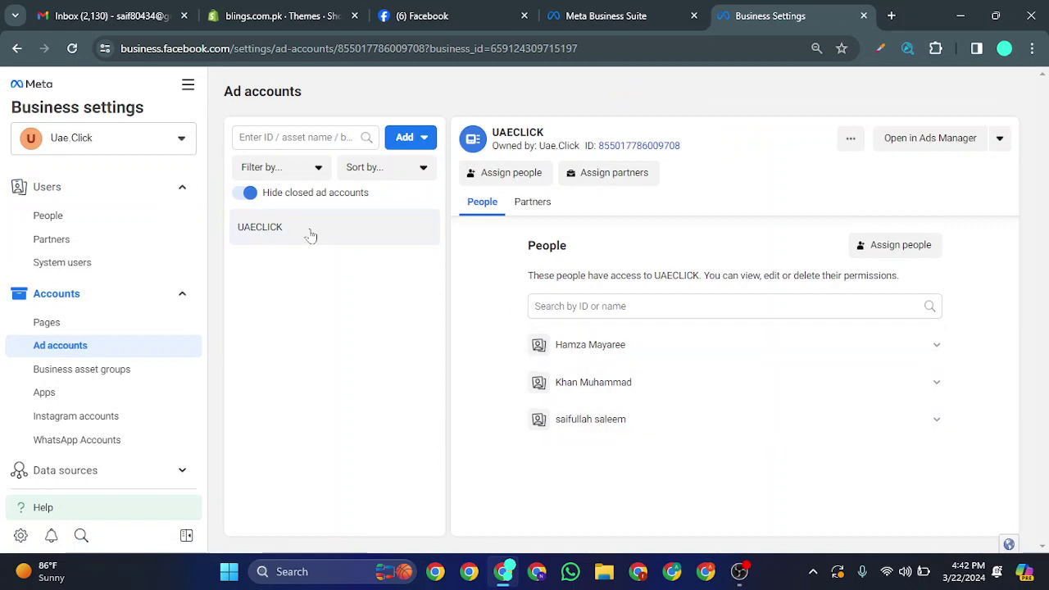
left_click(884, 248)
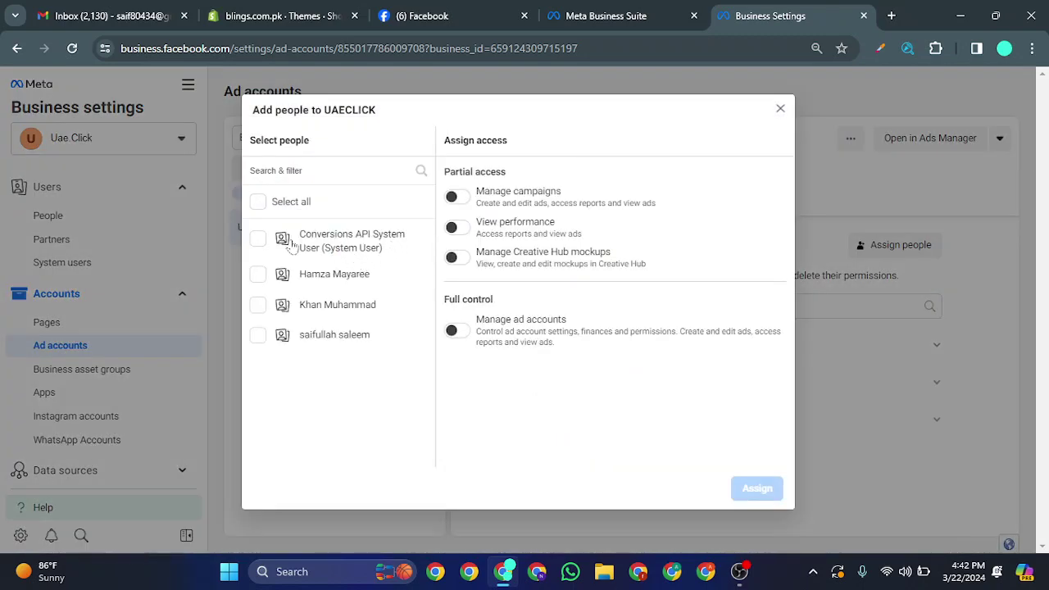
left_click(257, 304)
left_click(257, 304)
left_click(258, 338)
left_click(258, 338)
left_click(780, 108)
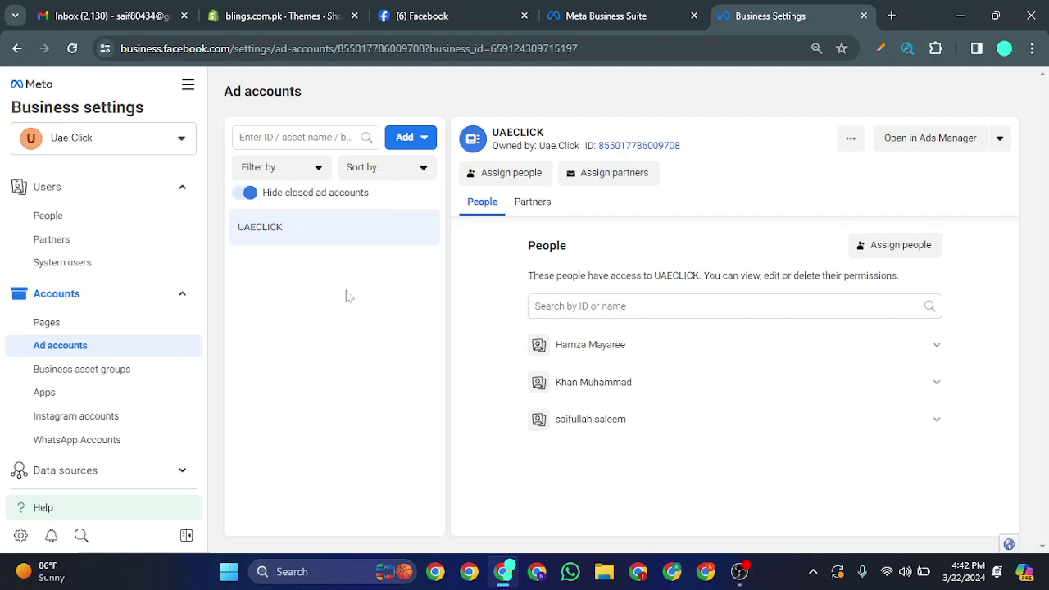
Look over the remaining Business settings sections and return to the business account's people.
scroll(125, 385, "down", 2)
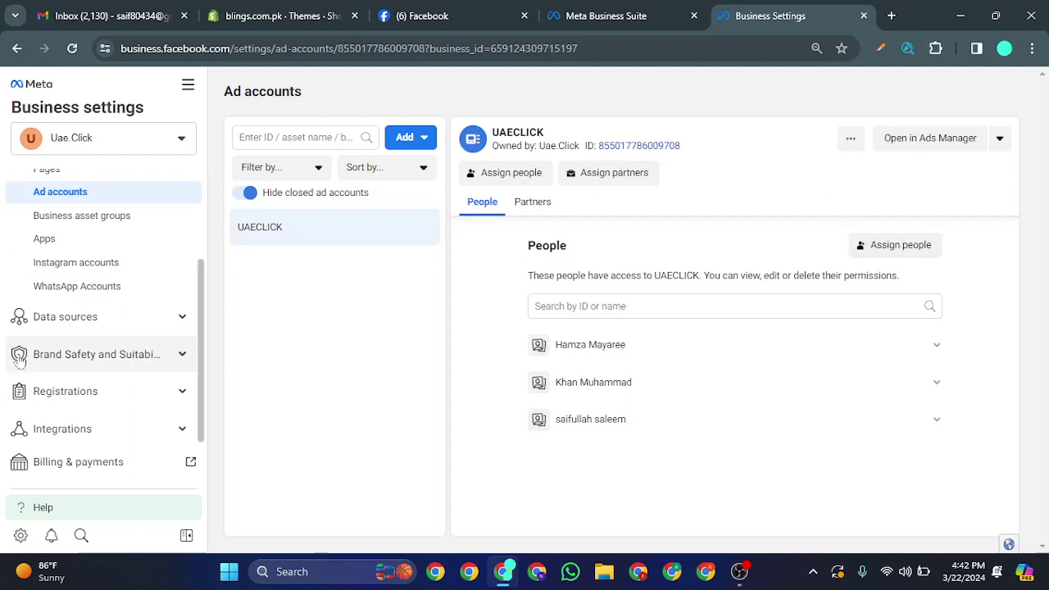
scroll(68, 215, "up", 2)
left_click(70, 216)
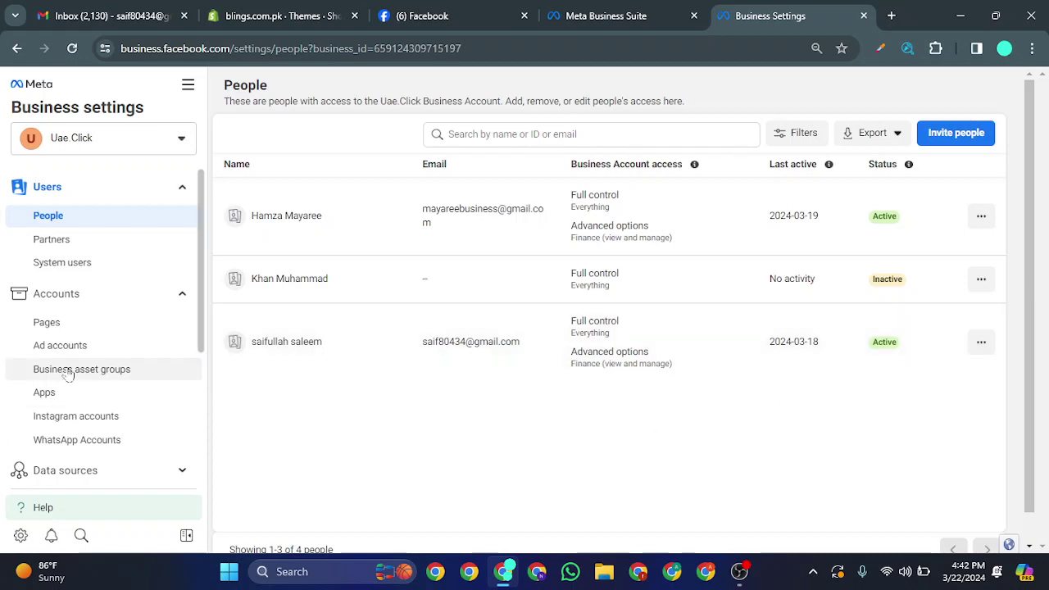
Open the business's Instagram accounts, examine the options for adding an Instagram account, and close without connecting one.
left_click(106, 415)
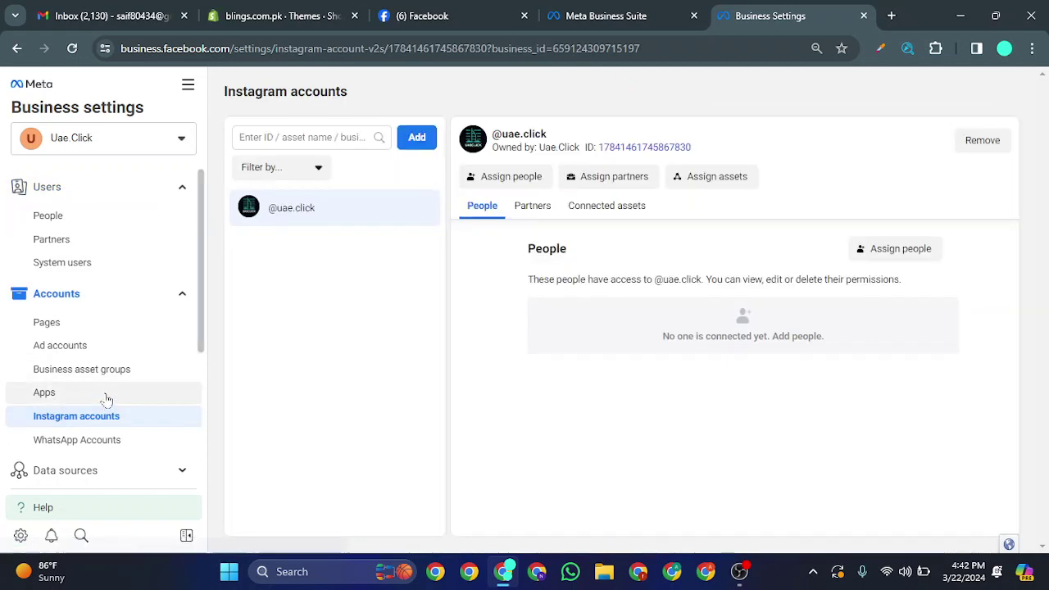
left_click(891, 16)
left_click(657, 16)
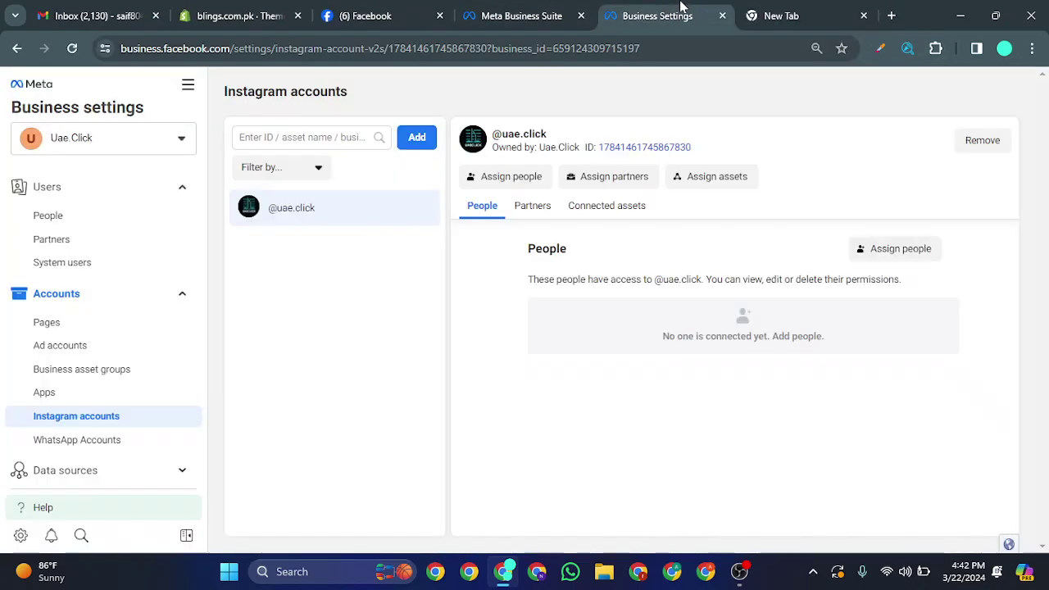
left_click(422, 137)
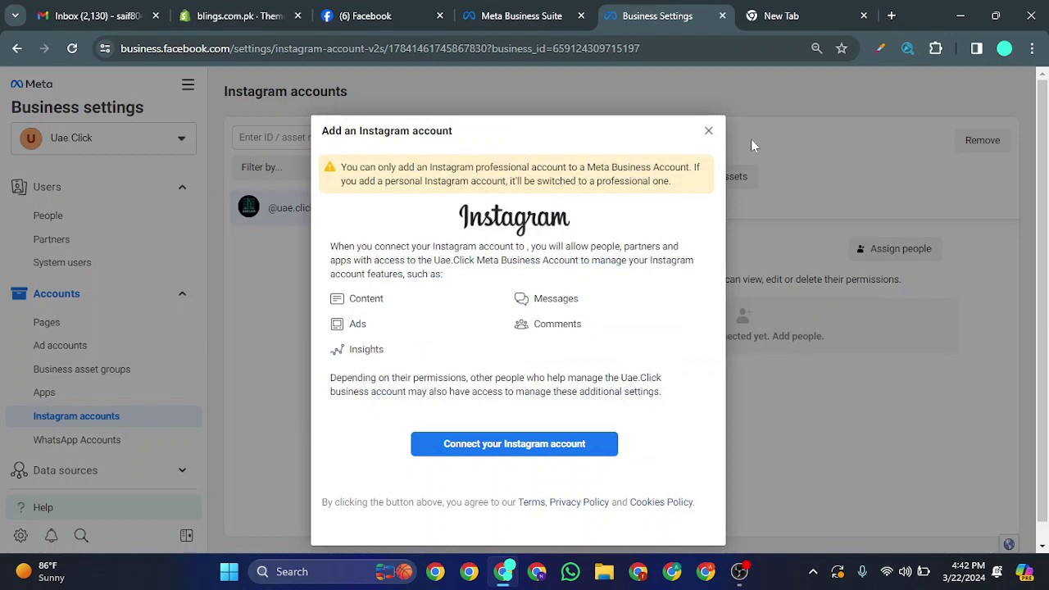
left_click(709, 131)
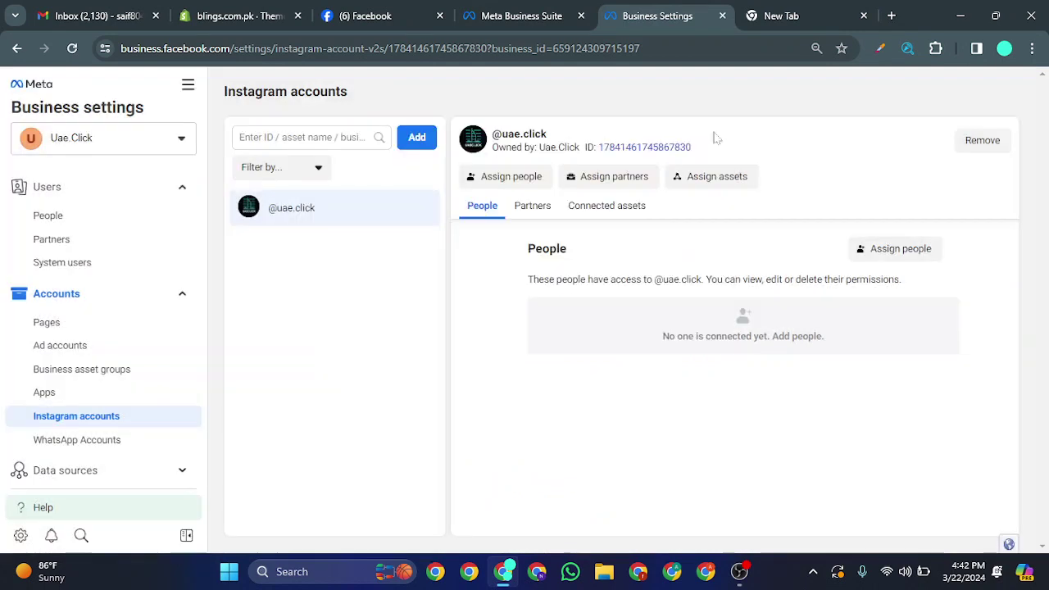
View the business's WhatsApp accounts section and look over the remaining Business settings categories.
left_click(98, 440)
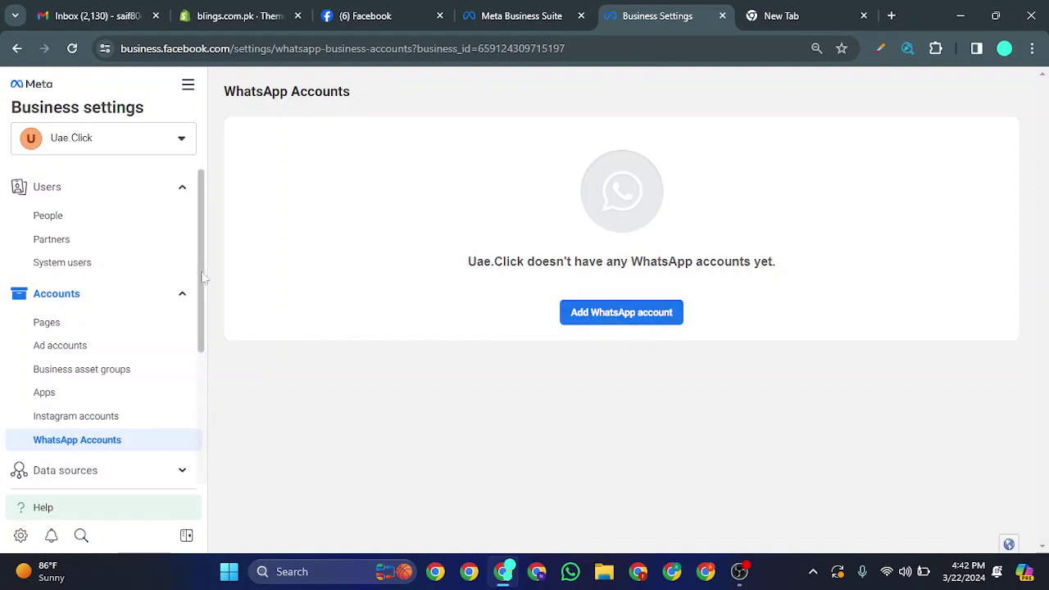
scroll(203, 278, "down", 2)
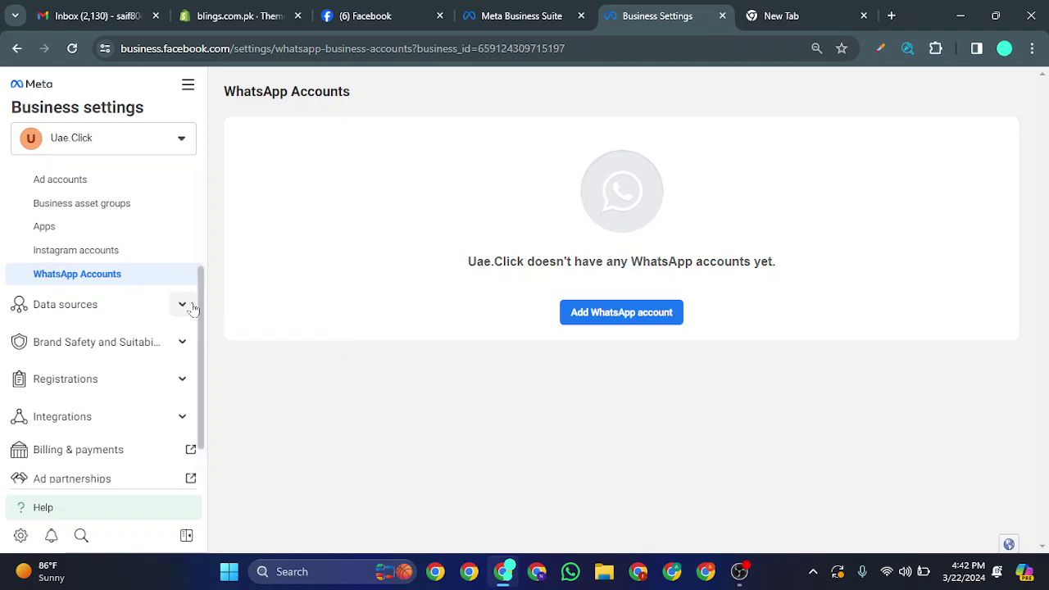
scroll(200, 303, "up", 3)
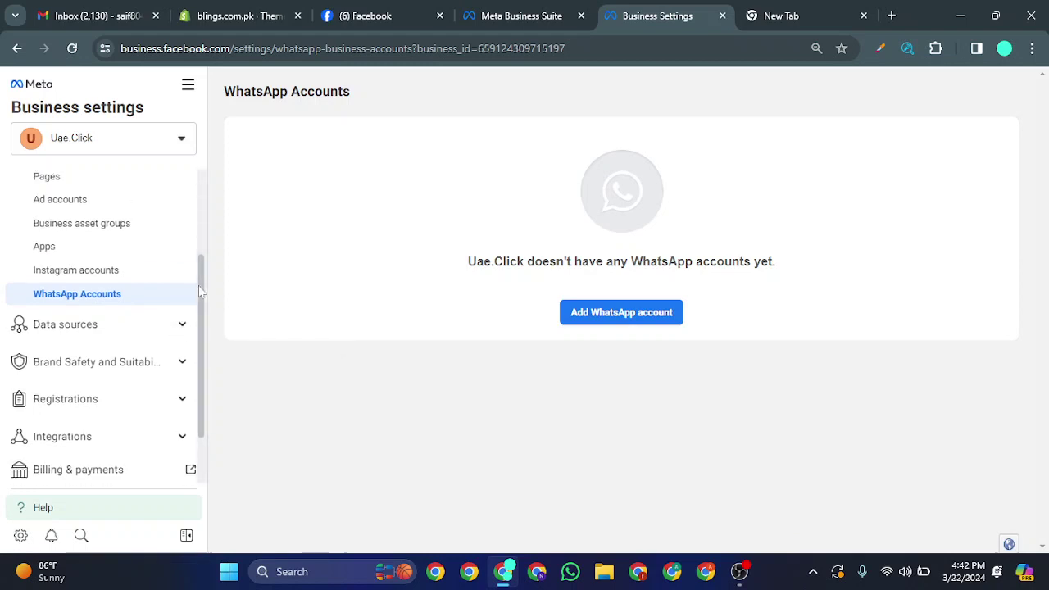
Open the business's Pages, examine how to add an existing Facebook Page without adding one, and expand the Data sources category.
left_click(41, 268)
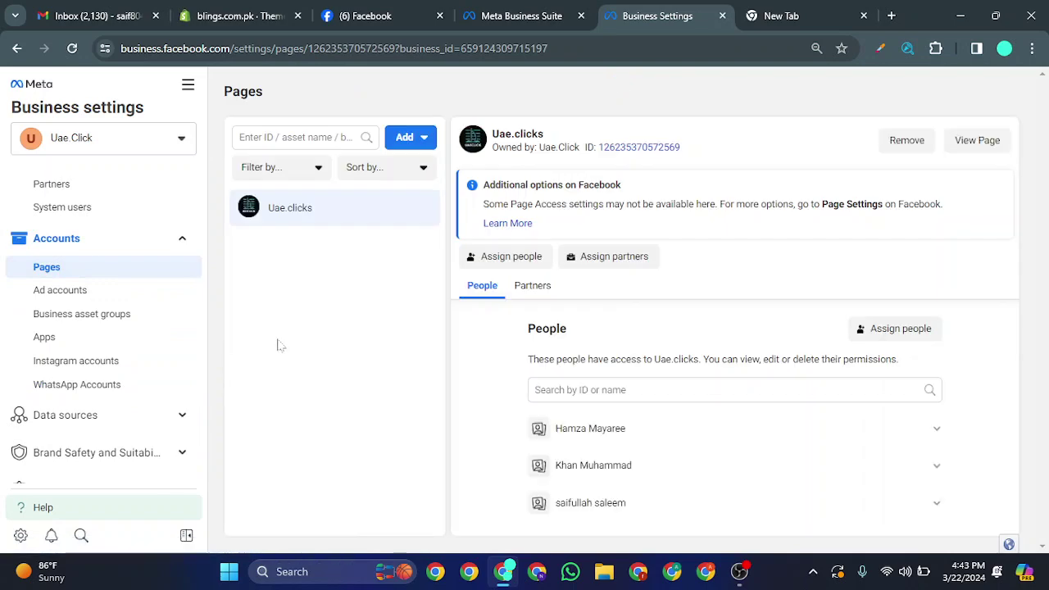
left_click(408, 138)
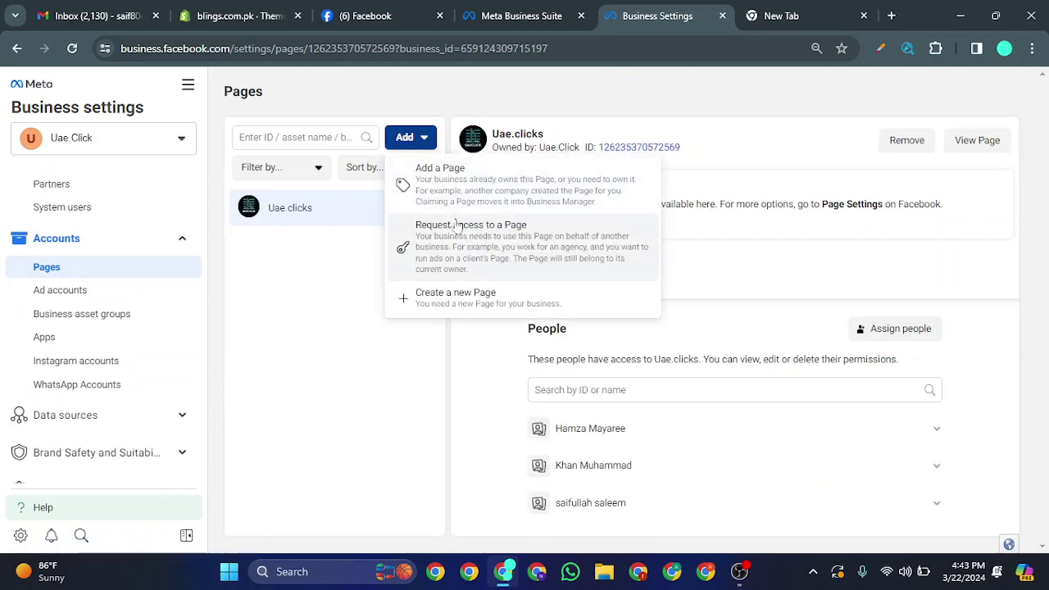
left_click(467, 195)
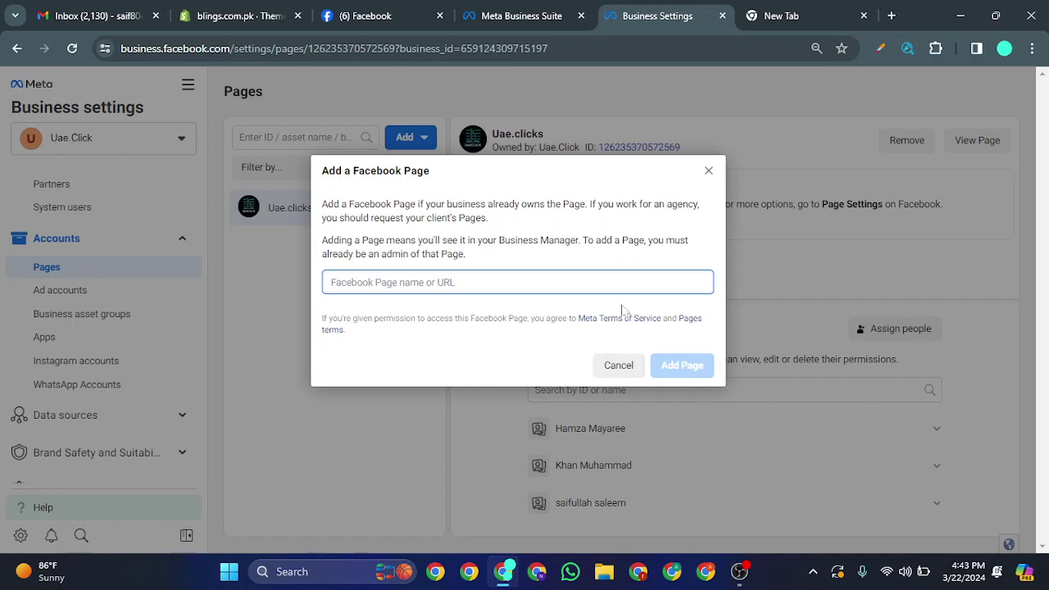
left_click(708, 171)
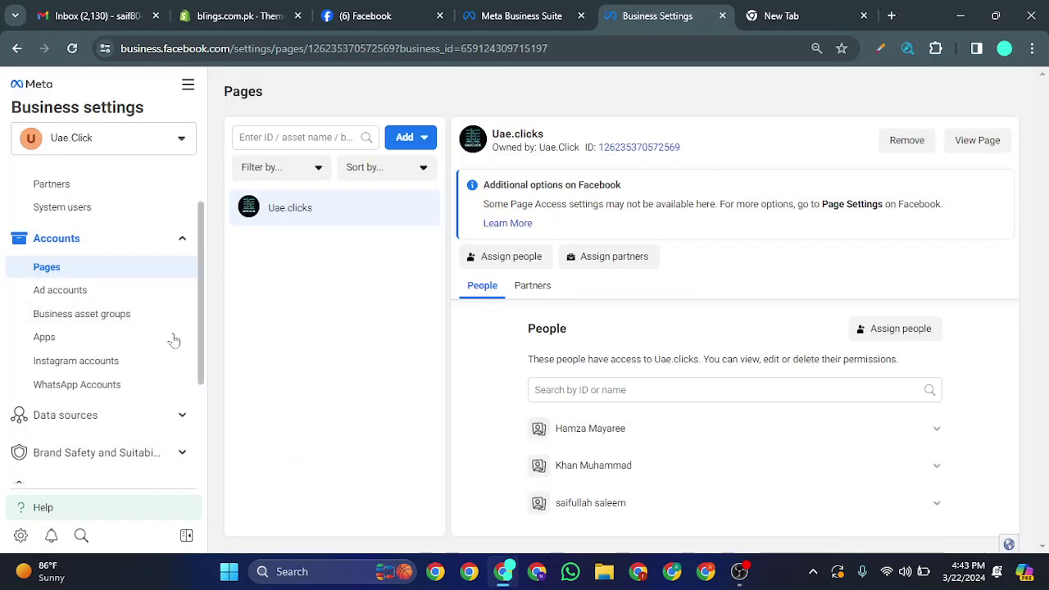
scroll(116, 376, "down", 2)
left_click(181, 261)
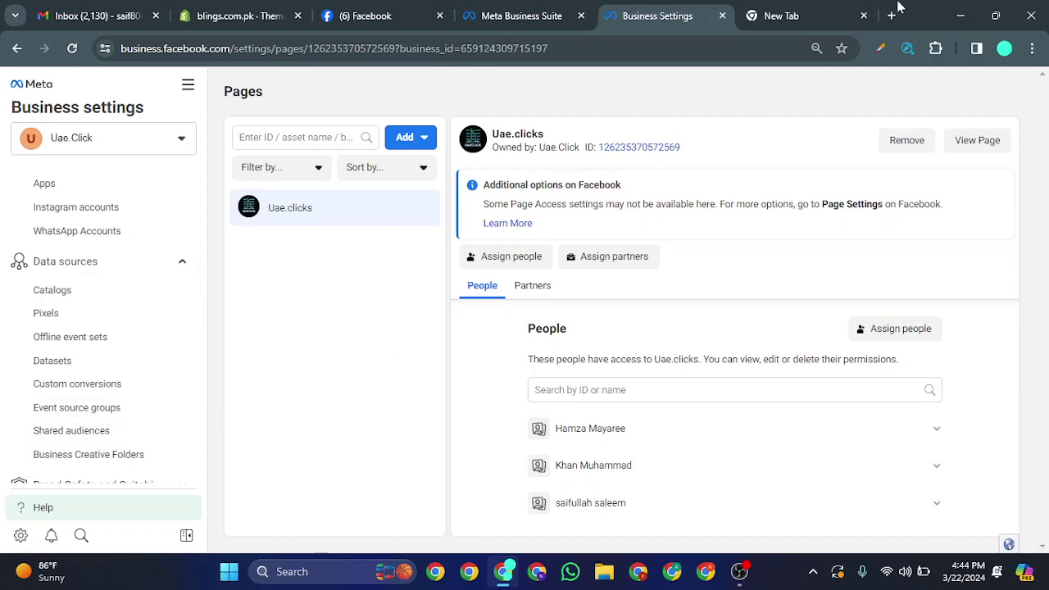
Switch to the Shopify admin and open the Shopify App Store from the store's Apps and sales channels settings.
left_click(229, 15)
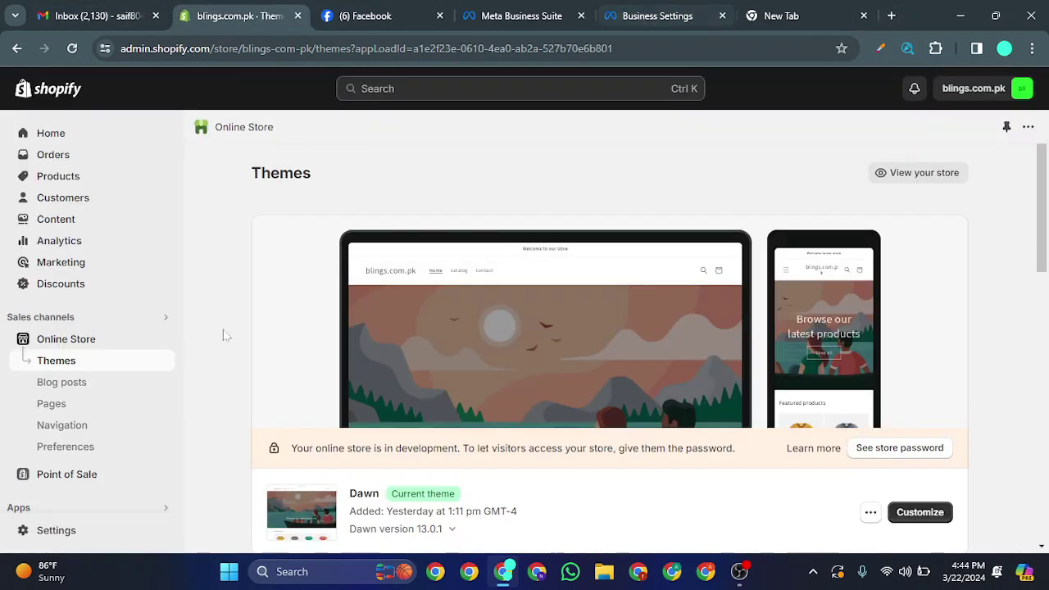
scroll(98, 369, "down", 1)
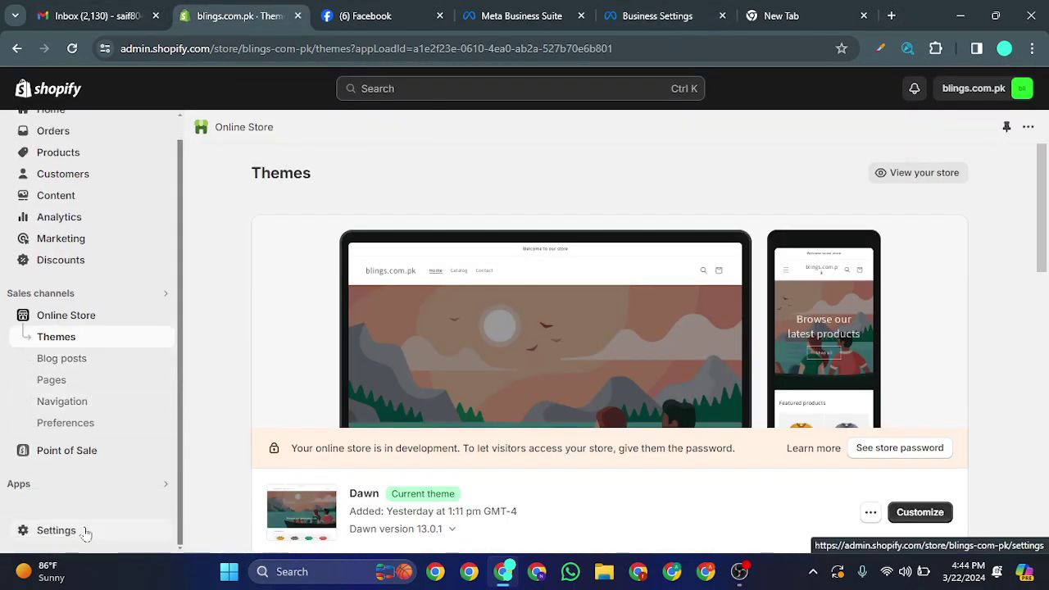
left_click(56, 530)
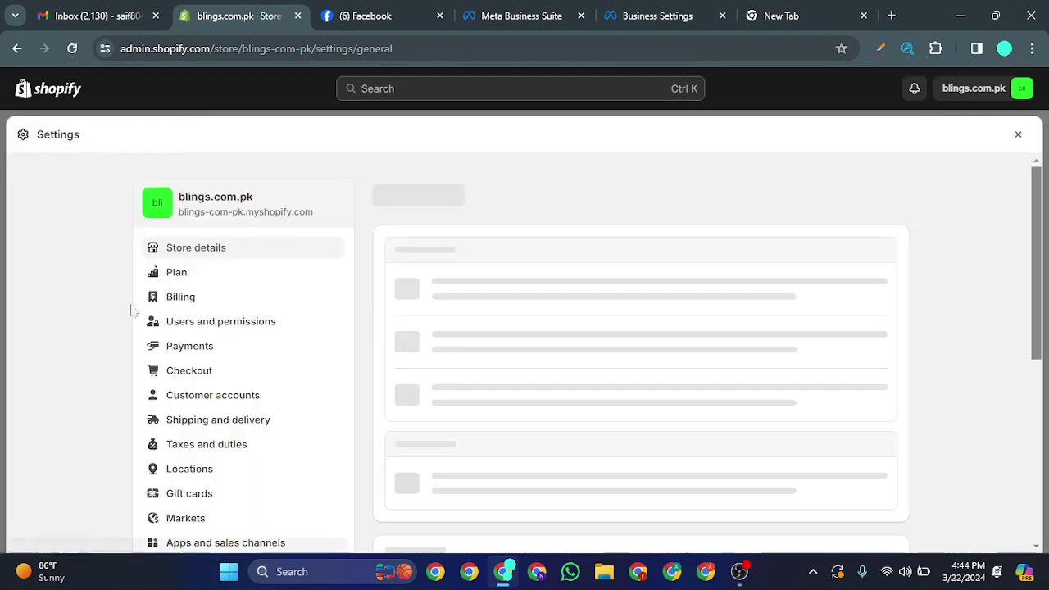
left_click(241, 326)
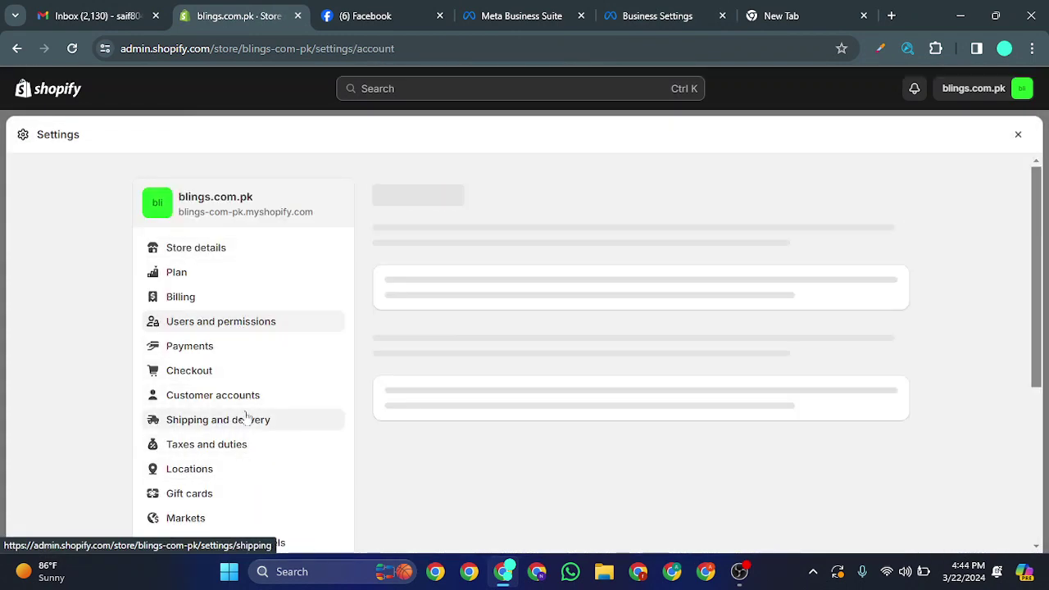
scroll(246, 421, "down", 2)
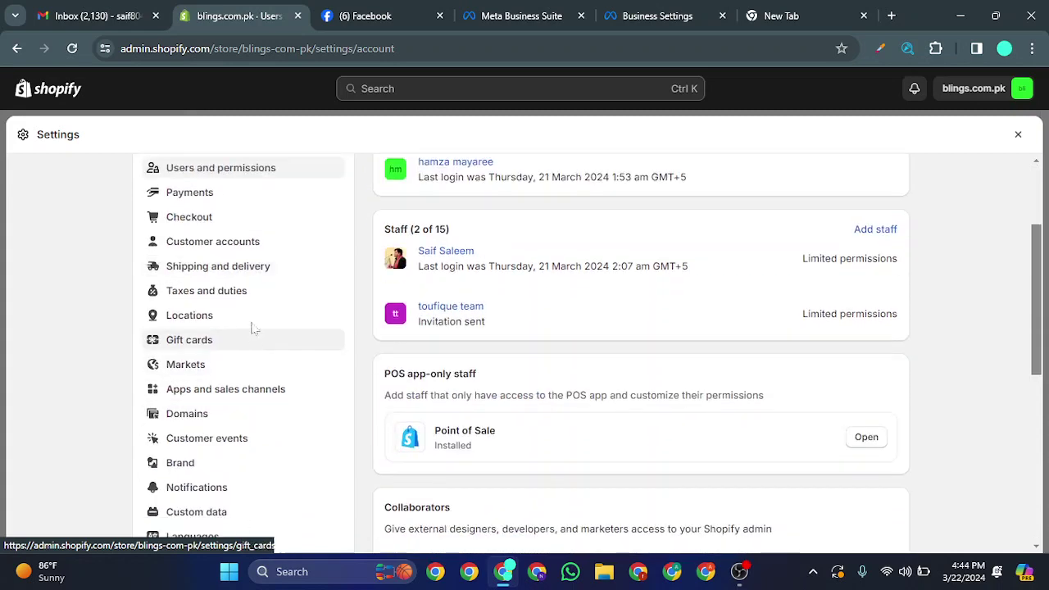
left_click(252, 390)
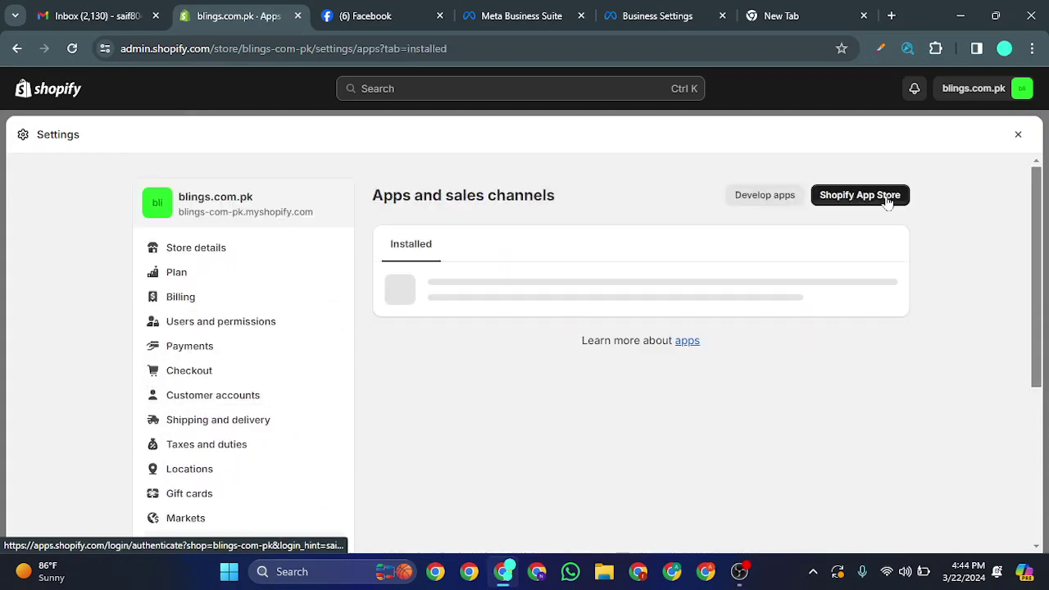
left_click(887, 200)
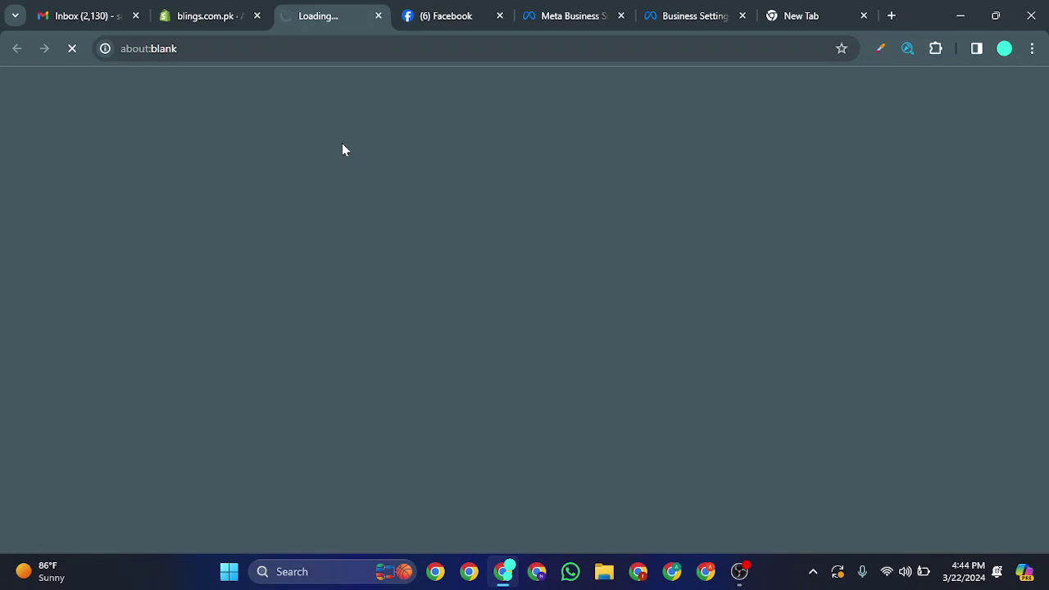
Return to the Shopify admin, close the store settings, and change the active store to Srlzambeel.
left_click(205, 15)
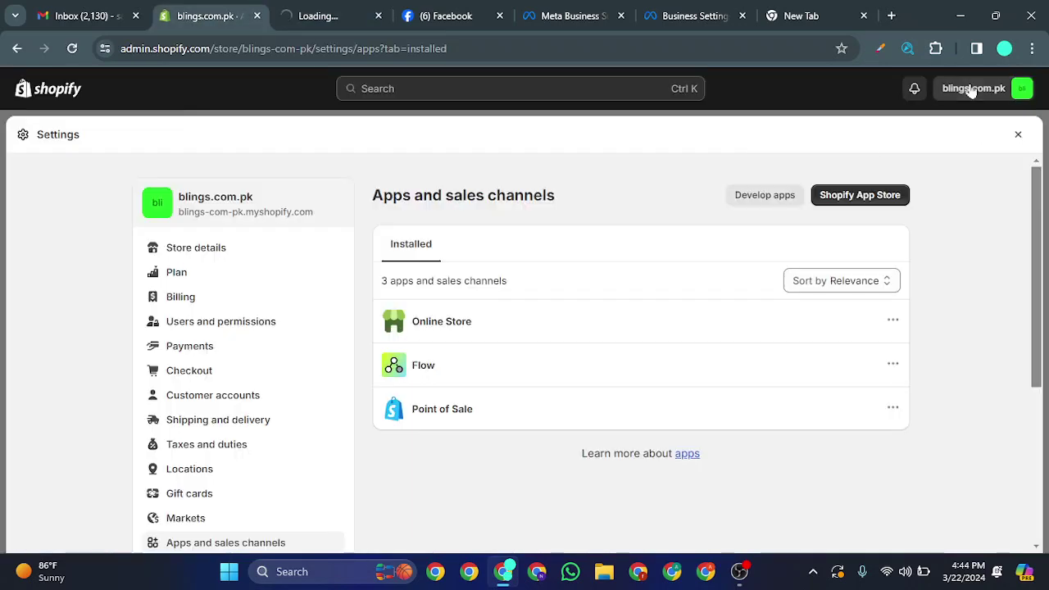
left_click(1016, 136)
left_click(1007, 90)
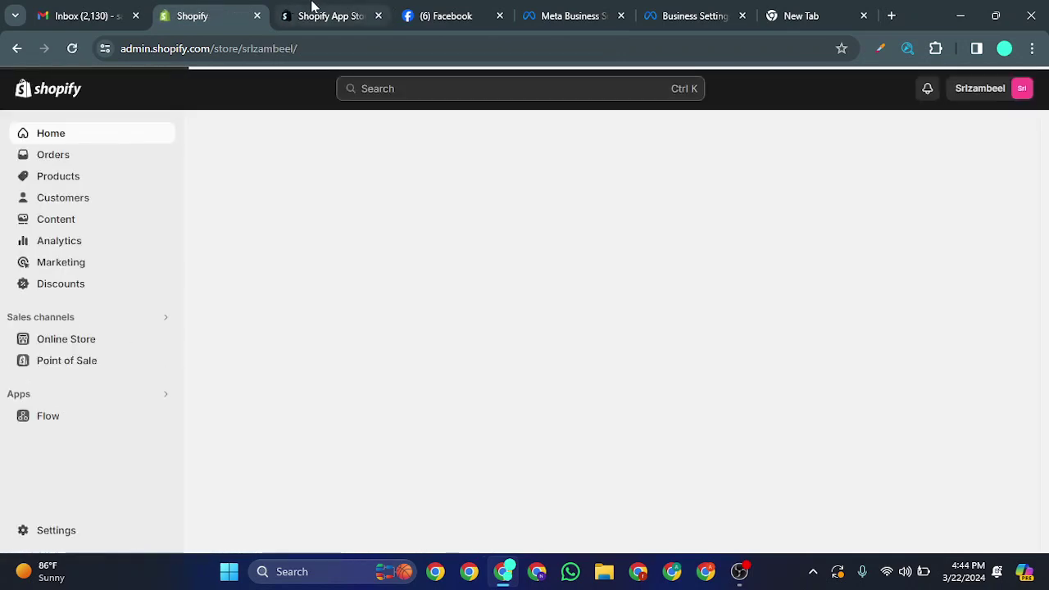
Return to the Shopify App Store and switch its active store to Srlzambeel.
left_click(285, 15)
left_click(487, 94)
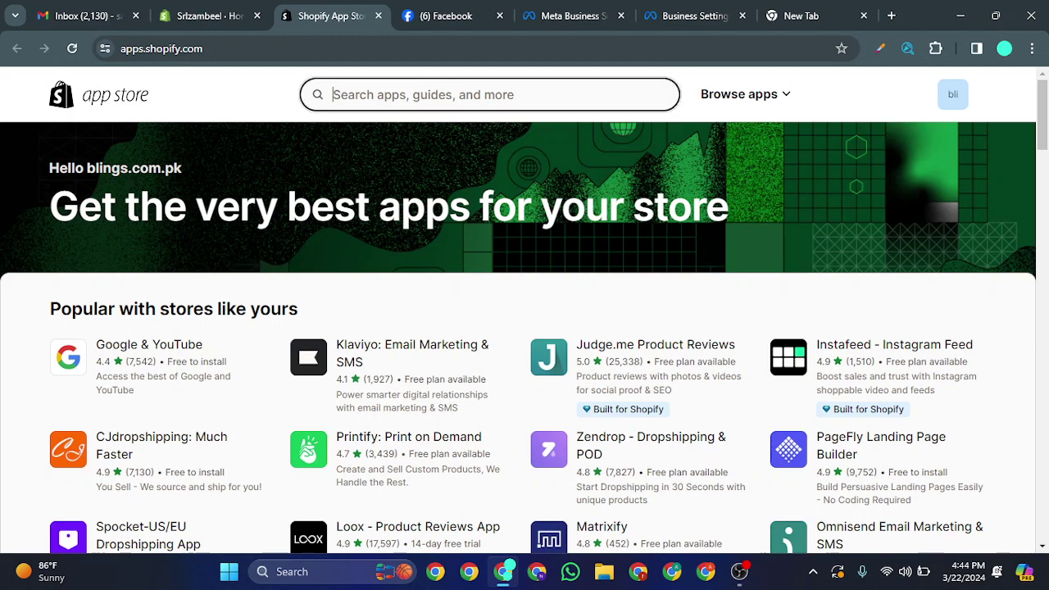
left_click(955, 96)
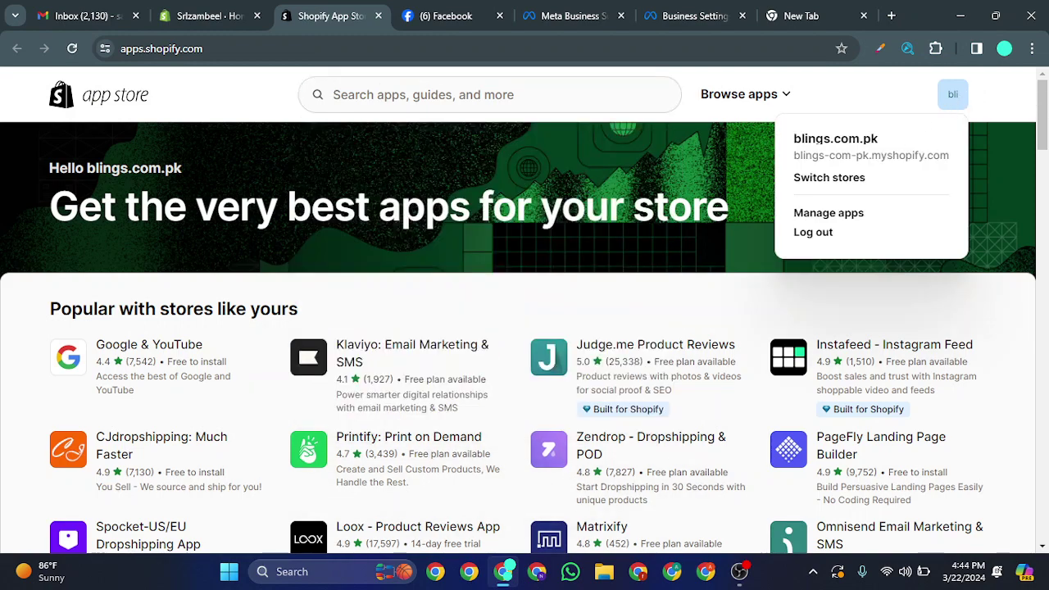
left_click(828, 177)
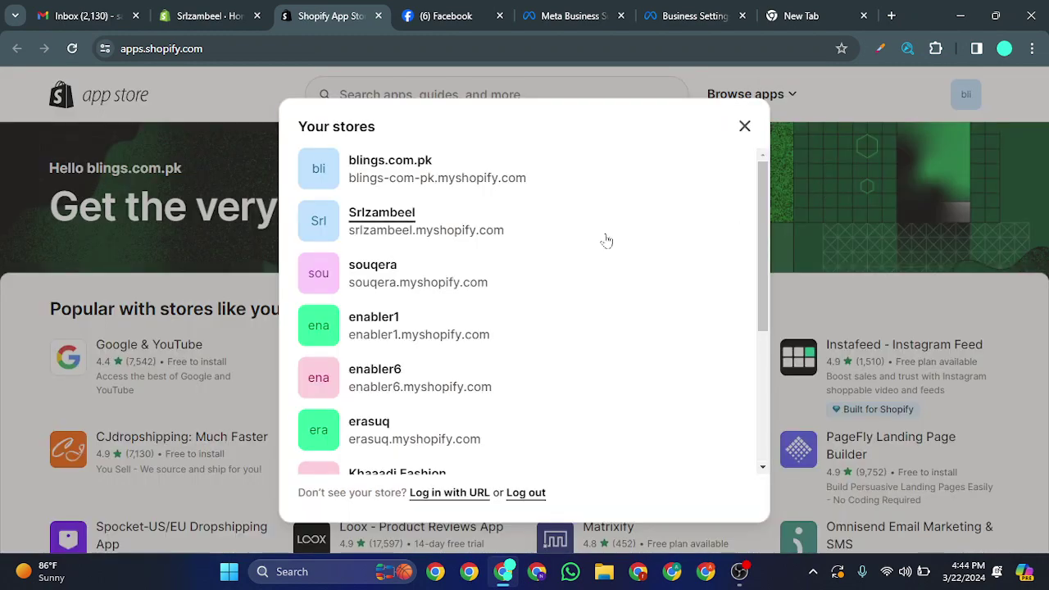
left_click(413, 223)
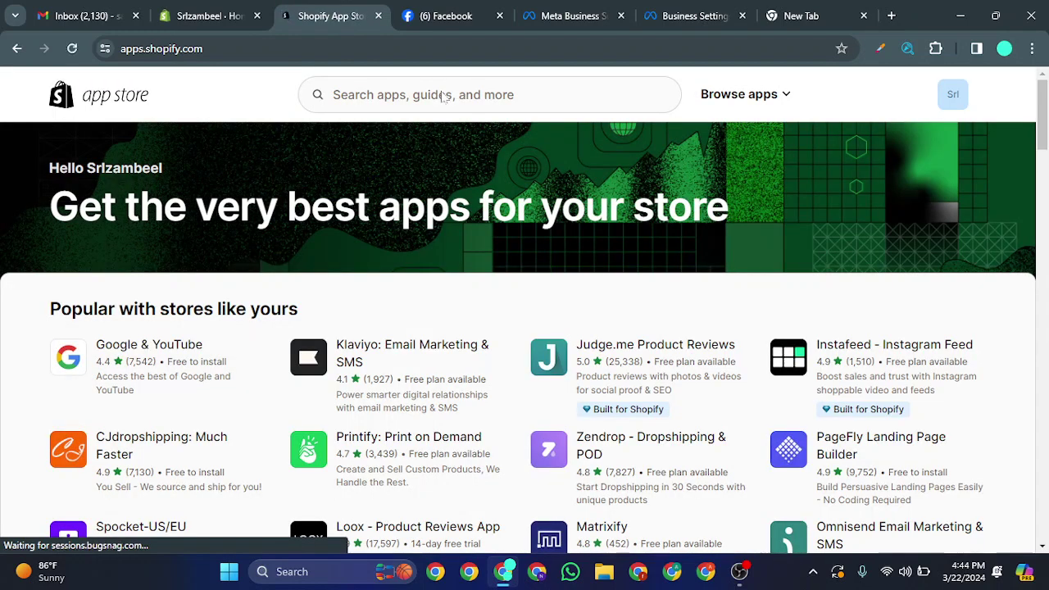
Search the Shopify App Store for "facebook" and open the Facebook & Instagram app listing.
left_click(443, 94)
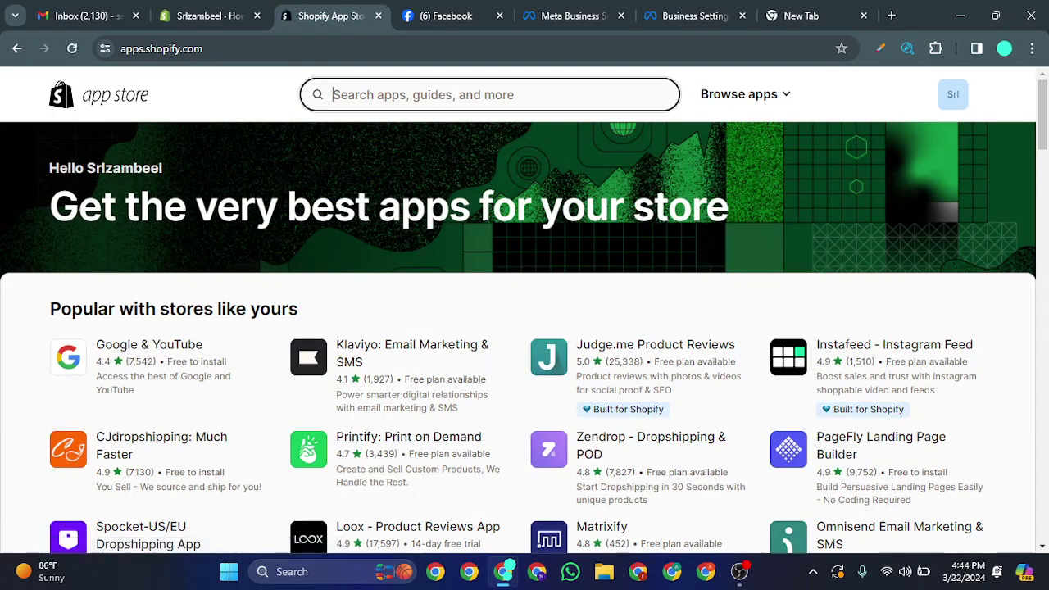
type("facebo")
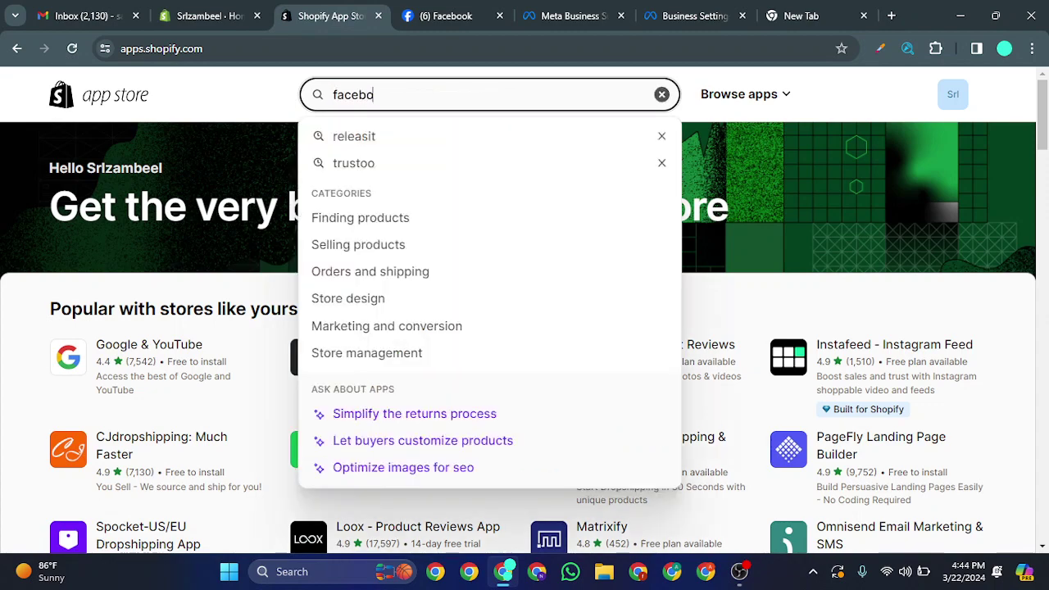
type("ok")
key("Return")
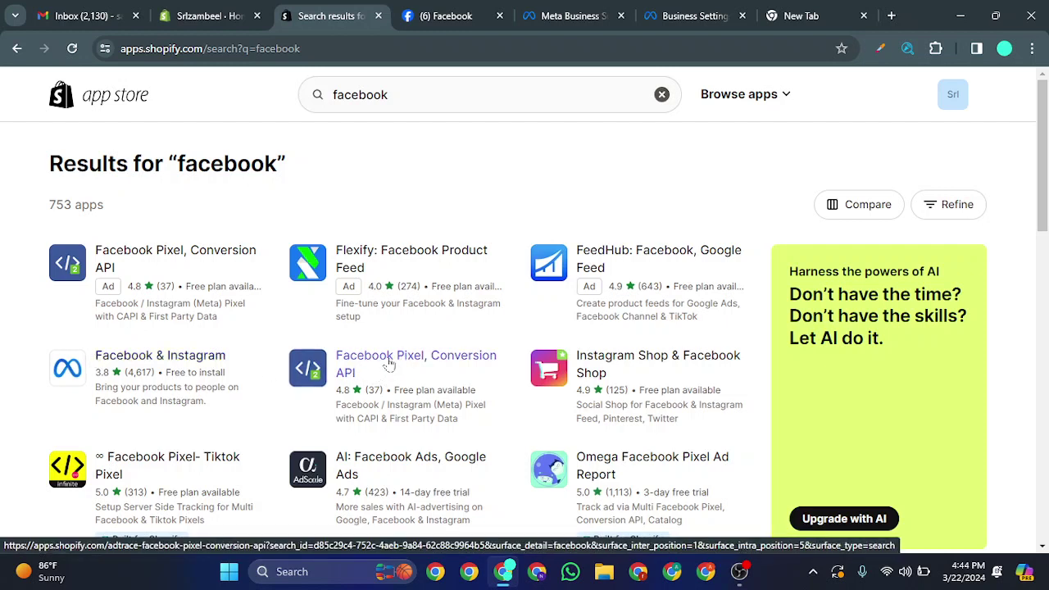
left_click(161, 361)
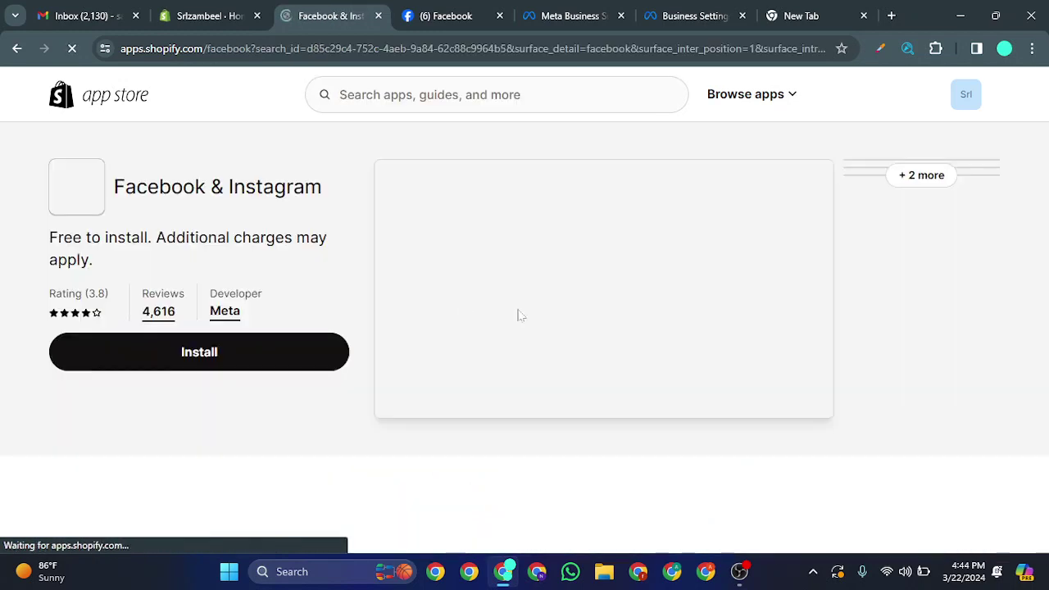
Install the Facebook & Instagram app on the Srlzambeel store and pin it in the admin navigation.
left_click(145, 354)
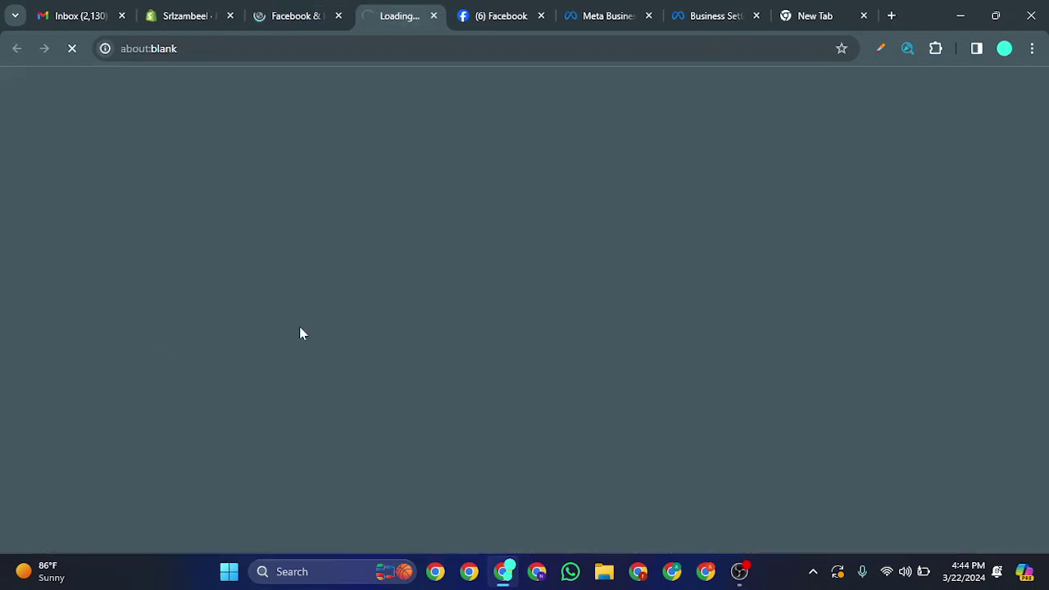
right_click(541, 116)
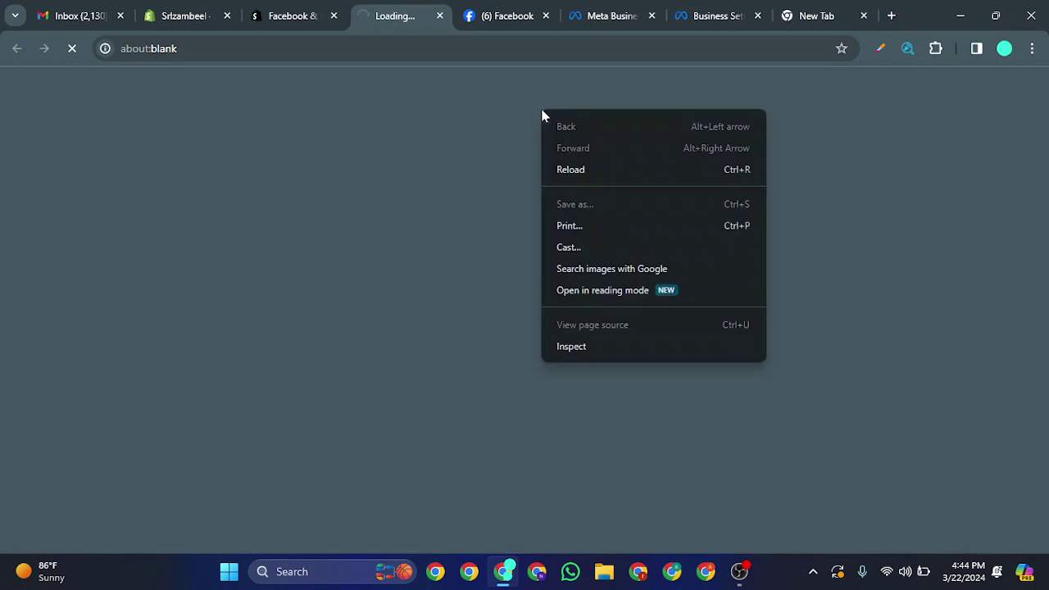
left_click(502, 116)
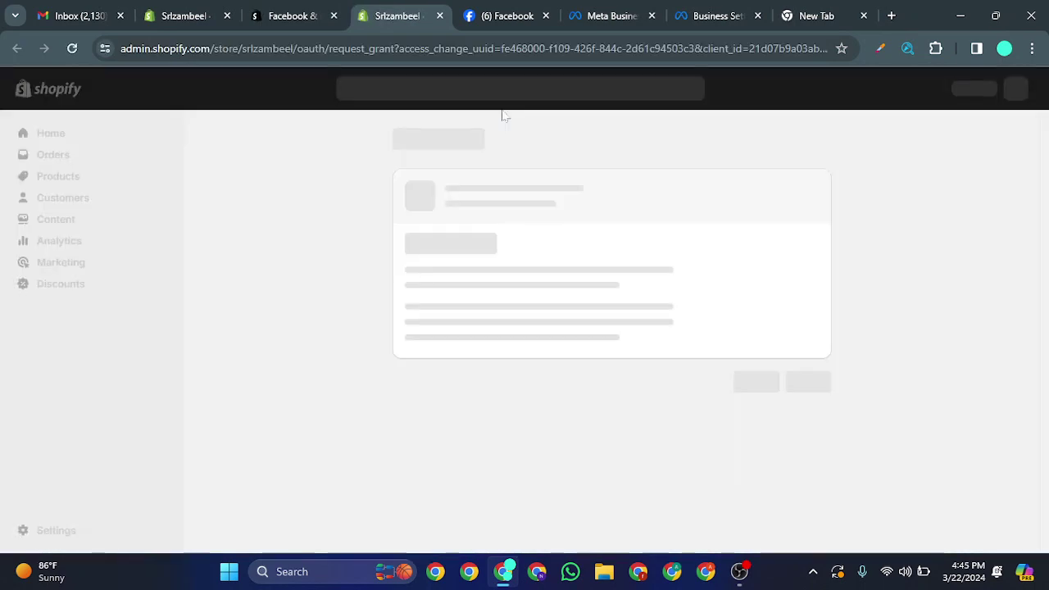
left_click(812, 445)
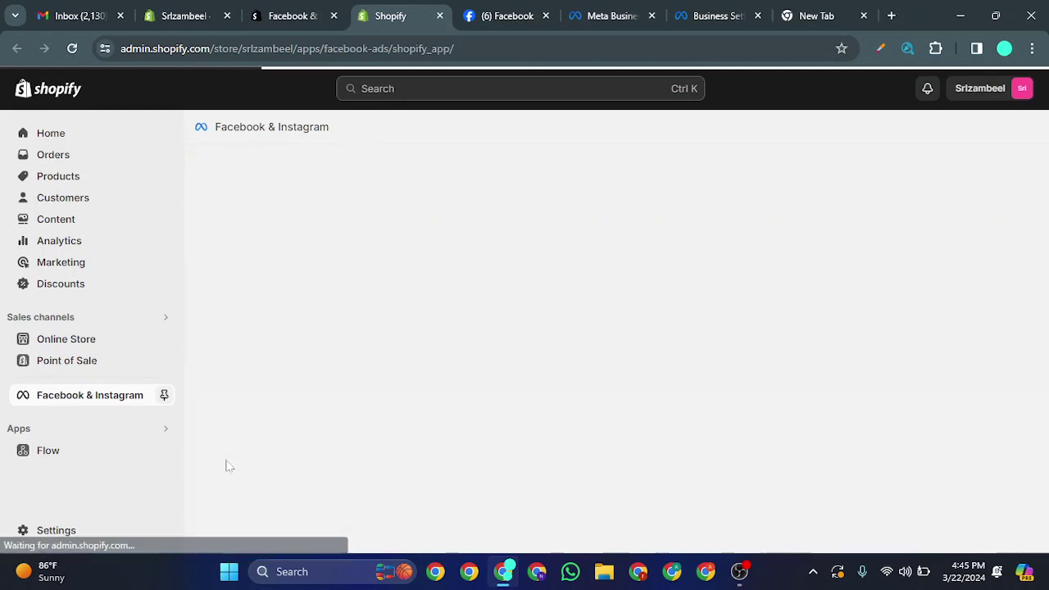
left_click(164, 395)
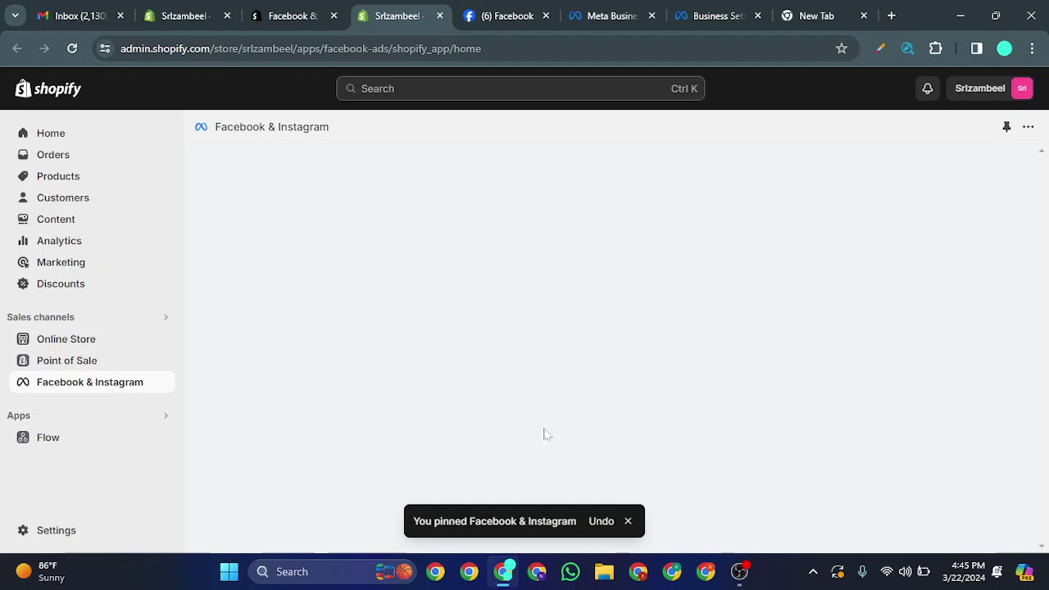
left_click(628, 521)
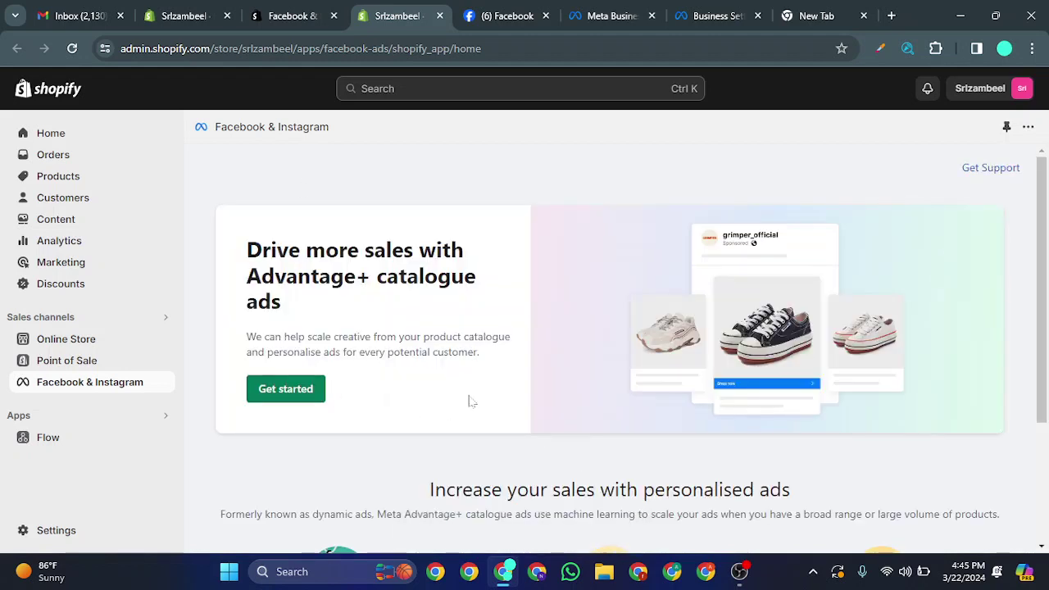
Reorder the browser tabs so Business settings comes before Meta Business Suite, and return to the Facebook & Instagram app in Shopify.
scroll(471, 401, "down", 2)
scroll(569, 399, "up", 2)
left_click(483, 8)
left_click(594, 9)
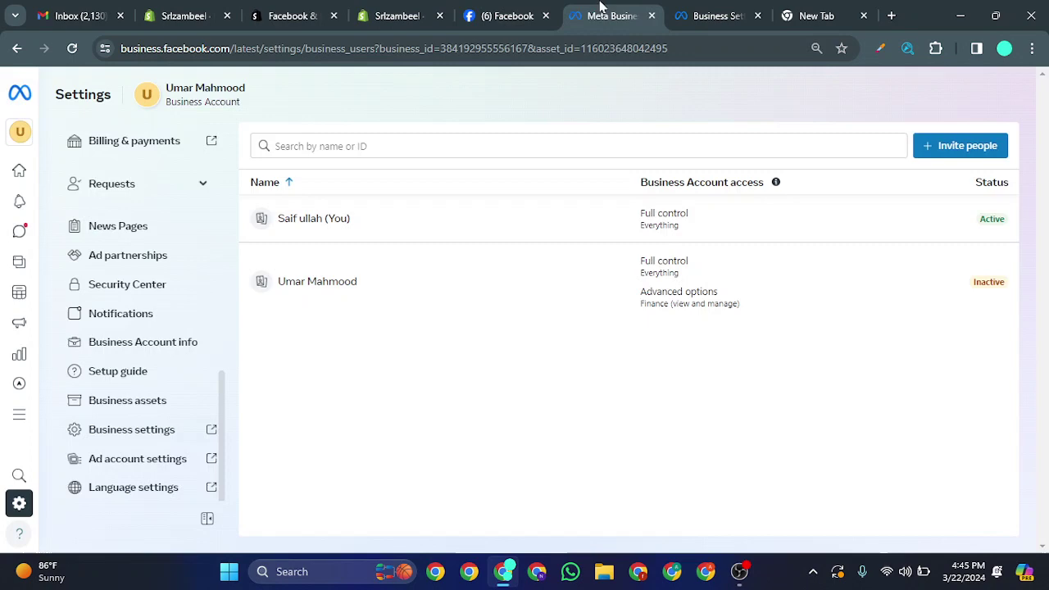
left_click(688, 6)
left_click_drag(688, 7, 597, 8)
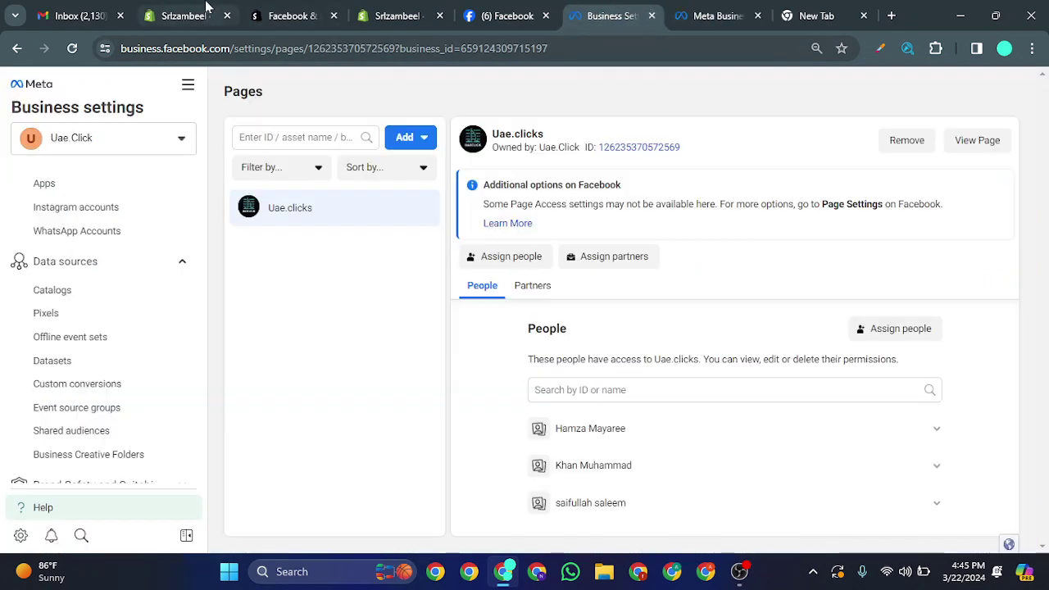
left_click(398, 8)
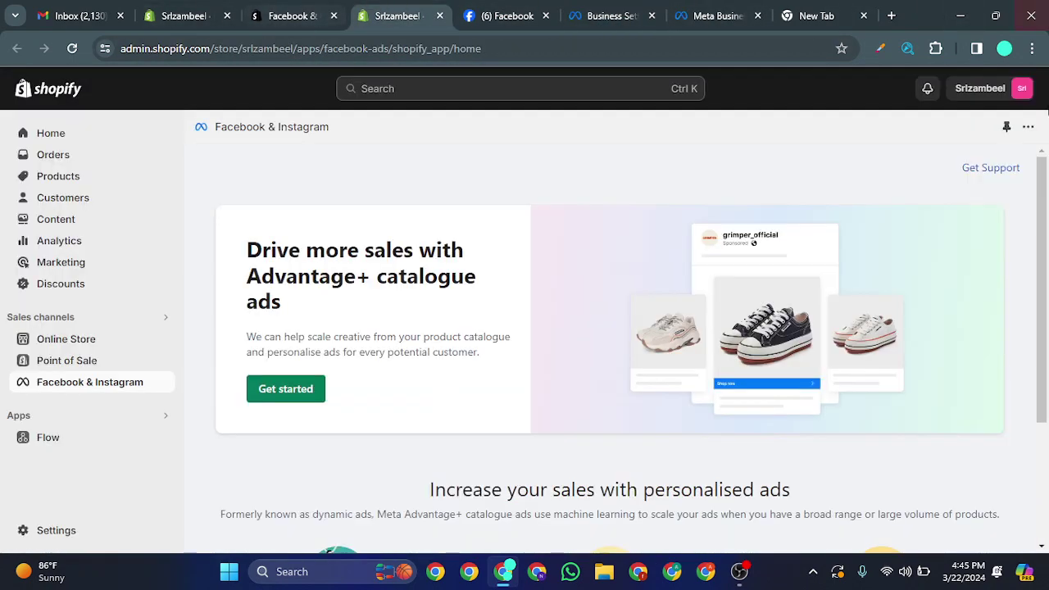
Start the Advantage+ catalogue ads setup and connect the previously used Facebook account.
left_click(276, 389)
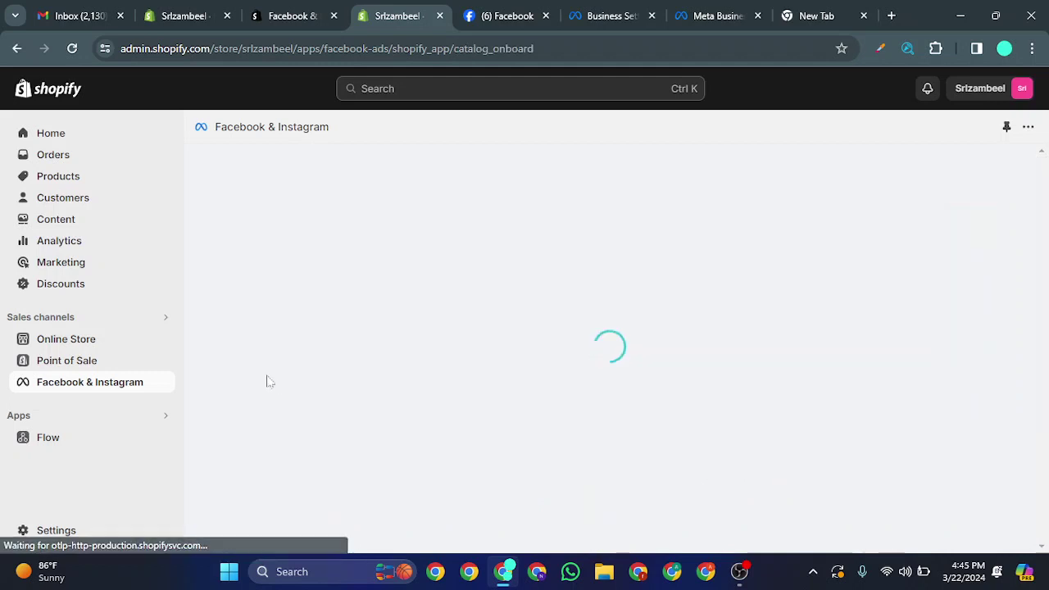
left_click(756, 314)
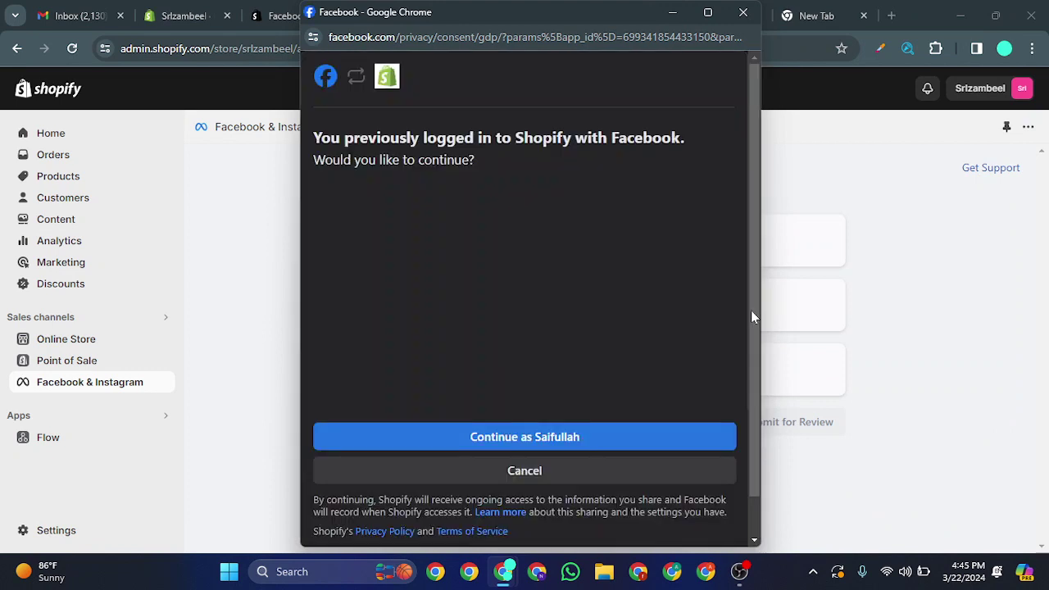
left_click(603, 441)
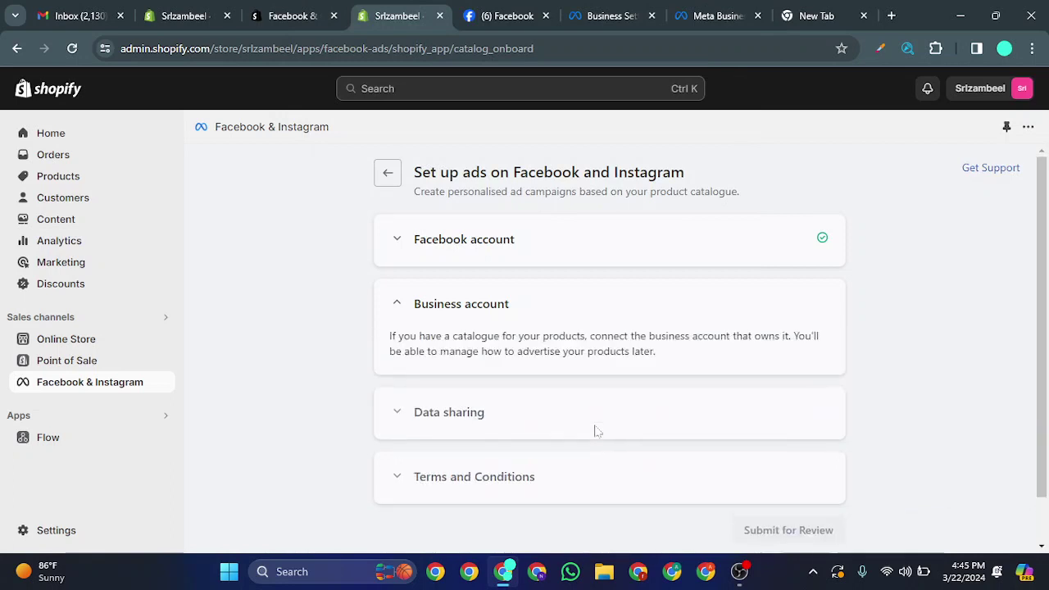
Check the business name in Meta Business settings and connect the Uae.Click business account to the Shopify ads setup.
scroll(858, 327, "down", 2)
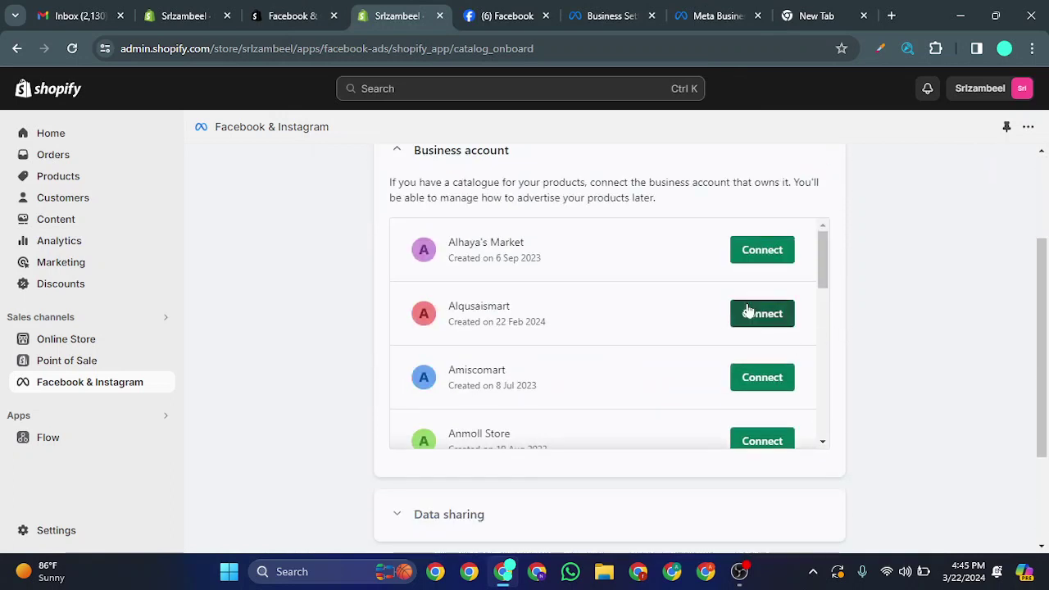
left_click_drag(819, 265, 814, 415)
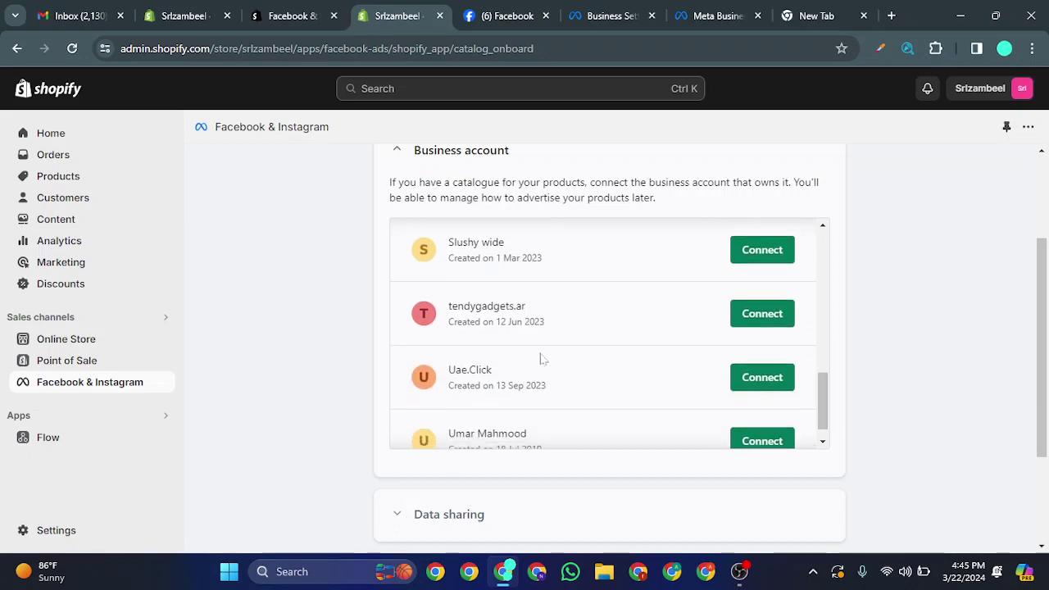
left_click(610, 16)
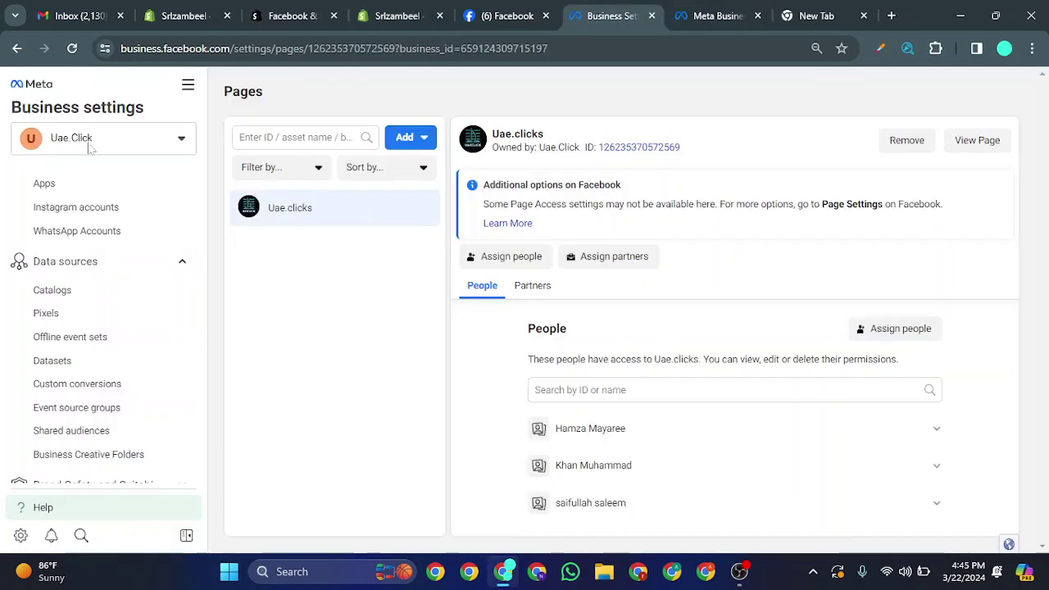
left_click(399, 17)
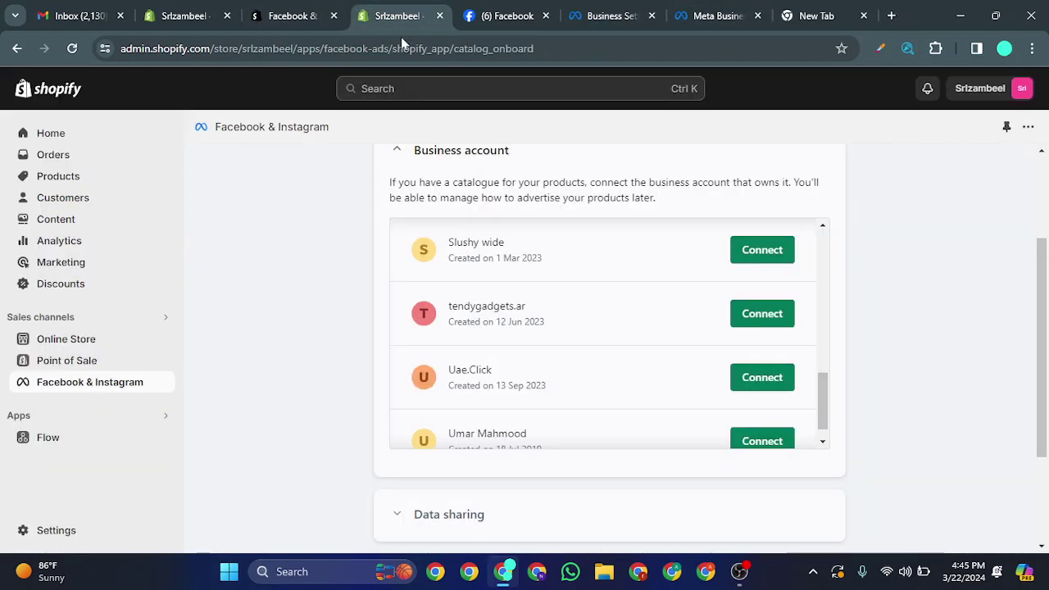
left_click(784, 384)
Enable data sharing, compare the Conservative, Enhanced and Maximum preferences, and save the Maximum preference.
left_click(783, 384)
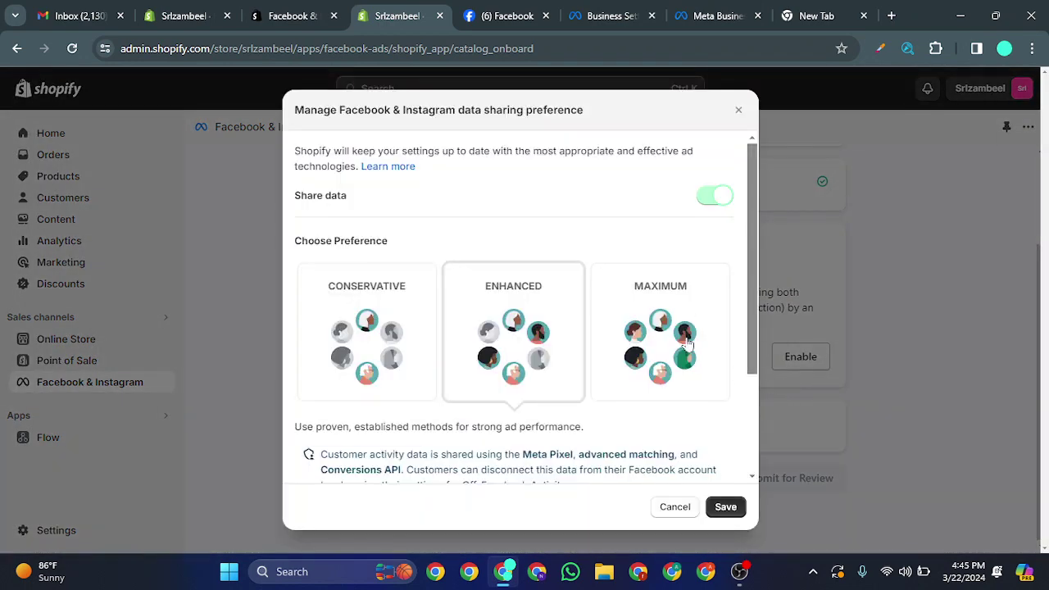
left_click(687, 344)
scroll(687, 345, "down", 2)
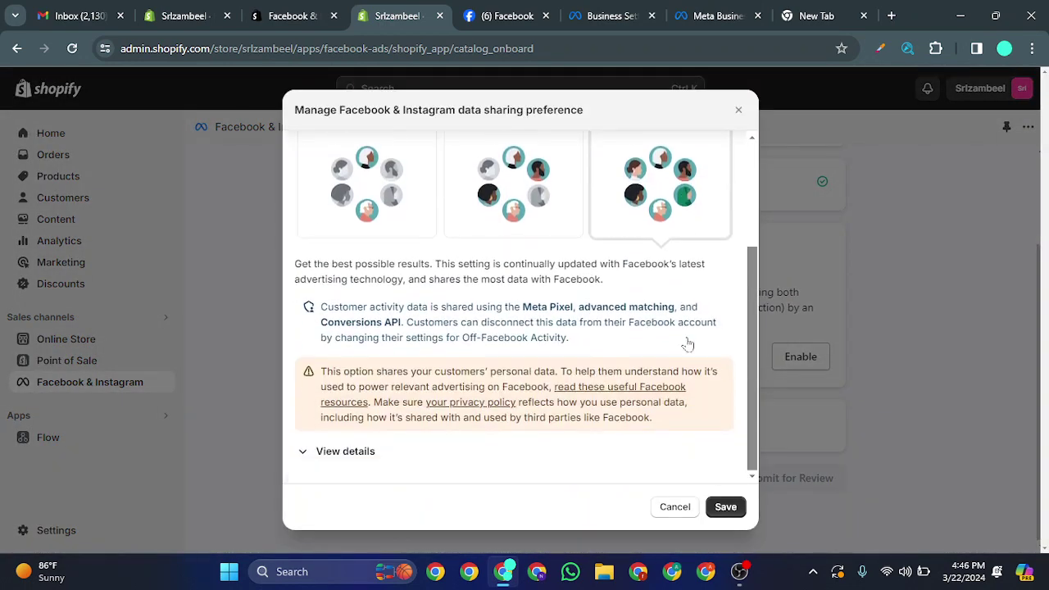
scroll(686, 344, "up", 2)
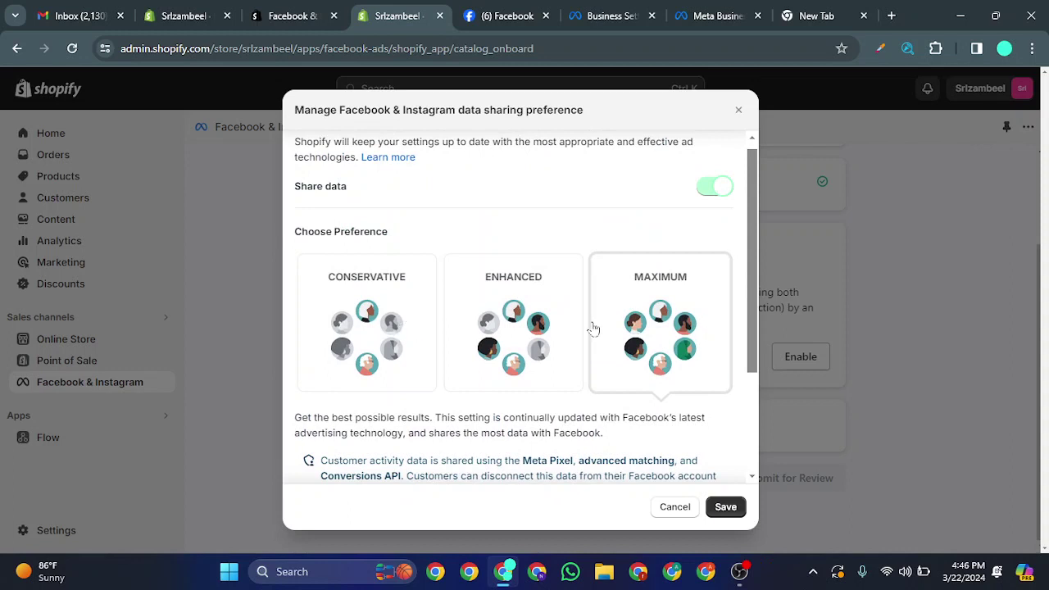
left_click(389, 350)
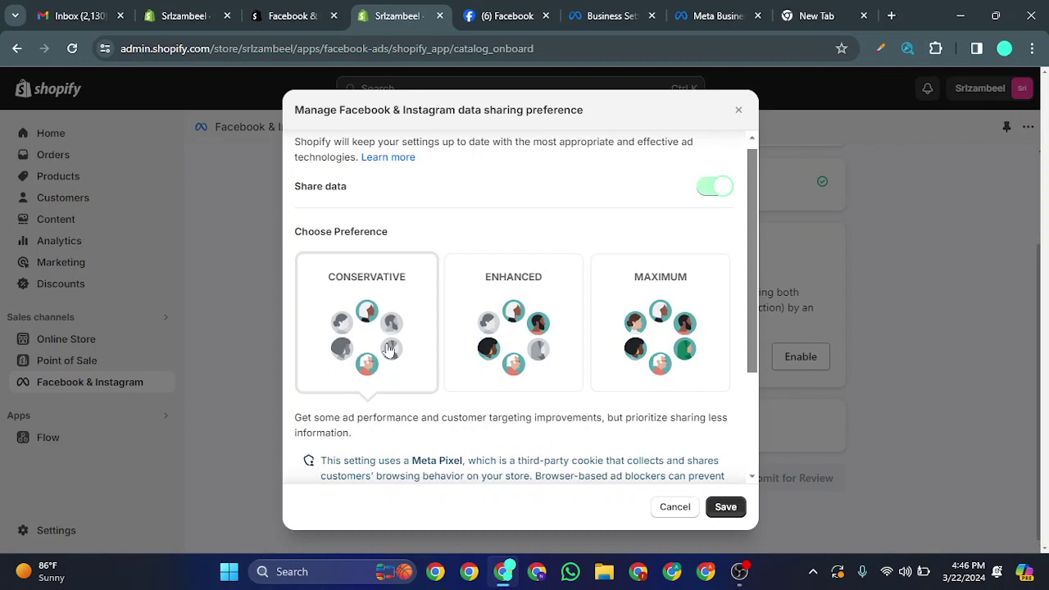
left_click(505, 339)
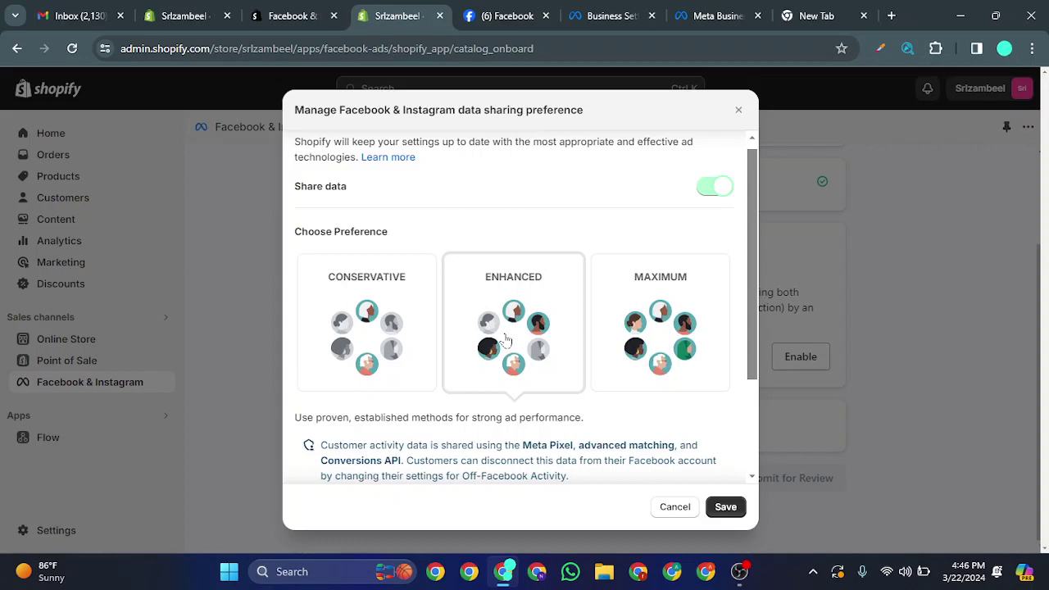
left_click(664, 280)
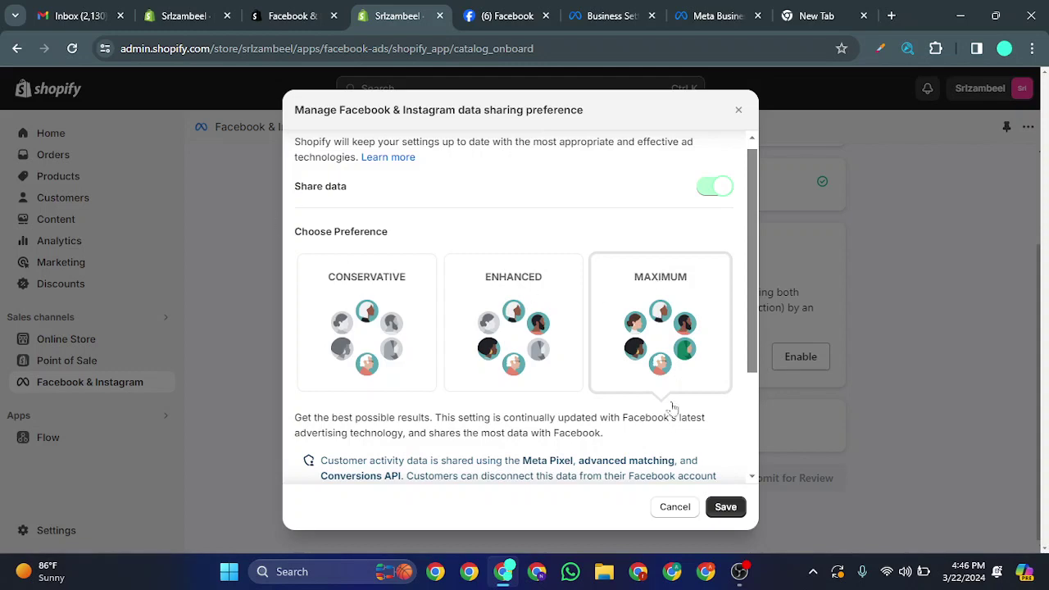
left_click(726, 510)
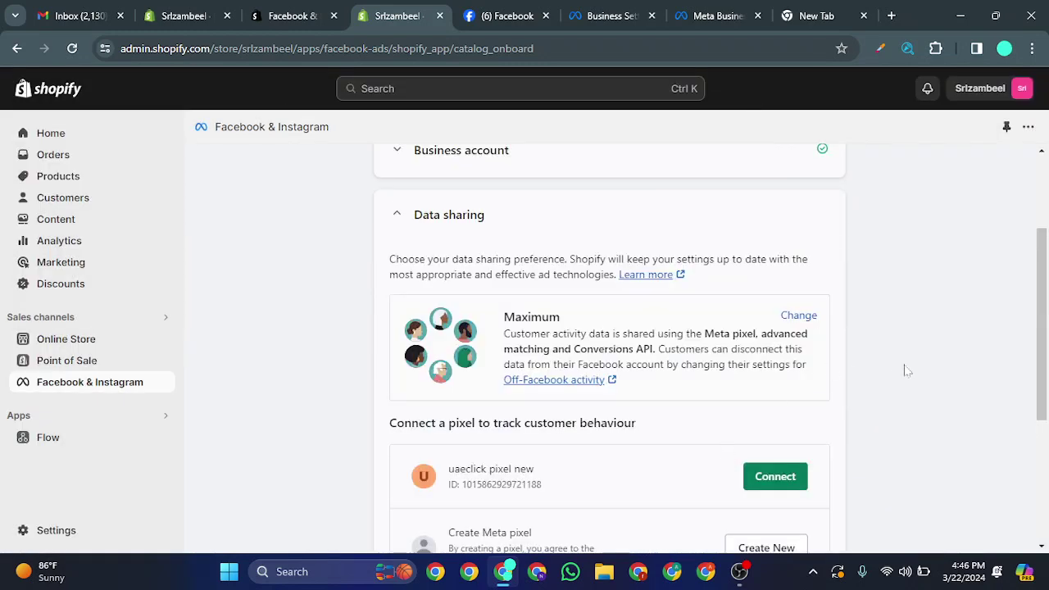
Check the Pixels section of Uae.Click's Business settings and return to the pixel options in the Shopify ads setup.
scroll(905, 368, "down", 2)
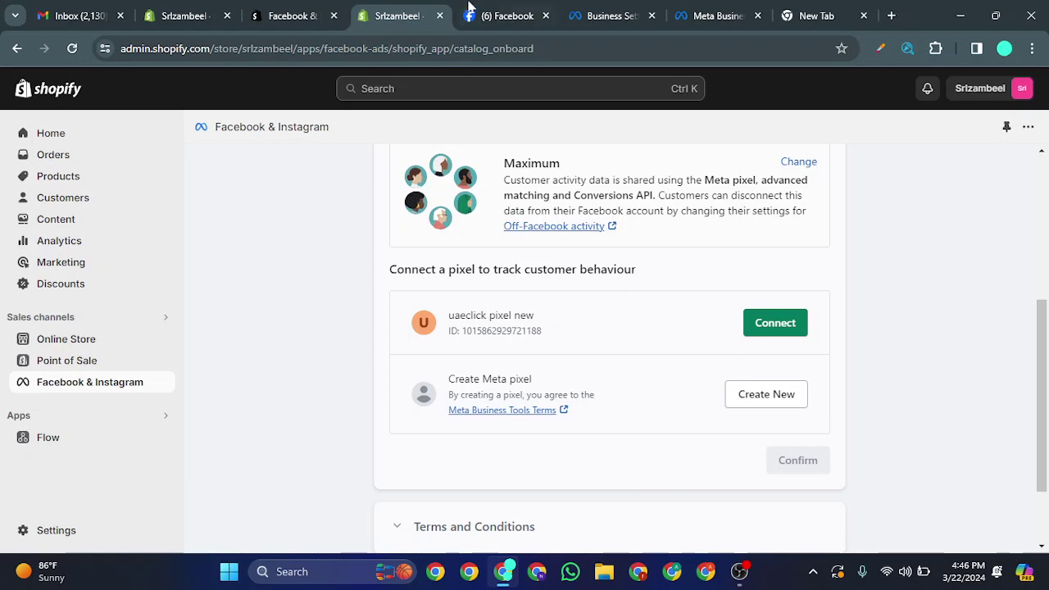
left_click(710, 12)
left_click(624, 9)
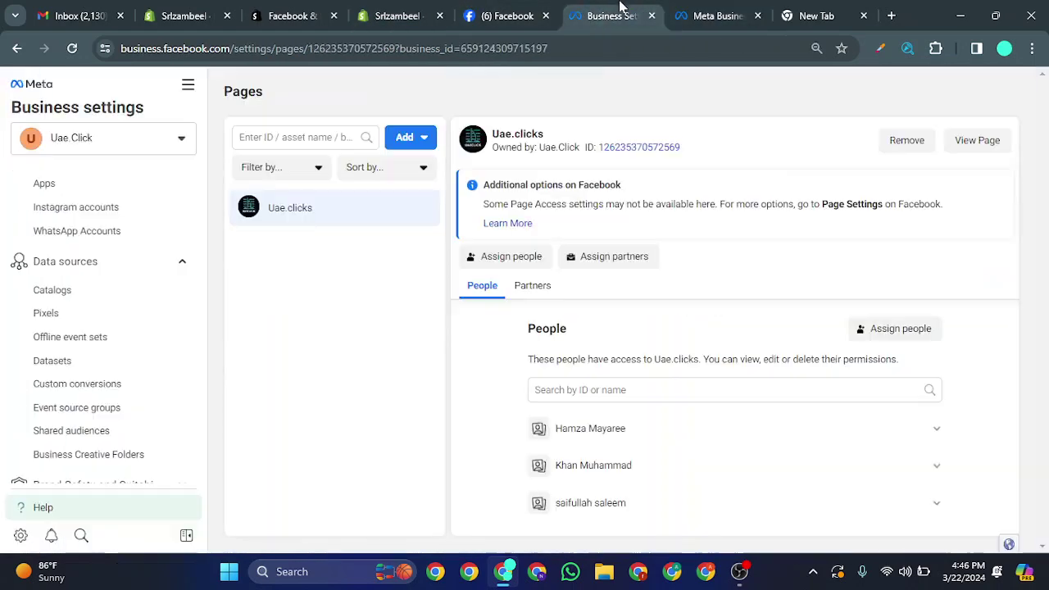
left_click(124, 320)
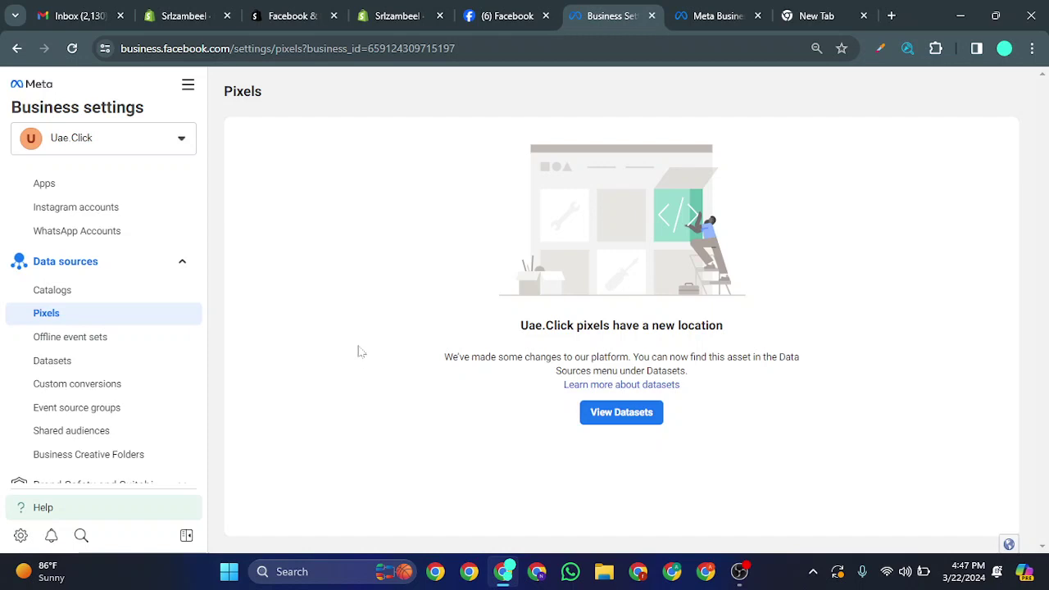
left_click(389, 10)
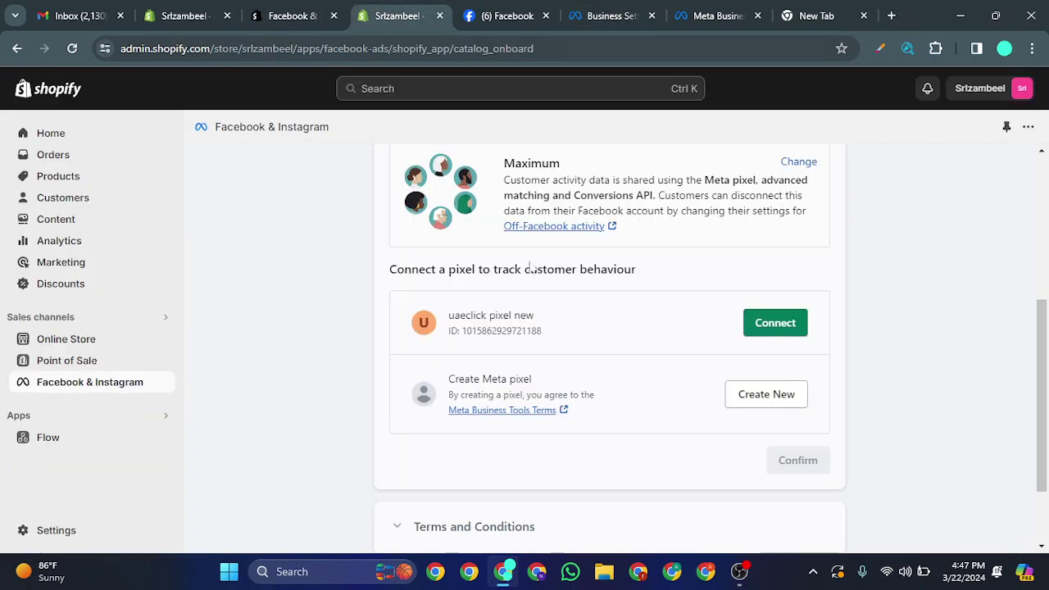
Choose to create a new Meta pixel, confirm the data sharing section, and accept the Terms and Conditions.
left_click(753, 396)
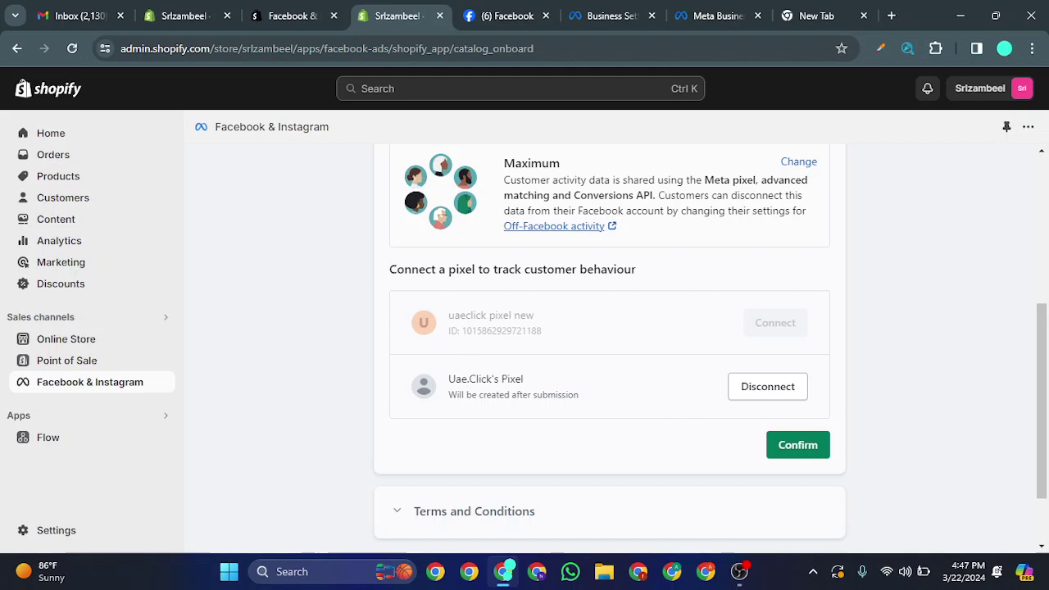
left_click_drag(448, 378, 534, 386)
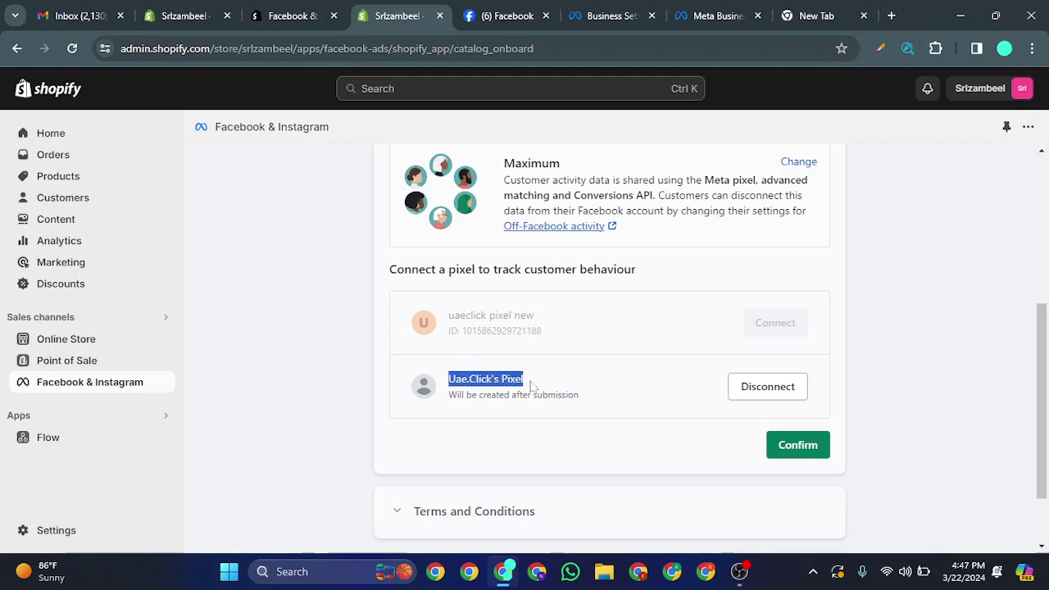
left_click(629, 455)
left_click(801, 456)
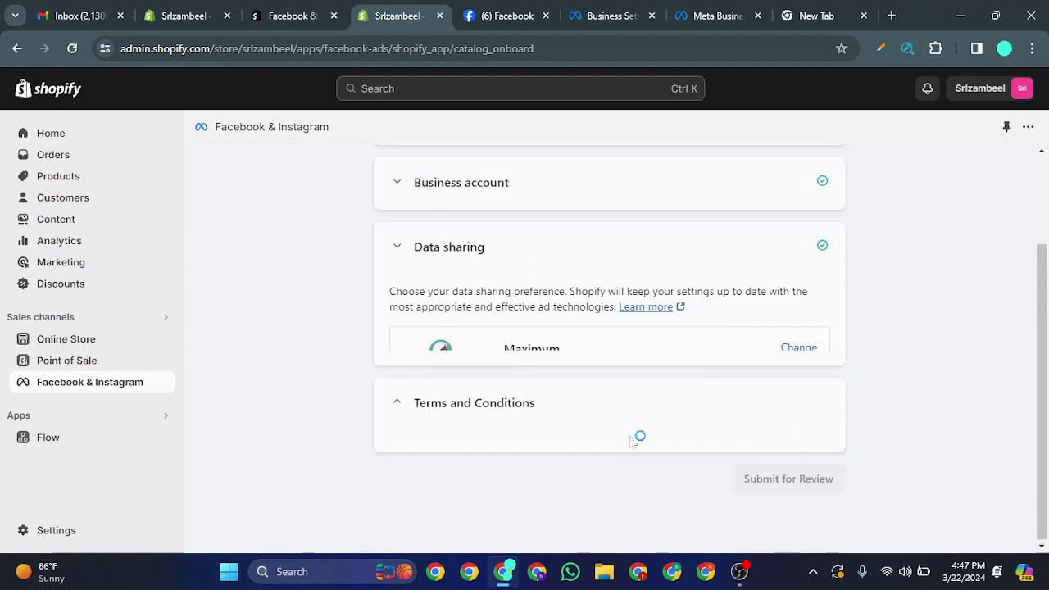
left_click(398, 431)
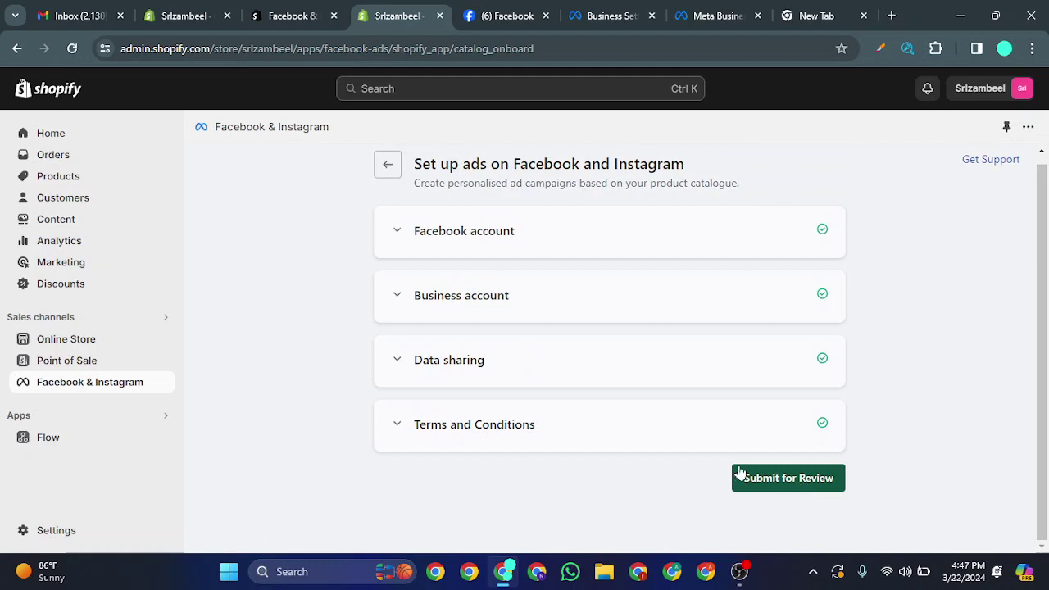
Leave the ads setup without submitting it and open the Datasets of Uae.Click in Meta Business settings.
left_click(387, 165)
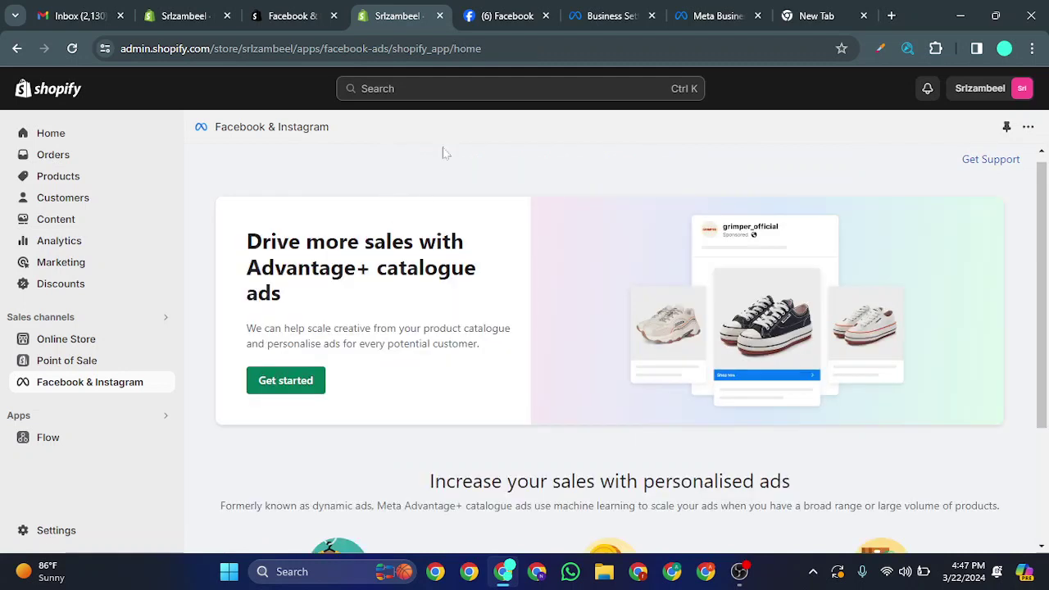
left_click(508, 14)
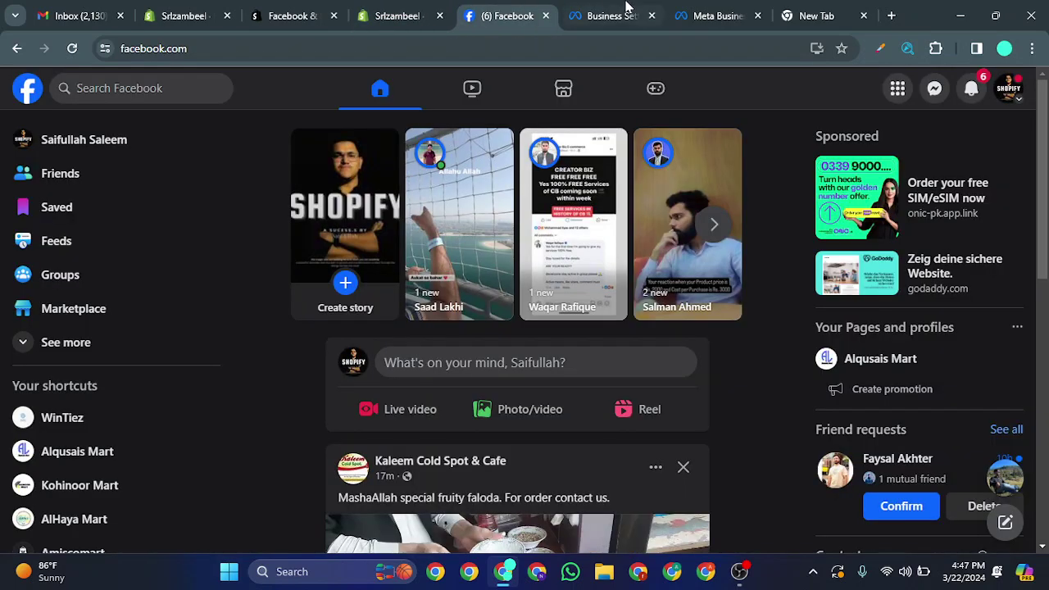
left_click(710, 15)
left_click(644, 10)
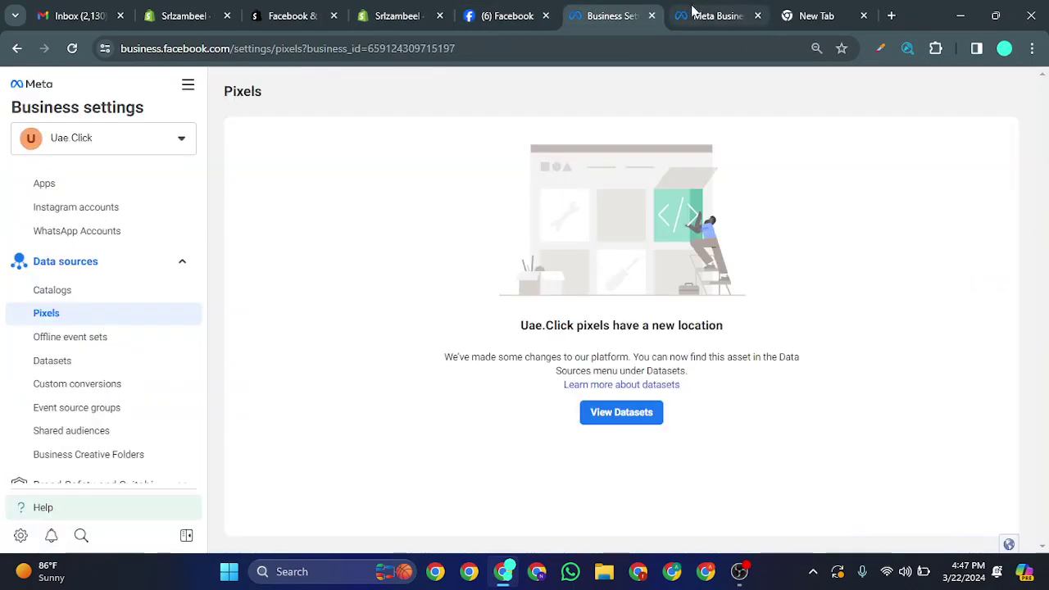
left_click(71, 362)
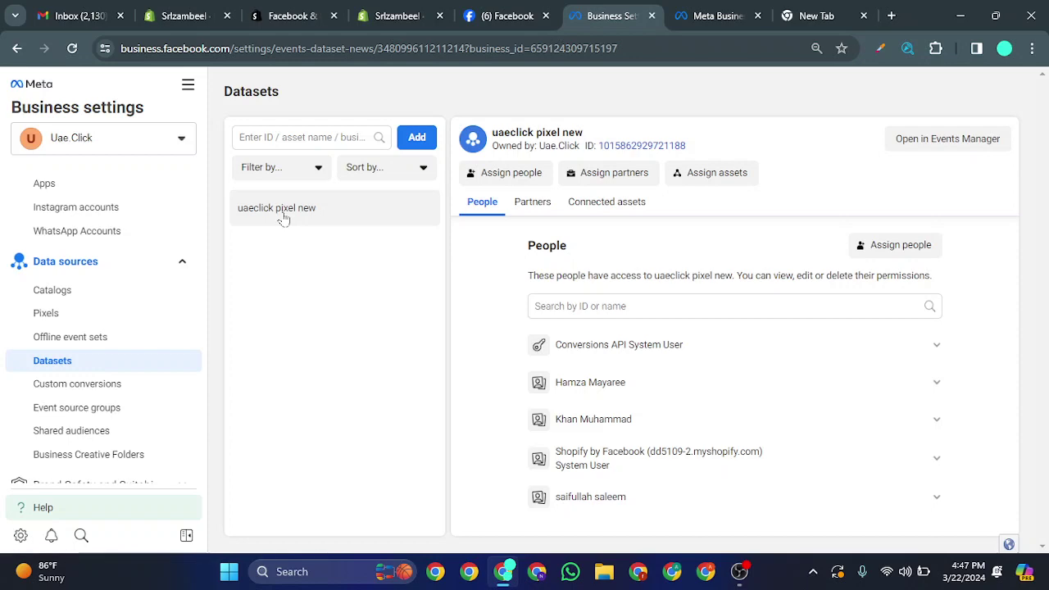
Assign one person full control (Manage events dataset) of the uaeclick pixel new dataset and close the confirmation.
left_click(893, 245)
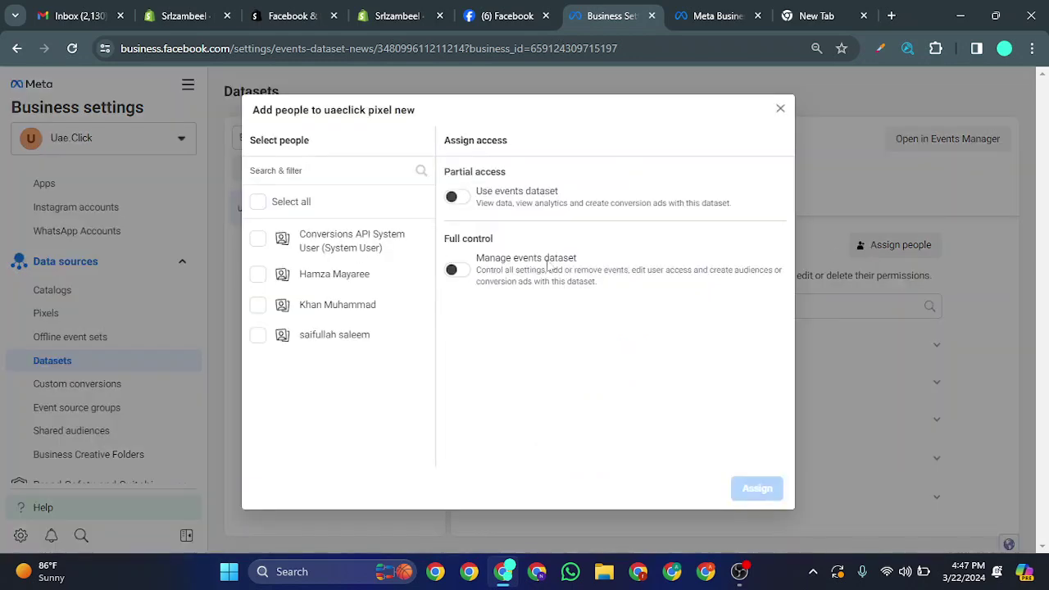
left_click(257, 274)
left_click(257, 335)
left_click(258, 274)
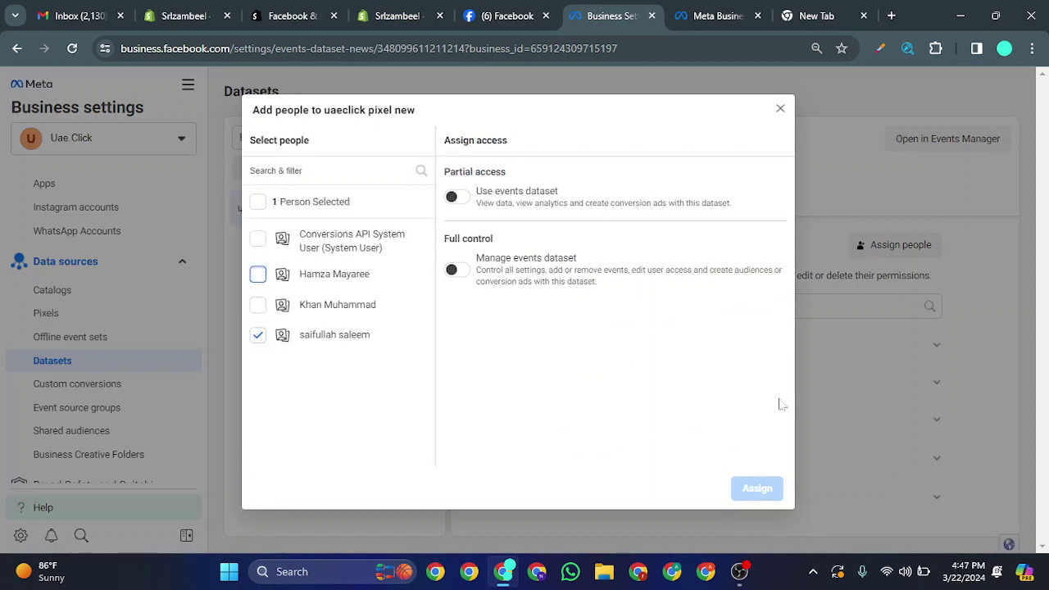
left_click(450, 270)
left_click(770, 489)
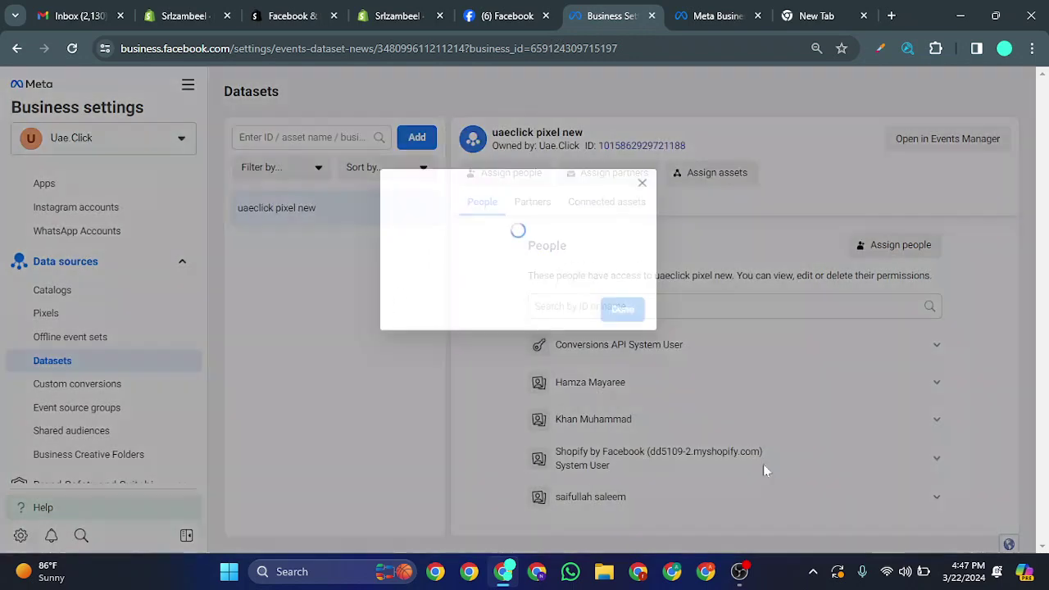
left_click(638, 185)
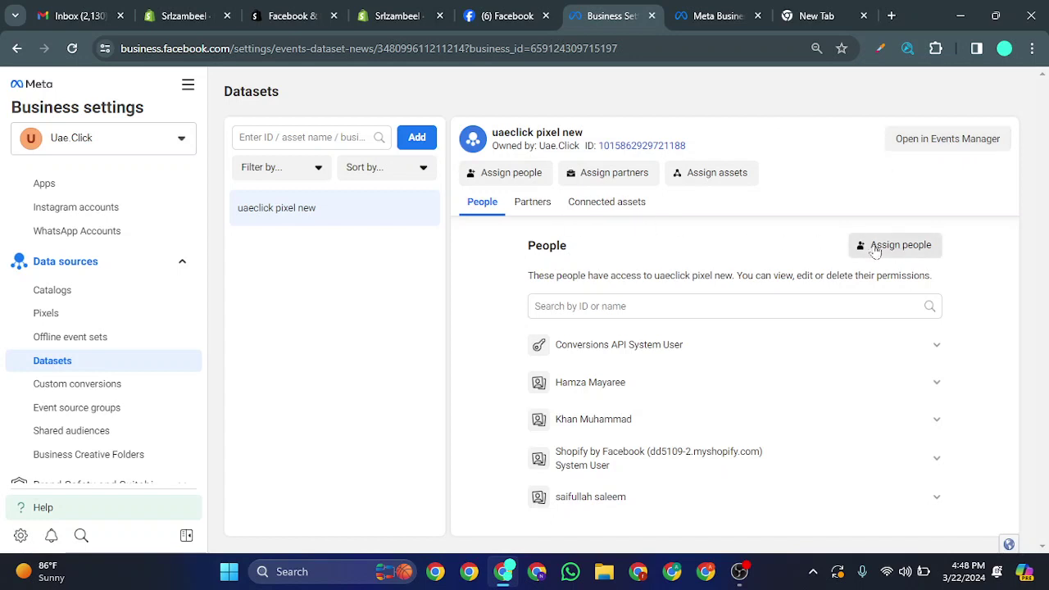
View the connected assets of uaeclick pixel new, return to its people, and open the dataset in Events Manager.
left_click(610, 204)
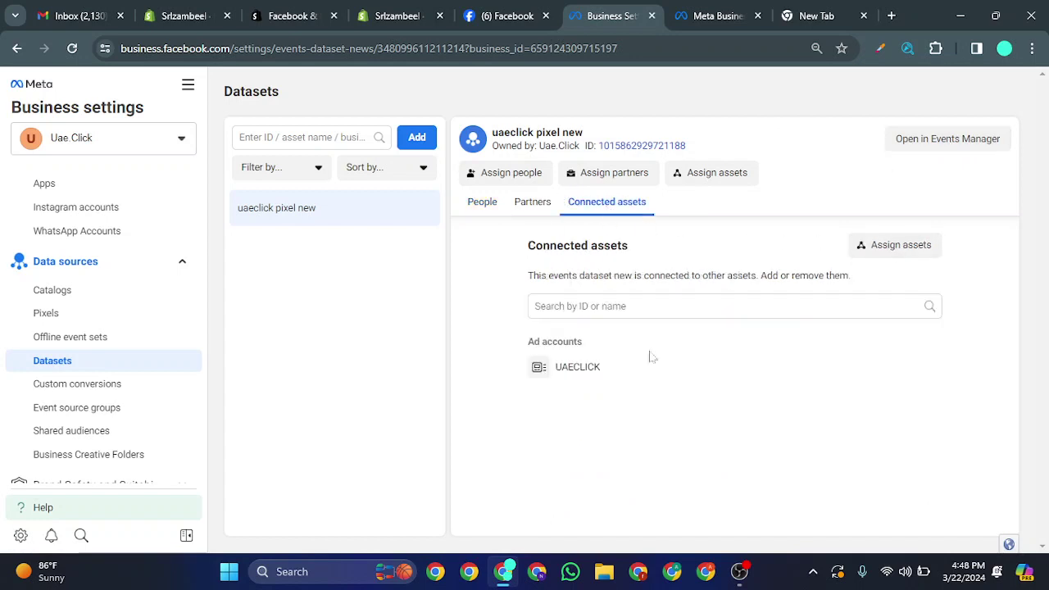
mouse_move(603, 367)
left_click(495, 205)
left_click(912, 146)
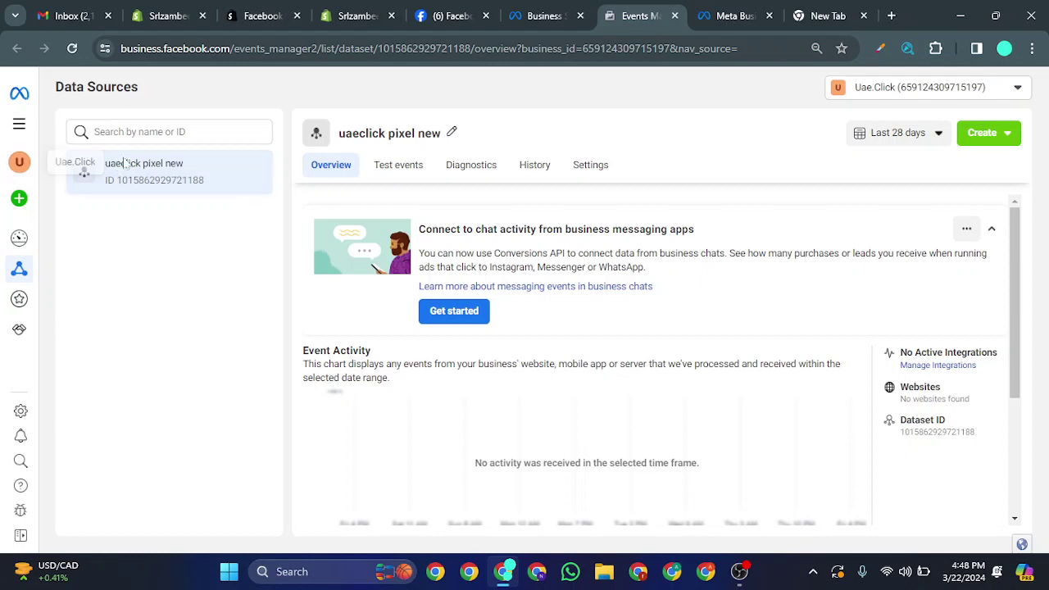
Turn on Automatic Website Matching and Track events automatically without code in the settings of the uaeclick pixel new dataset.
left_click(590, 167)
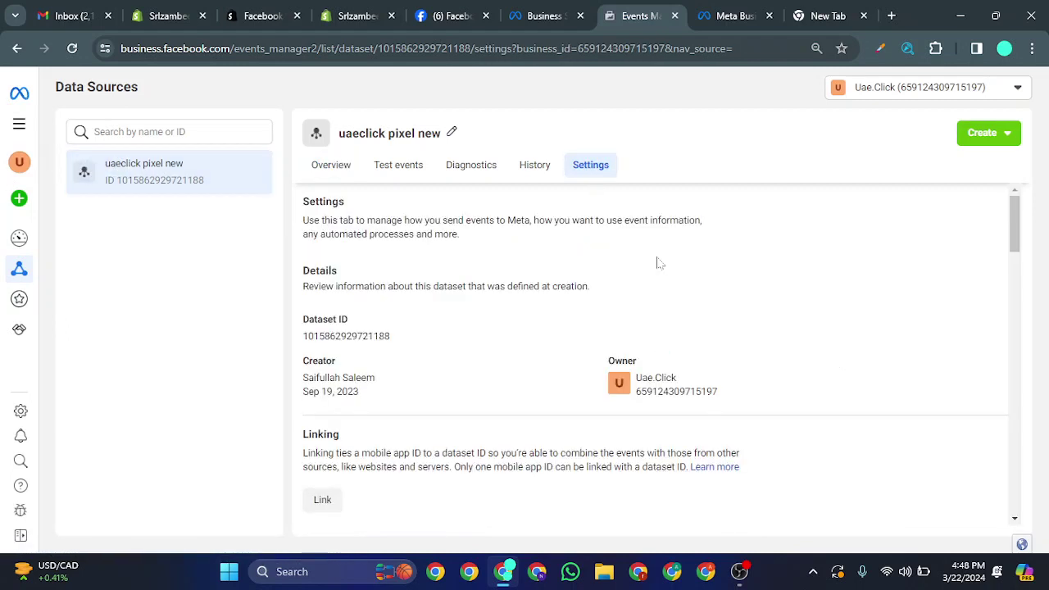
scroll(658, 262, "down", 8)
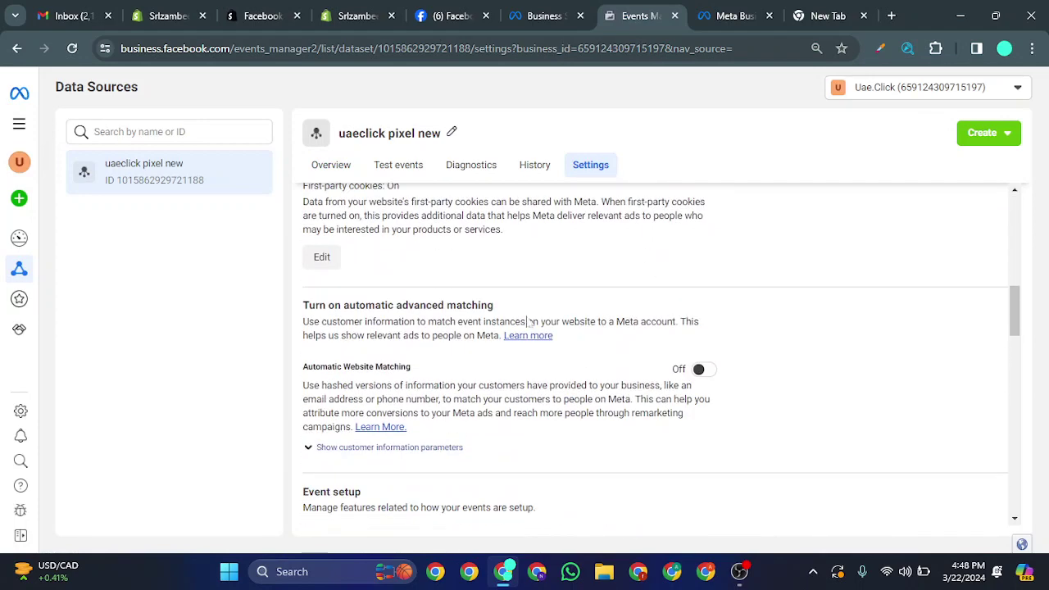
left_click(698, 370)
scroll(738, 301, "down", 2)
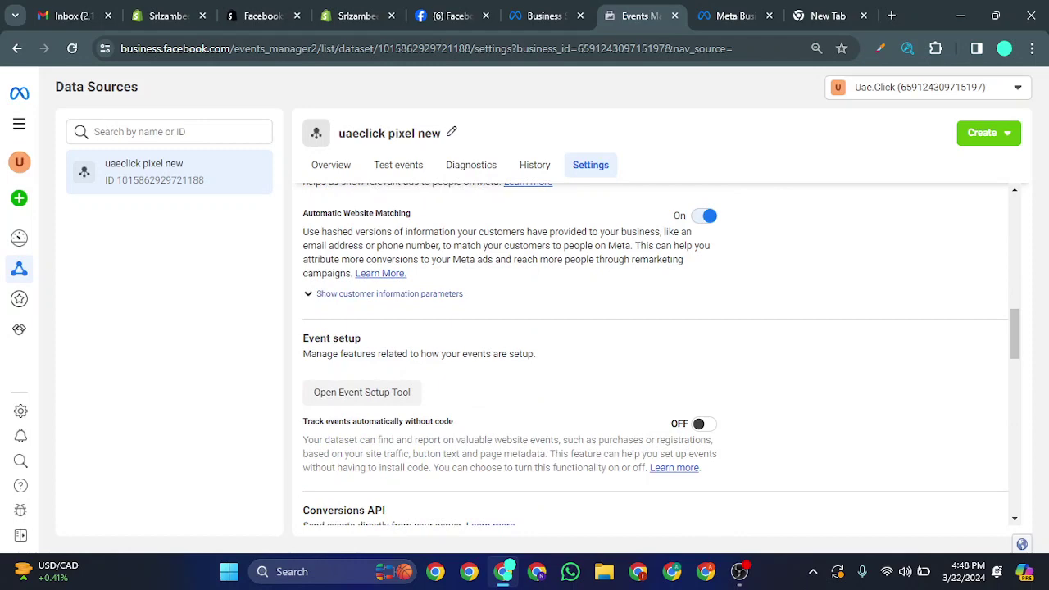
left_click(703, 425)
scroll(793, 308, "down", 1)
Review the available partner integrations, view the WordPress connection guide and close it, and expand the connected Shopify partner's details.
scroll(793, 308, "down", 10)
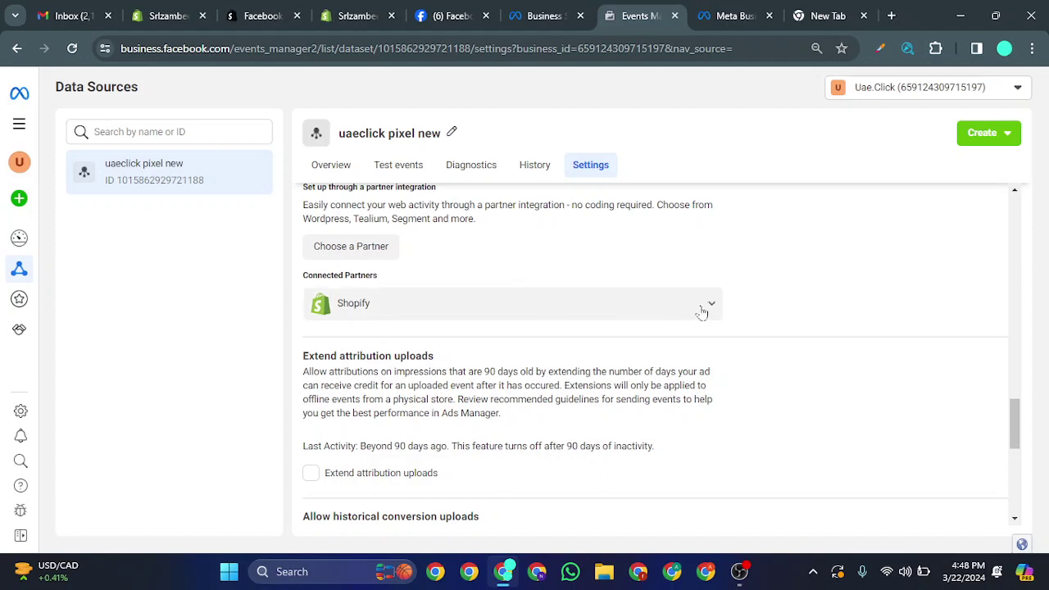
left_click(366, 247)
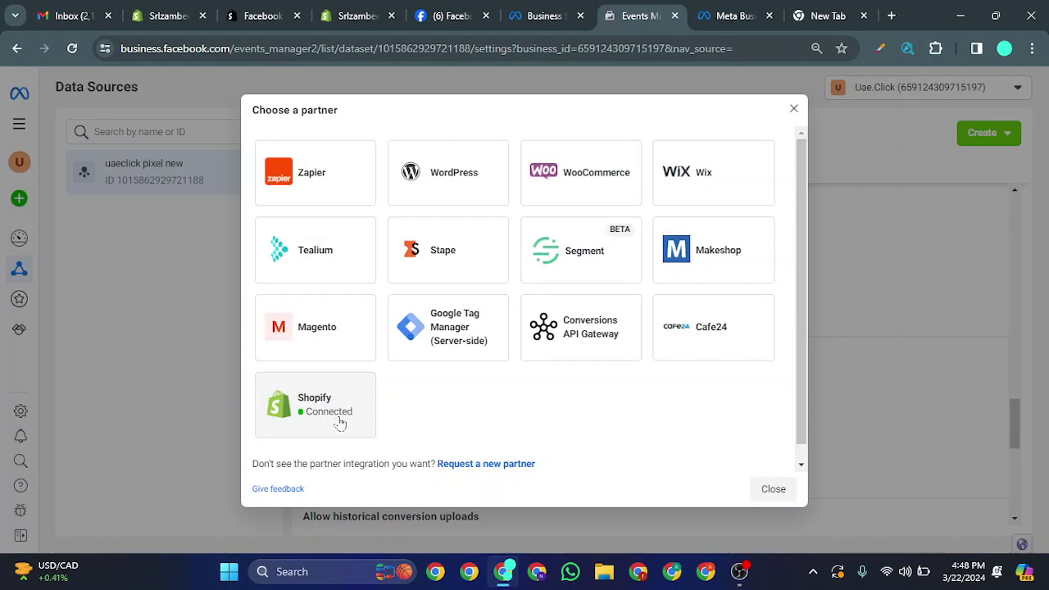
left_click(765, 492)
left_click(323, 251)
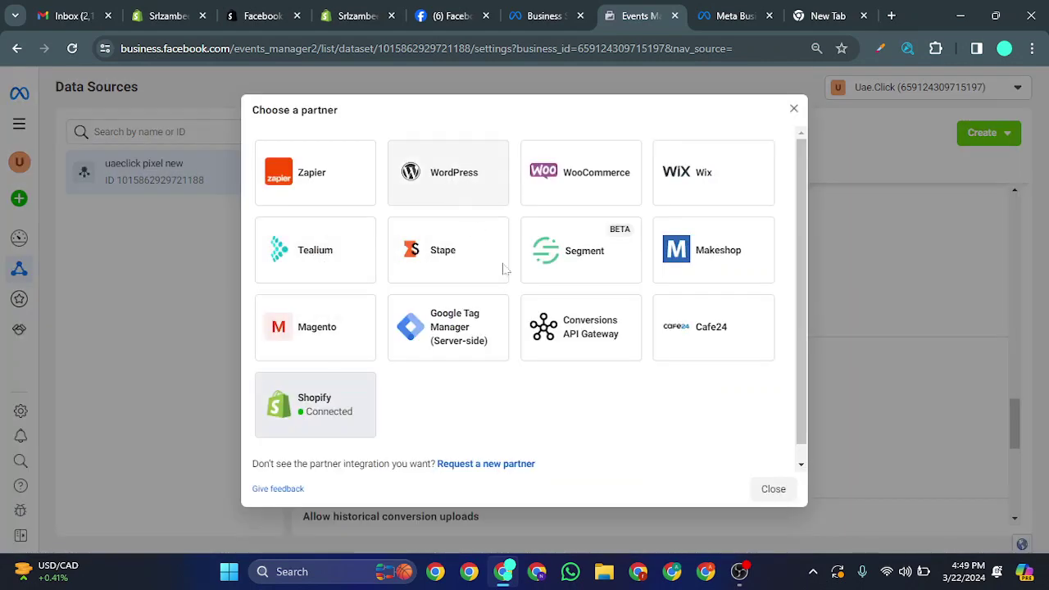
left_click(460, 172)
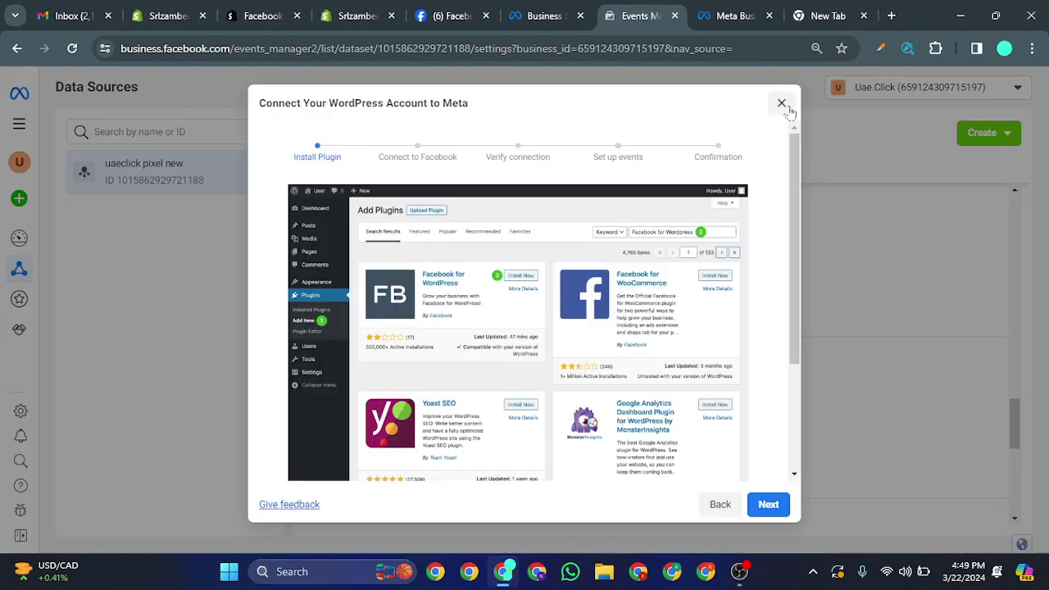
left_click(781, 104)
left_click(713, 307)
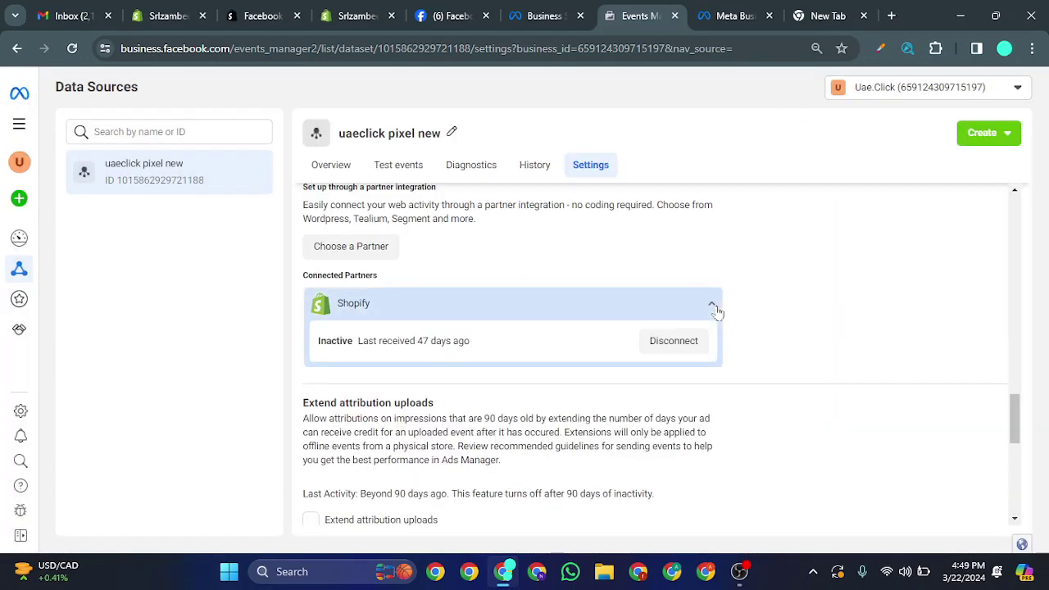
Compare the partner choices with the Facebook & Instagram app in Shopify, close the partner list, and return to the dataset's event setup settings.
left_click(390, 251)
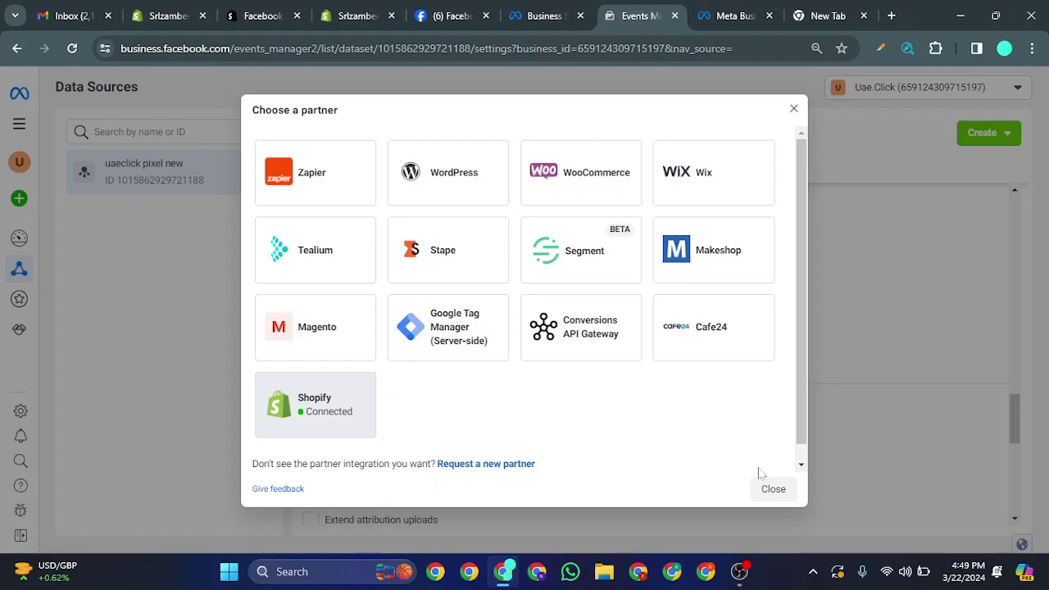
left_click(365, 10)
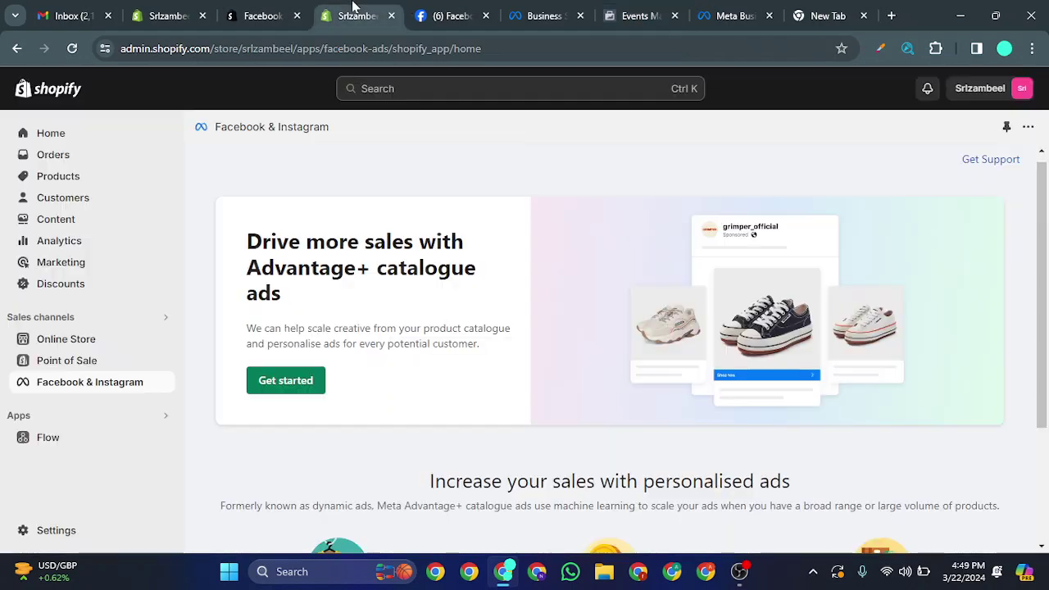
left_click(644, 10)
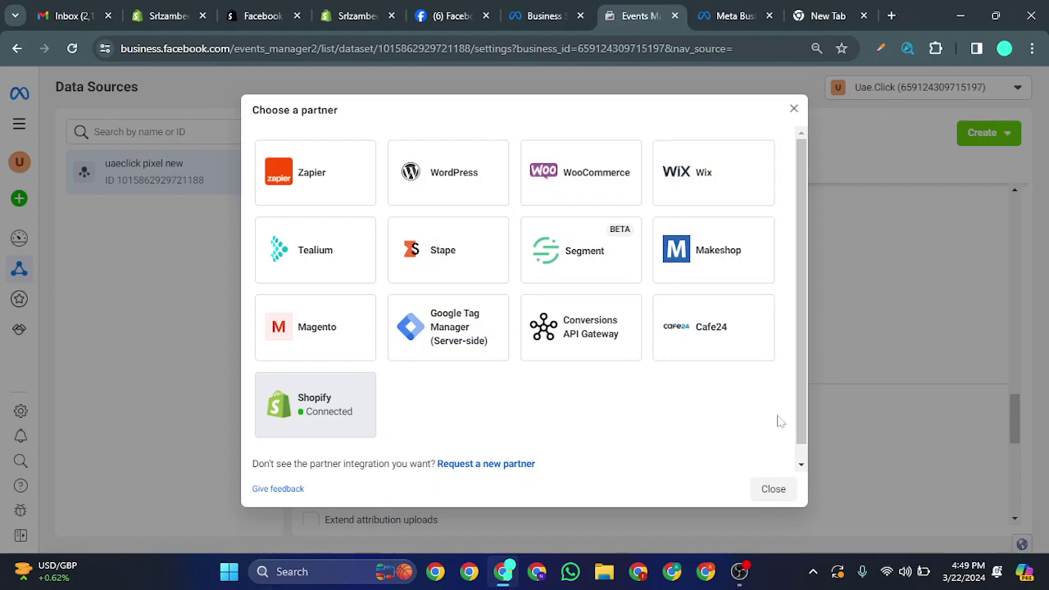
left_click(320, 10)
left_click(648, 15)
left_click(794, 109)
scroll(707, 388, "up", 5)
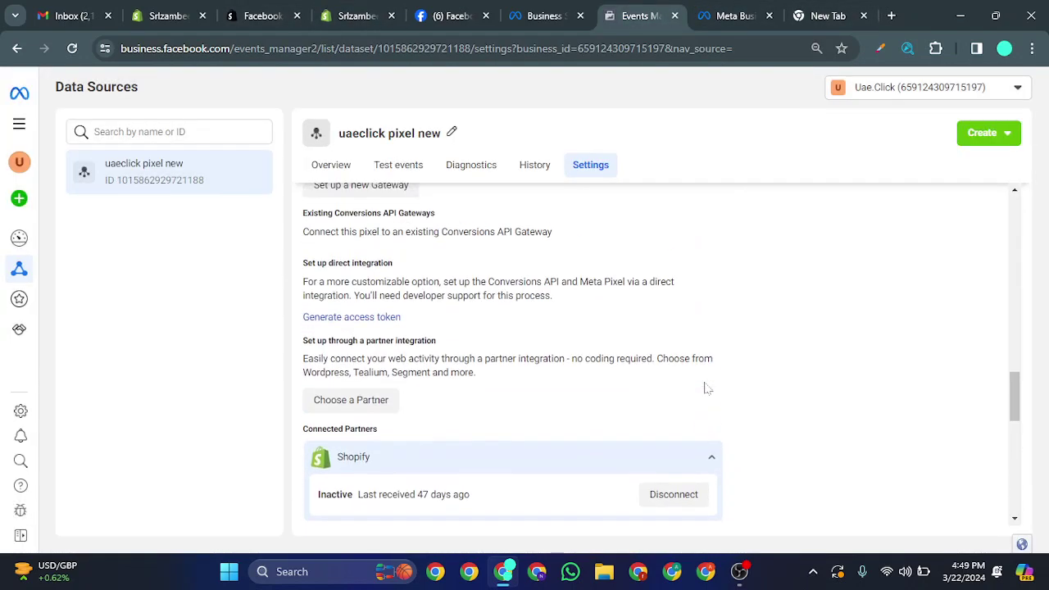
scroll(713, 287, "up", 2)
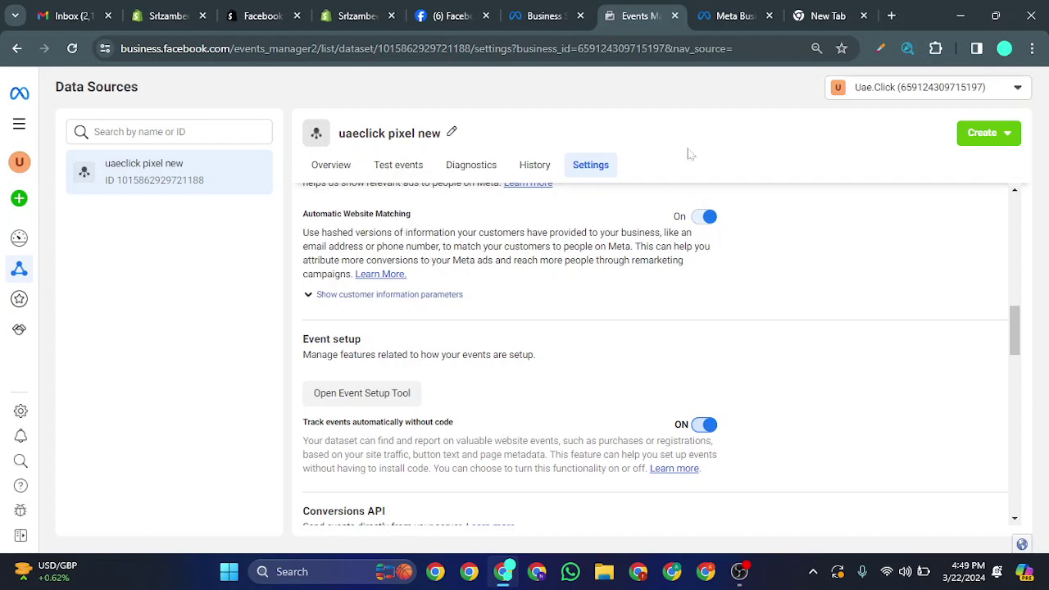
Review the dataset's overview, including its event activity, events list and connected websites.
left_click(322, 167)
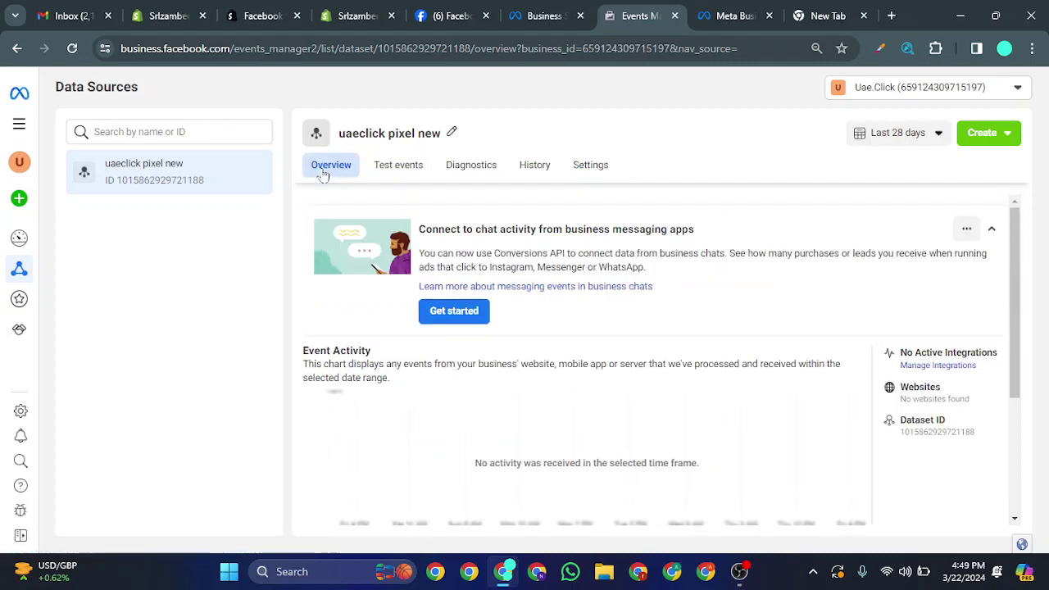
scroll(762, 334, "down", 3)
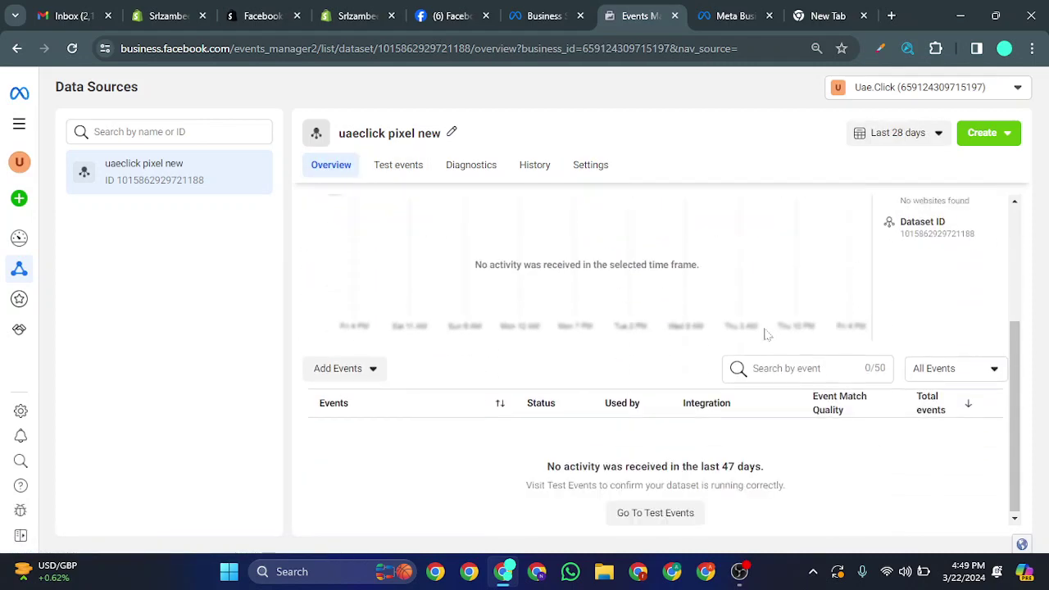
scroll(737, 372, "up", 2)
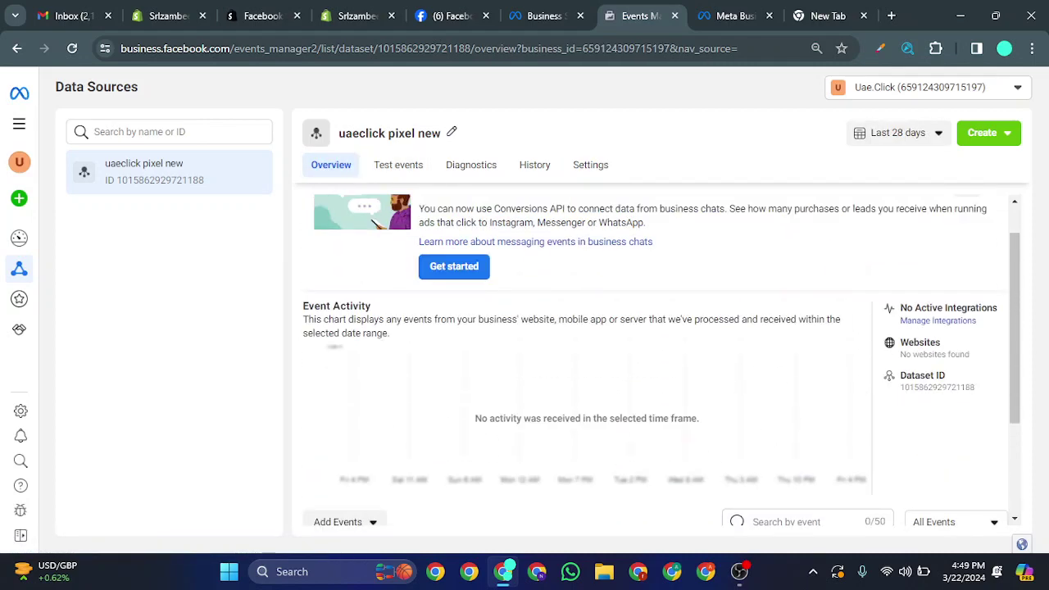
left_click_drag(944, 342, 899, 344)
left_click(901, 344)
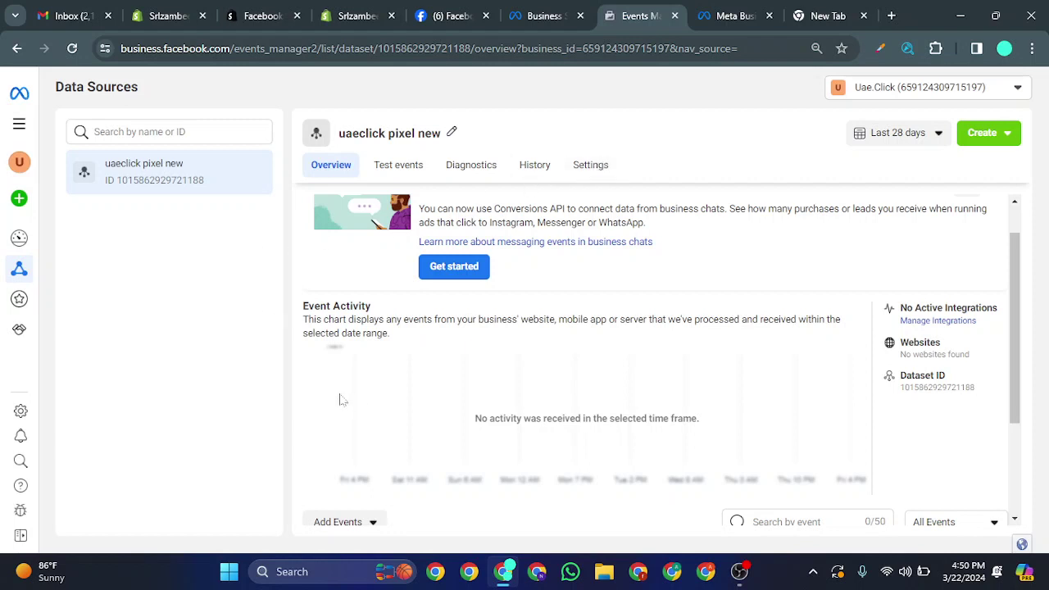
View the Custom Conversions page of Events Manager and open its Partner Integrations page.
mouse_move(10, 238)
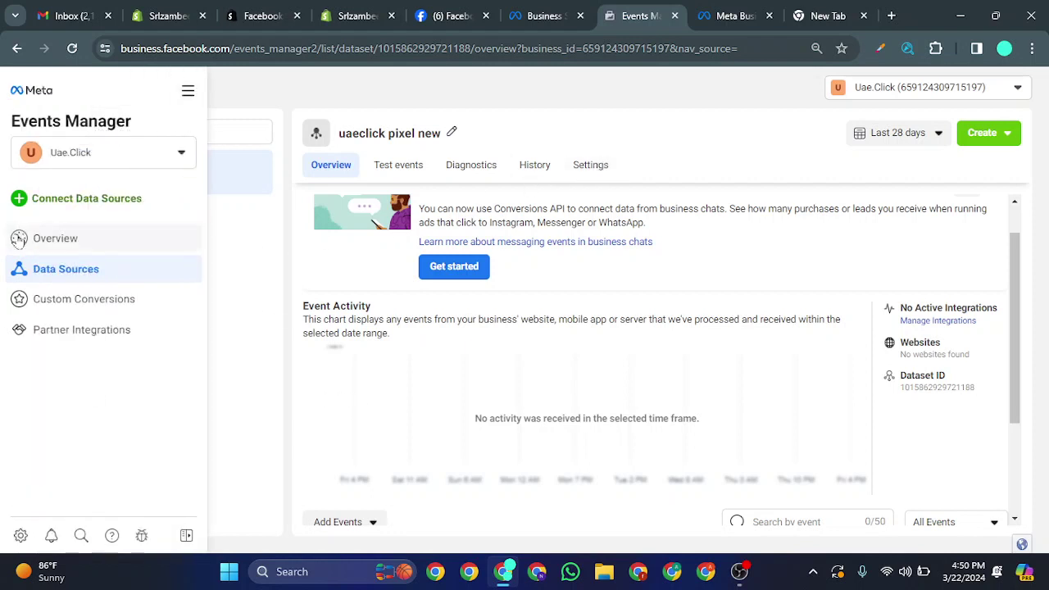
left_click(50, 298)
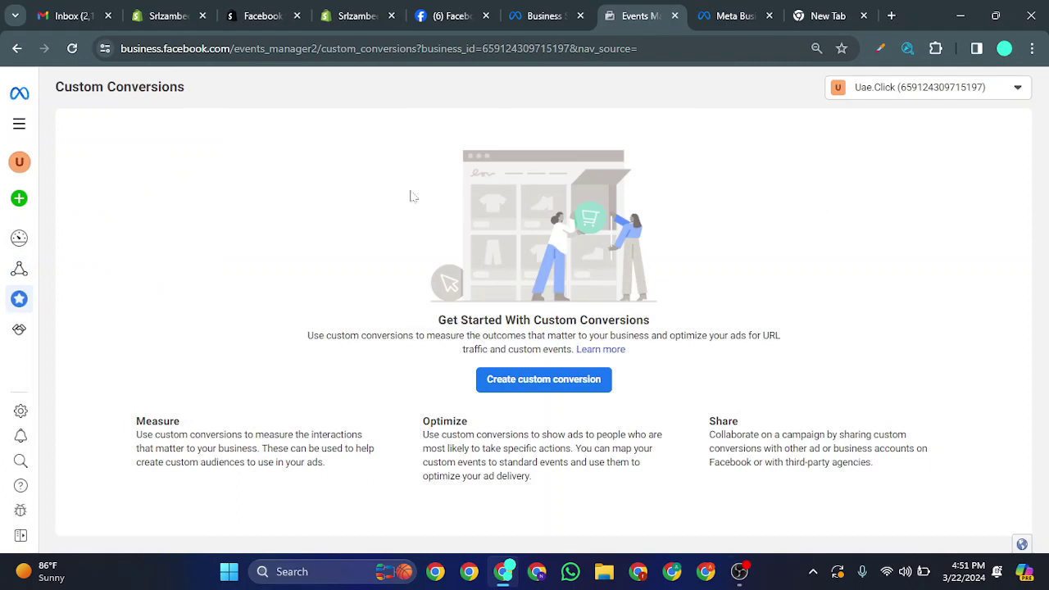
left_click_drag(135, 417, 724, 187)
left_click(723, 188)
left_click(21, 331)
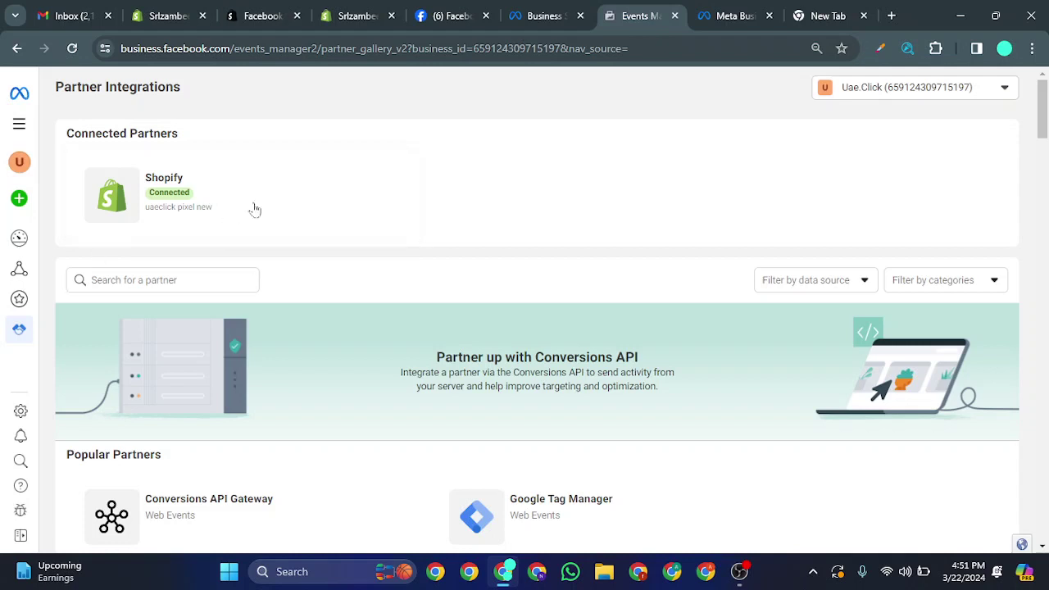
Search Google for "facebook pixel helper" in a new browser tab.
left_click(891, 16)
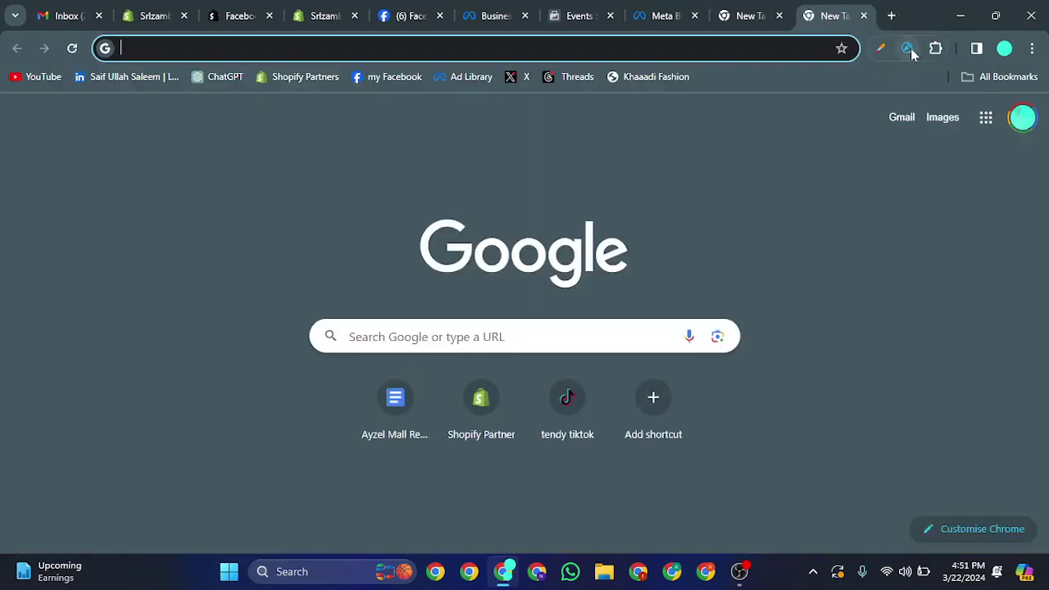
type("faceboo")
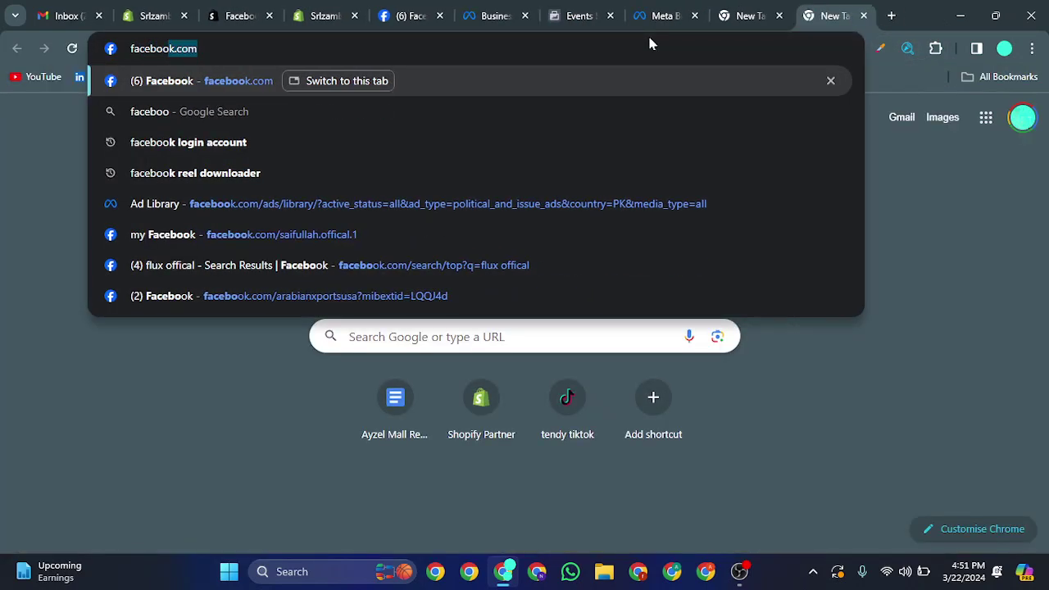
type("k pic")
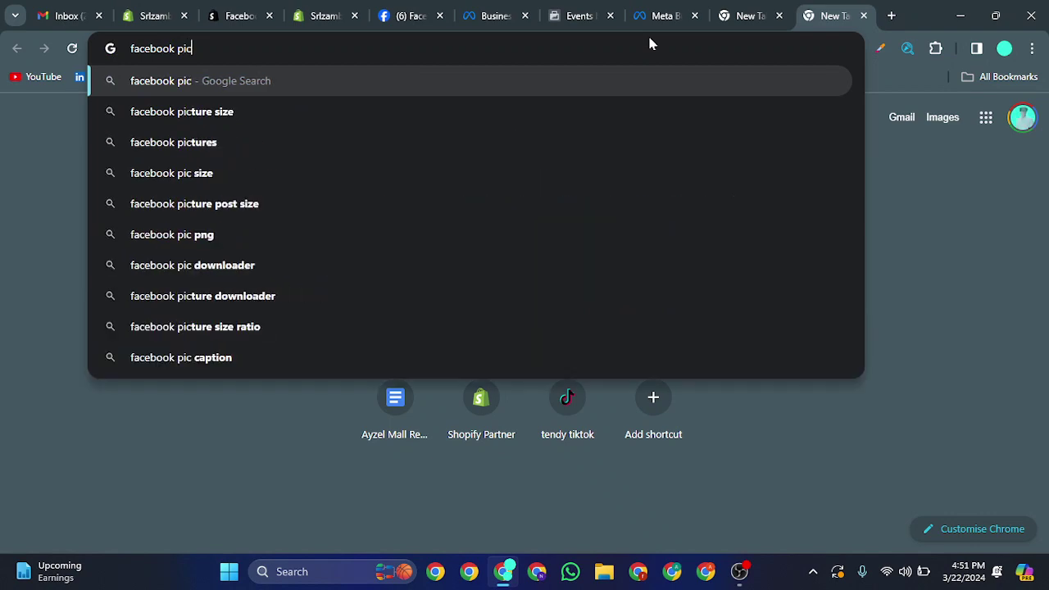
key("BackSpace")
type("xel")
key("Down")
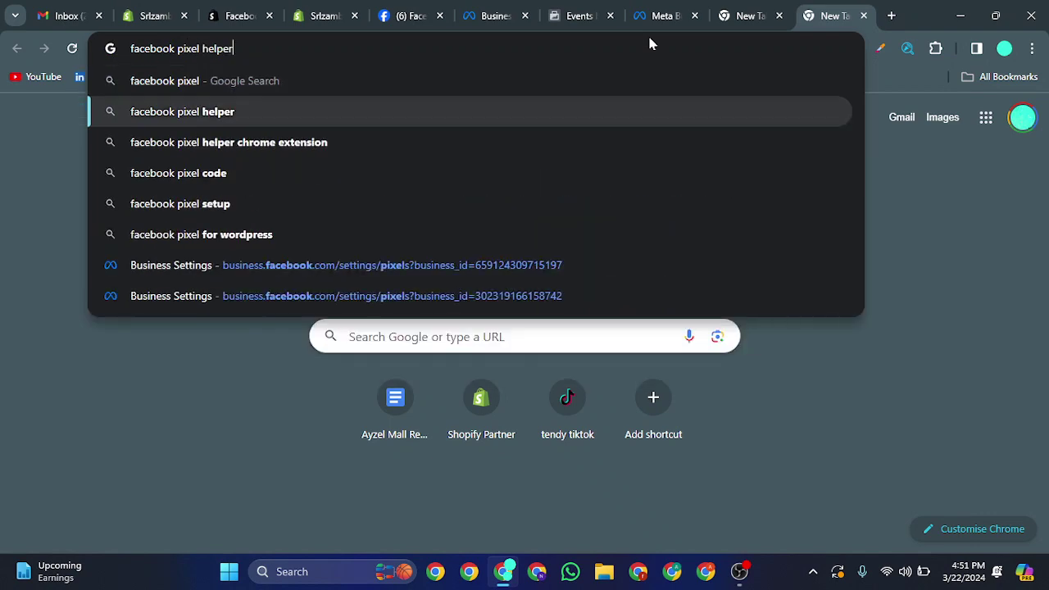
key("Return")
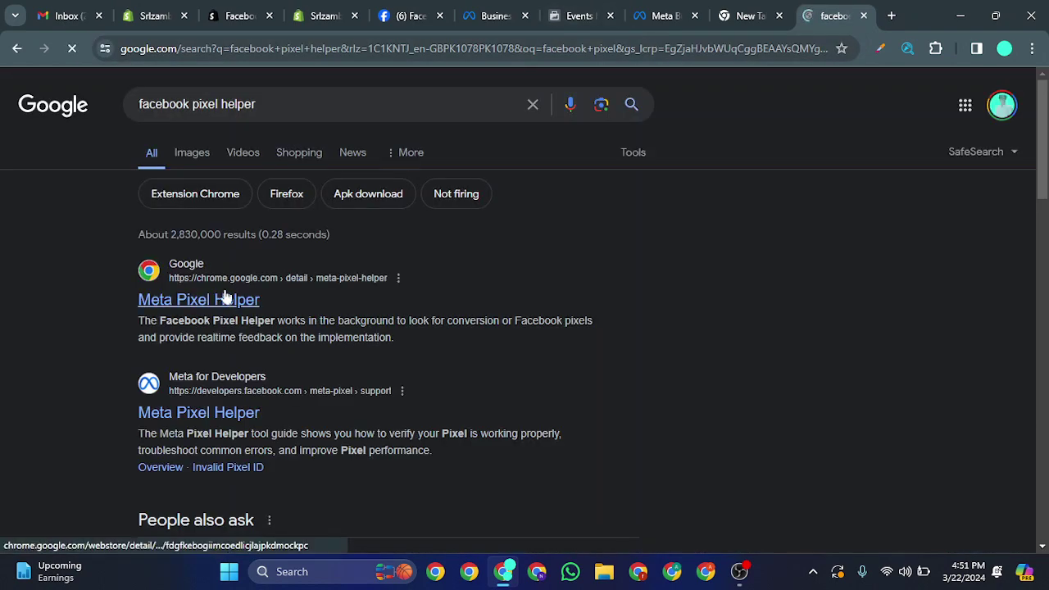
Open the Meta Pixel Helper page in the Chrome Web Store and add the extension to Chrome.
left_click(234, 296)
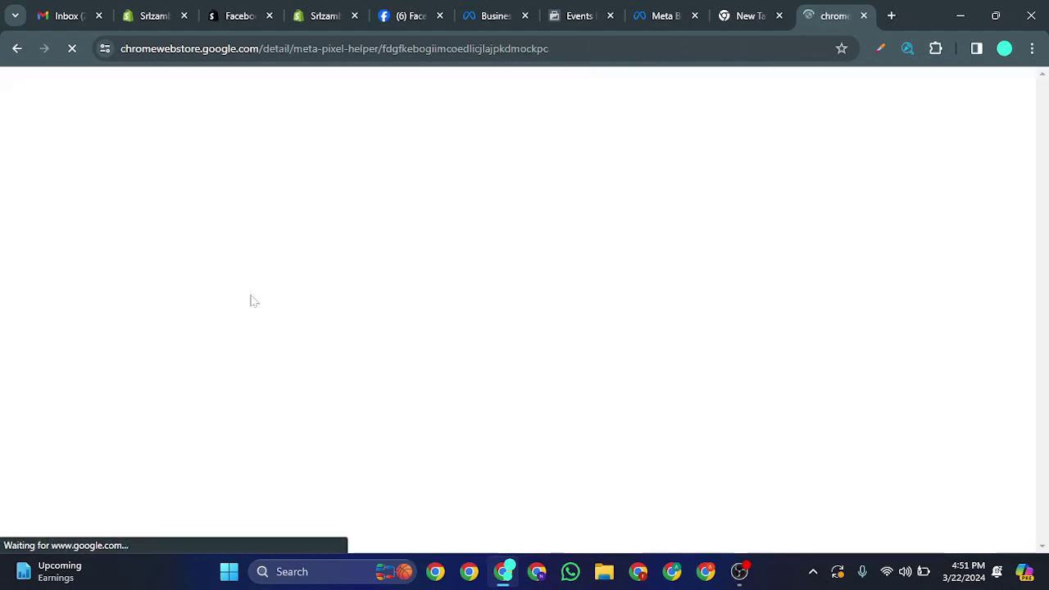
left_click(873, 186)
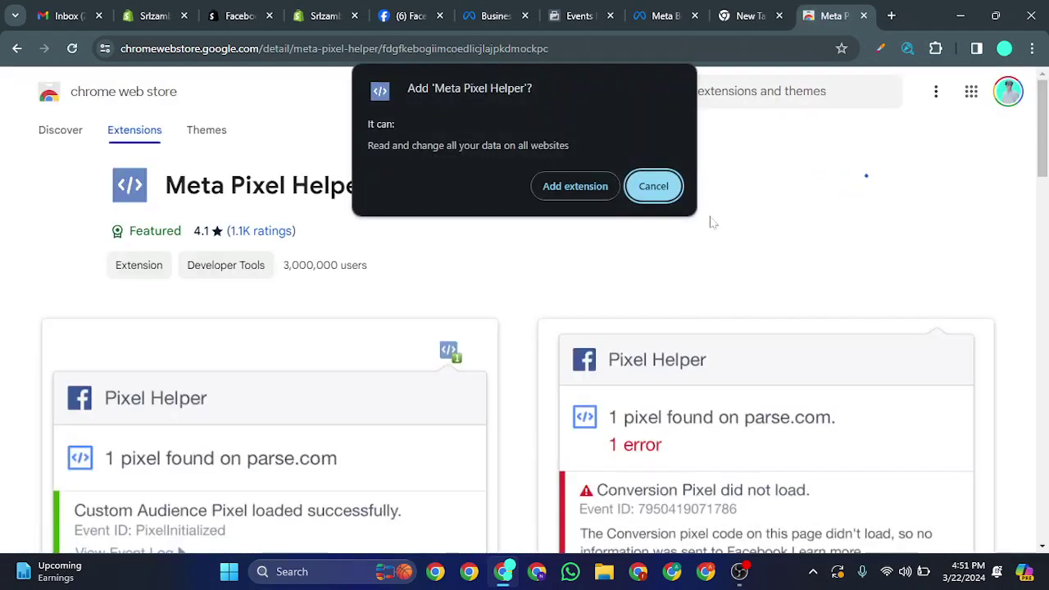
left_click(602, 187)
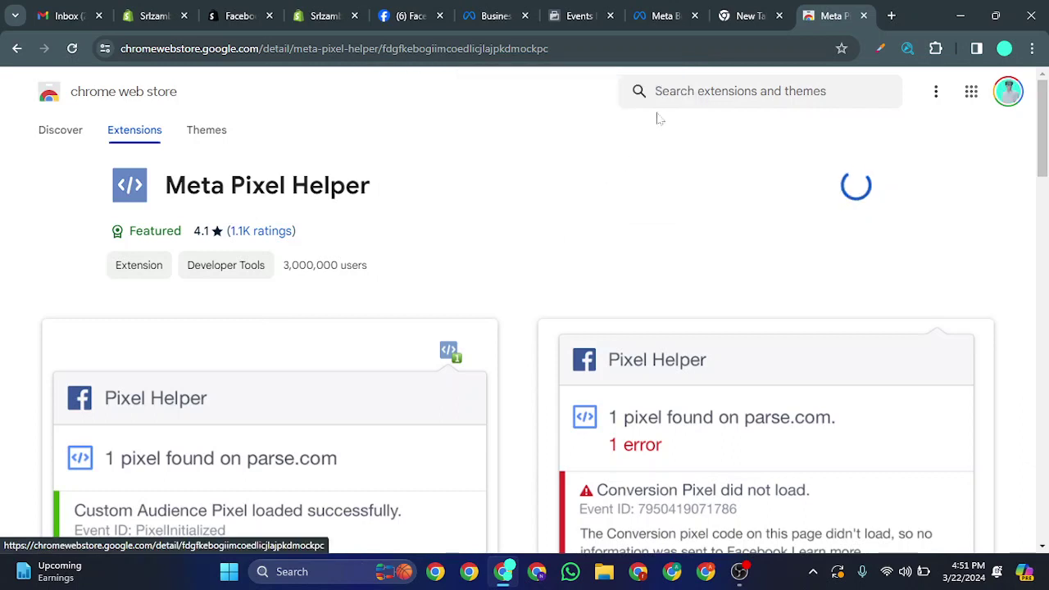
Load the alqusaismart.com store in the other empty browser tab.
left_click(738, 16)
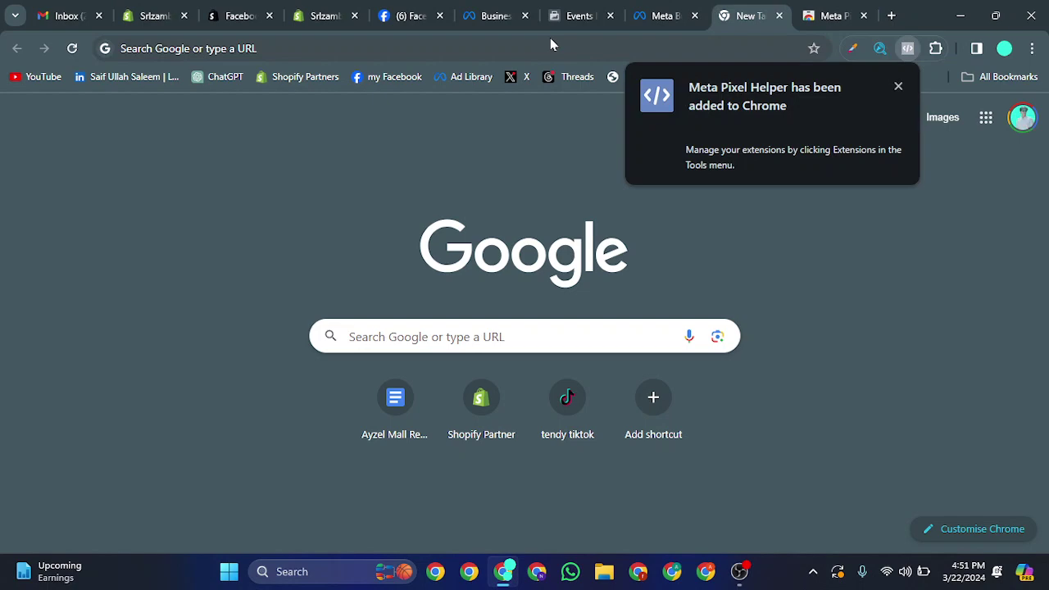
left_click(549, 39)
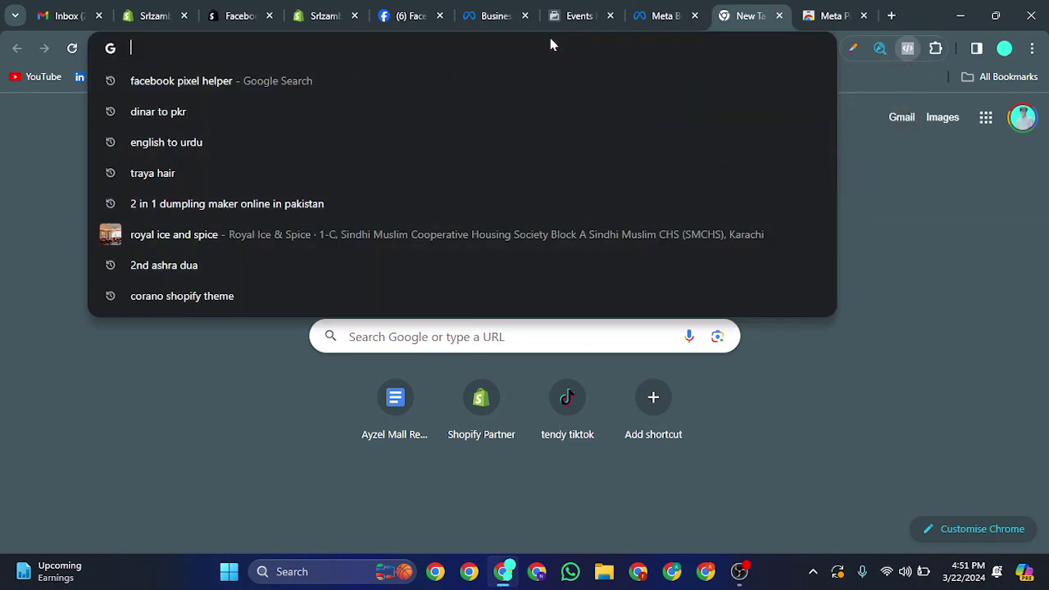
type("alqusai")
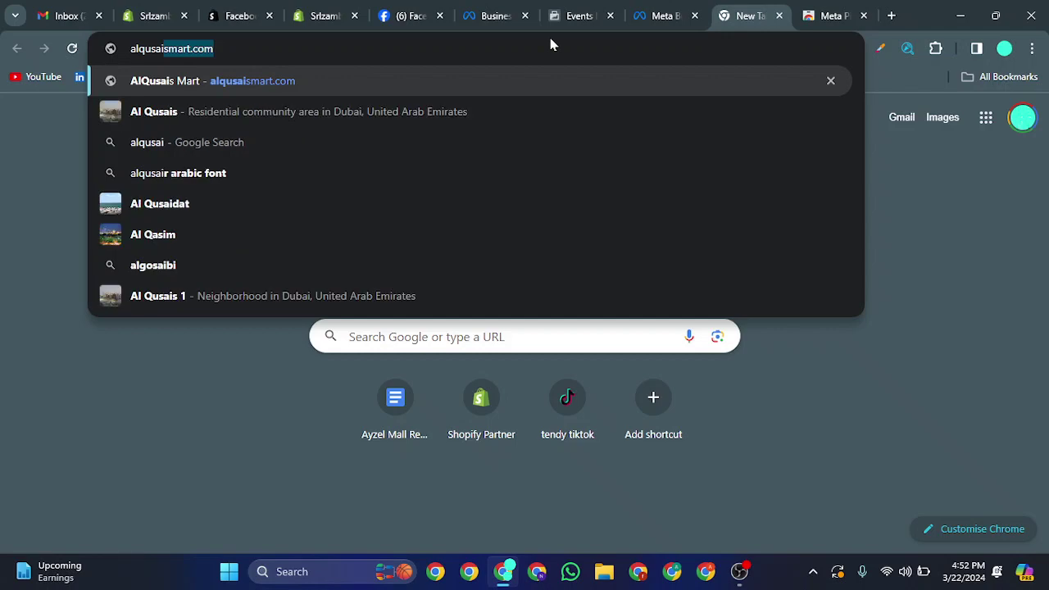
key("Return")
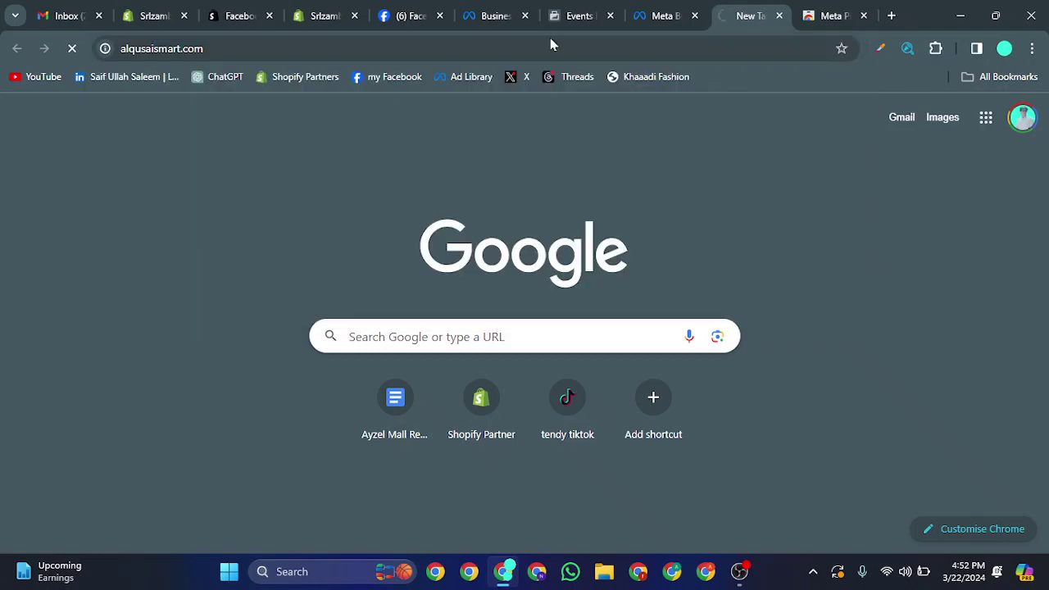
Check the store's pixel with the Meta Pixel Helper extension and expand the PageView event's details.
left_click(934, 49)
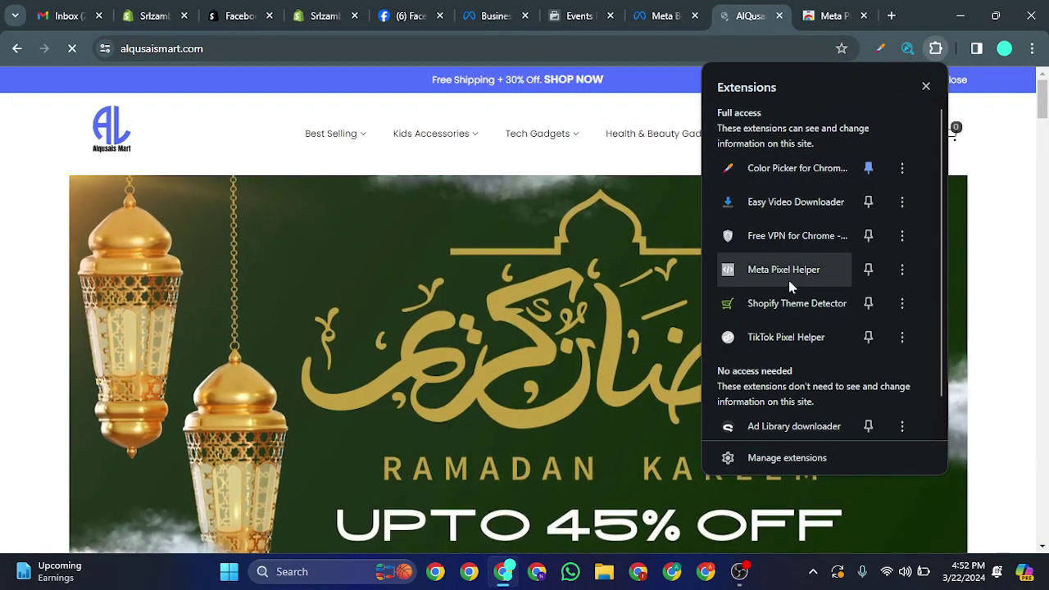
left_click(787, 276)
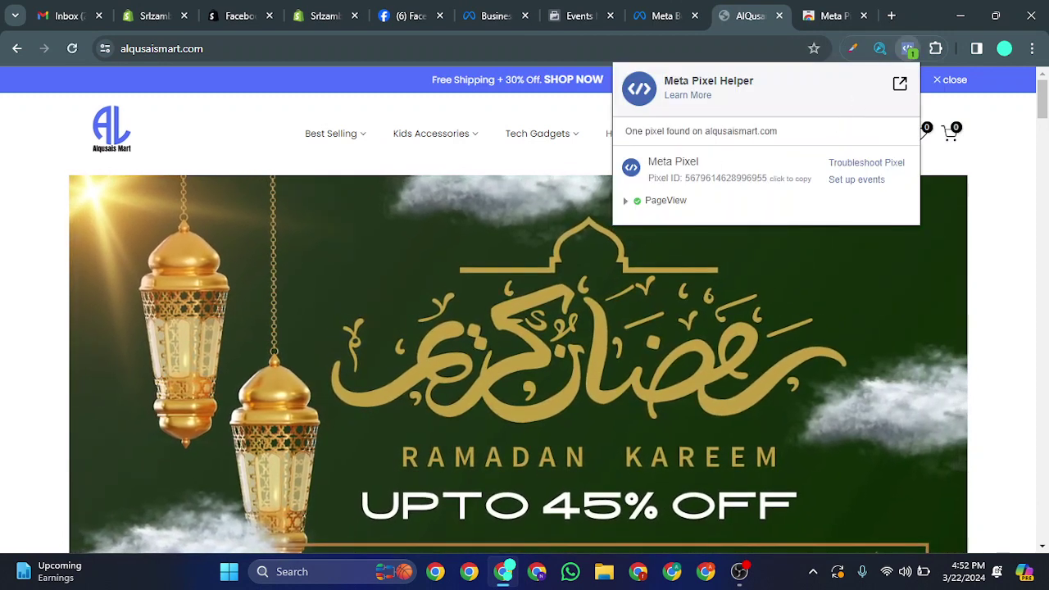
left_click_drag(857, 97, 670, 80)
left_click_drag(683, 178, 765, 185)
left_click(625, 201)
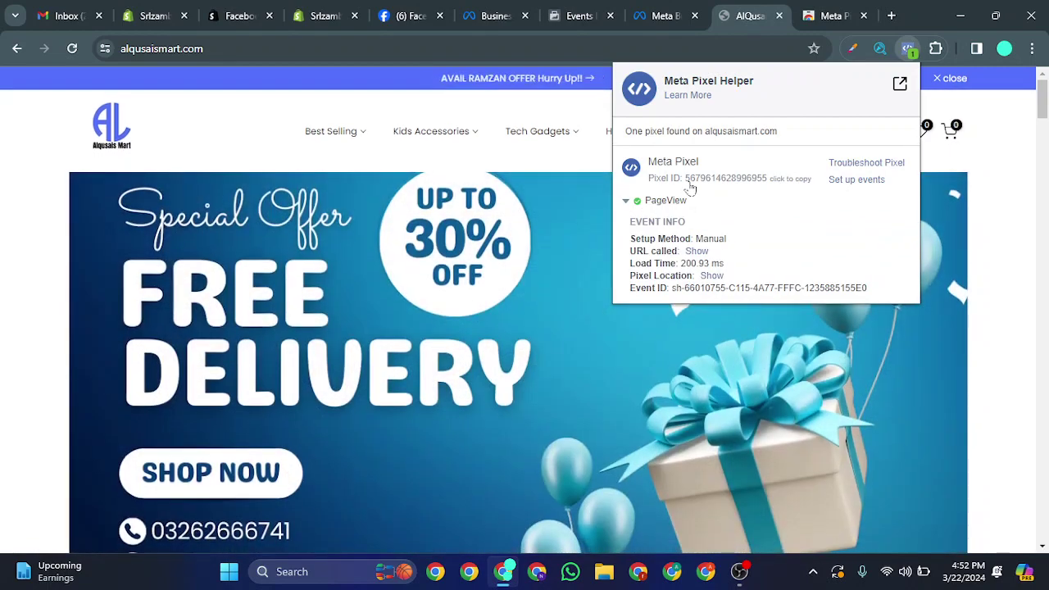
Close the store and Meta Pixel Helper store-page tabs, and open the Events Manager overview for Uae.Click.
left_click(690, 182)
left_click_drag(767, 85, 662, 82)
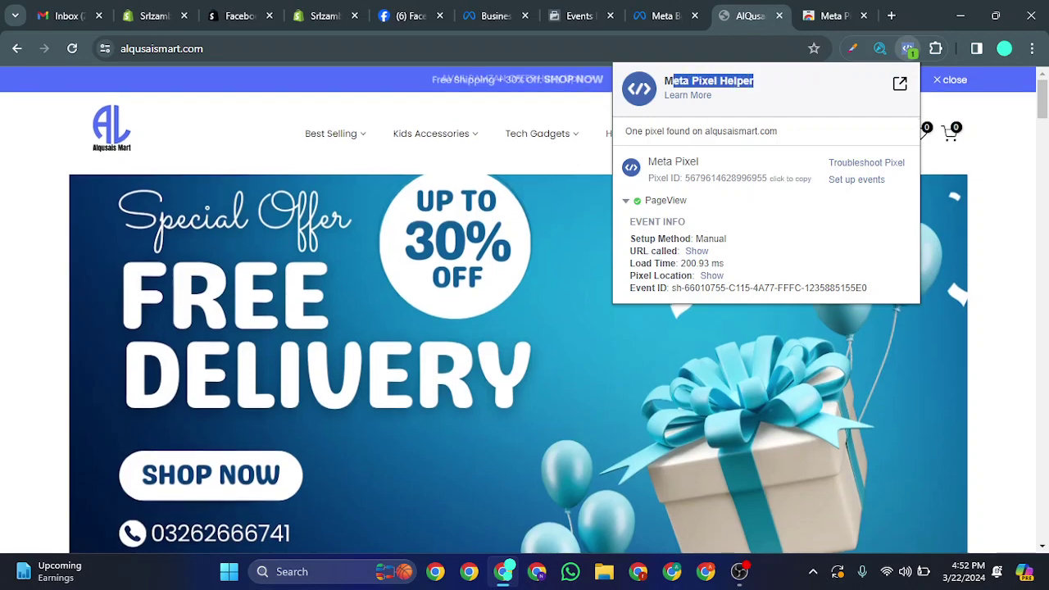
left_click(779, 13)
left_click(779, 13)
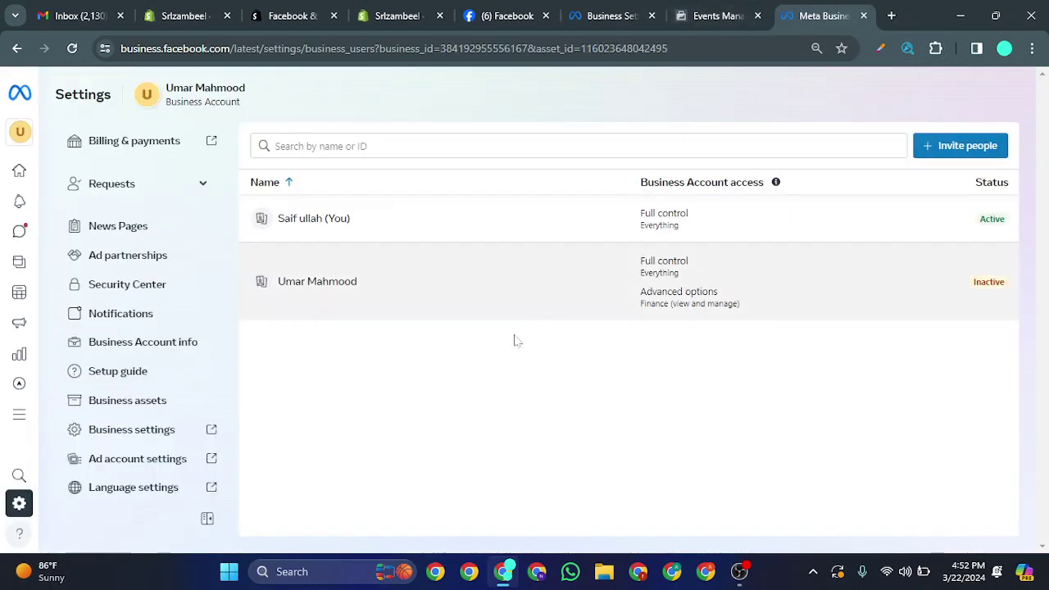
left_click(680, 10)
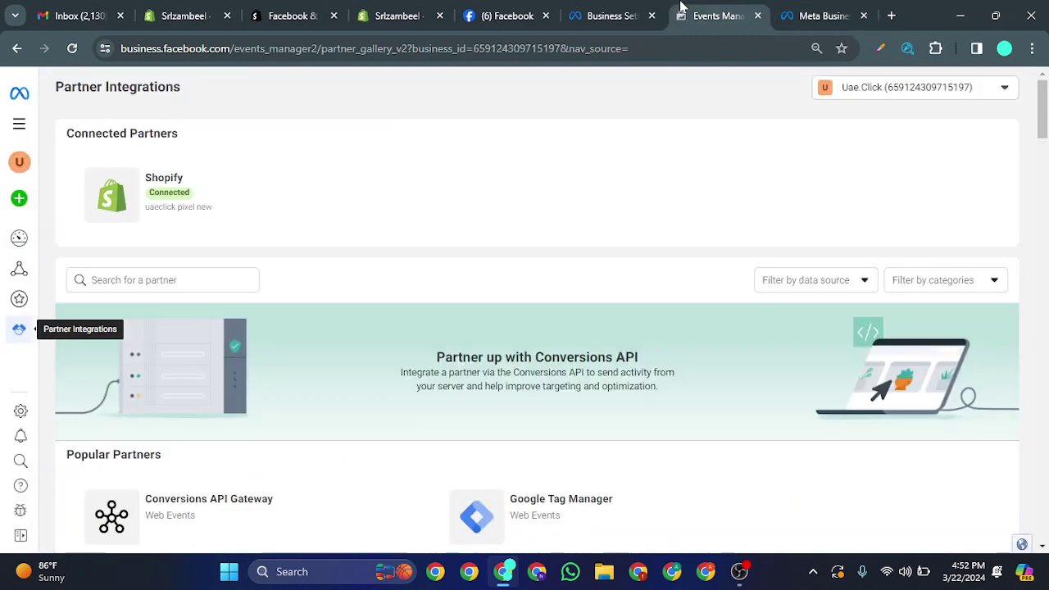
left_click(19, 244)
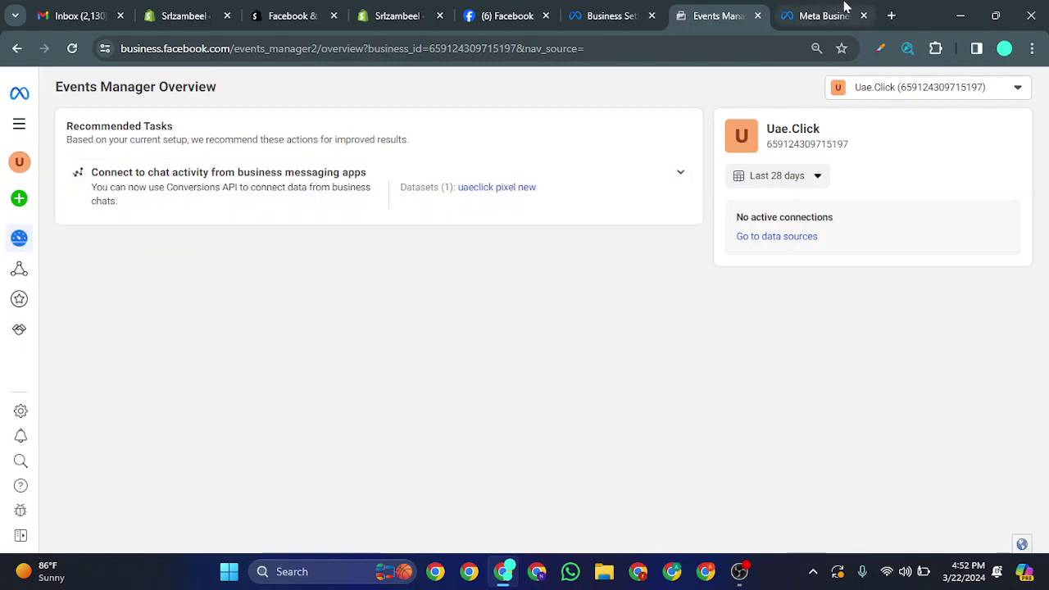
Reopen the alqusaismart.com store and check its home page with the Meta Pixel Helper extension.
left_click(891, 16)
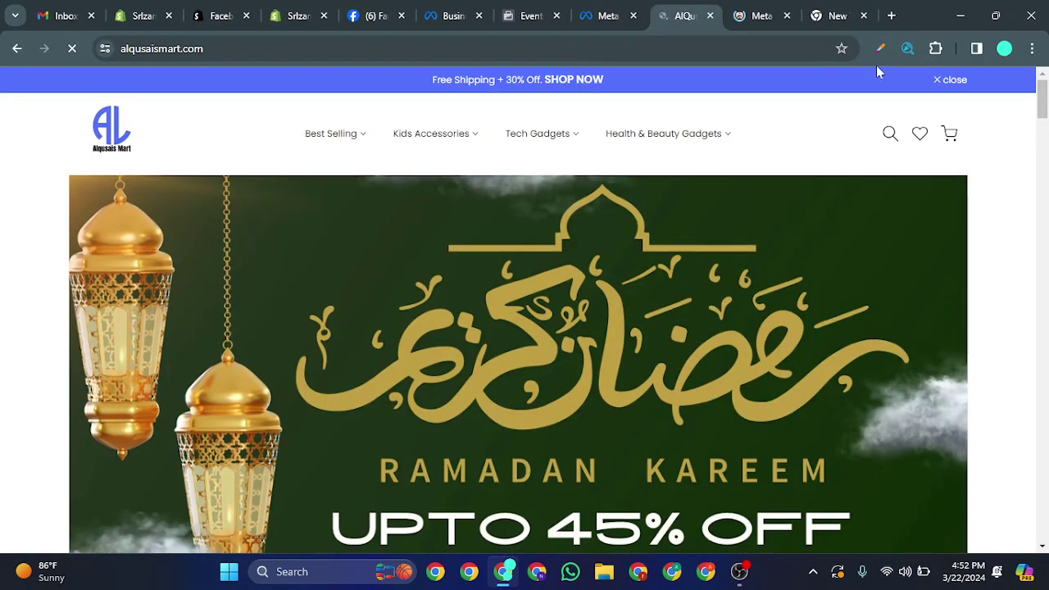
left_click(935, 48)
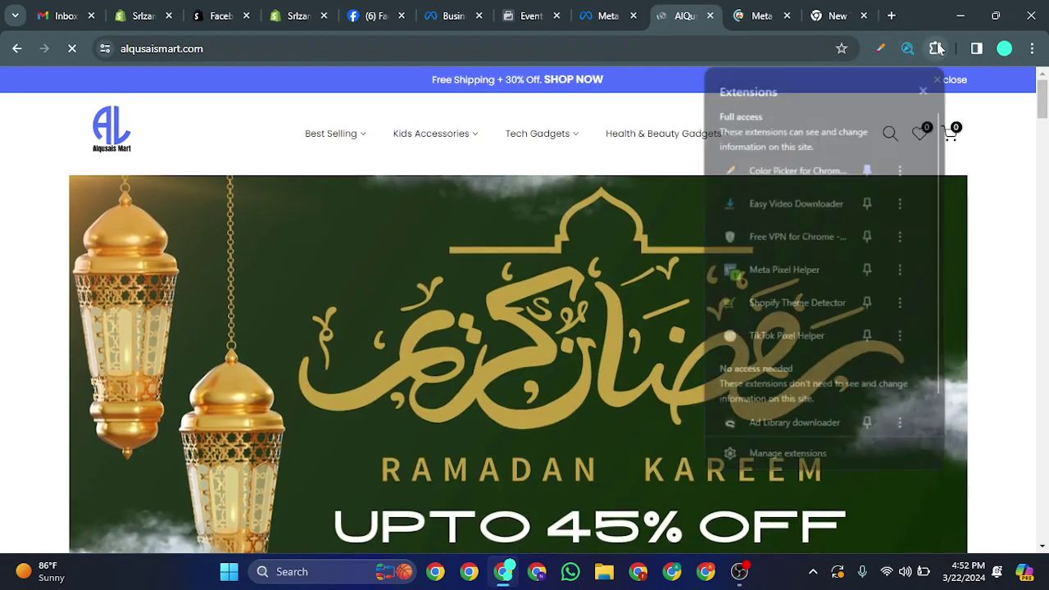
left_click(771, 279)
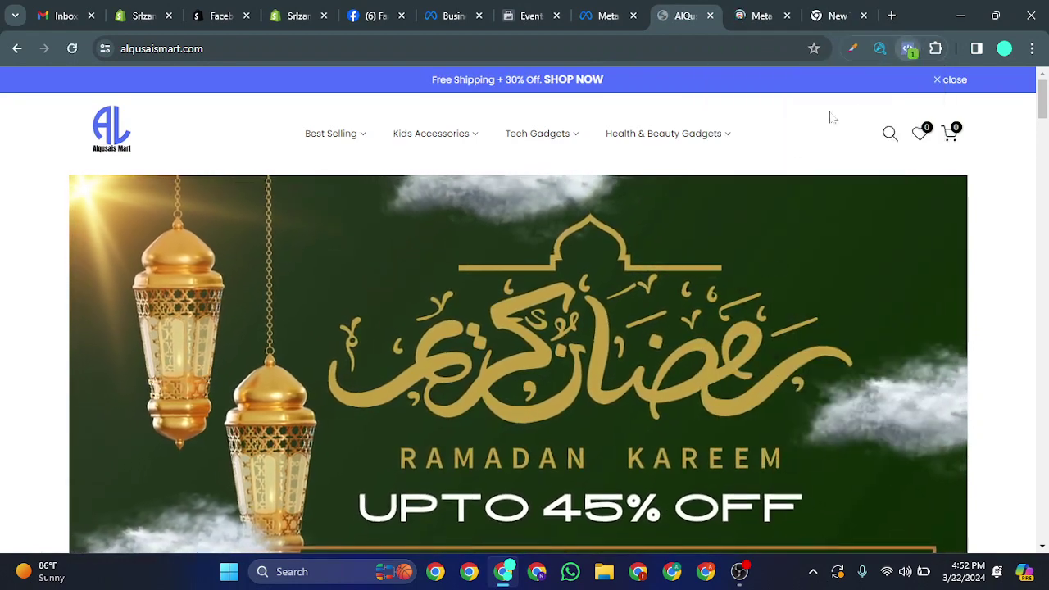
Open the Ambie Earbuds product page and expand its PageView and ViewContent events in Meta Pixel Helper.
scroll(503, 344, "down", 10)
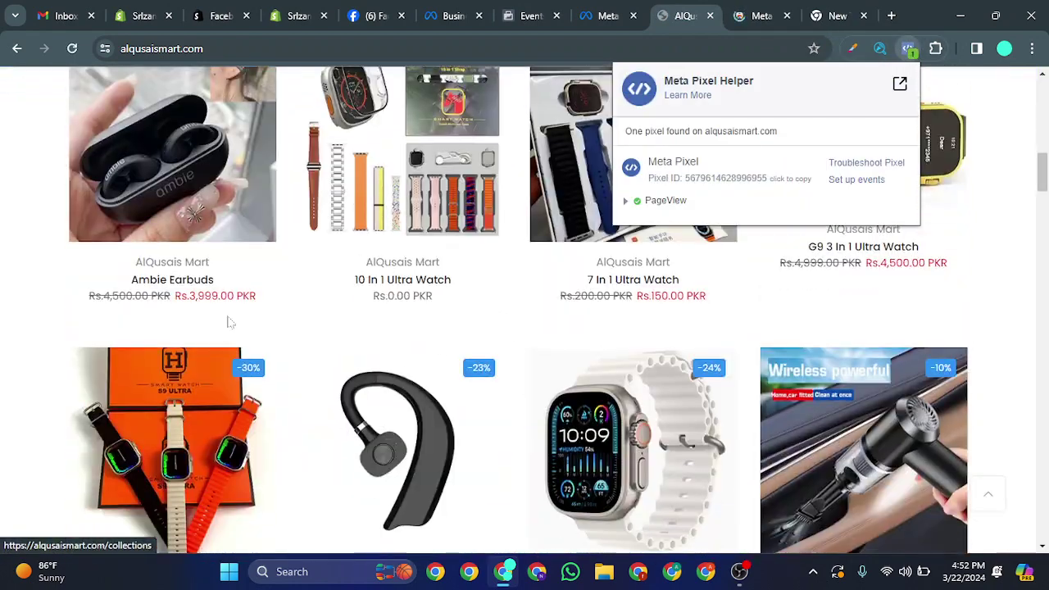
left_click(209, 202)
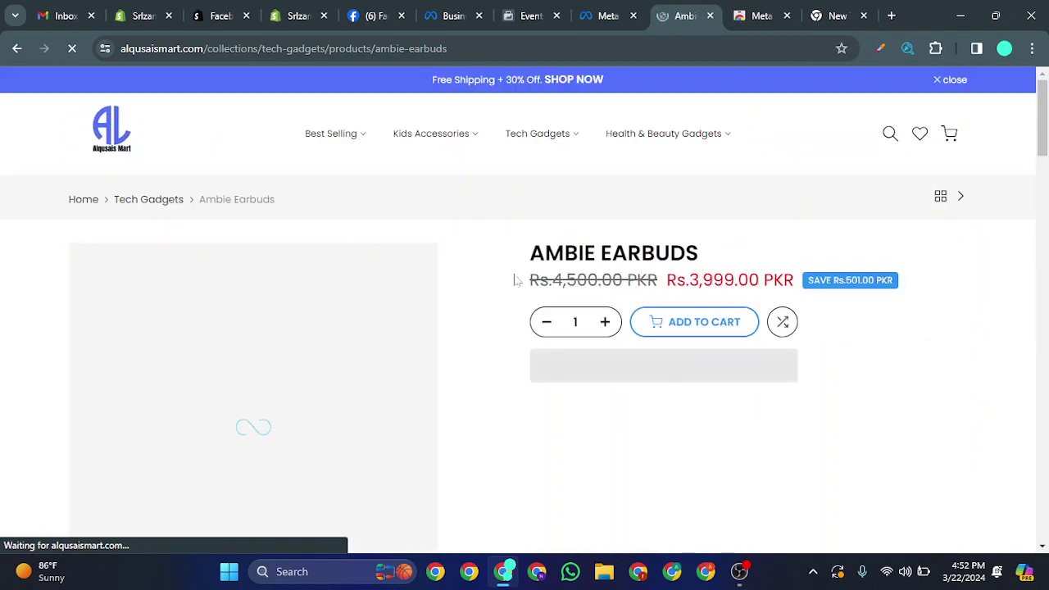
scroll(516, 279, "down", 2)
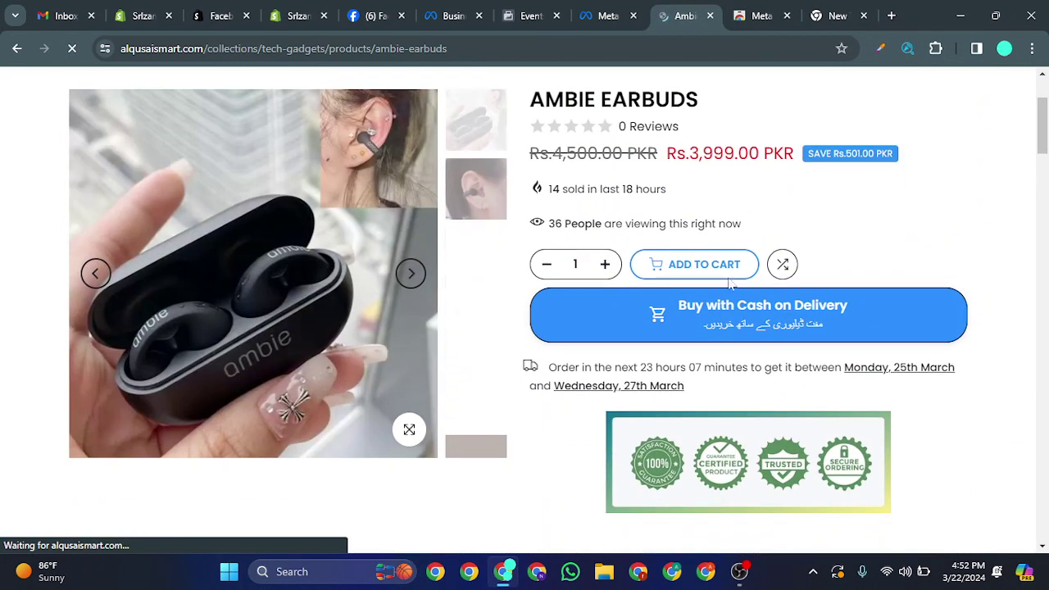
left_click(935, 48)
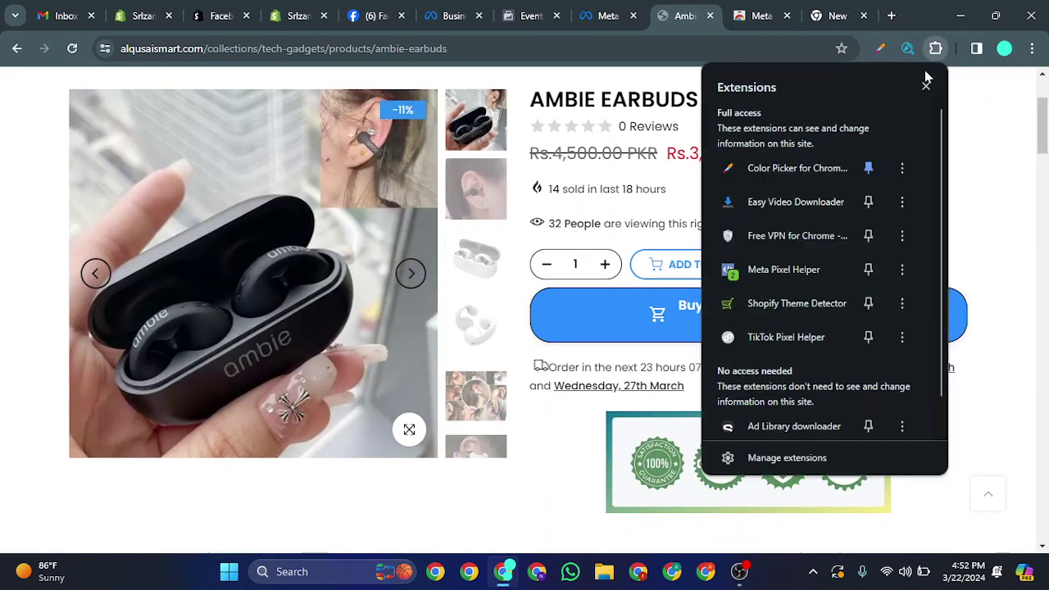
left_click(735, 279)
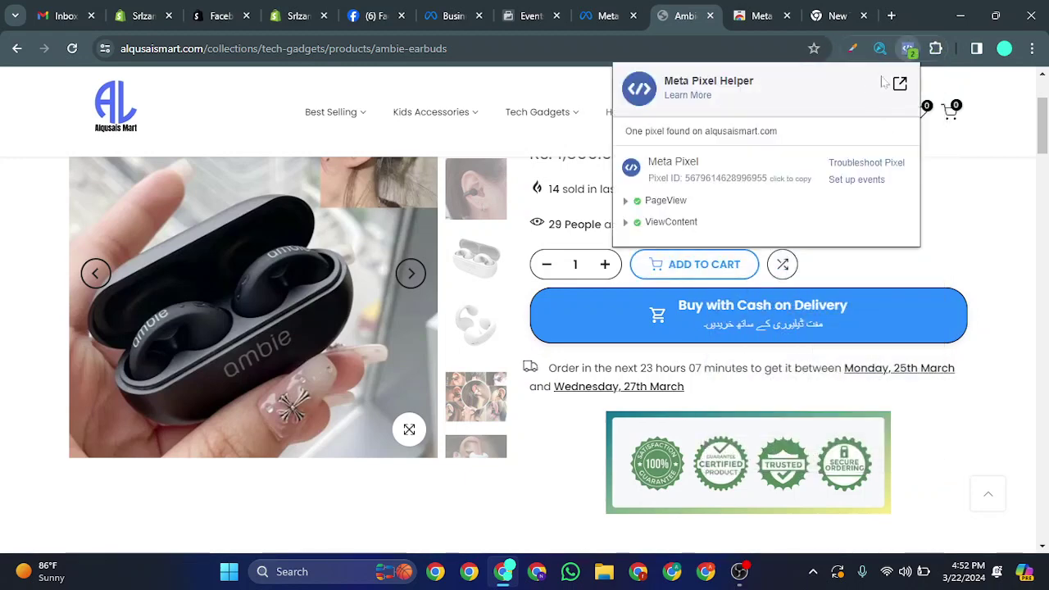
left_click(635, 203)
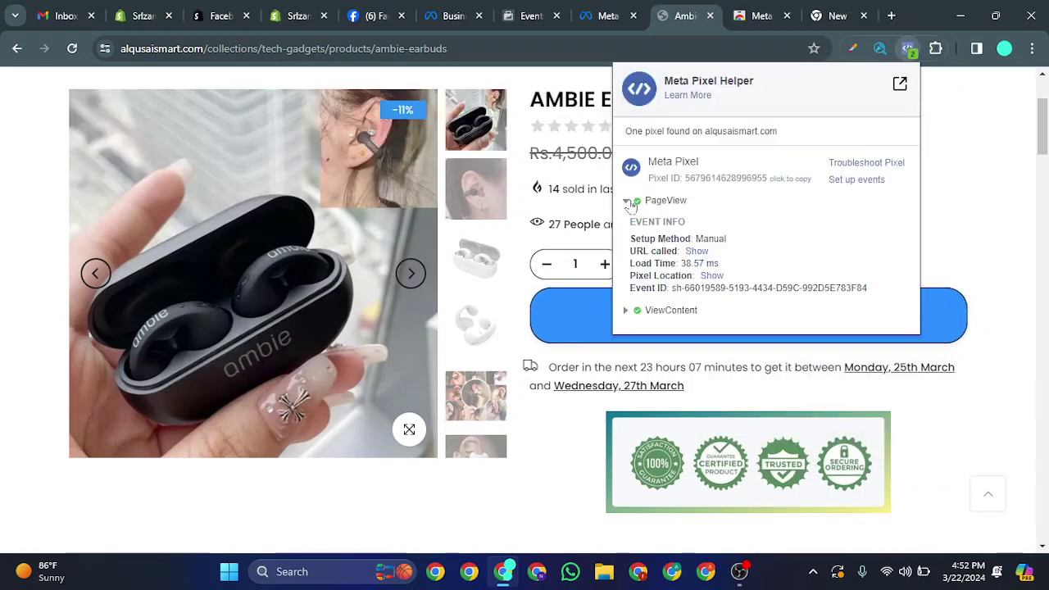
left_click(625, 312)
Start a cash on delivery purchase of the Ambie Earbuds and check the InitiateCheckout event in Meta Pixel Helper.
left_click(573, 316)
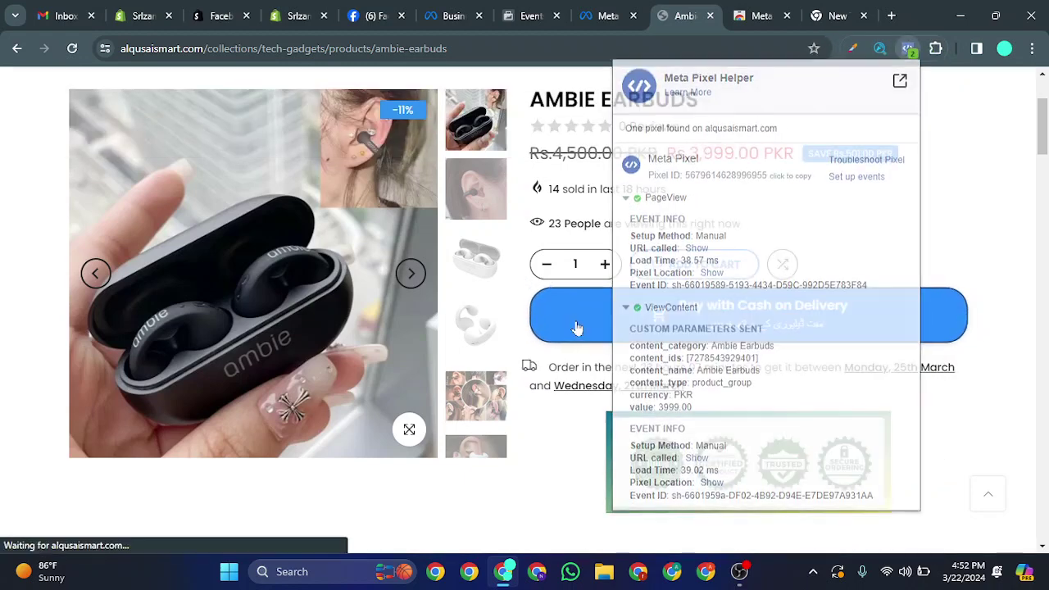
left_click(935, 48)
left_click(745, 269)
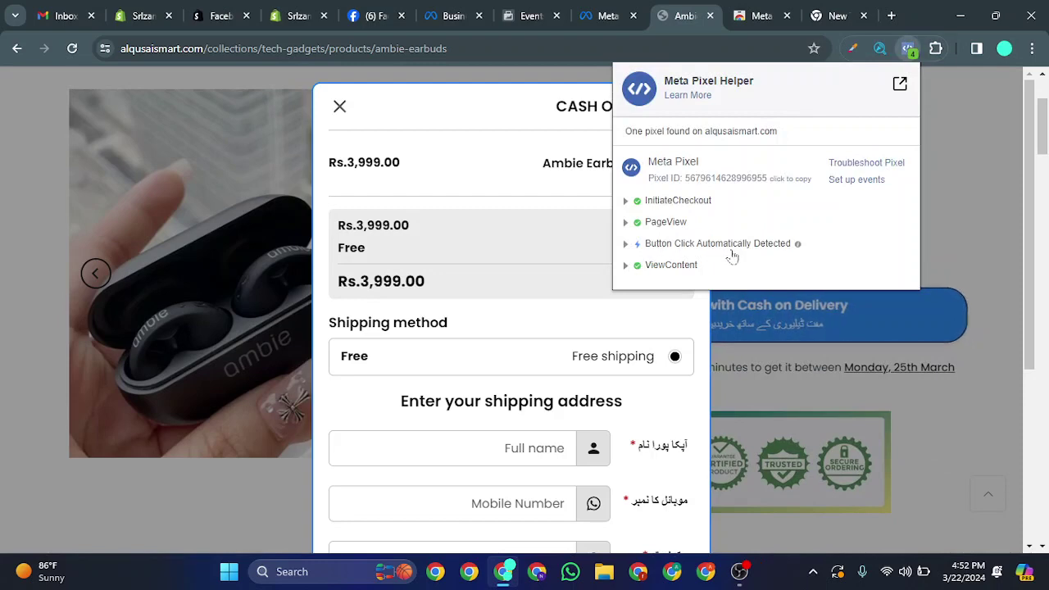
left_click_drag(653, 203, 713, 203)
left_click(479, 179)
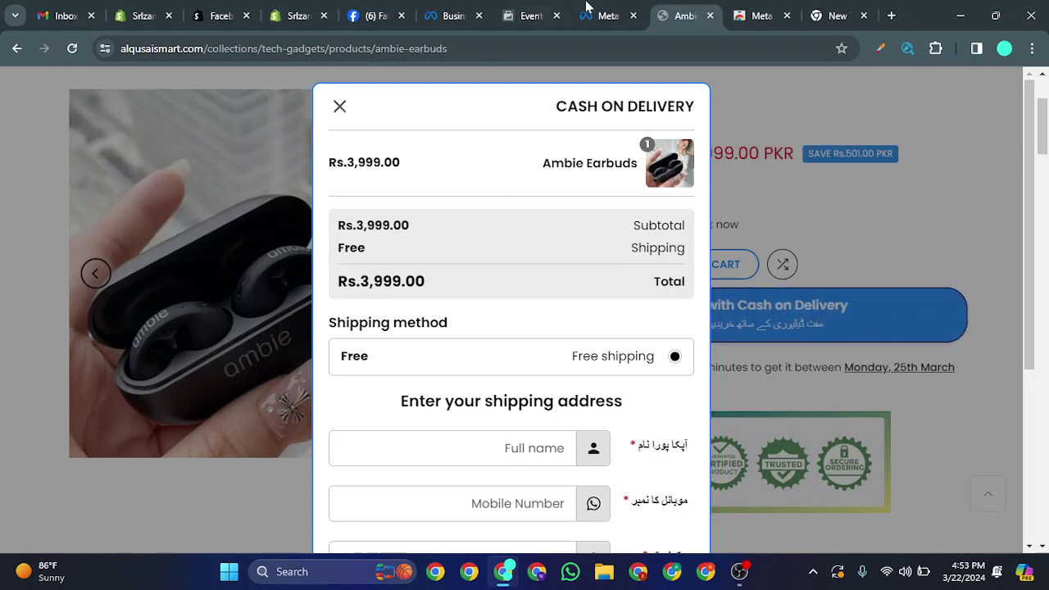
Close the store and Chrome Web Store tabs and return to Events Manager.
left_click(710, 16)
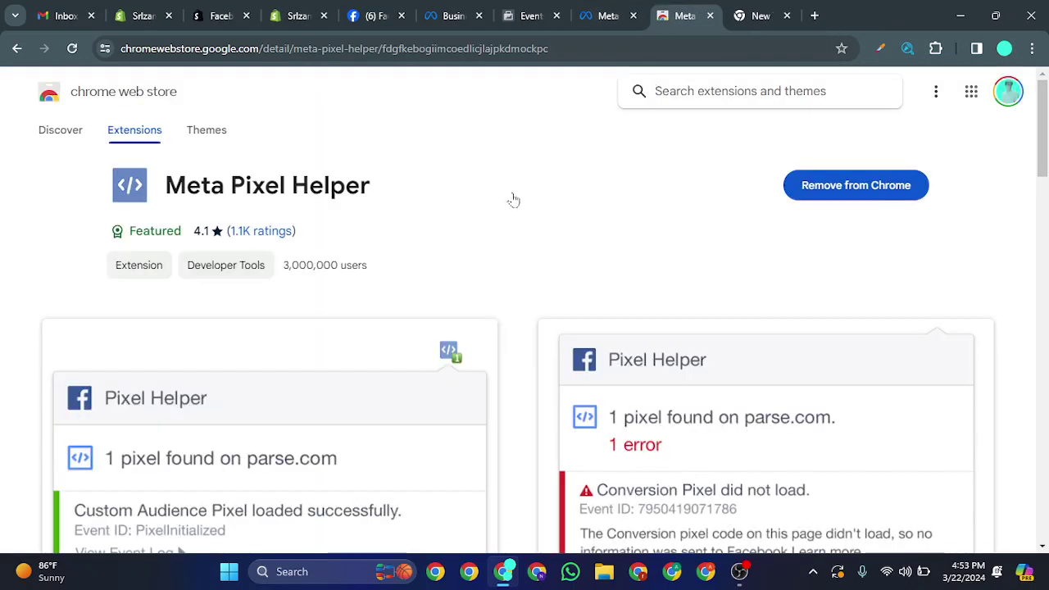
left_click(710, 15)
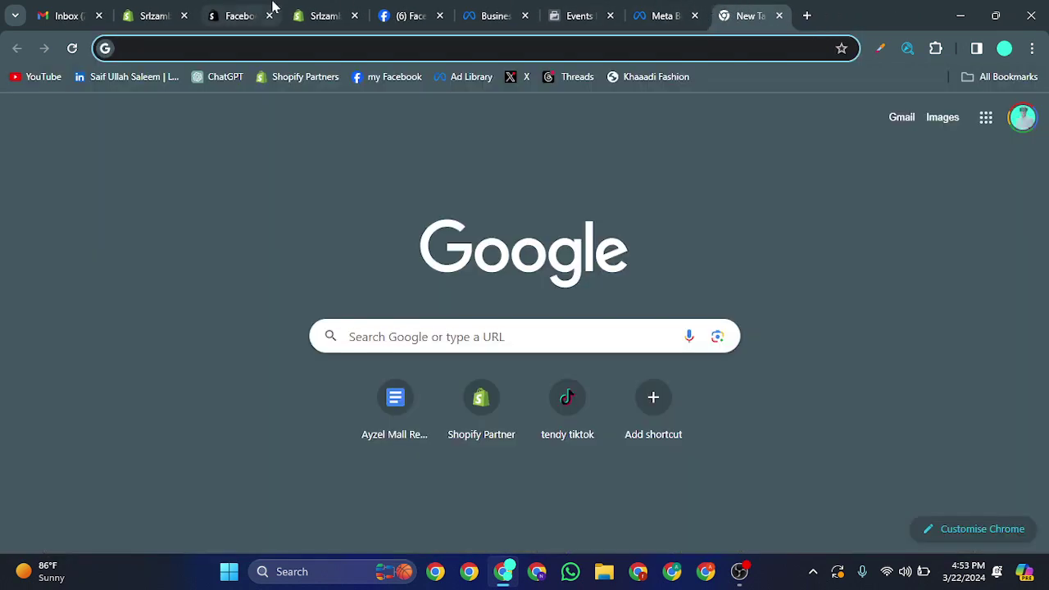
left_click(579, 15)
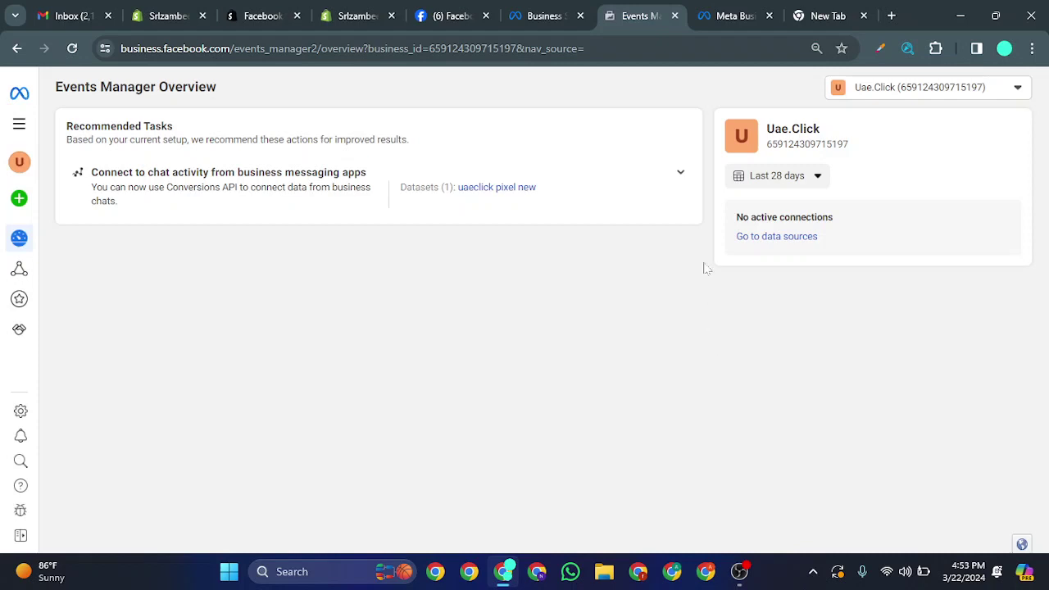
Open the data sources of Uae.Click and look through the overview of the uaeclick pixel new dataset.
left_click(772, 237)
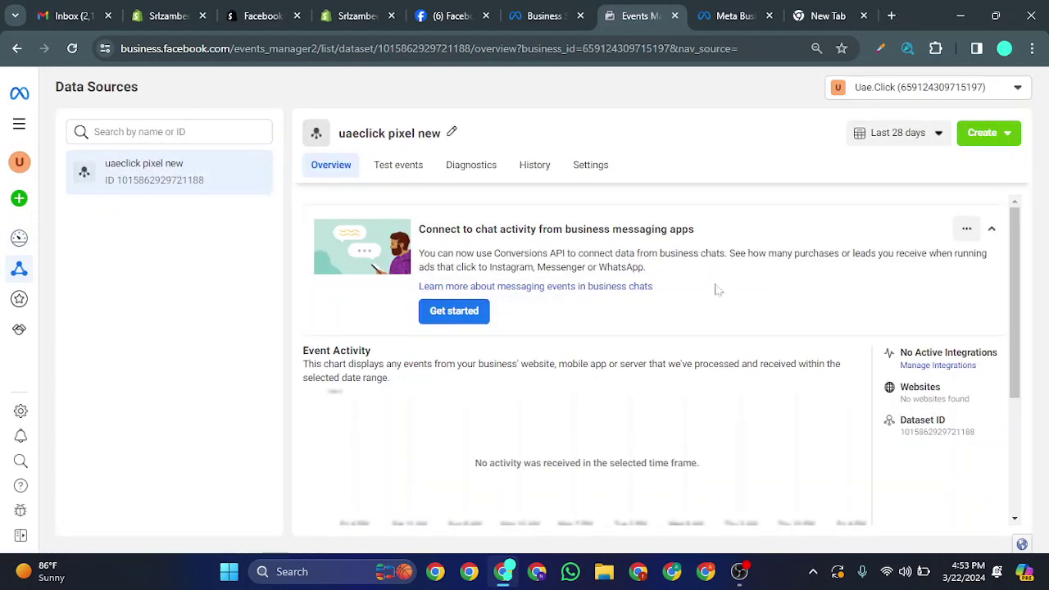
scroll(718, 289, "down", 3)
scroll(722, 292, "up", 3)
Switch Events Manager to the Kohinoor Mart business account and open its data sources.
mouse_move(16, 256)
left_click(145, 164)
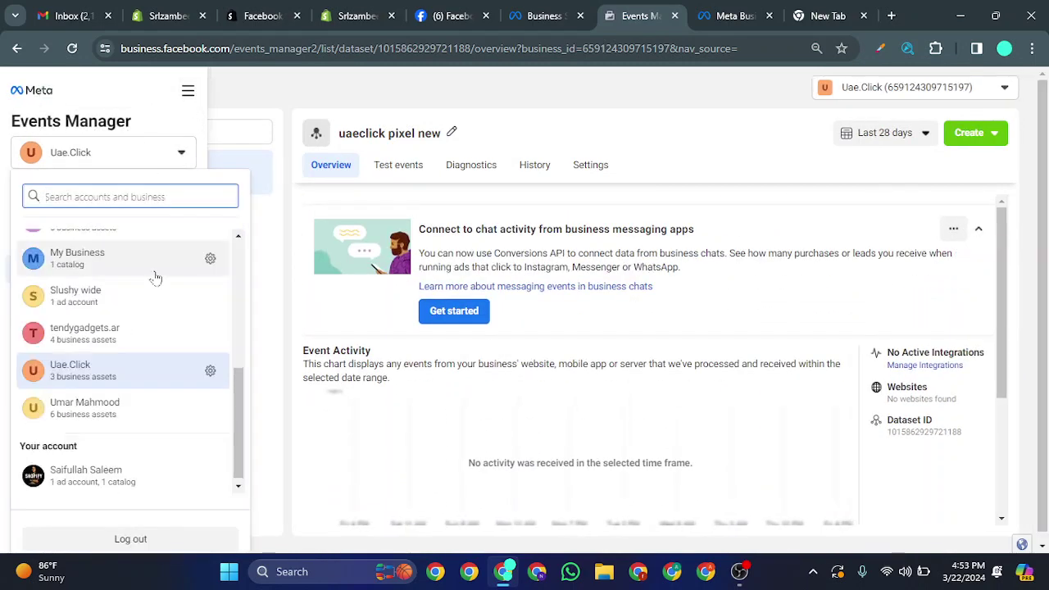
scroll(127, 407, "up", 1)
scroll(127, 408, "up", 1)
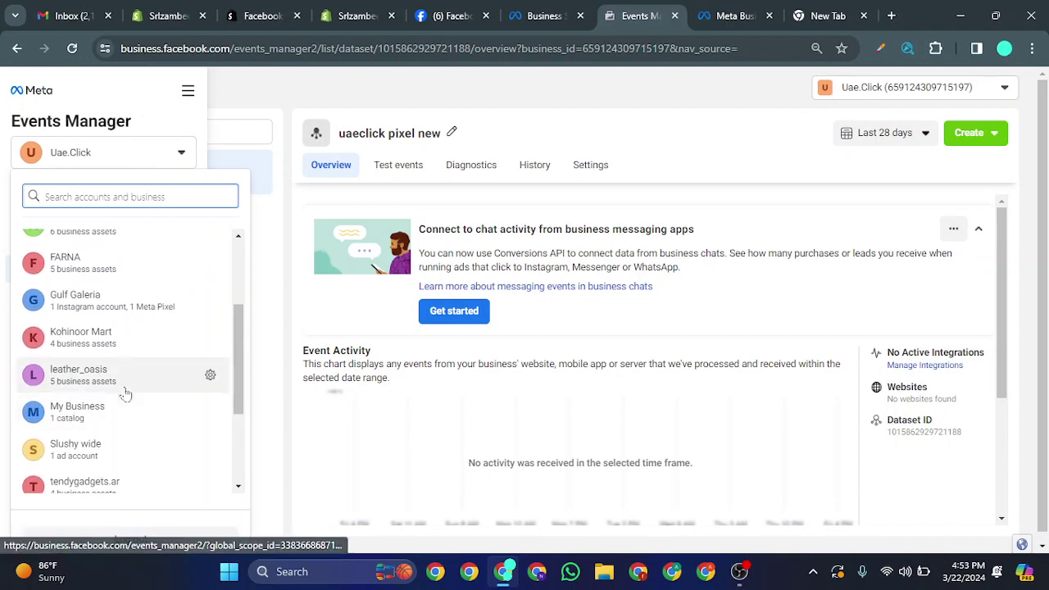
left_click(127, 339)
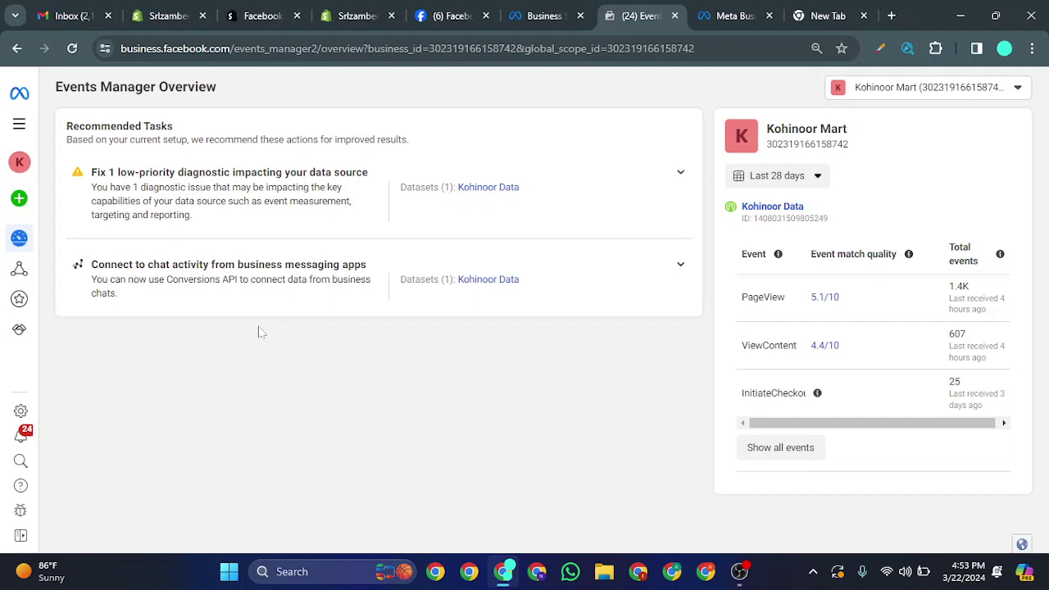
left_click(20, 272)
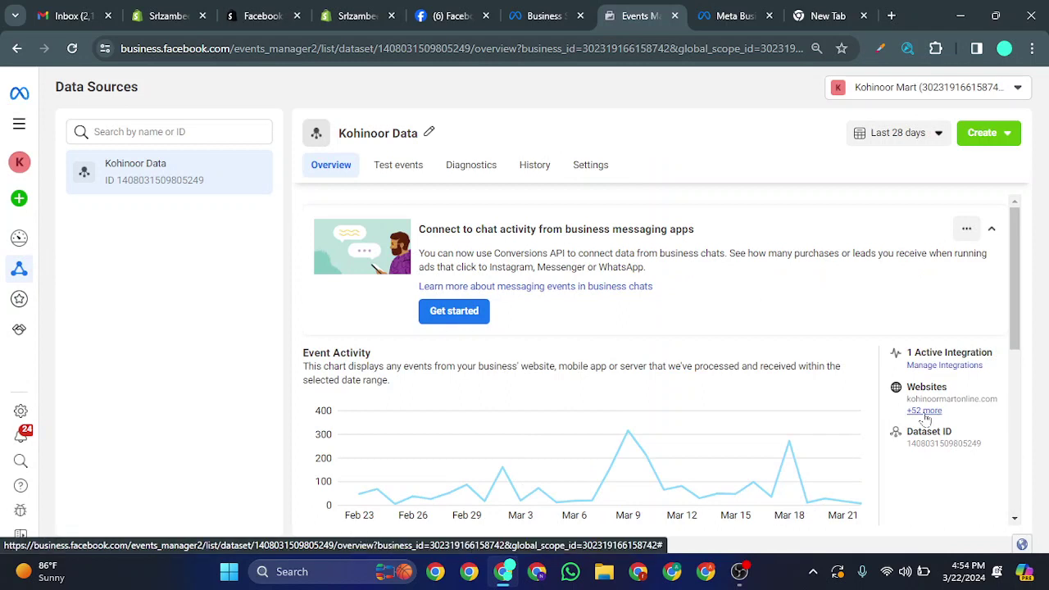
View the full list of websites sending events to the Kohinoor Data dataset, and close it.
left_click(924, 411)
left_click_drag(443, 218, 593, 344)
left_click(712, 117)
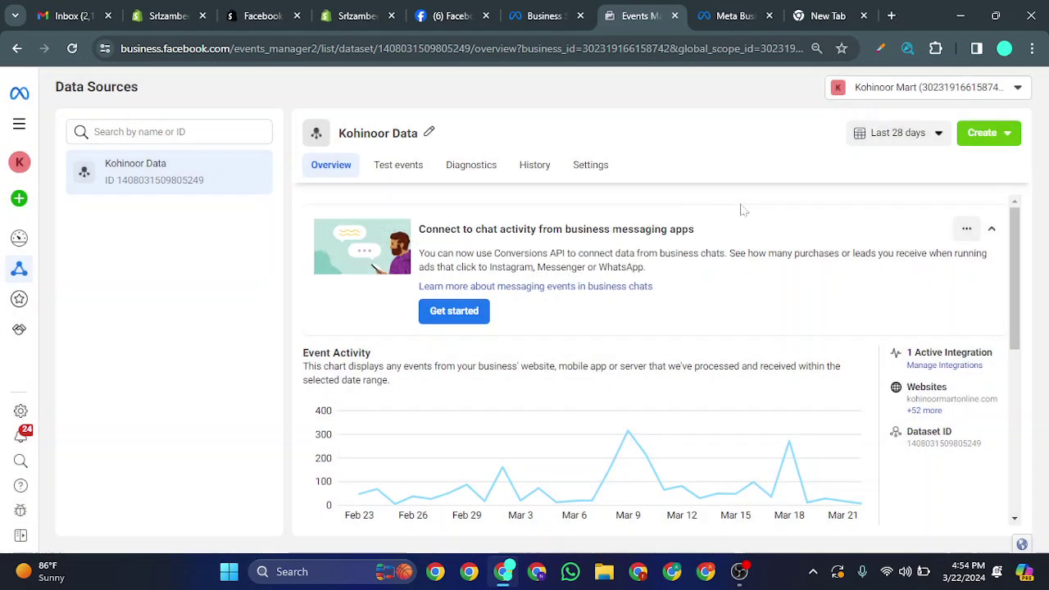
Create a website traffic allow list in the Kohinoor Data settings and add kohinoormartonline.com to it.
left_click(594, 166)
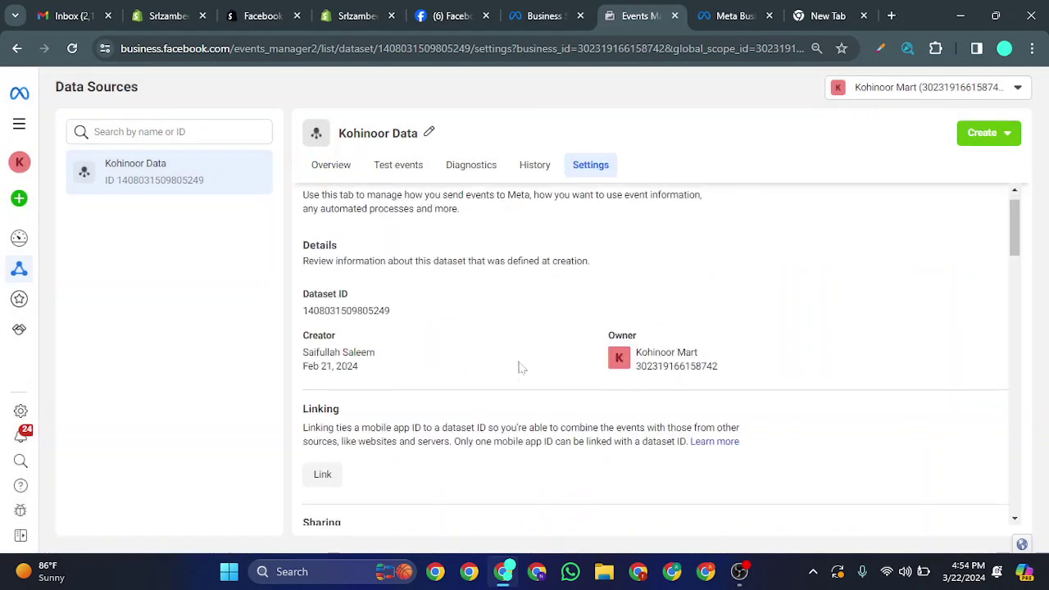
scroll(518, 368, "down", 15)
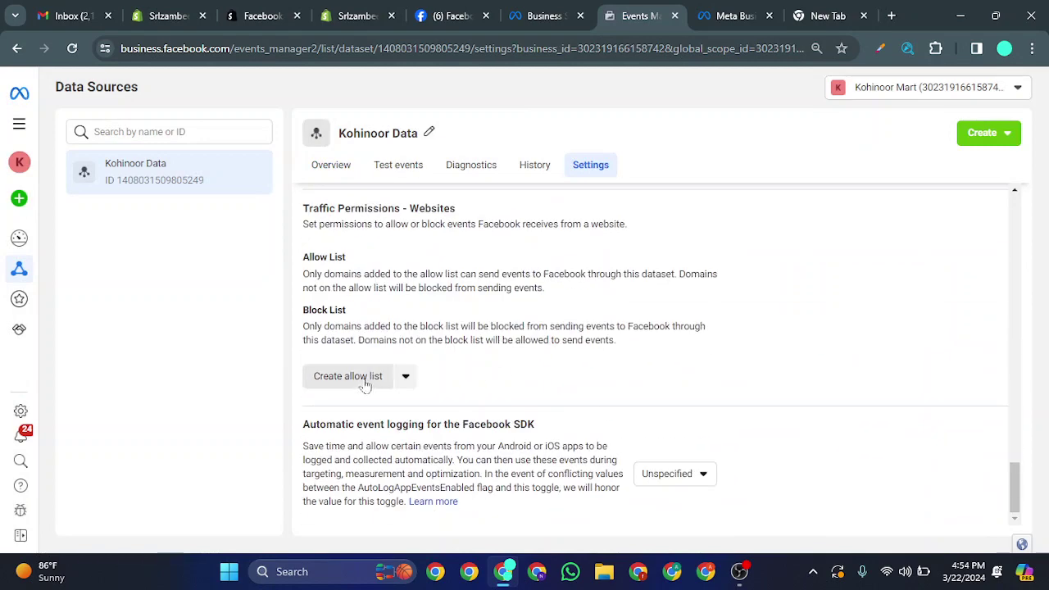
left_click(364, 378)
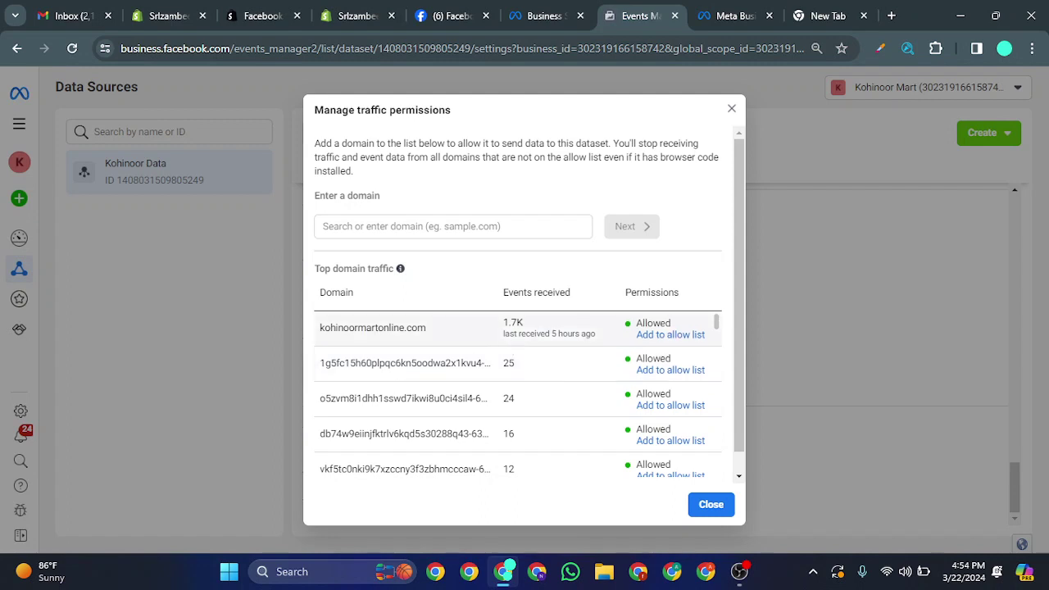
left_click_drag(426, 328, 316, 332)
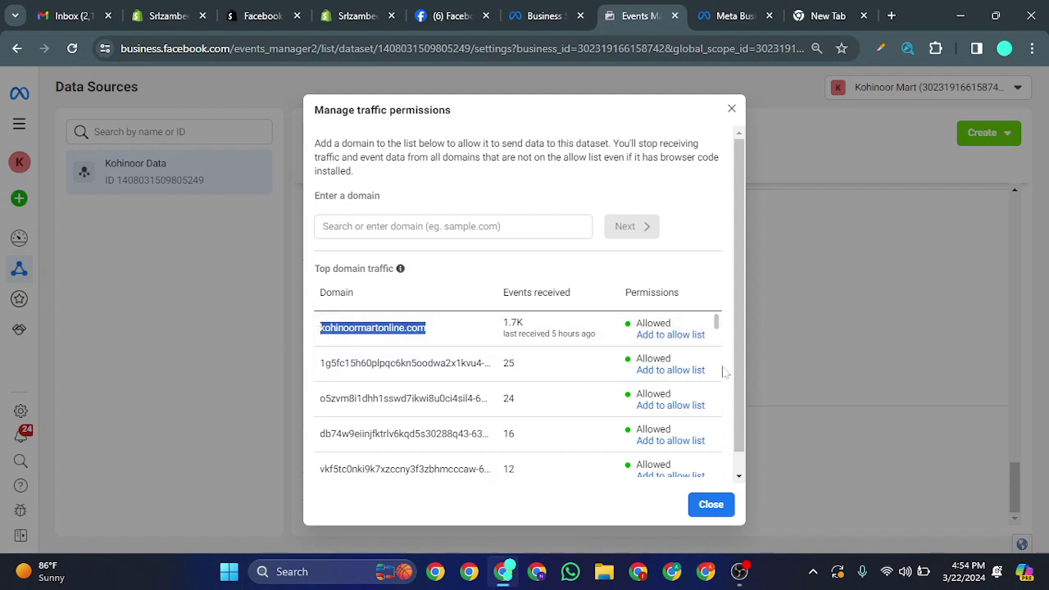
left_click(693, 336)
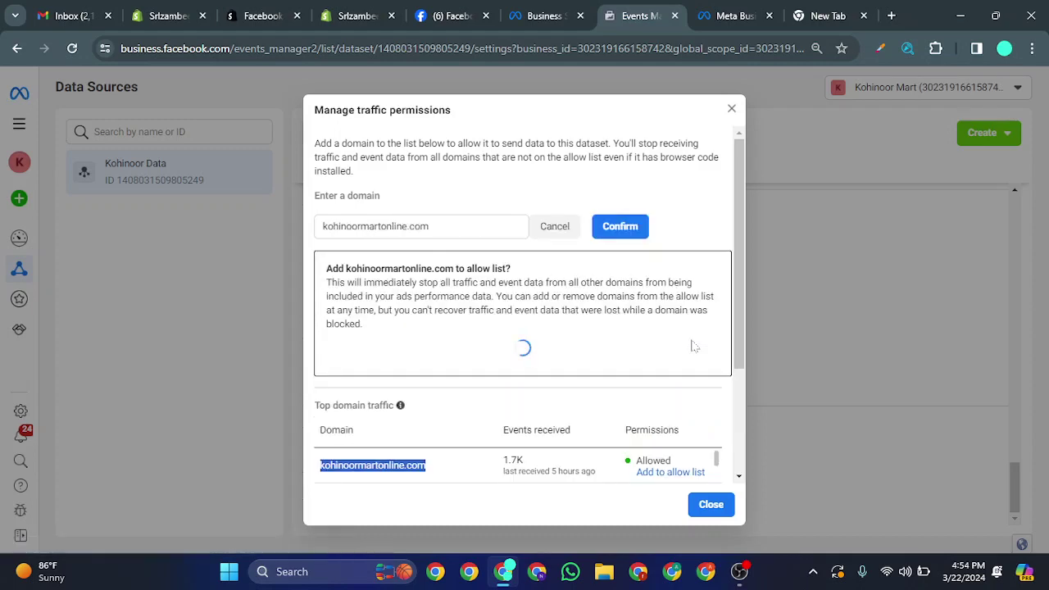
left_click(621, 228)
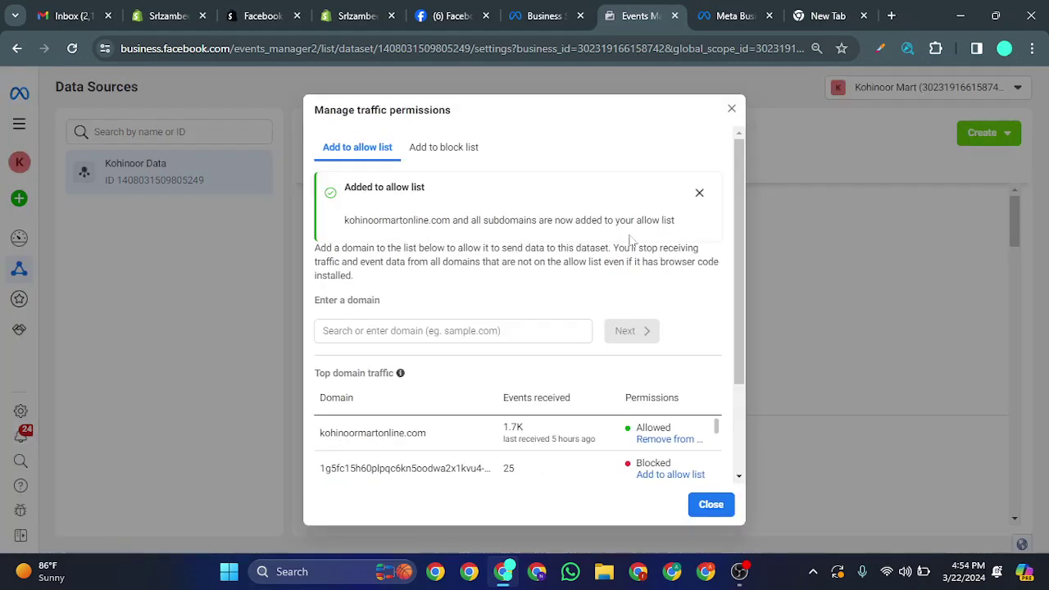
Review the other domains' traffic permissions, close them, and return to the Events Manager overview.
scroll(663, 463, "down", 5)
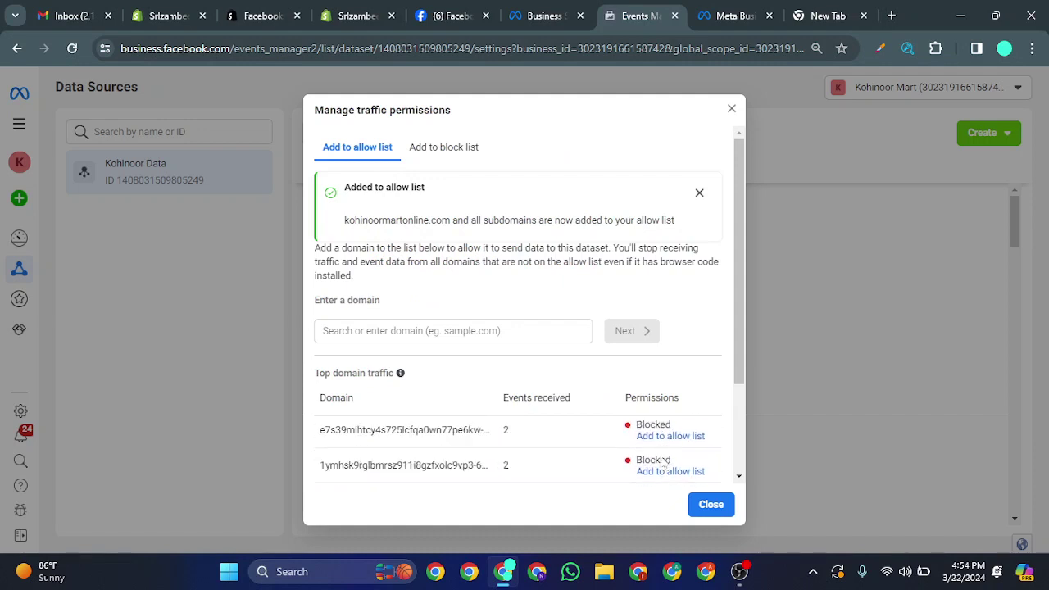
scroll(664, 463, "down", 1)
scroll(662, 463, "up", 5)
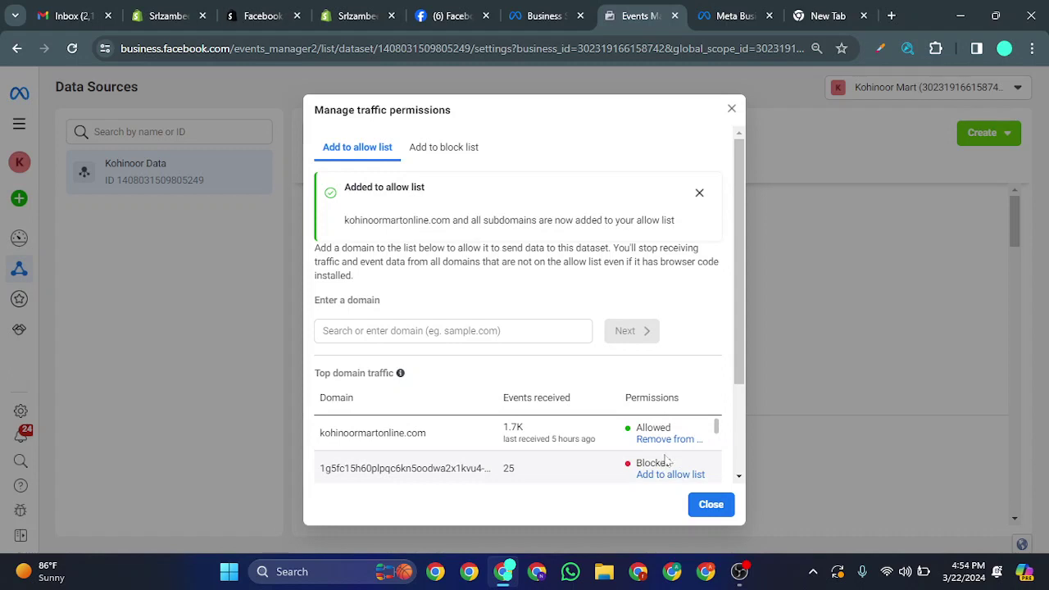
left_click(706, 503)
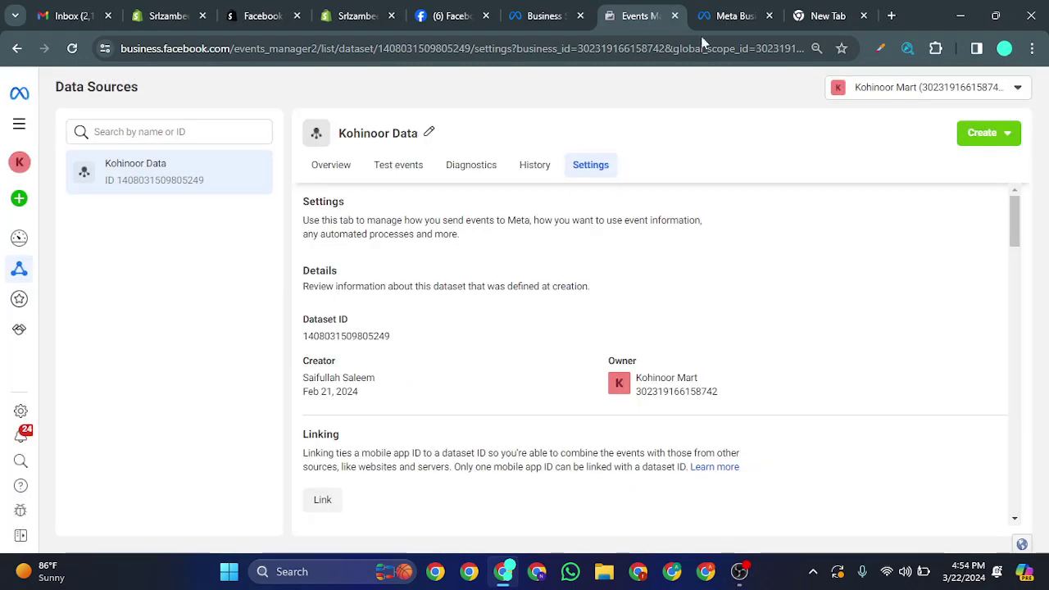
left_click(20, 237)
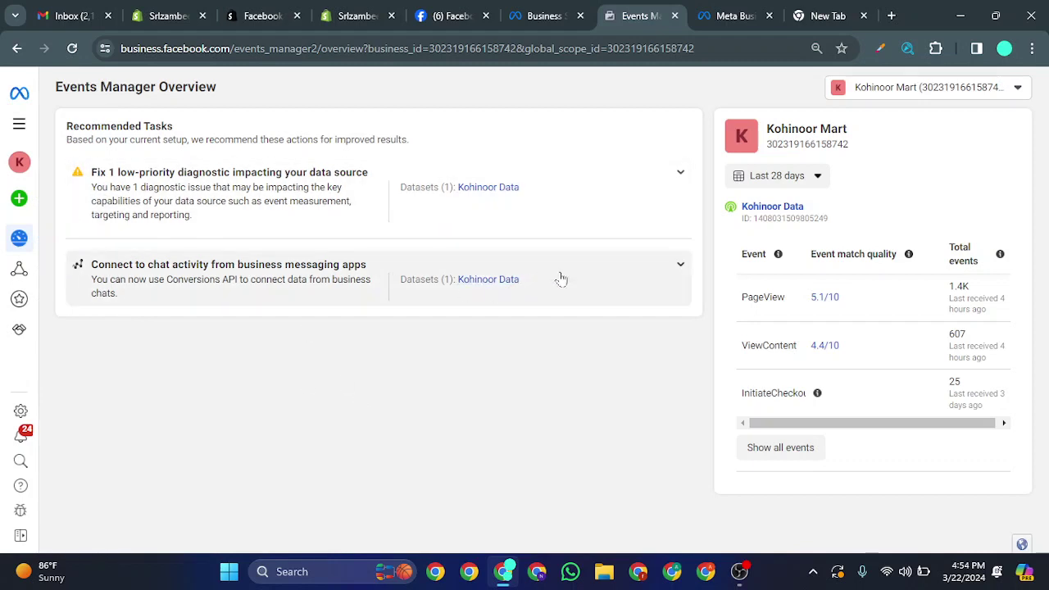
Expand the recommended tasks in the Events Manager overview to review their details, and collapse the diagnostic task.
left_click(589, 278)
left_click(631, 184)
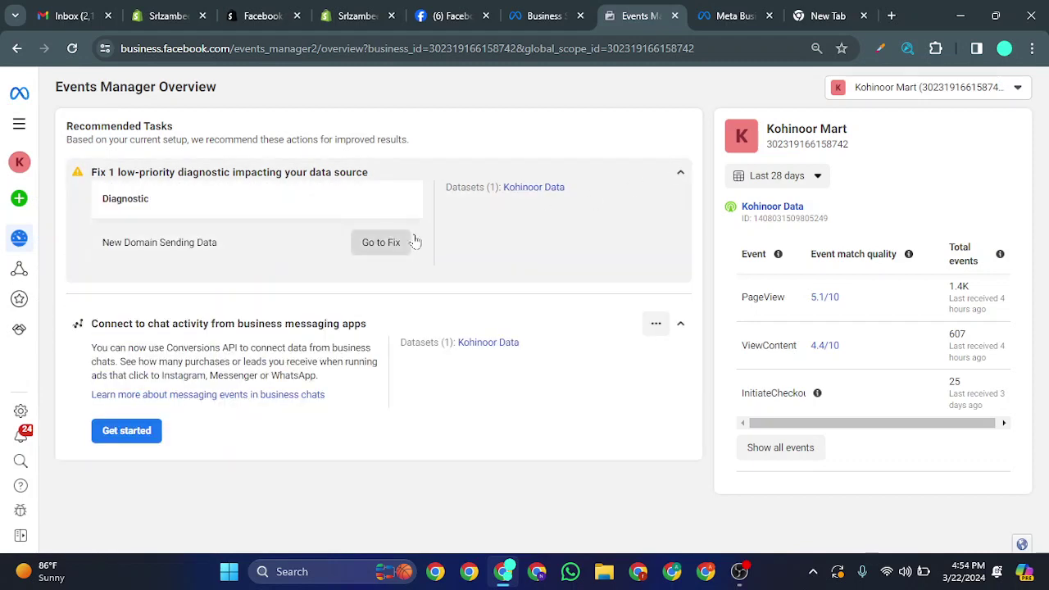
left_click(621, 194)
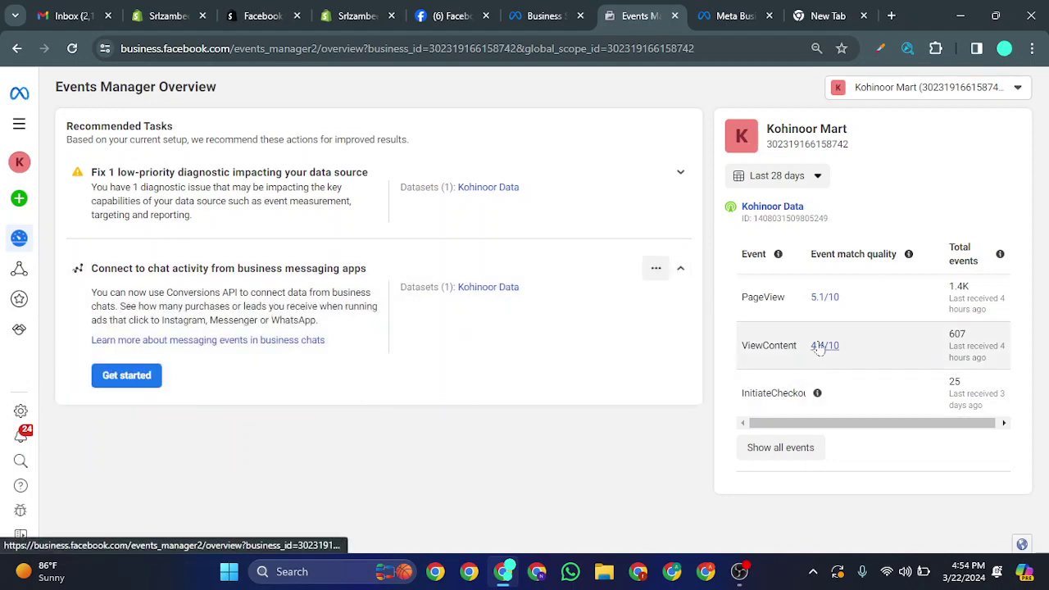
Open the Kohinoor Data dataset and review its event activity chart and events list.
left_click(759, 208)
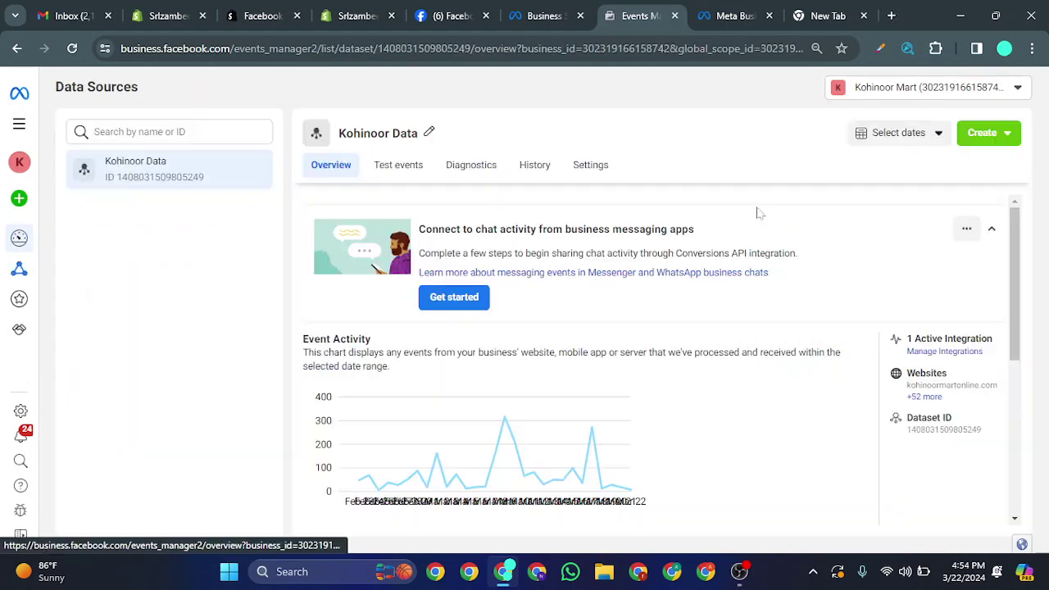
left_click(995, 231)
scroll(901, 279, "down", 5)
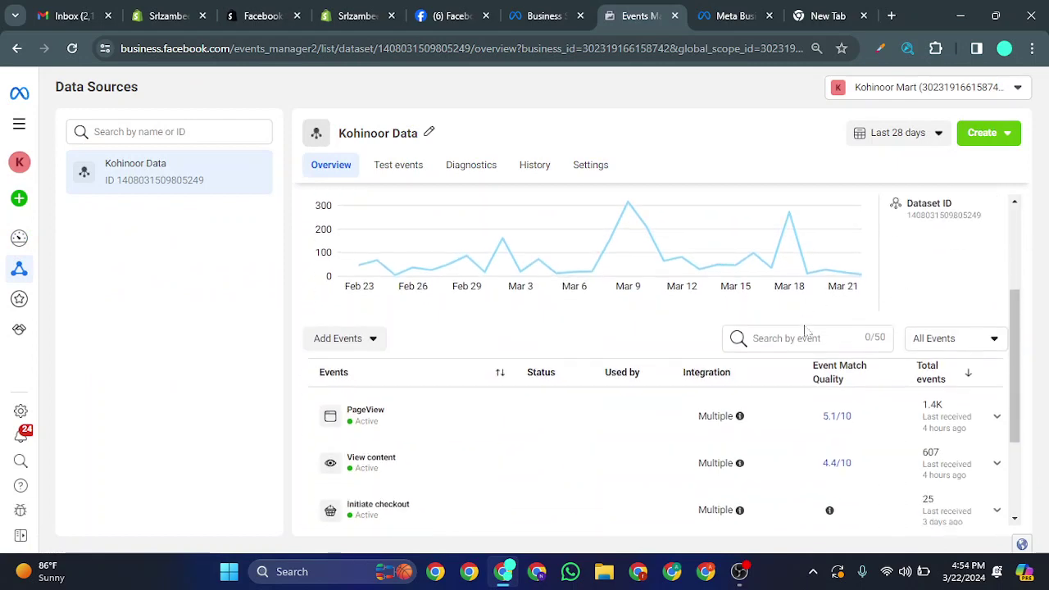
scroll(807, 332, "up", 2)
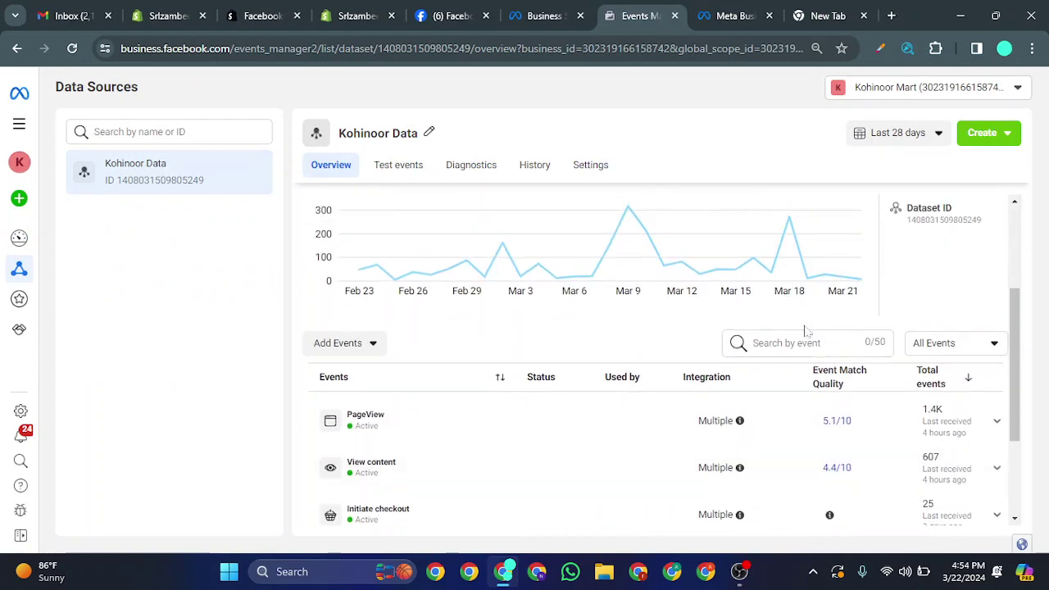
scroll(805, 330, "up", 3)
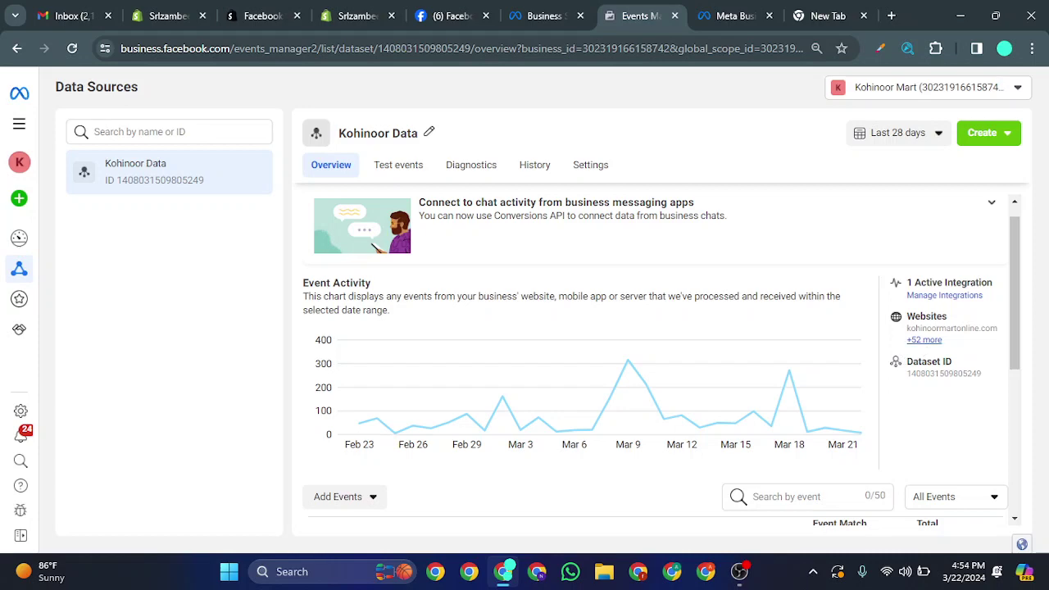
View the management options of the dataset's Meta Pixel integration, and close the integrations list.
left_click(942, 295)
left_click(646, 231)
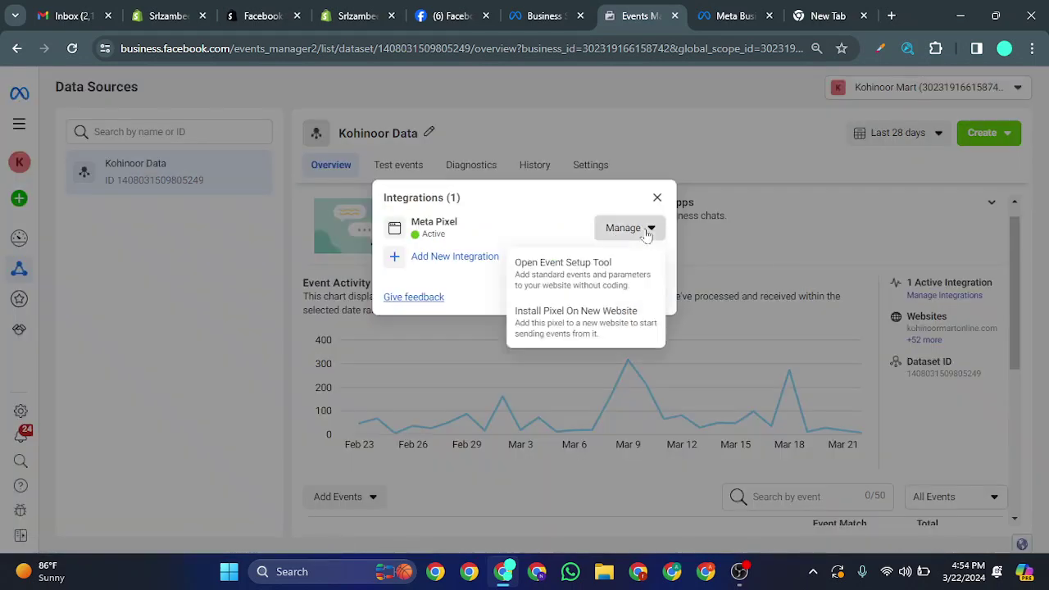
left_click(657, 198)
Review the dataset's diagnostics and the test events instructions for confirming that the server's events are set up correctly.
left_click(581, 168)
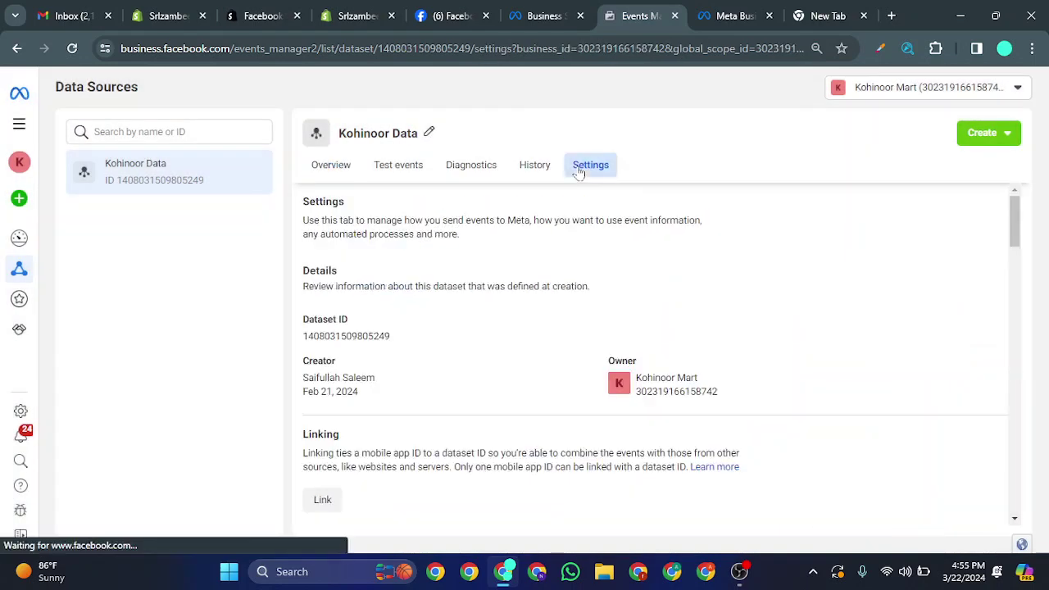
left_click(493, 168)
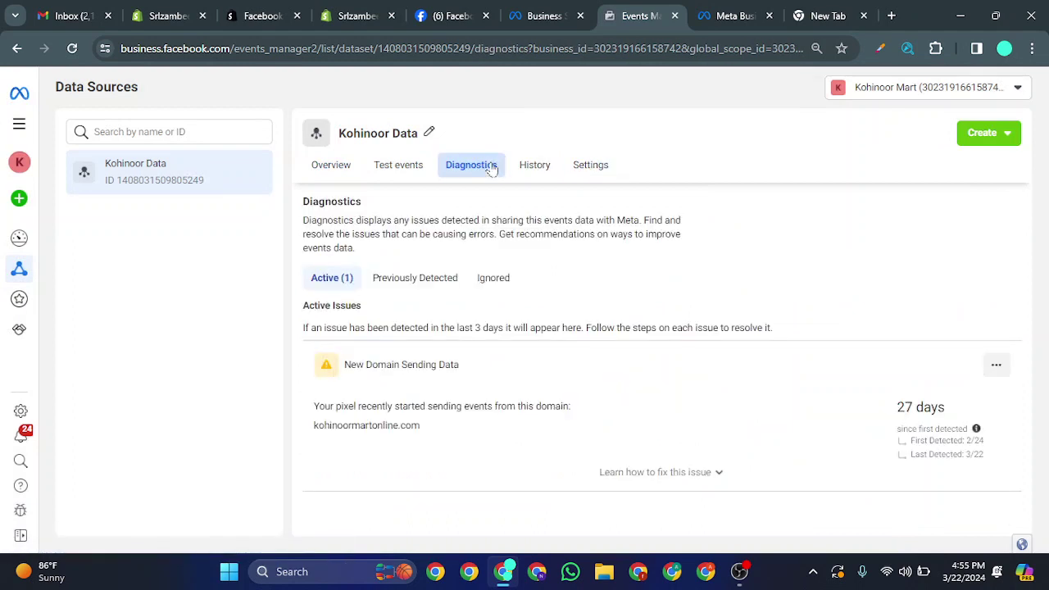
left_click(397, 166)
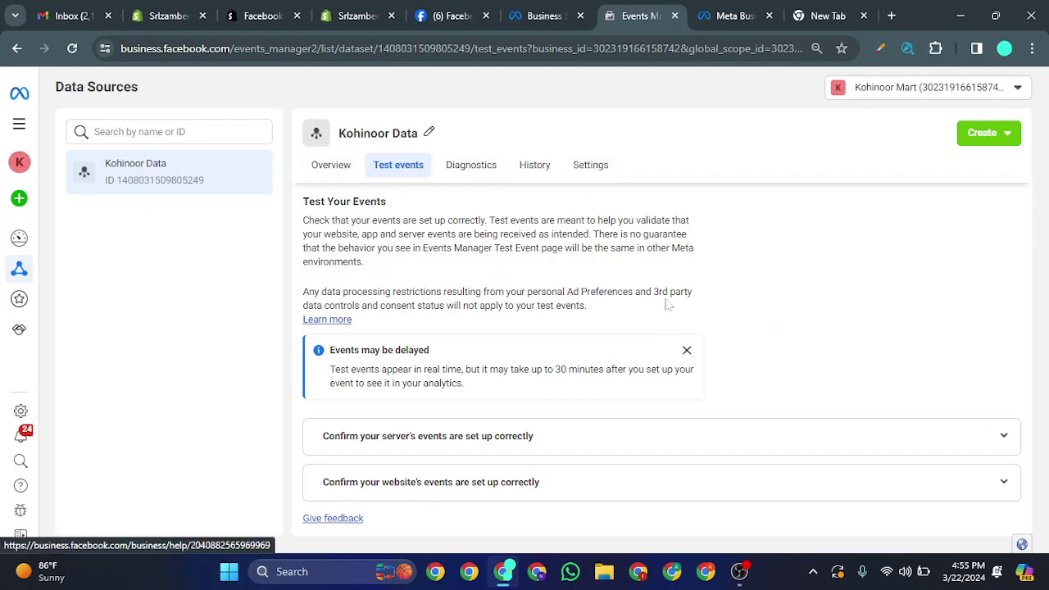
left_click(971, 443)
scroll(971, 443, "down", 3)
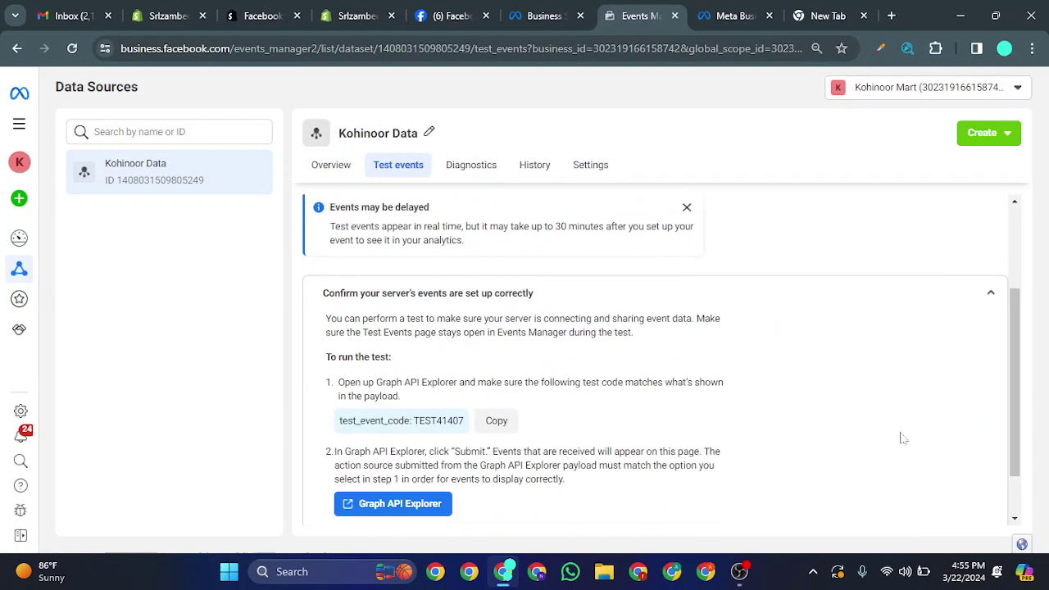
Examine the Kohinoor Data settings, including sharing, website settings and automatic advanced matching, down to the Conversions API section.
left_click(591, 165)
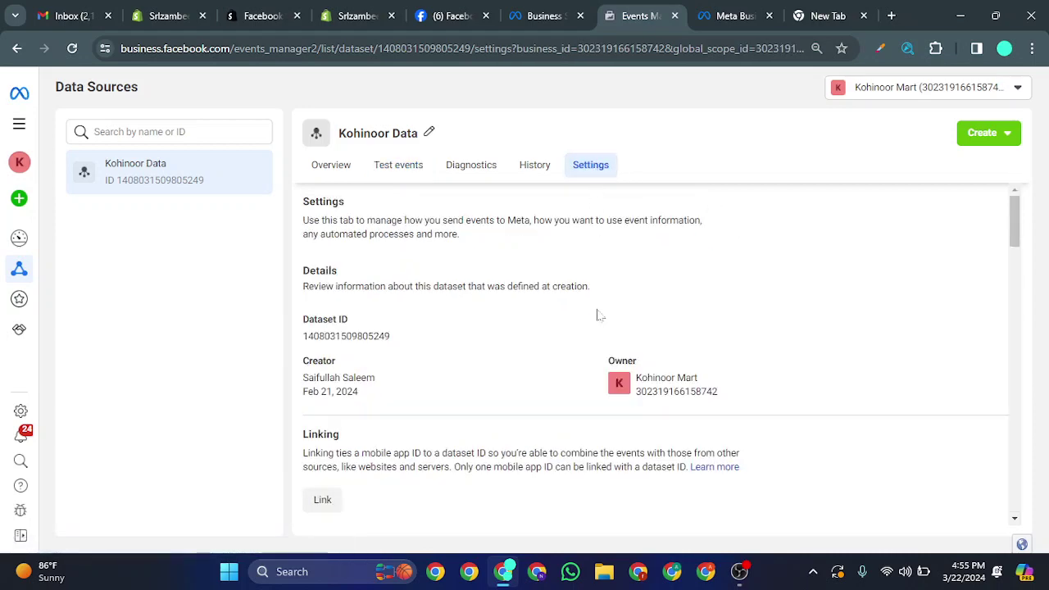
scroll(597, 315, "down", 2)
scroll(597, 315, "down", 3)
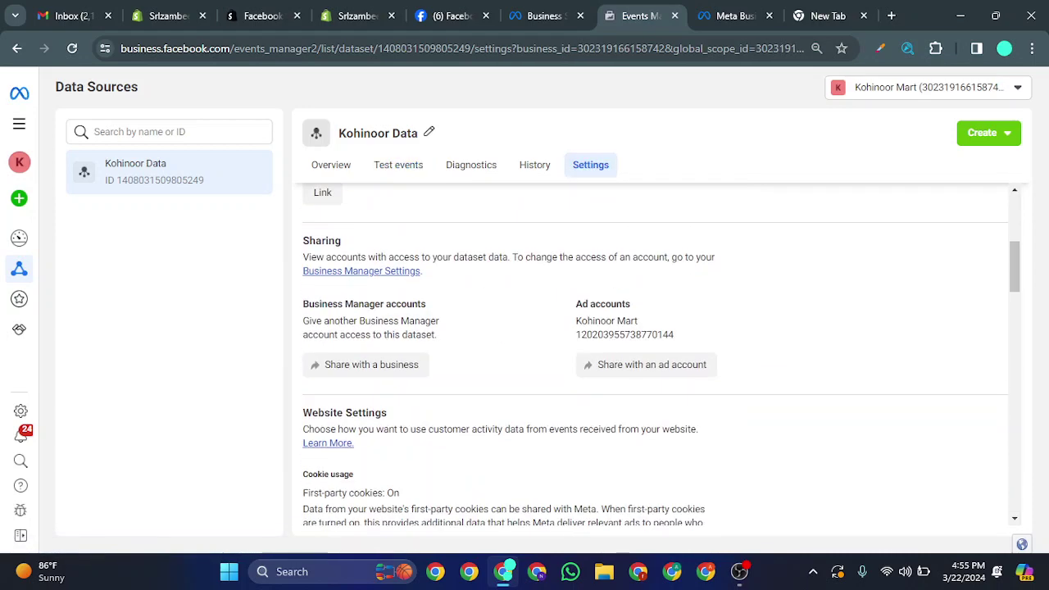
scroll(598, 315, "down", 4)
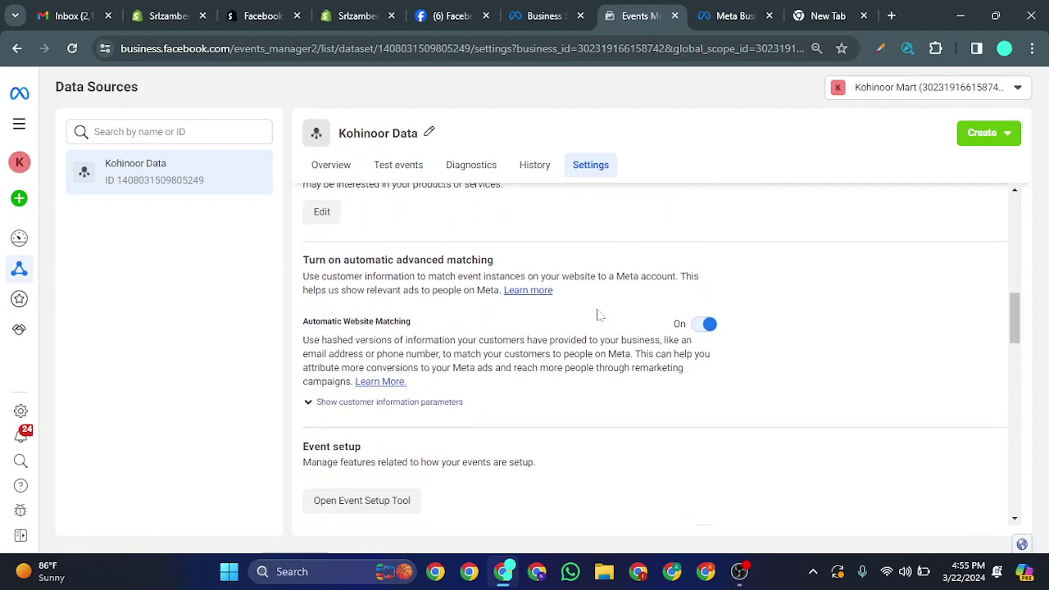
scroll(598, 314, "down", 3)
scroll(598, 314, "down", 2)
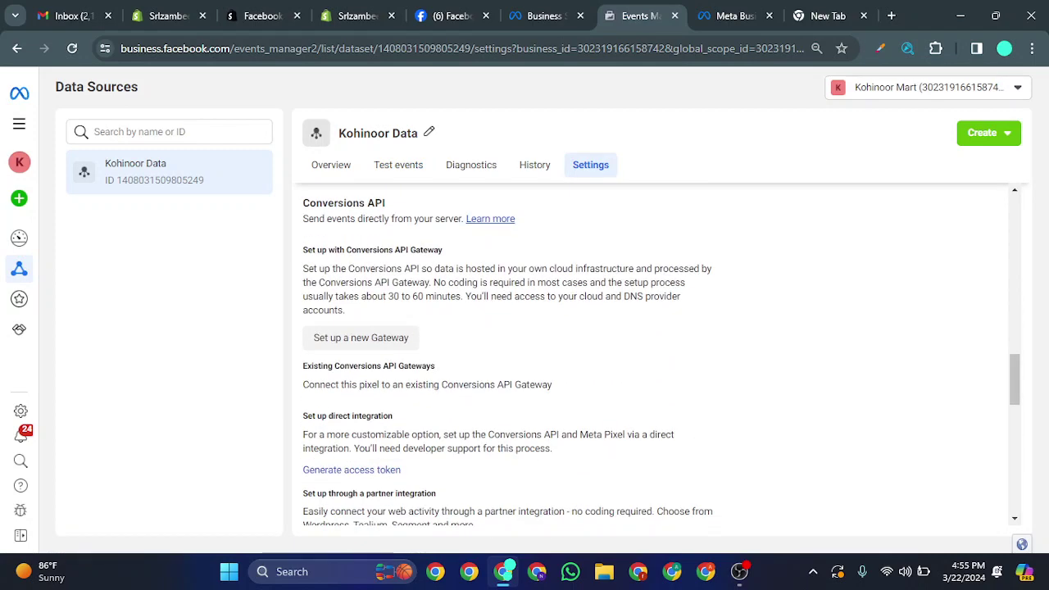
left_click_drag(440, 251, 302, 253)
left_click(478, 252)
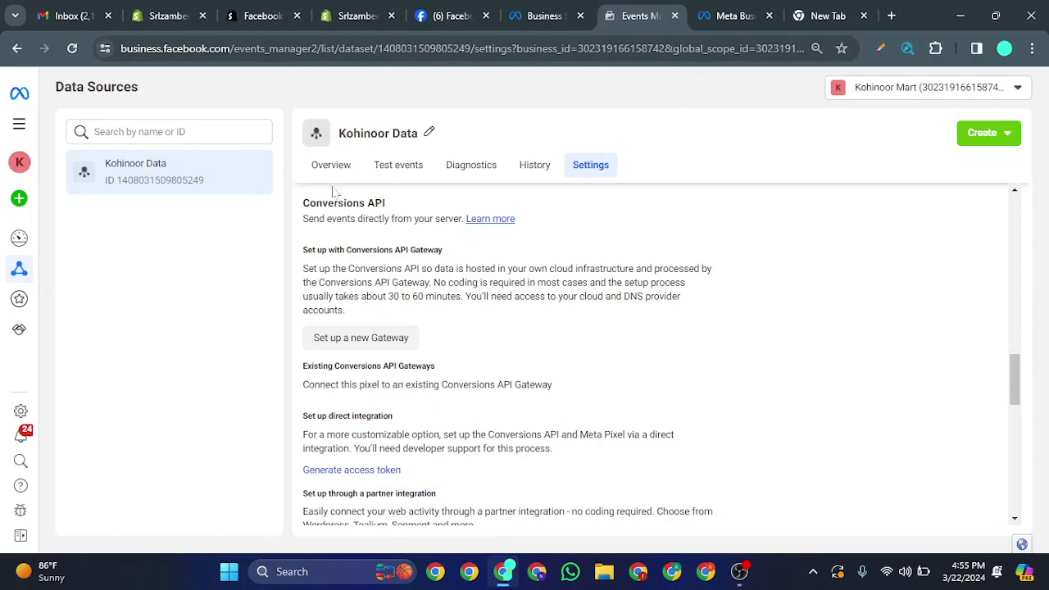
left_click_drag(301, 208, 425, 208)
Turn on tracking events automatically without code in the dataset's event setup settings.
scroll(580, 317, "up", 4)
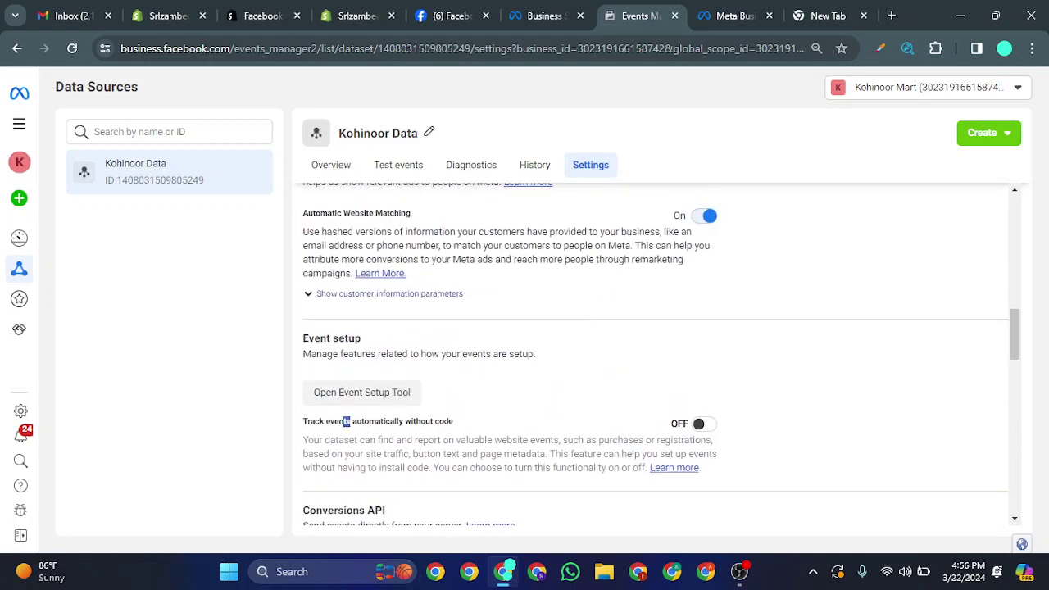
left_click_drag(343, 421, 468, 428)
left_click(703, 424)
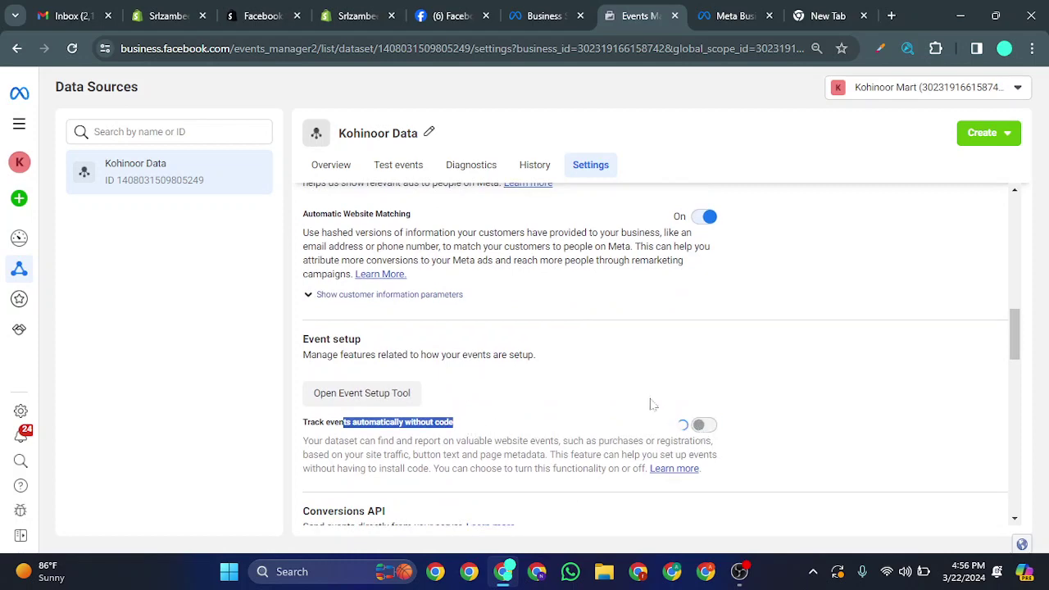
Review the self-hosted Conversions API Gateway setup as far as its preference selection, and close it.
scroll(633, 378, "down", 4)
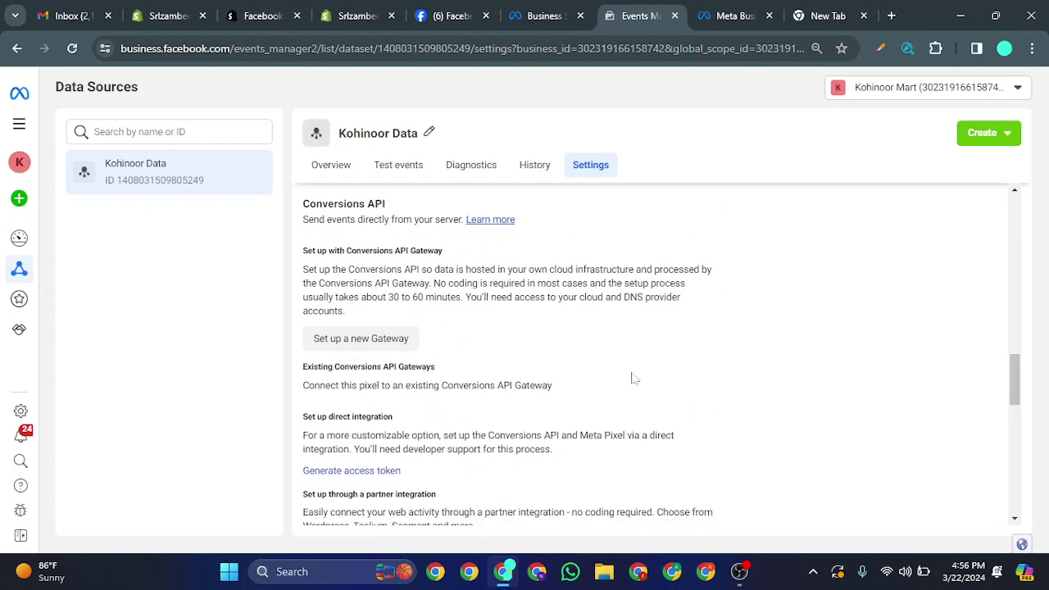
left_click(389, 343)
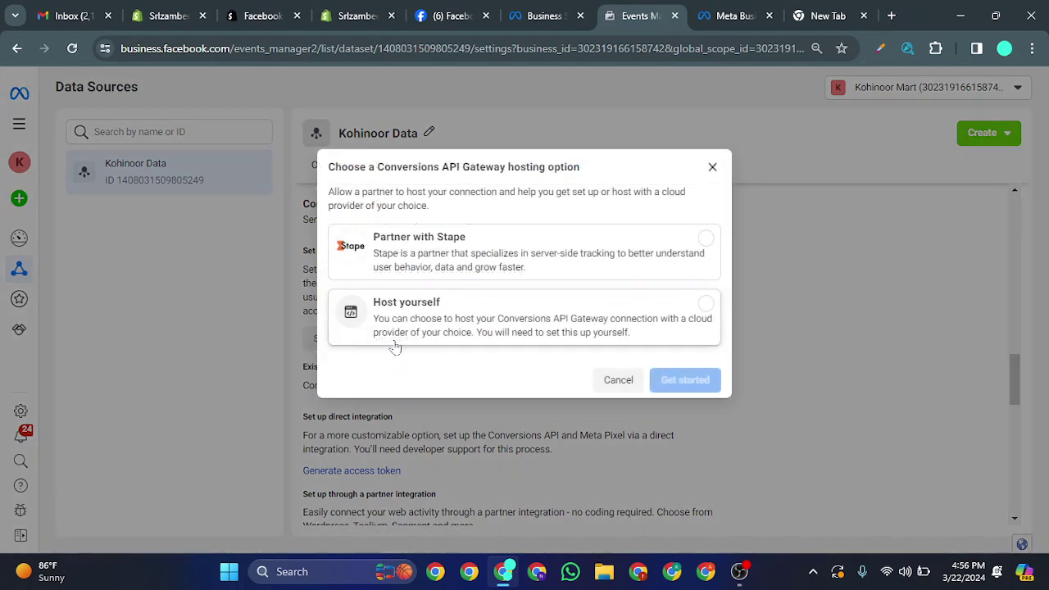
left_click(574, 328)
left_click(677, 382)
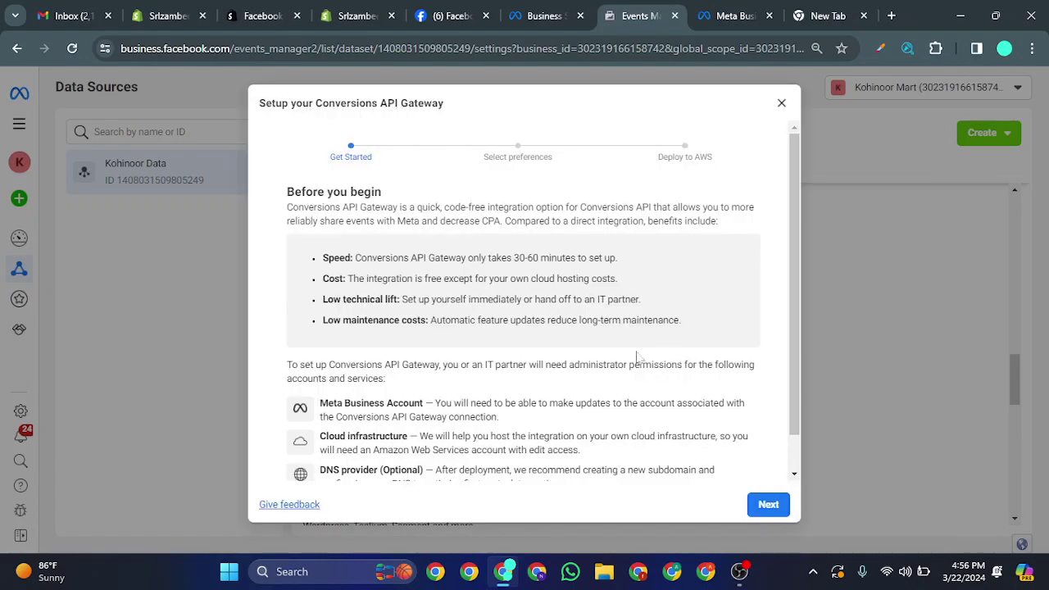
scroll(636, 357, "down", 1)
scroll(524, 312, "up", 1)
left_click(764, 505)
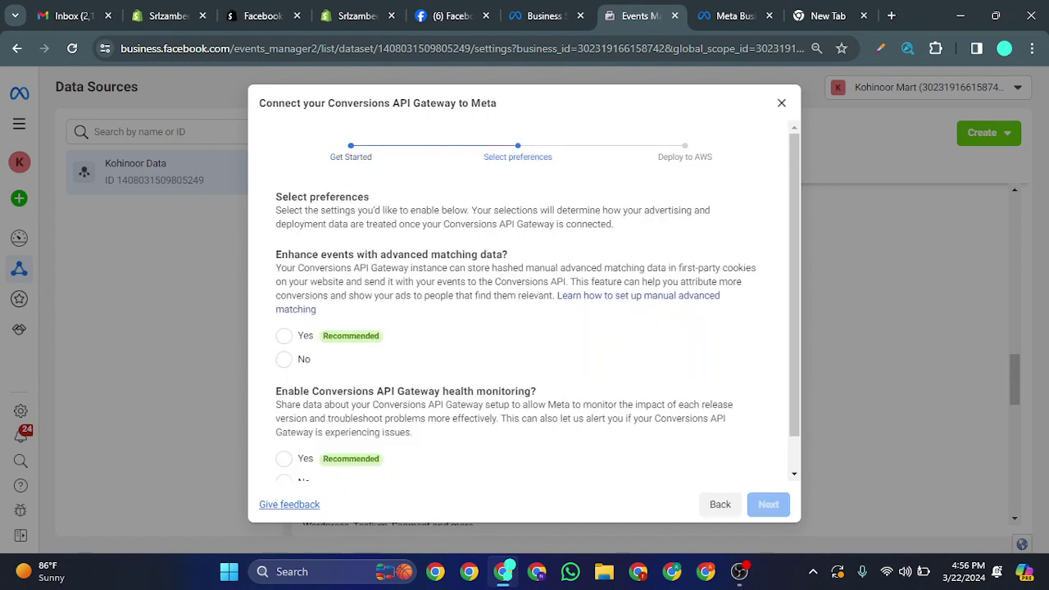
scroll(617, 422, "down", 1)
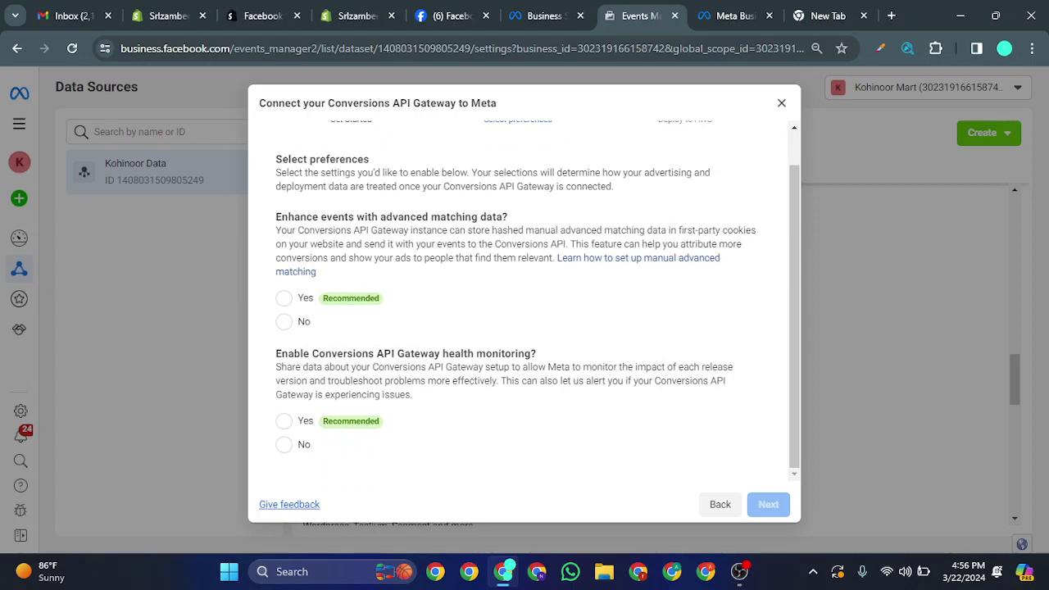
left_click(781, 102)
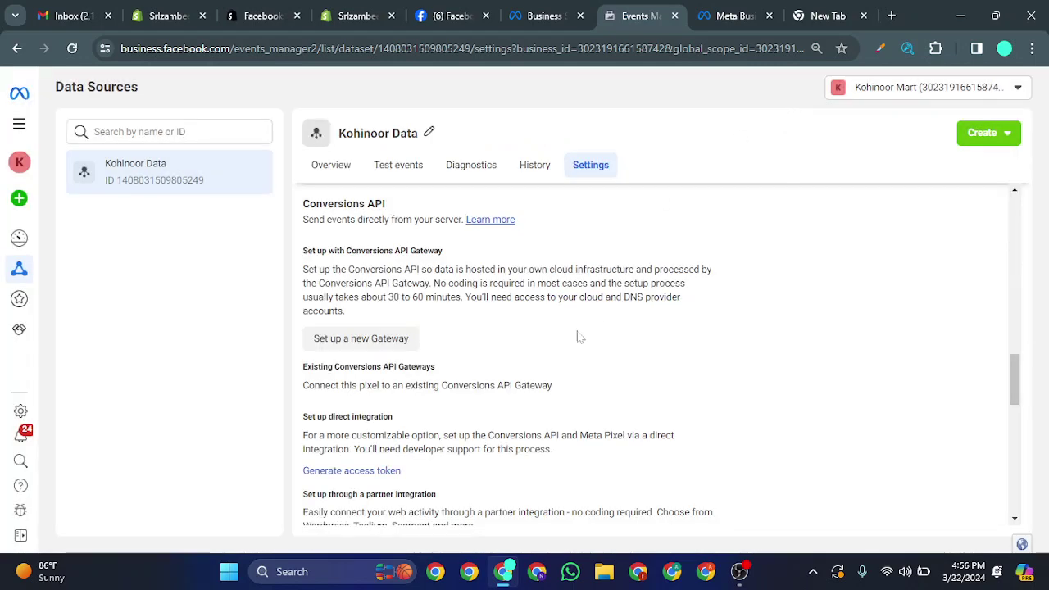
Check the uaeclick pixel new dataset in Business settings and the Kohinoor Data event setup, and return to the Kohinoor Data overview.
scroll(578, 335, "up", 3)
left_click(545, 16)
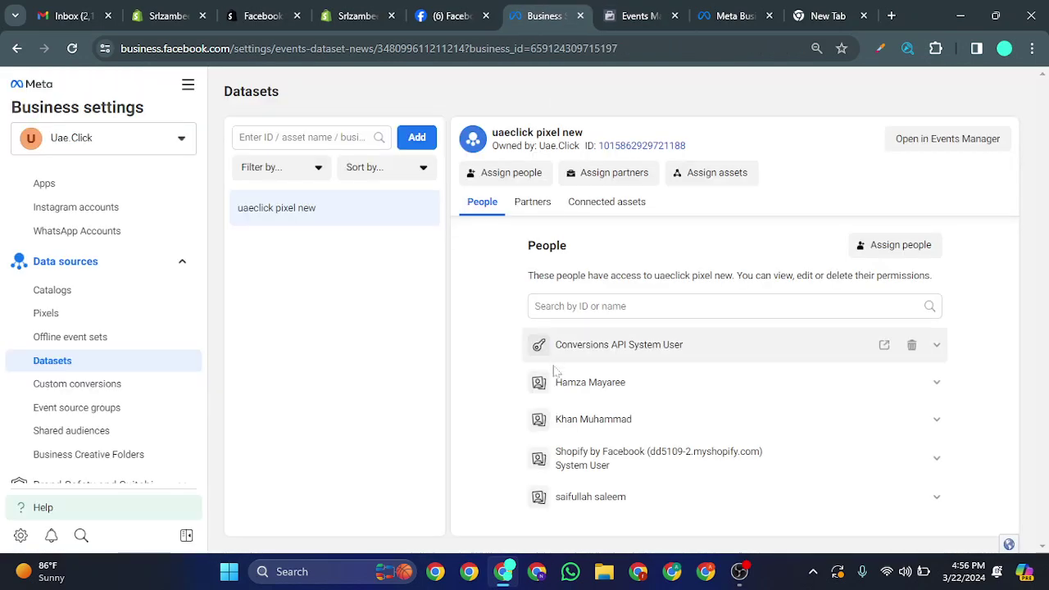
left_click(642, 15)
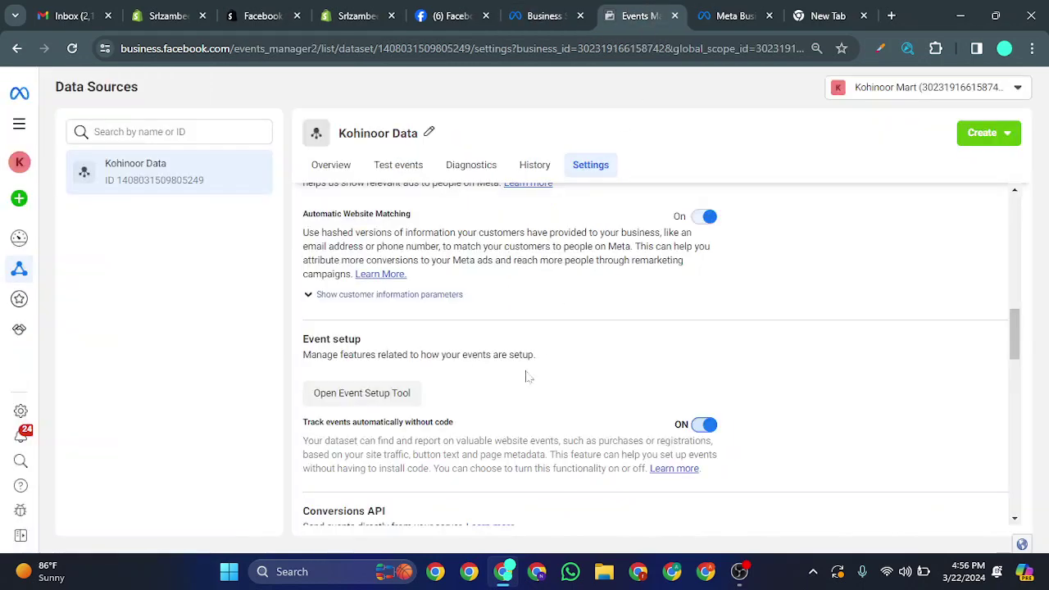
scroll(528, 377, "up", 2)
left_click(343, 167)
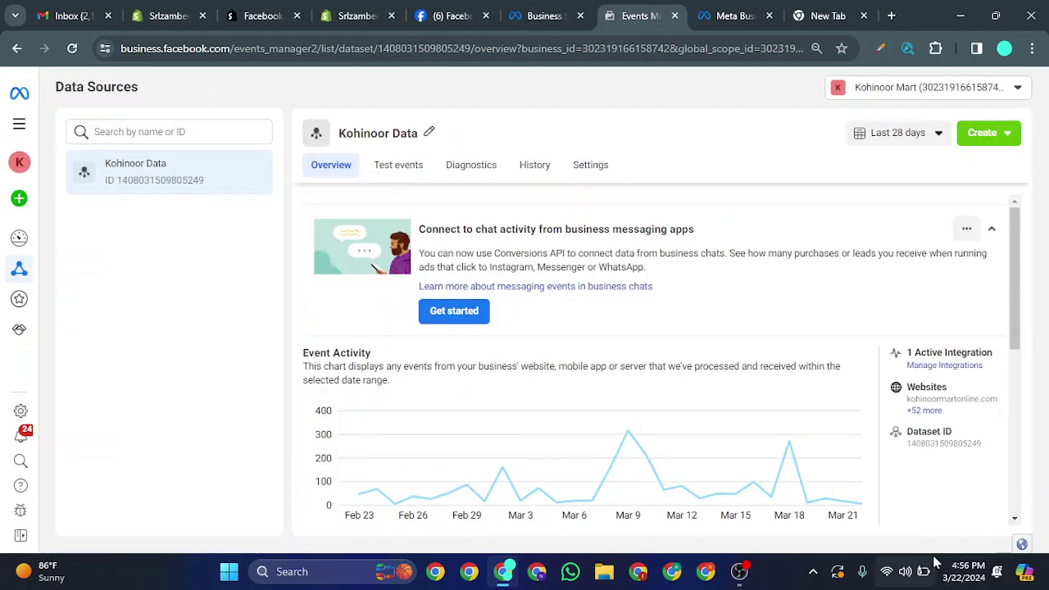
key("ctrl+l")
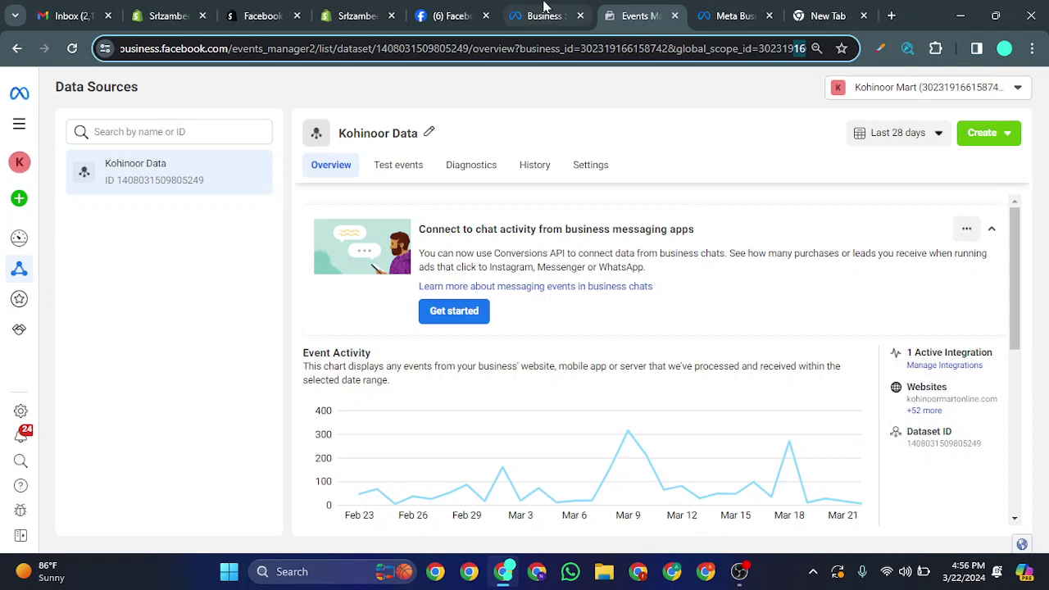
mouse_move(544, 6)
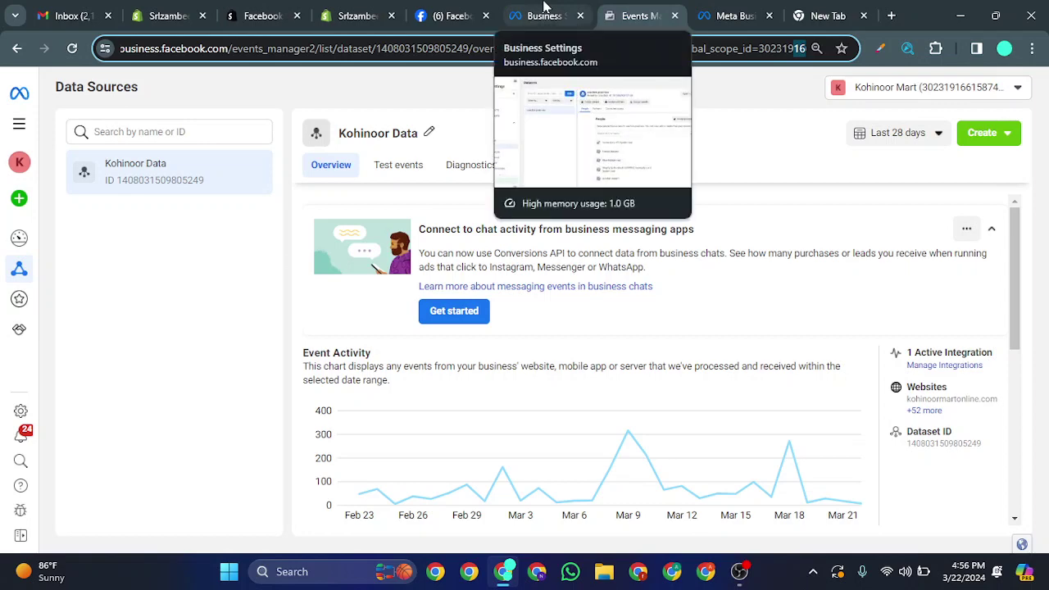
left_click(543, 7)
left_click(397, 7)
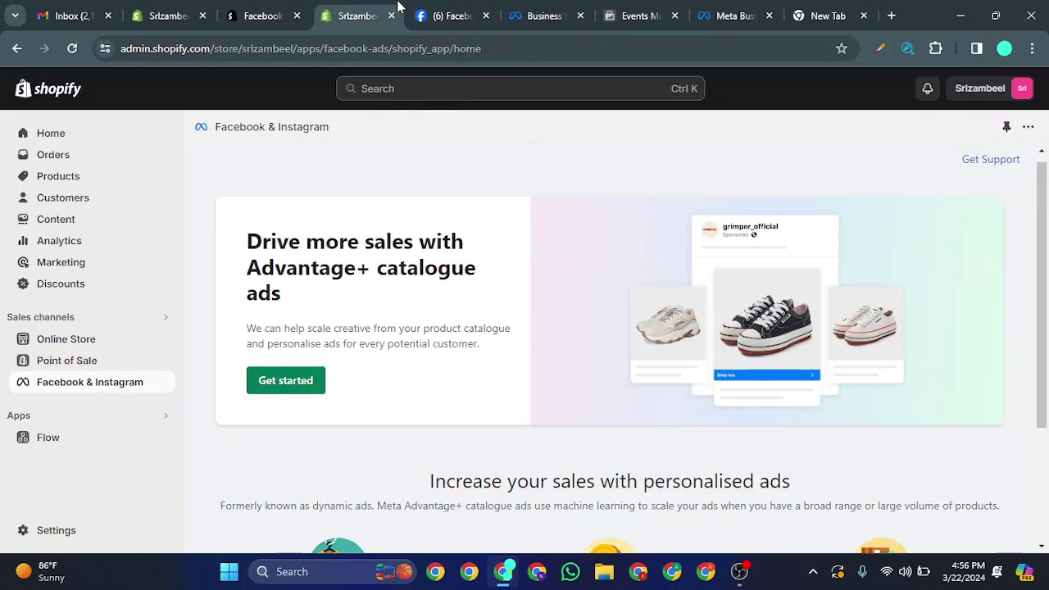
mouse_move(556, 28)
left_click(980, 88)
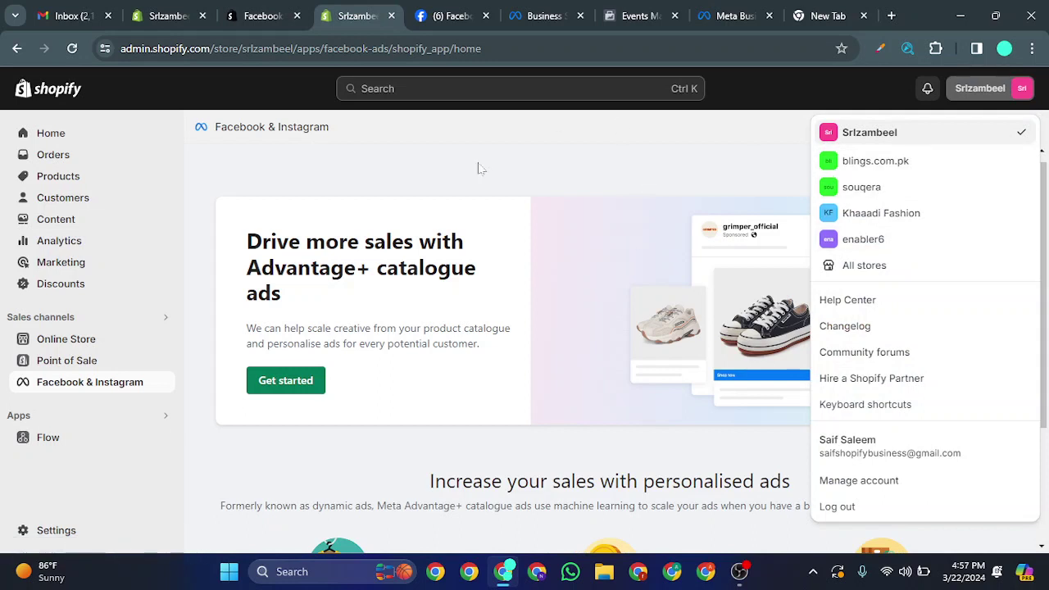
left_click(993, 88)
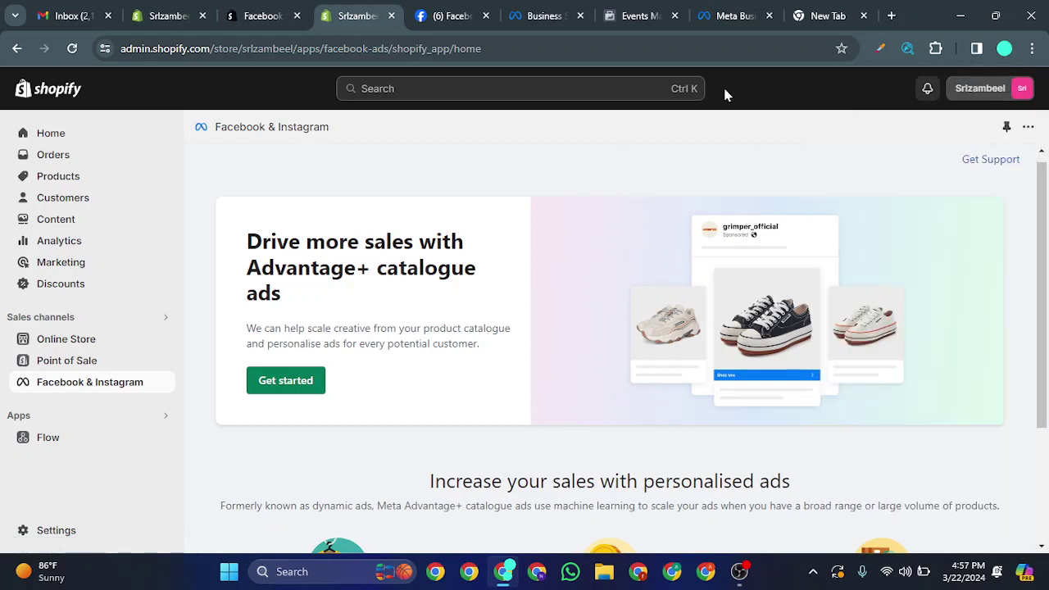
left_click(537, 14)
left_click(643, 14)
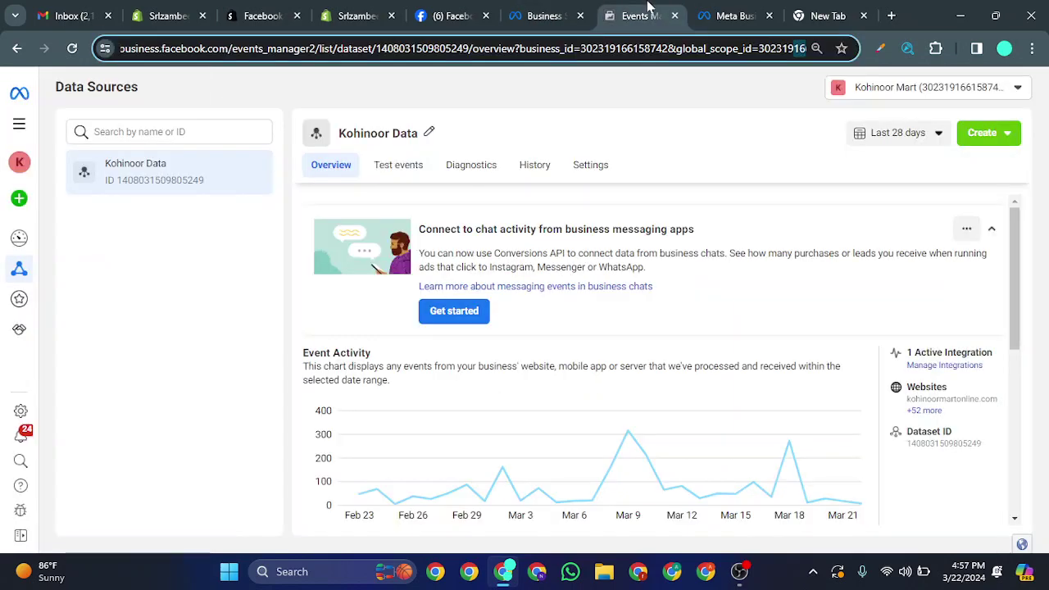
left_click(728, 14)
left_click(459, 11)
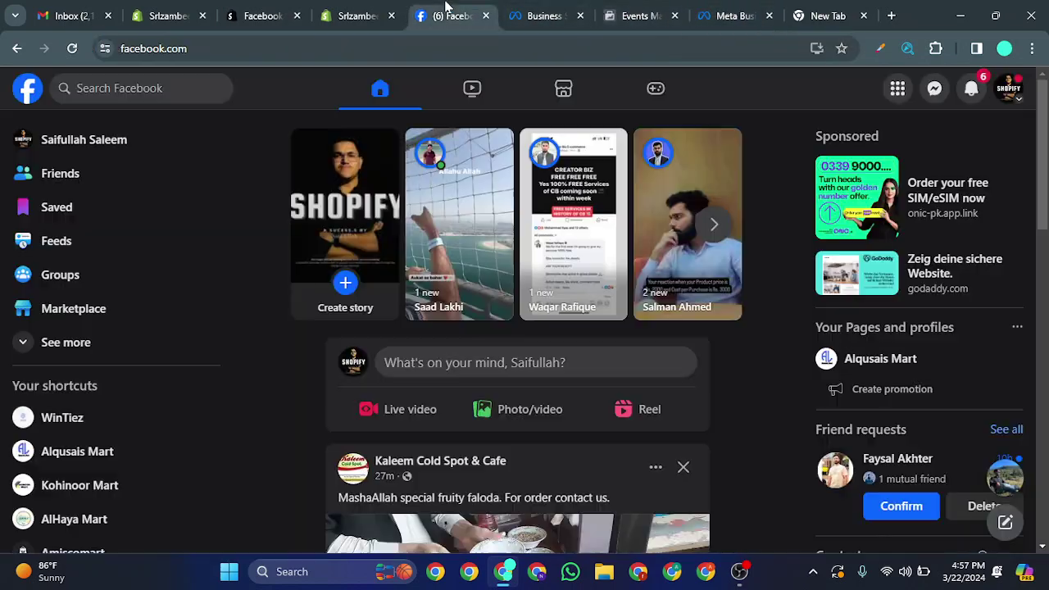
Open Billing & payments for the Uae.Click business in a new browser tab from Business settings, and switch to it.
left_click(542, 12)
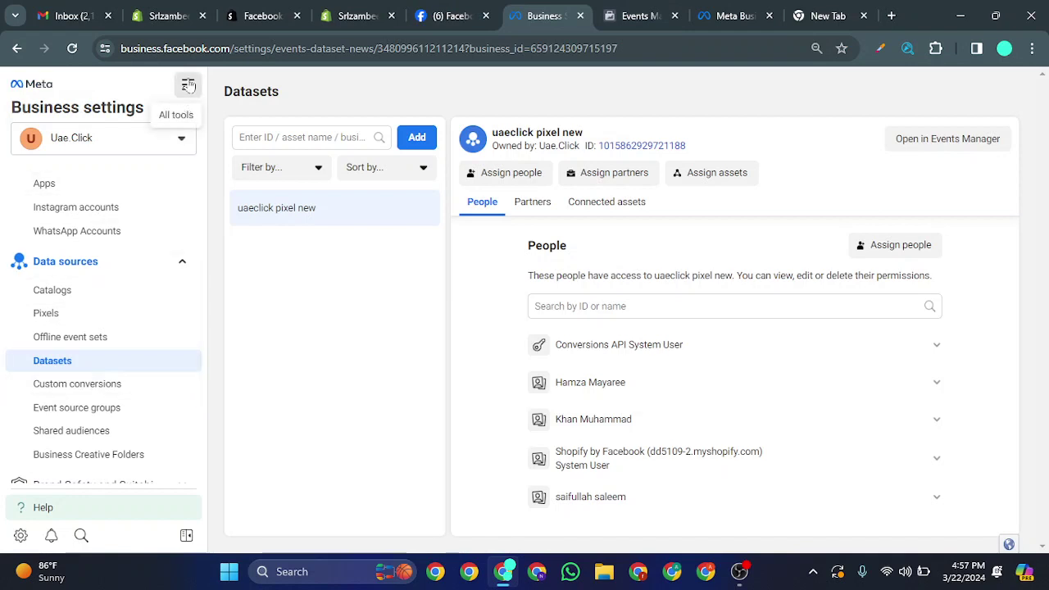
left_click(188, 85)
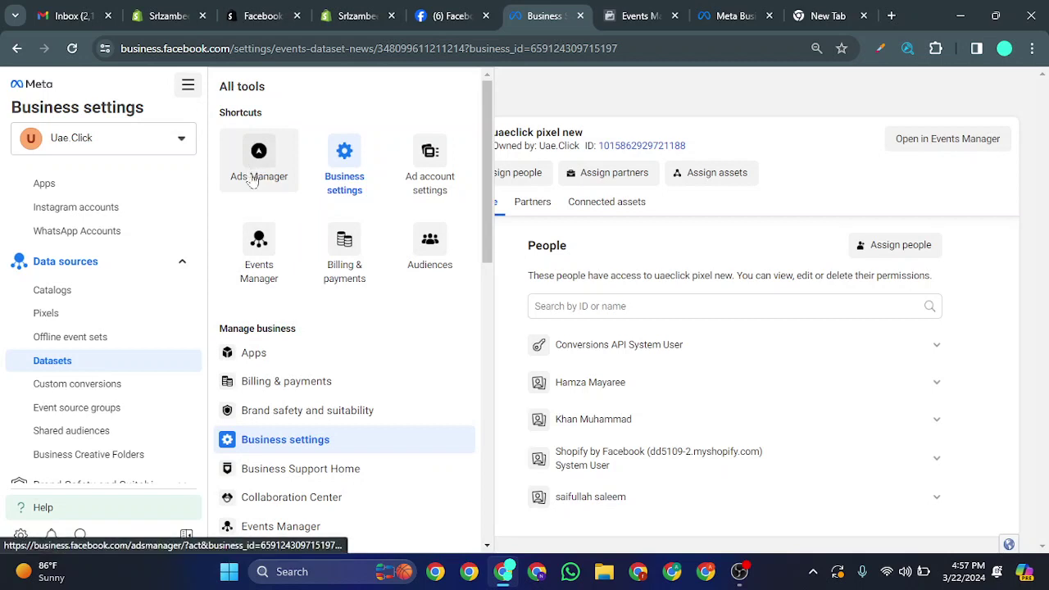
right_click(336, 256)
left_click(377, 269)
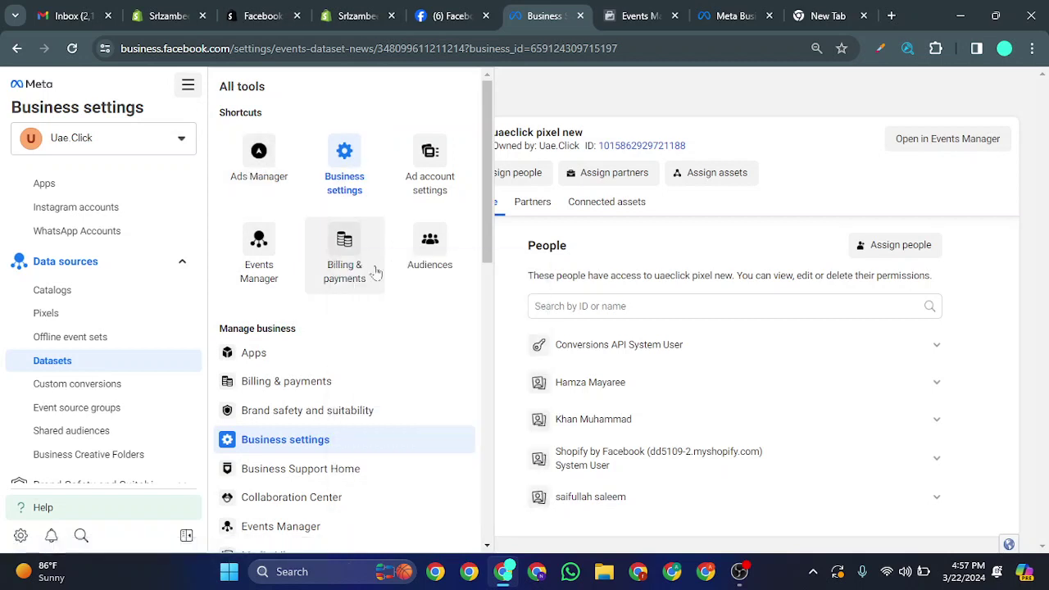
left_click(598, 15)
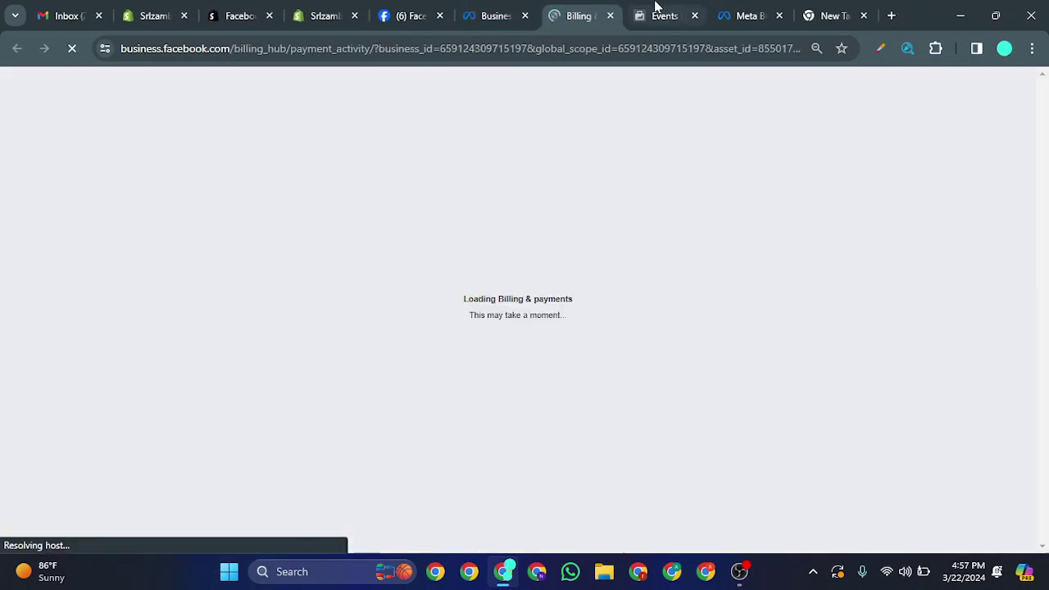
Close the Events and Meta B browser tabs and highlight the UAECLICK ad account's current balance.
middle_click(655, 9)
middle_click(656, 8)
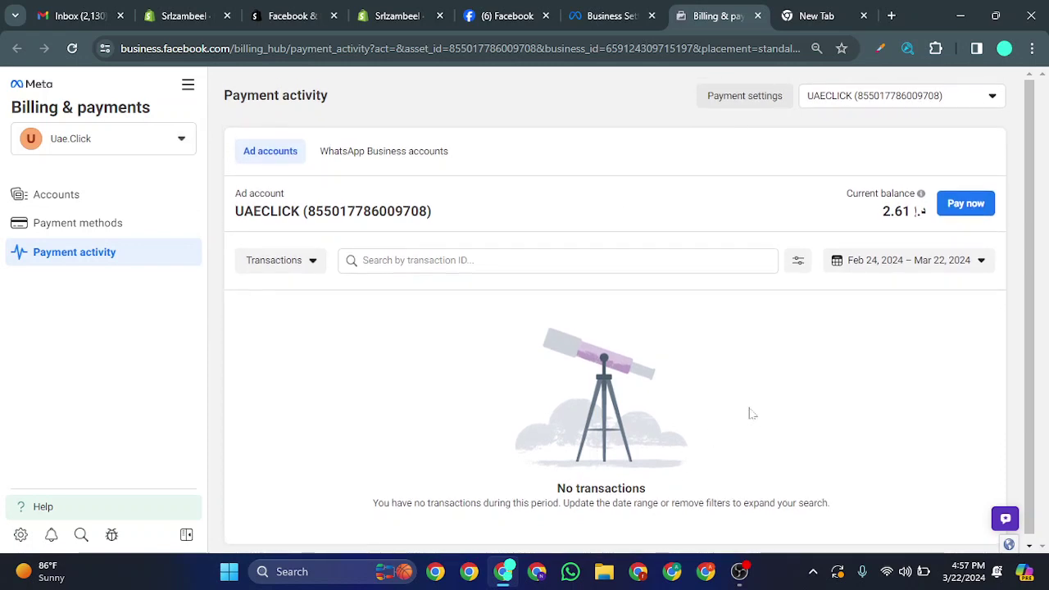
left_click_drag(880, 211, 903, 212)
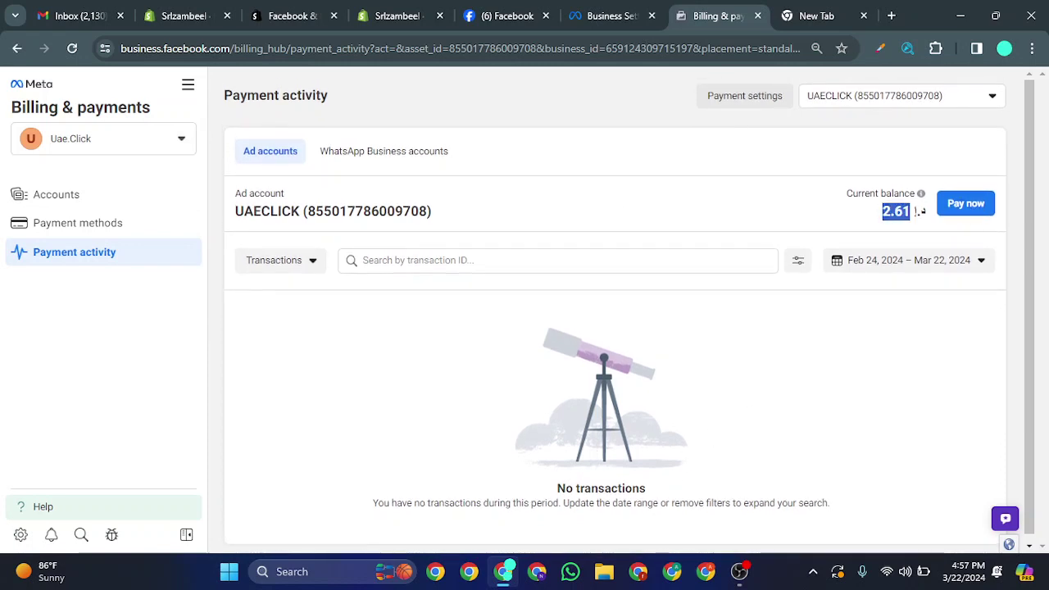
Switch the payment activity view to the Win Tiez ad account.
left_click(901, 95)
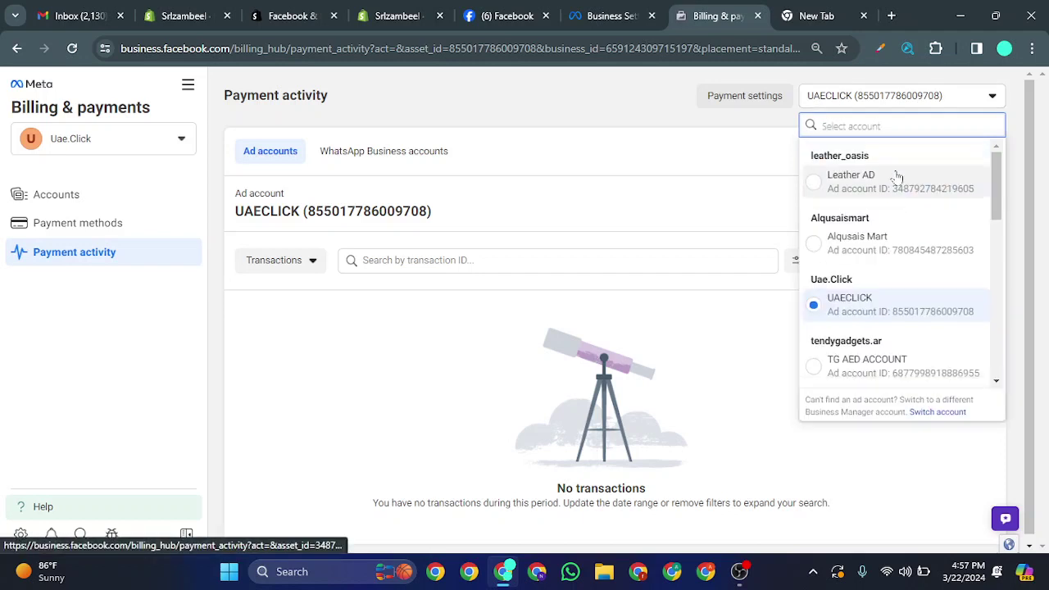
scroll(906, 340, "down", 2)
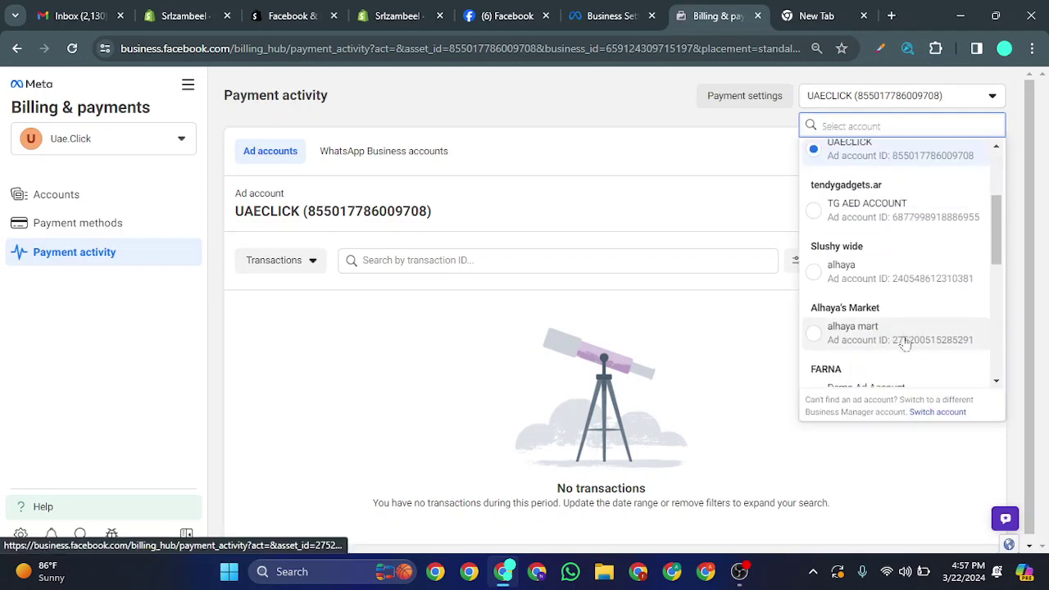
scroll(905, 344, "down", 2)
scroll(899, 352, "down", 2)
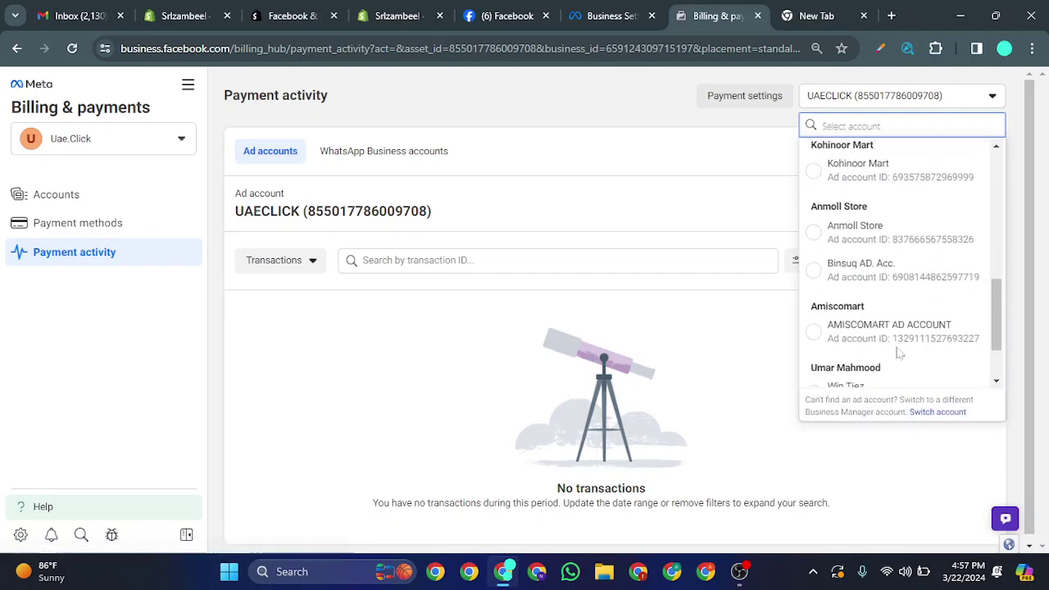
scroll(899, 332, "down", 1)
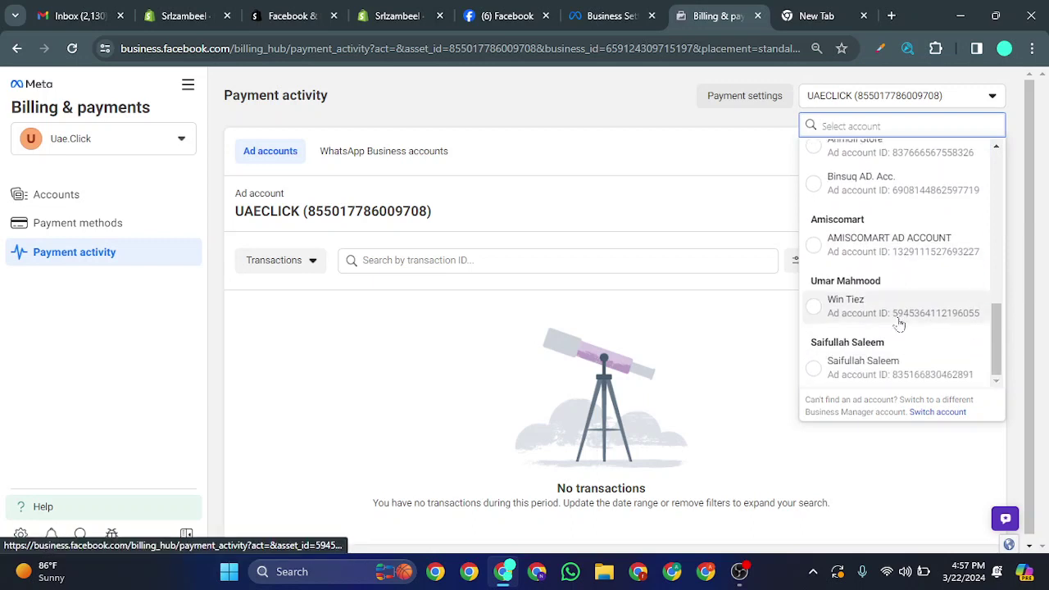
left_click(897, 329)
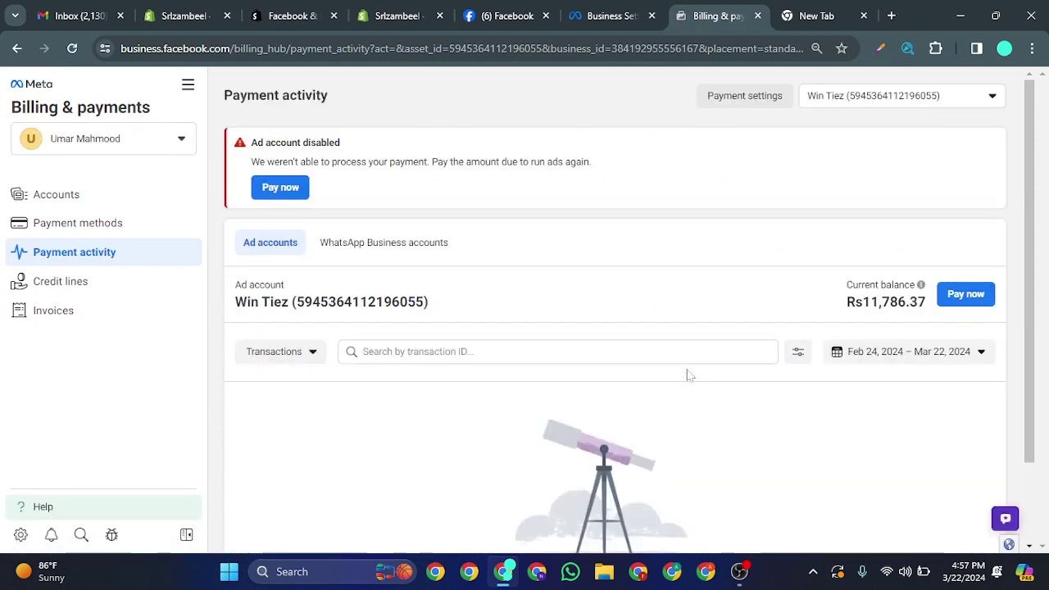
left_click(881, 96)
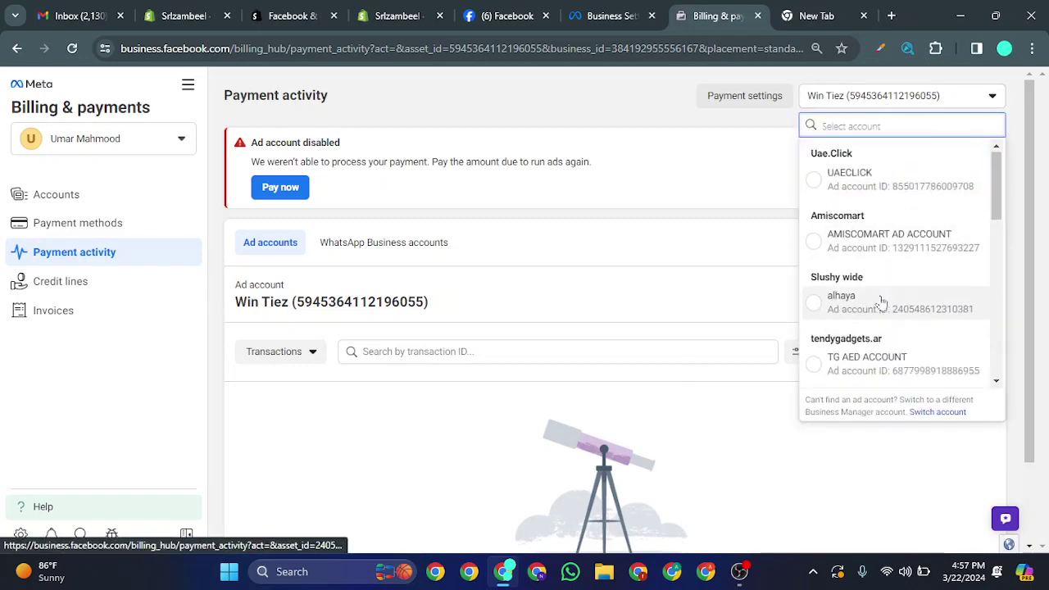
scroll(883, 299, "down", 10)
scroll(883, 302, "up", 10)
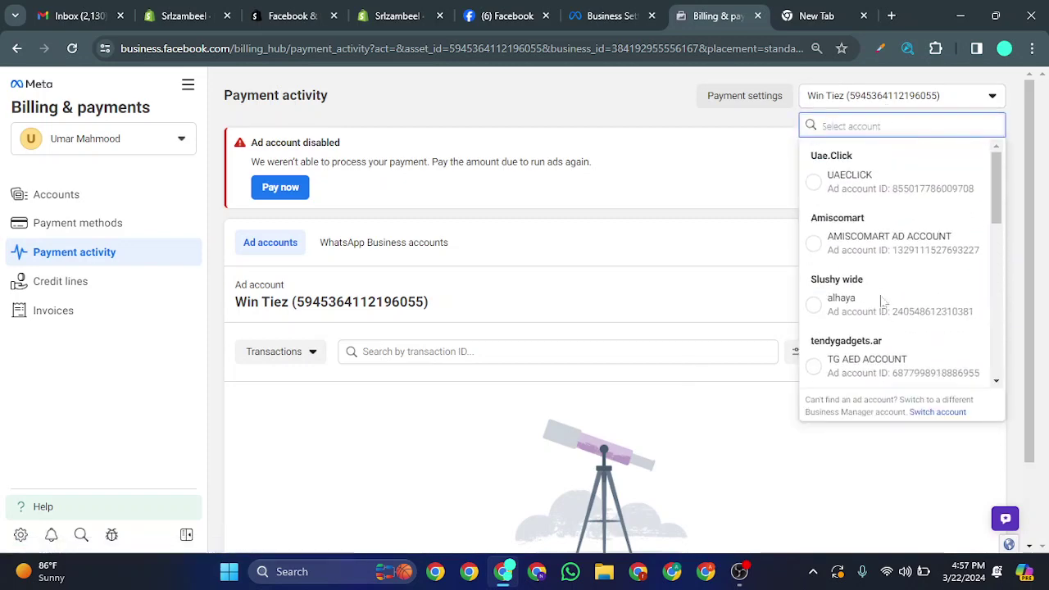
left_click(531, 115)
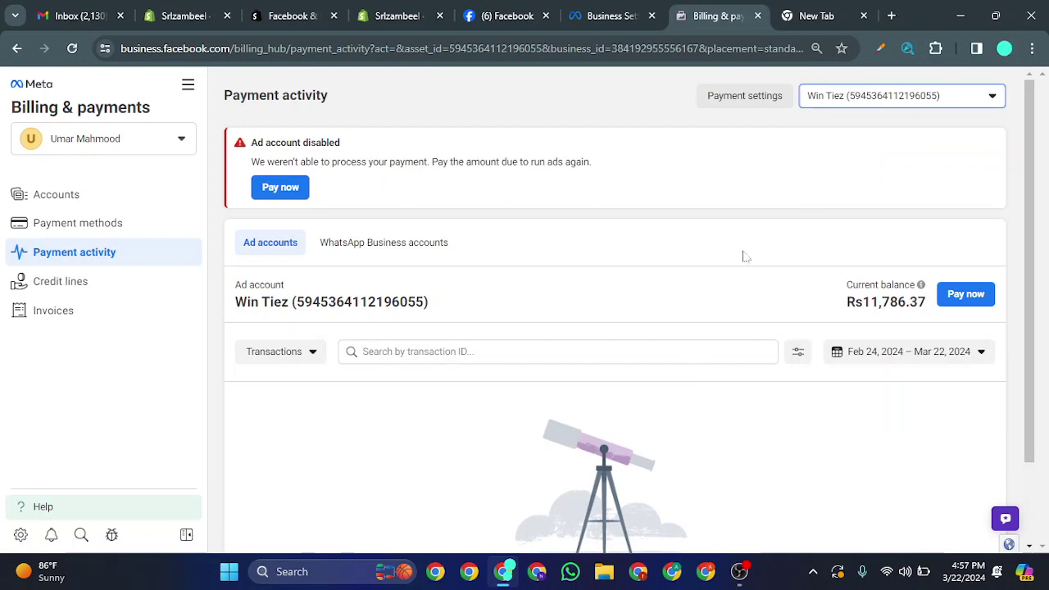
Set the date range of the Win Tiez payment activity to Lifetime.
left_click(111, 251)
left_click(928, 348)
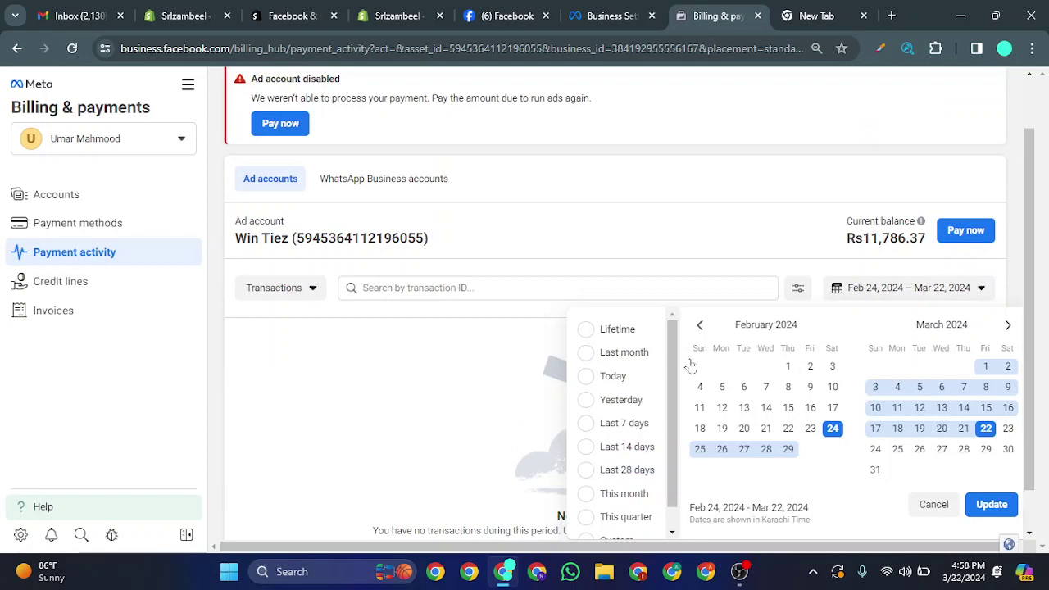
left_click(614, 330)
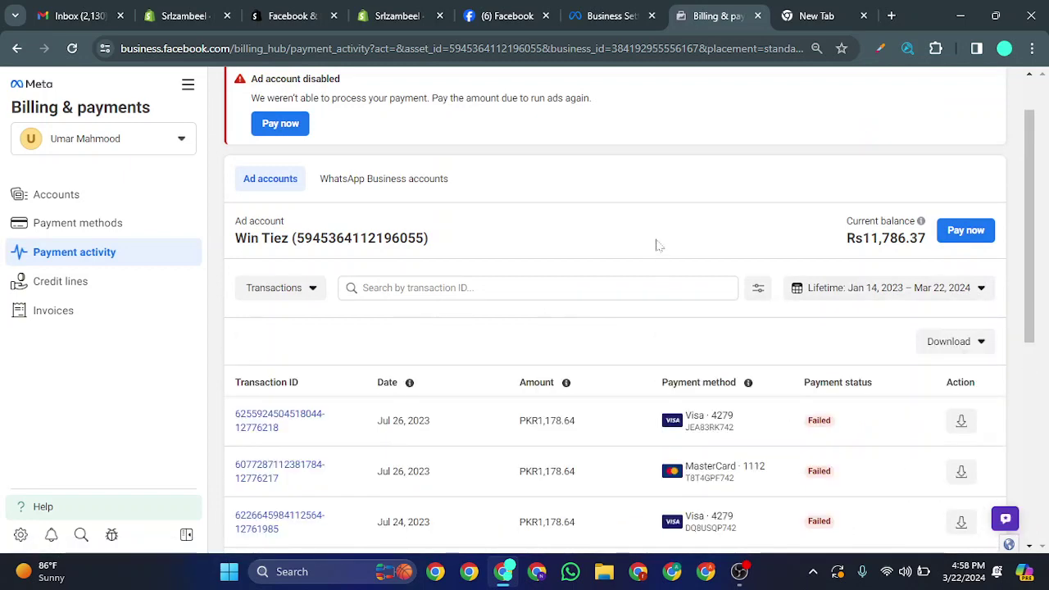
scroll(655, 245, "down", 5)
scroll(672, 311, "up", 6)
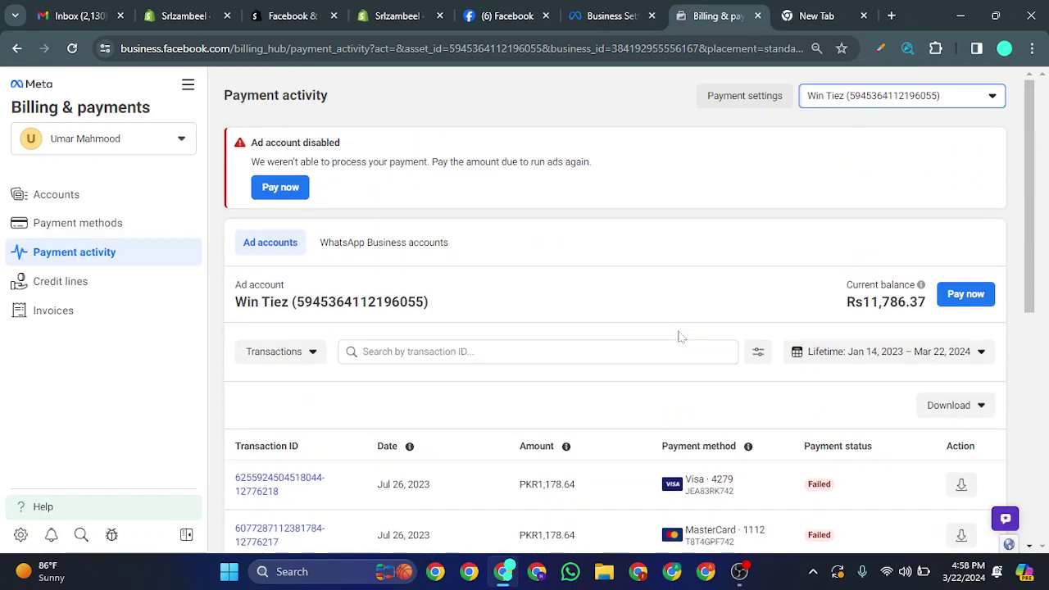
scroll(679, 336, "down", 5)
scroll(679, 335, "up", 5)
left_click_drag(841, 306, 905, 303)
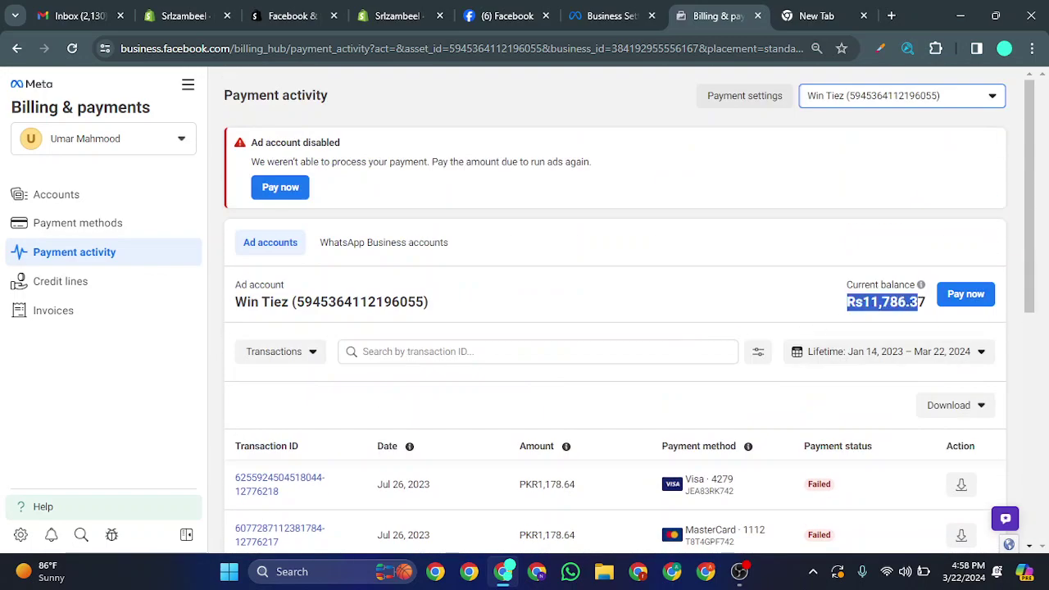
left_click(766, 293)
Load all older Win Tiez transactions back to January 2023 and examine their amounts, cards and payment statuses.
scroll(762, 369, "down", 5)
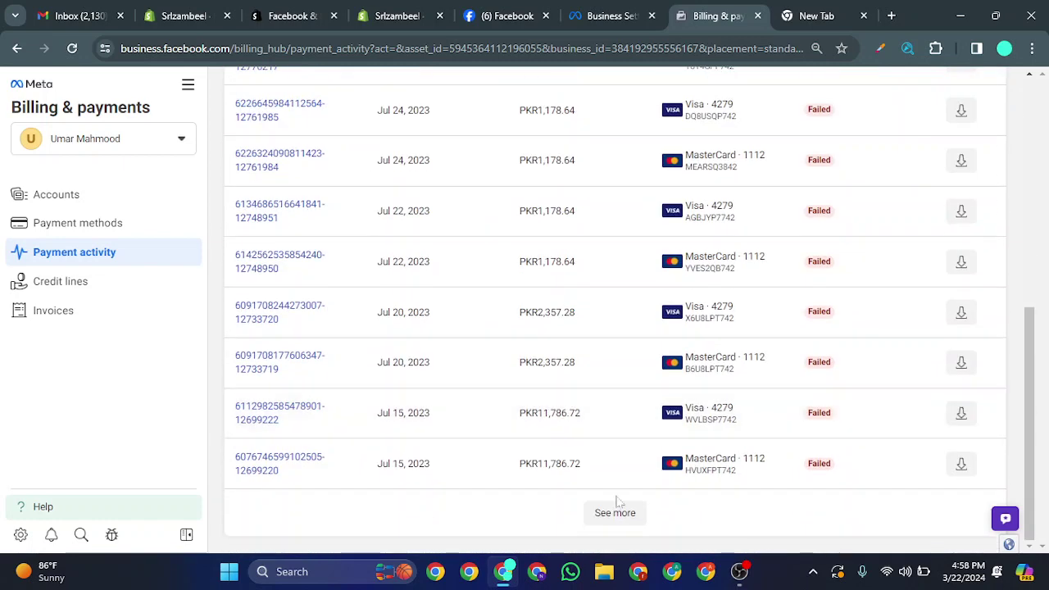
left_click(620, 506)
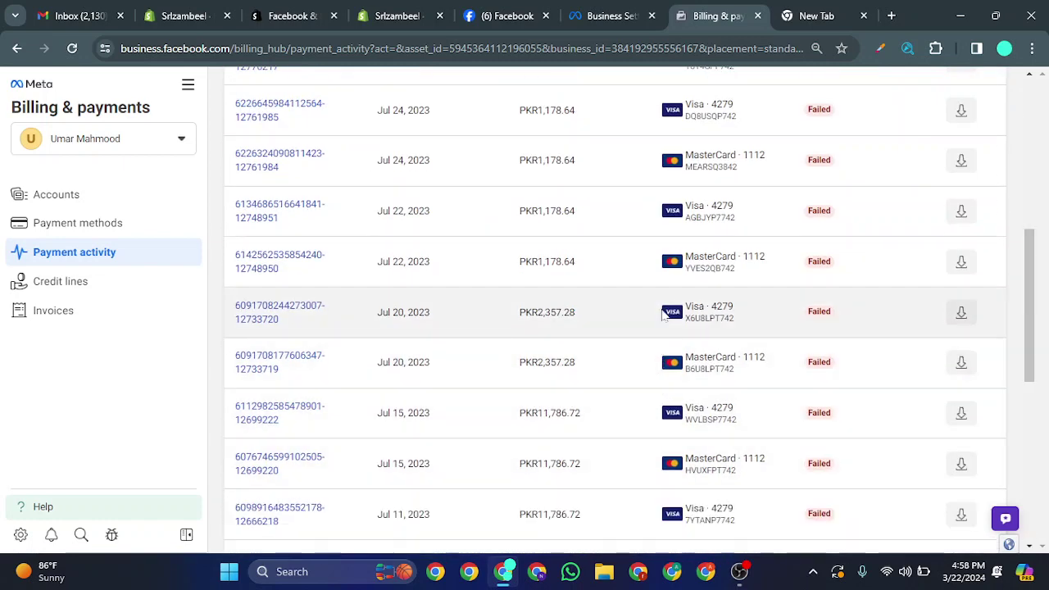
scroll(664, 315, "down", 5)
left_click(620, 510)
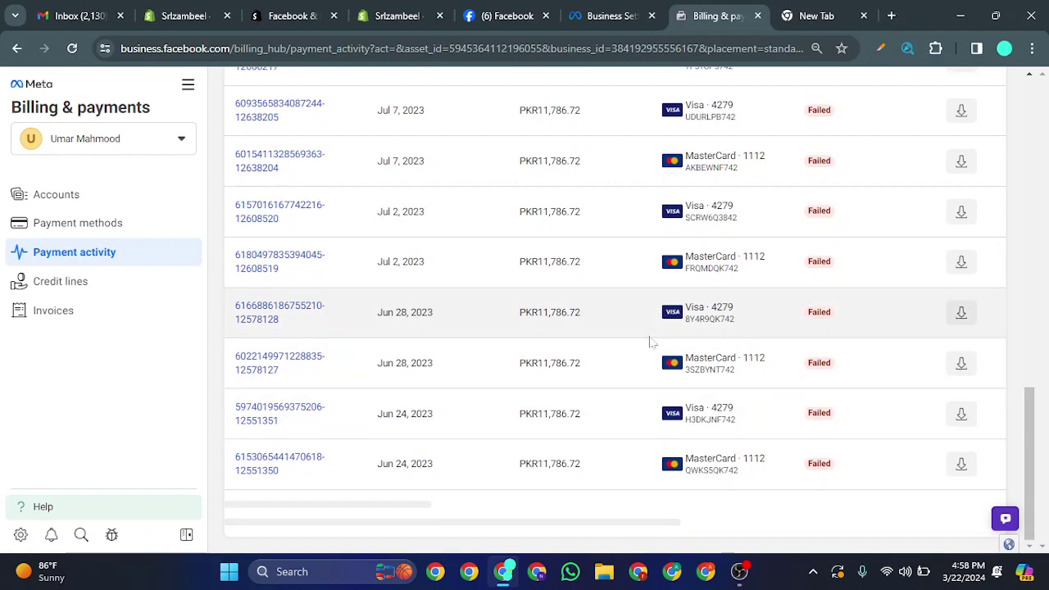
scroll(648, 344, "down", 5)
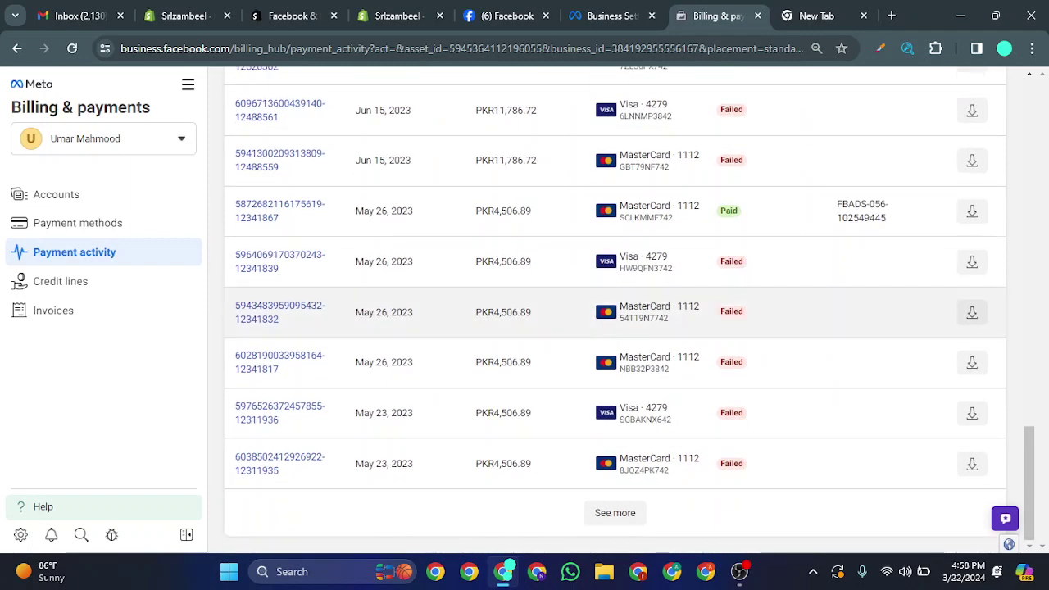
left_click(615, 510)
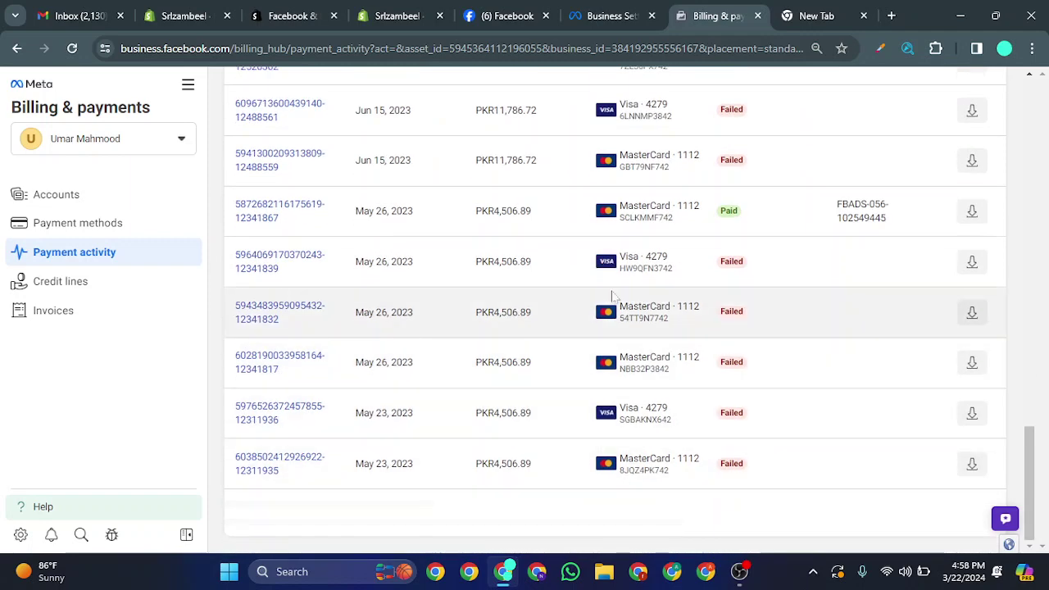
scroll(611, 295, "down", 5)
left_click(614, 516)
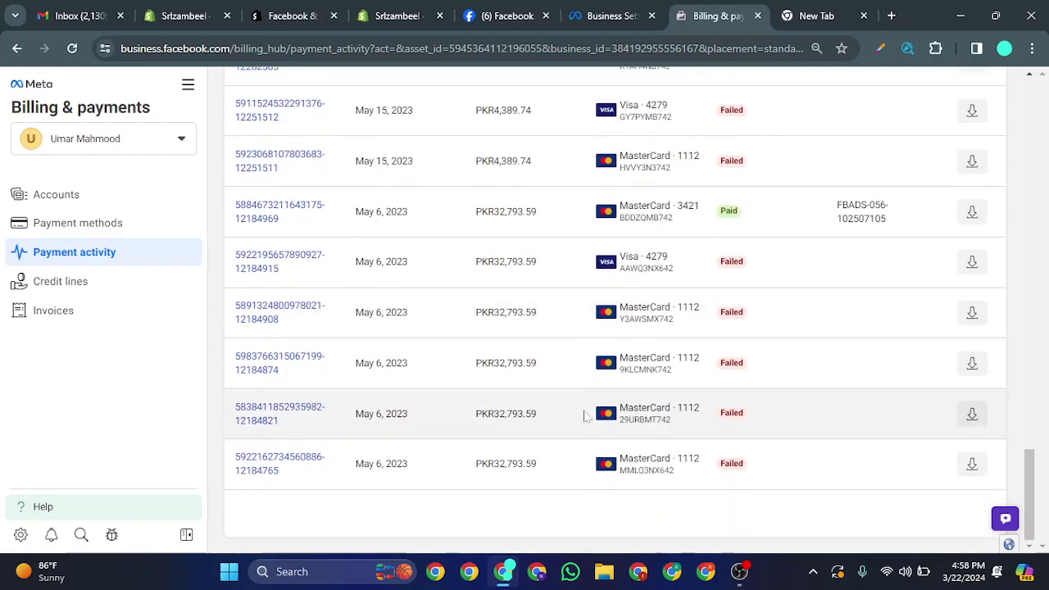
scroll(580, 363, "down", 5)
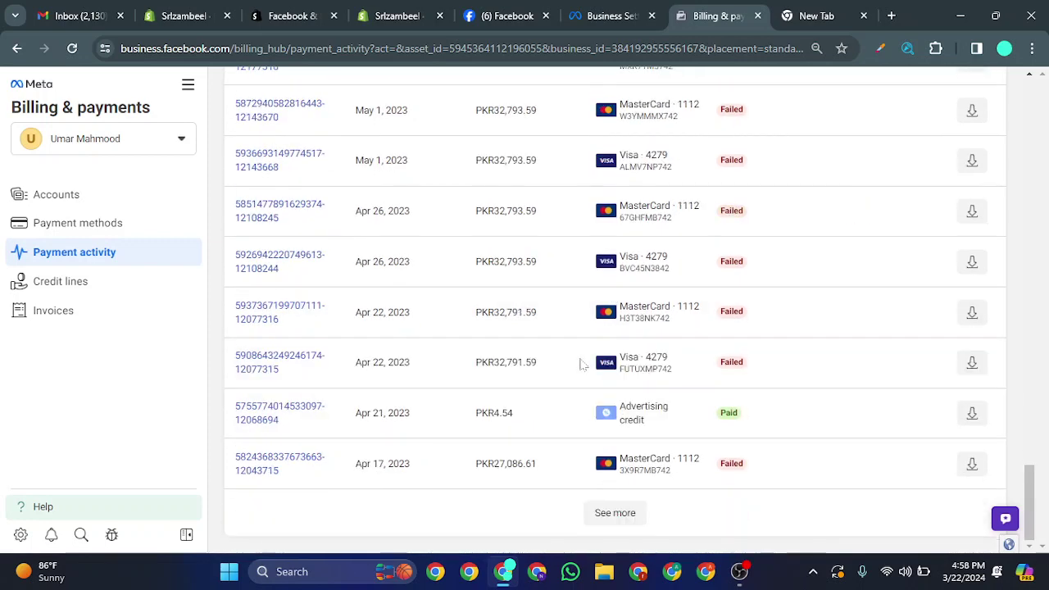
left_click(614, 516)
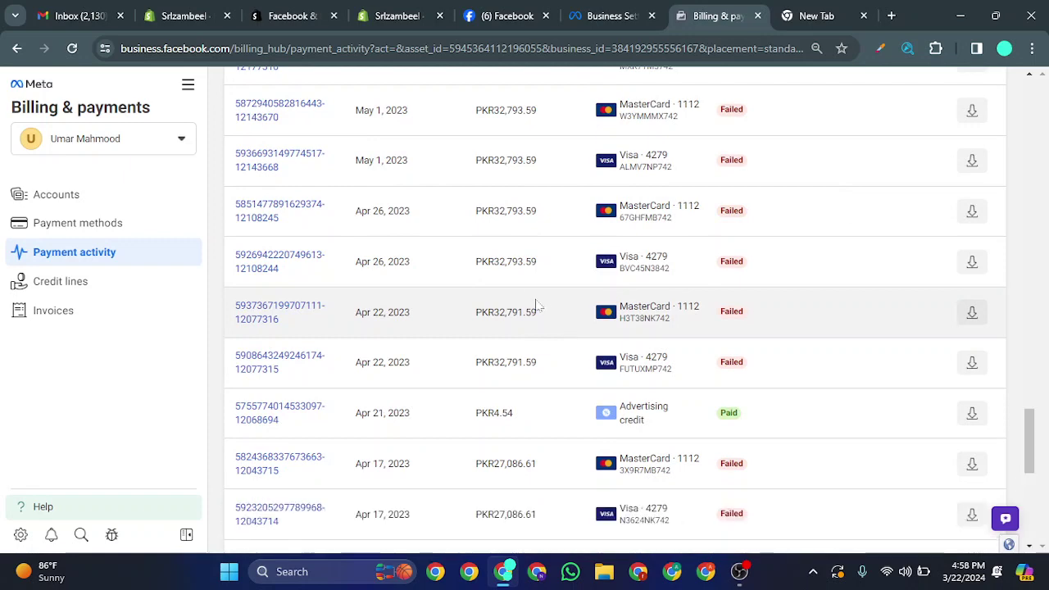
scroll(534, 305, "down", 5)
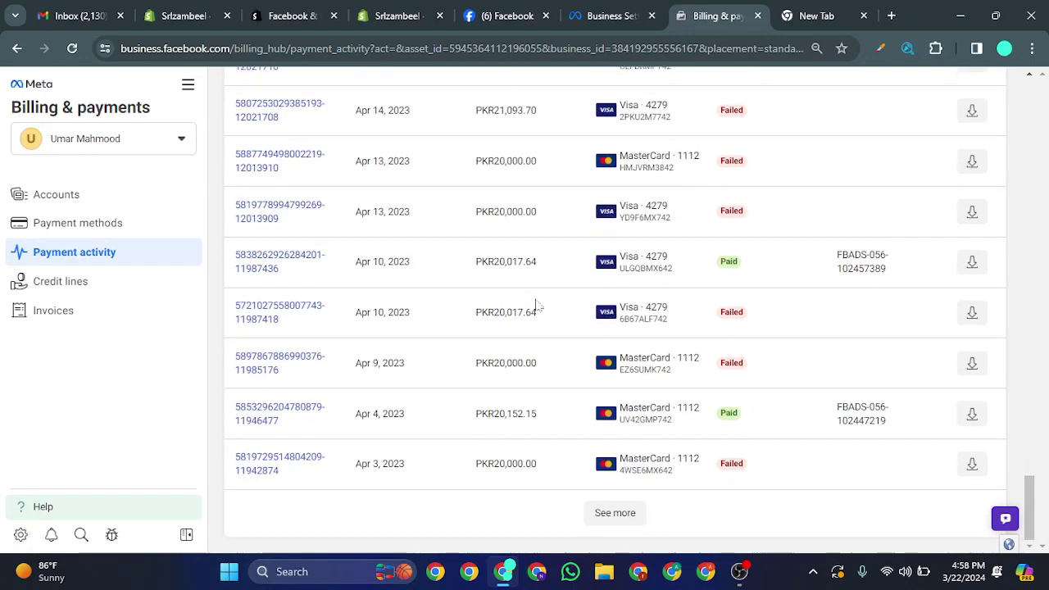
left_click(589, 511)
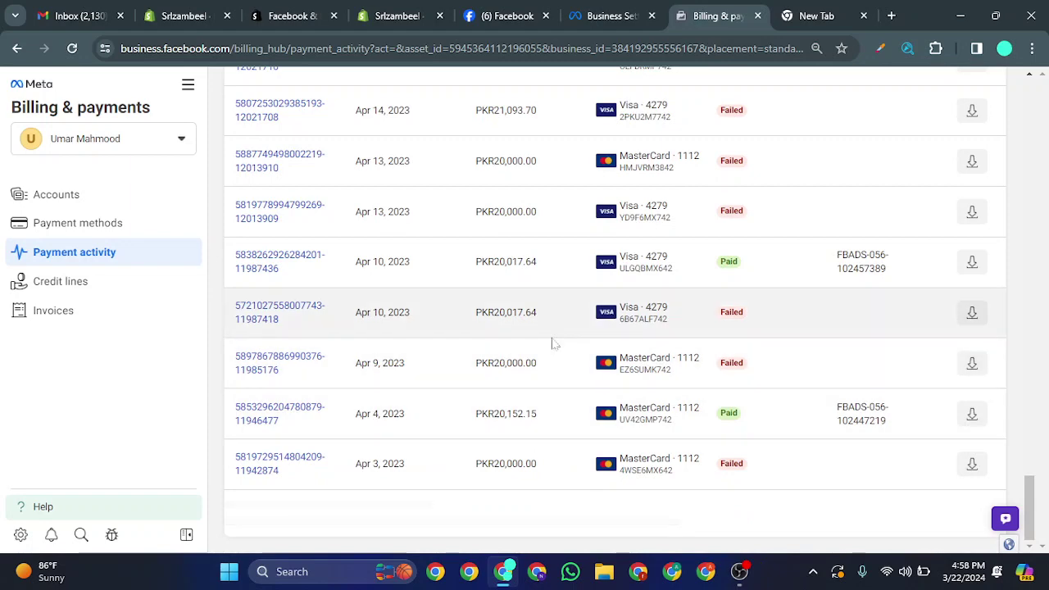
scroll(554, 344, "down", 10)
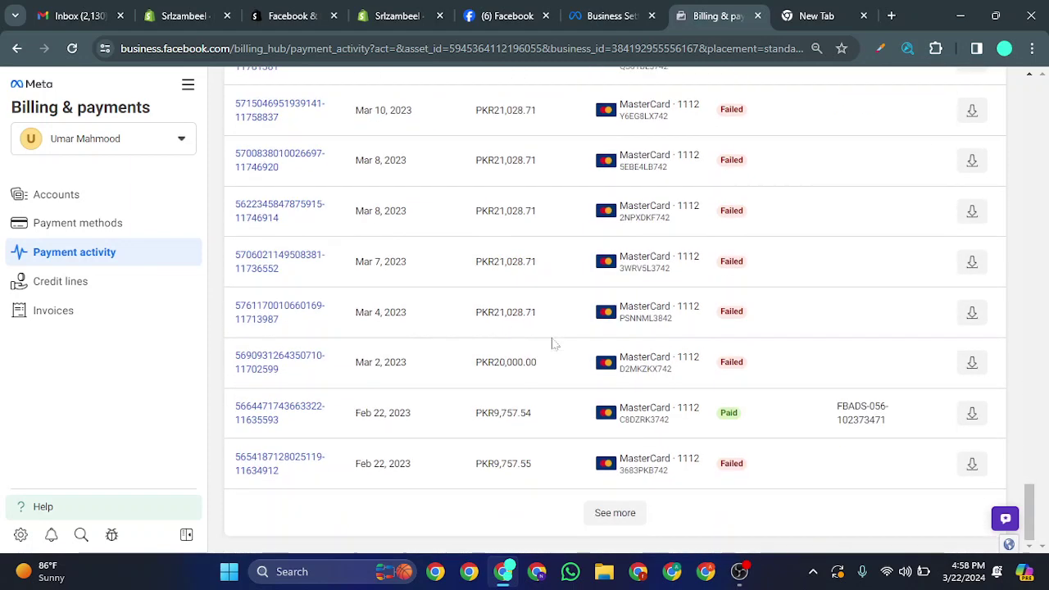
left_click(609, 514)
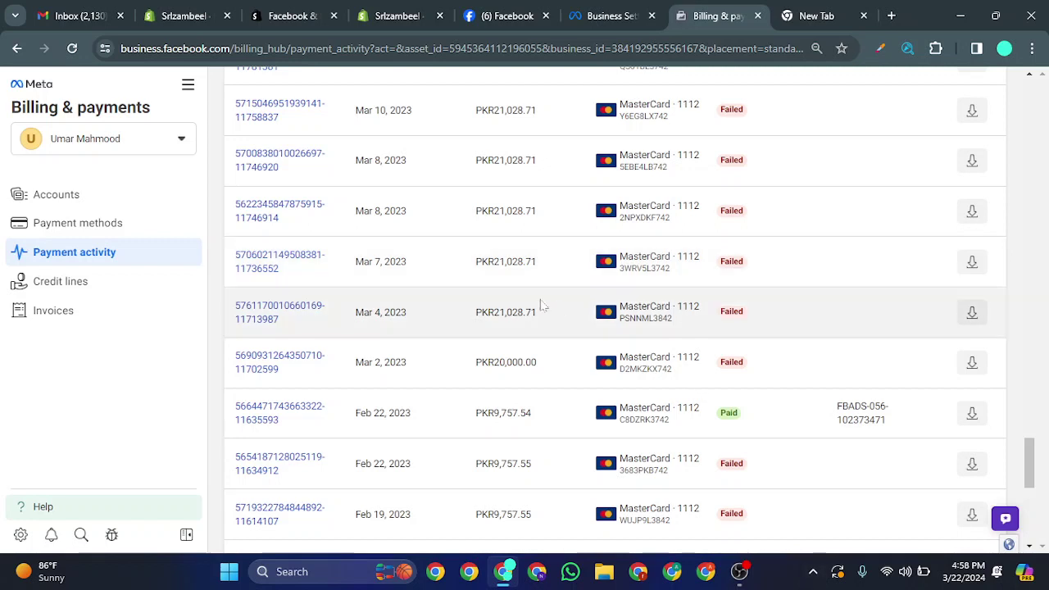
scroll(538, 304, "down", 6)
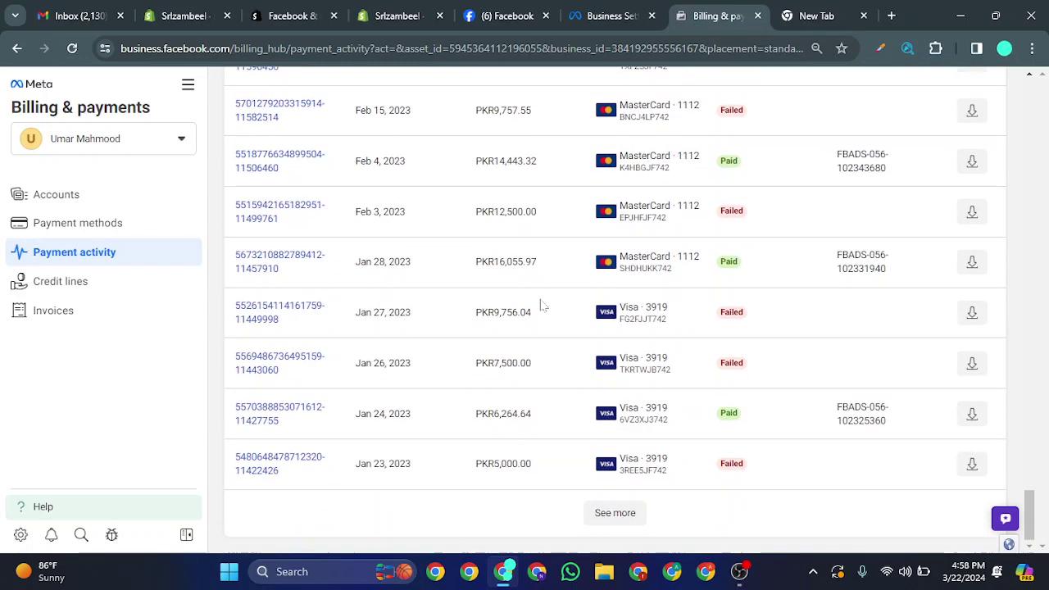
left_click(621, 516)
scroll(586, 307, "down", 4)
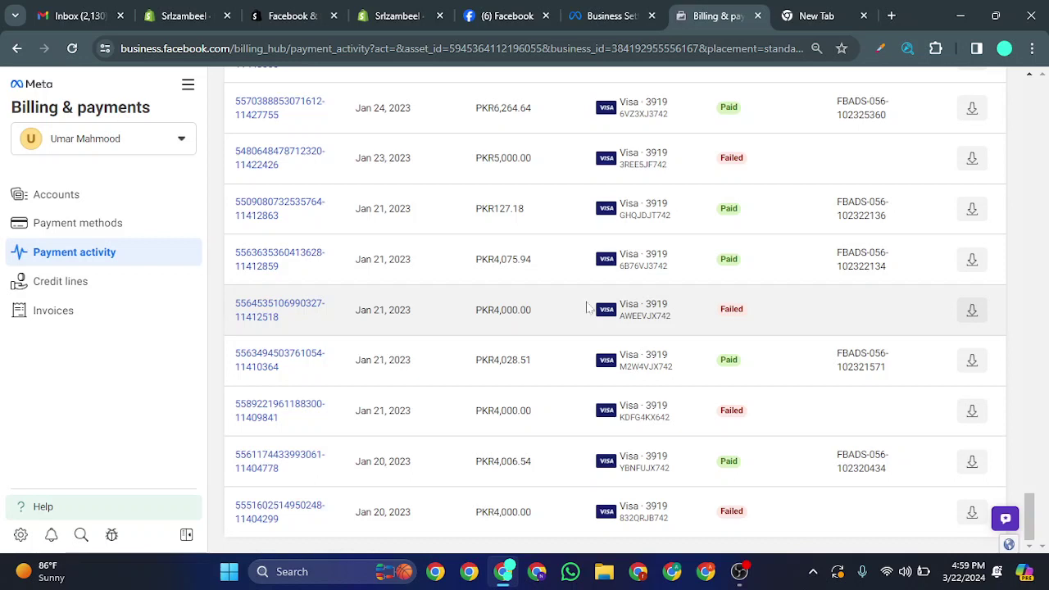
Switch the payment activity back to the UAECLICK ad account through the extended list of ad accounts.
scroll(586, 307, "up", 20)
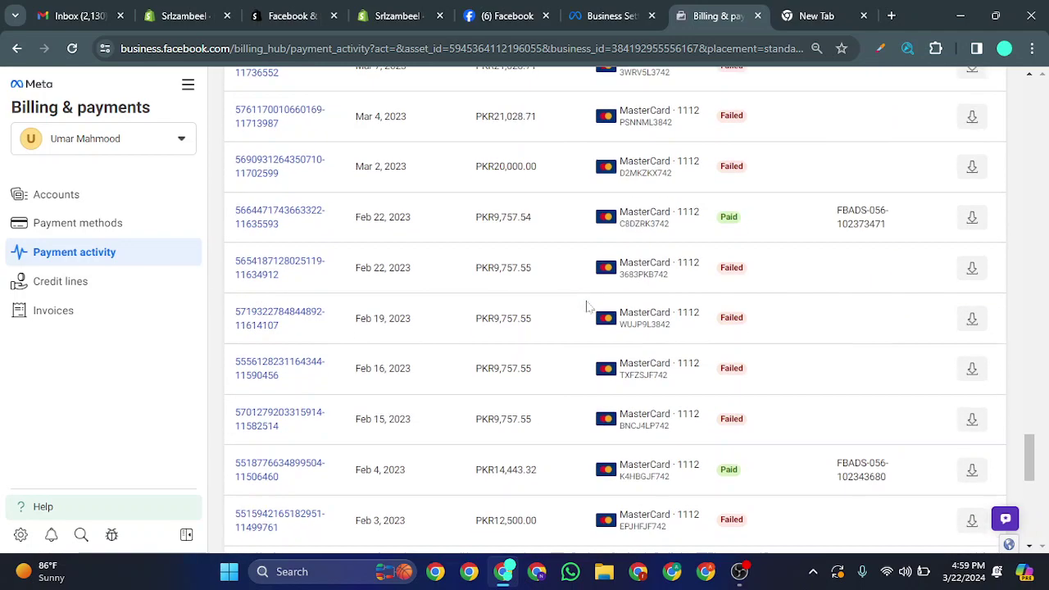
scroll(587, 304, "up", 1)
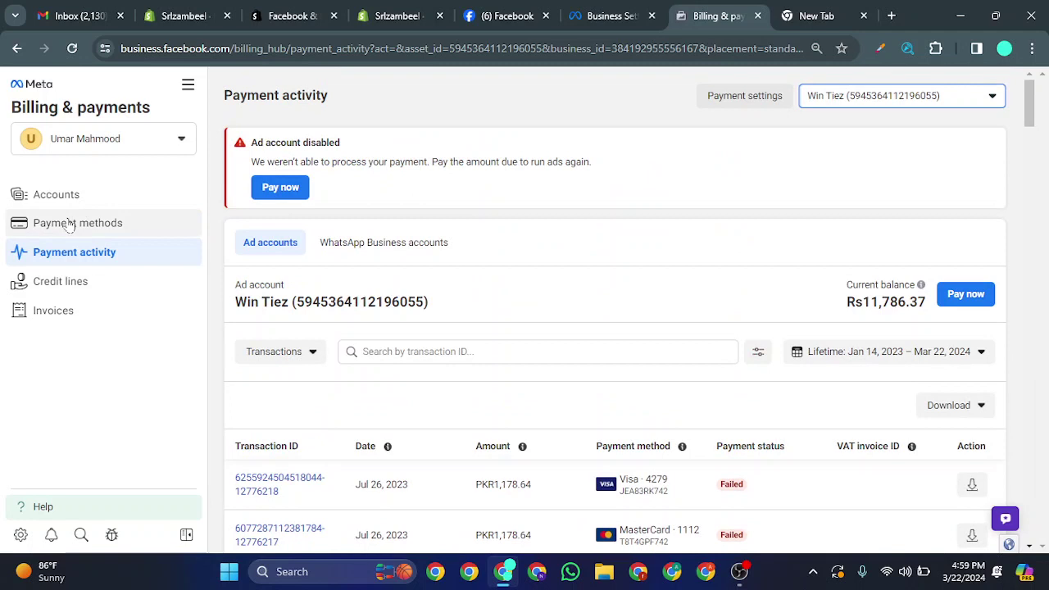
left_click(942, 102)
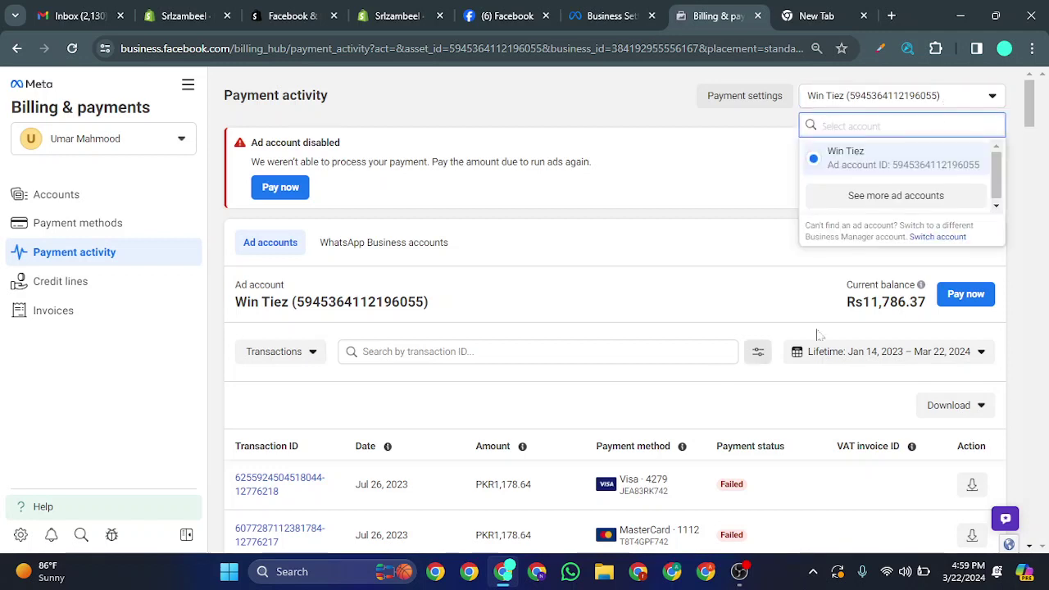
left_click(877, 196)
left_click(870, 179)
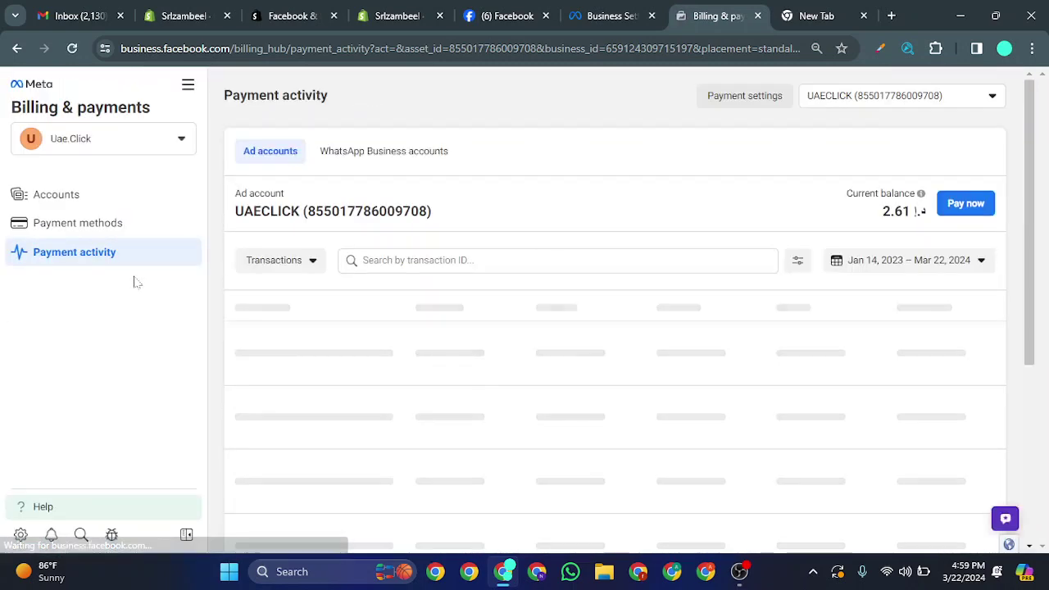
Review the Uae.Click payment methods and the UAECLICK entry with its extra options on the Accounts page.
left_click(98, 226)
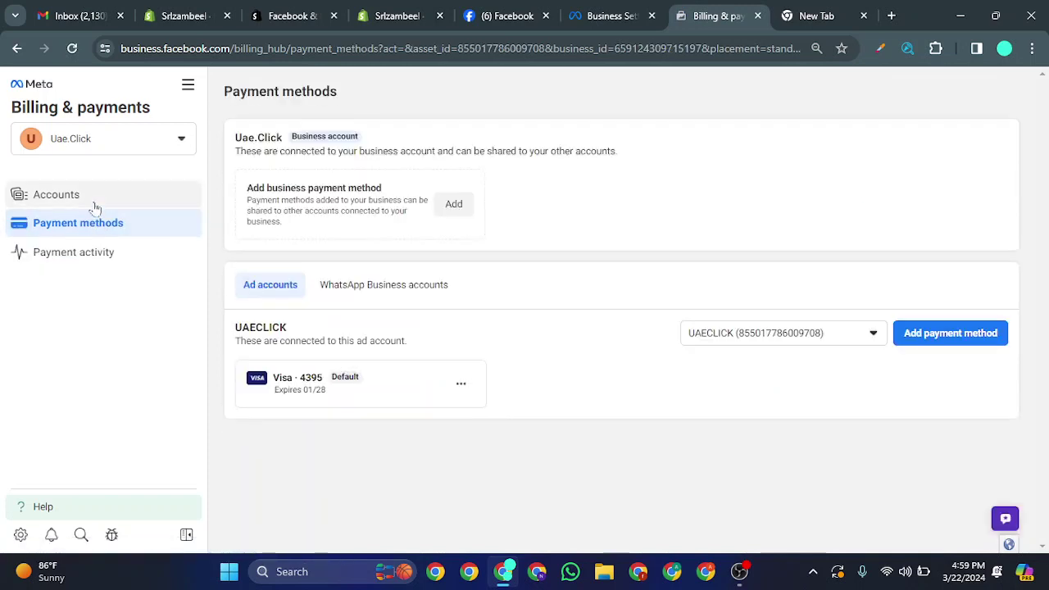
left_click(79, 197)
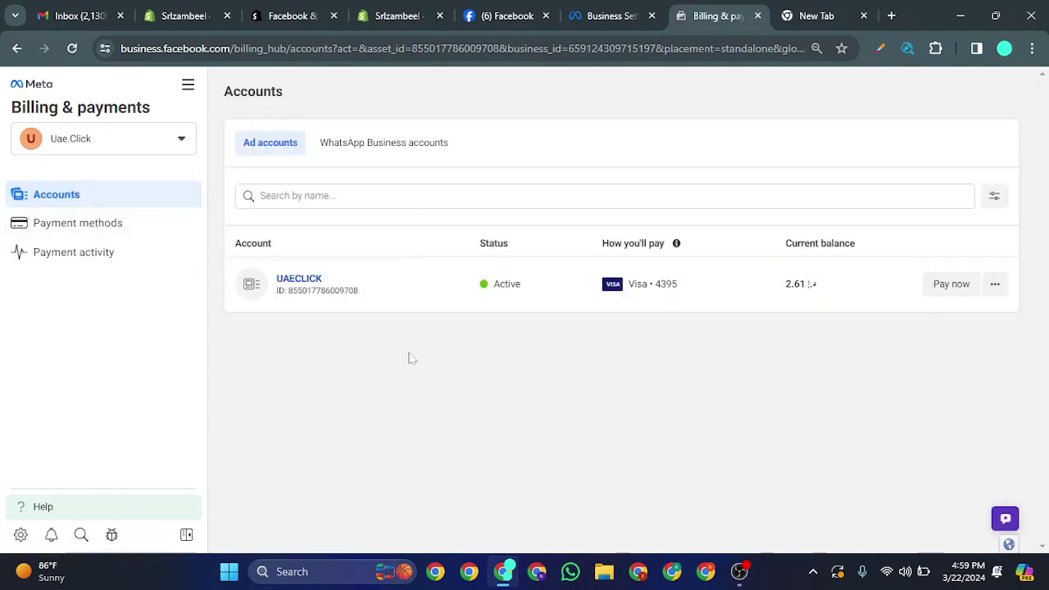
left_click(995, 285)
left_click(751, 339)
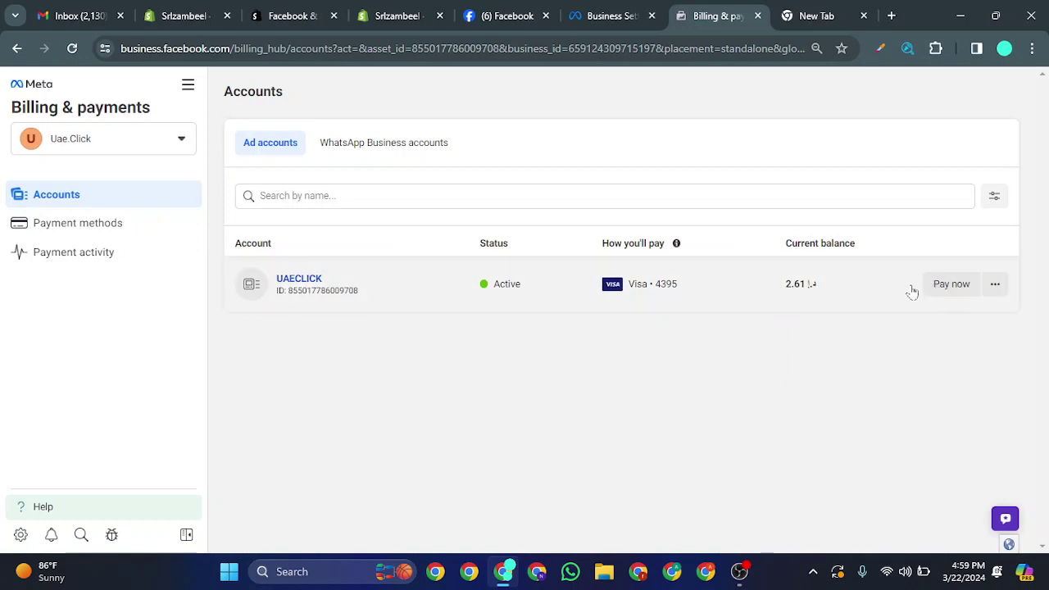
Switch Billing & payments from Uae.Click to the Amiscomart business and open its Accounts page.
left_click_drag(606, 288, 683, 286)
left_click(953, 160)
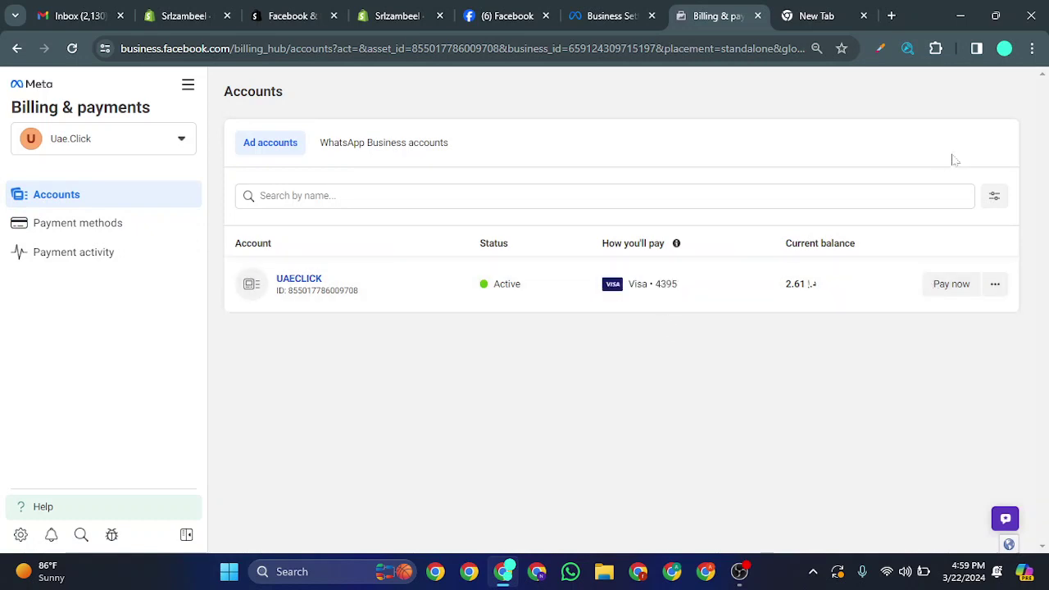
left_click(140, 136)
scroll(164, 328, "down", 5)
key("Escape")
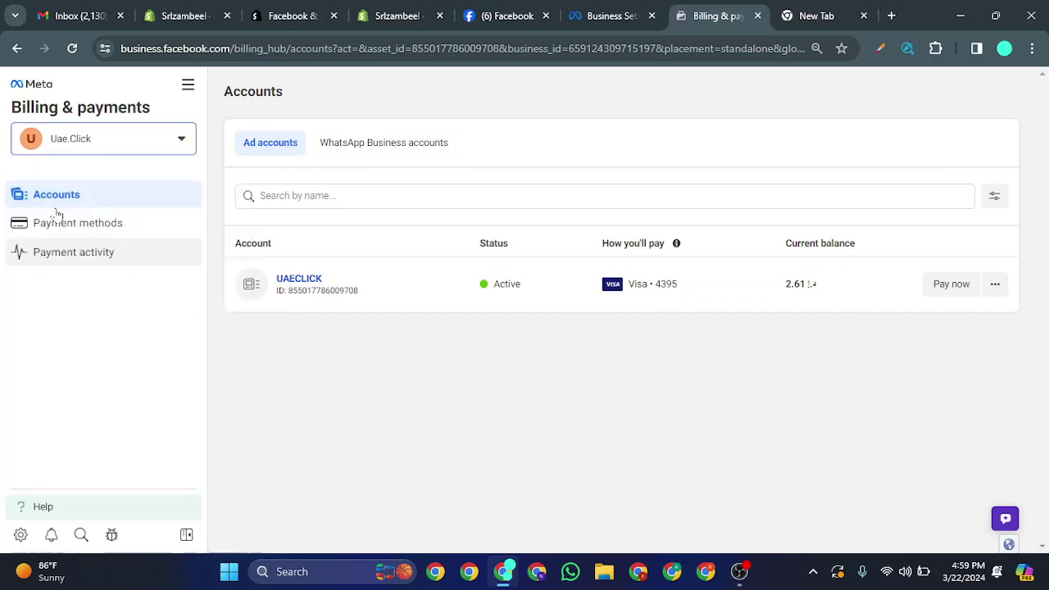
left_click(150, 148)
scroll(137, 369, "up", 2)
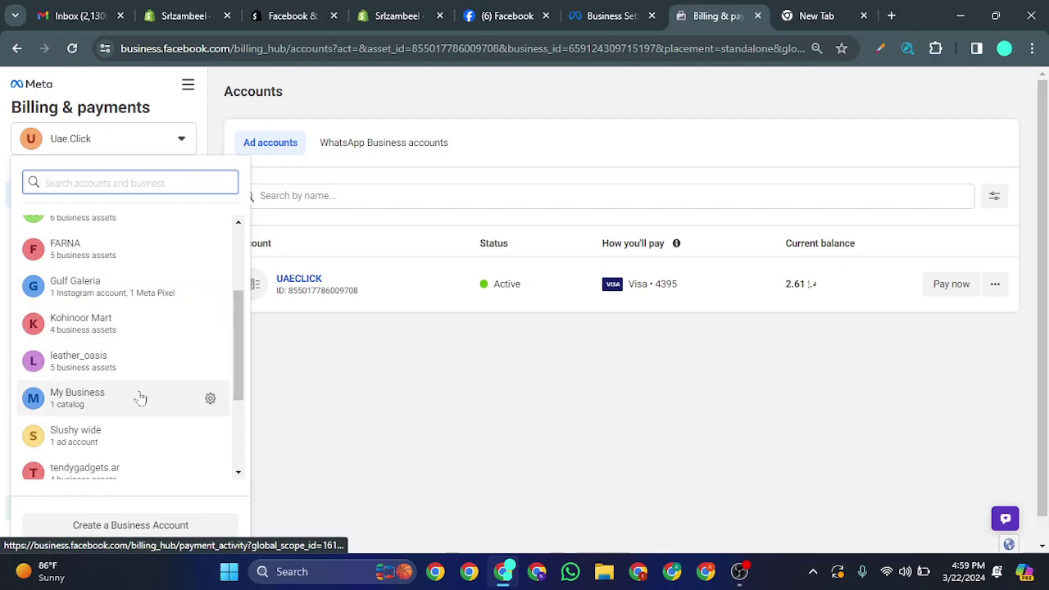
scroll(141, 395, "up", 3)
left_click(136, 330)
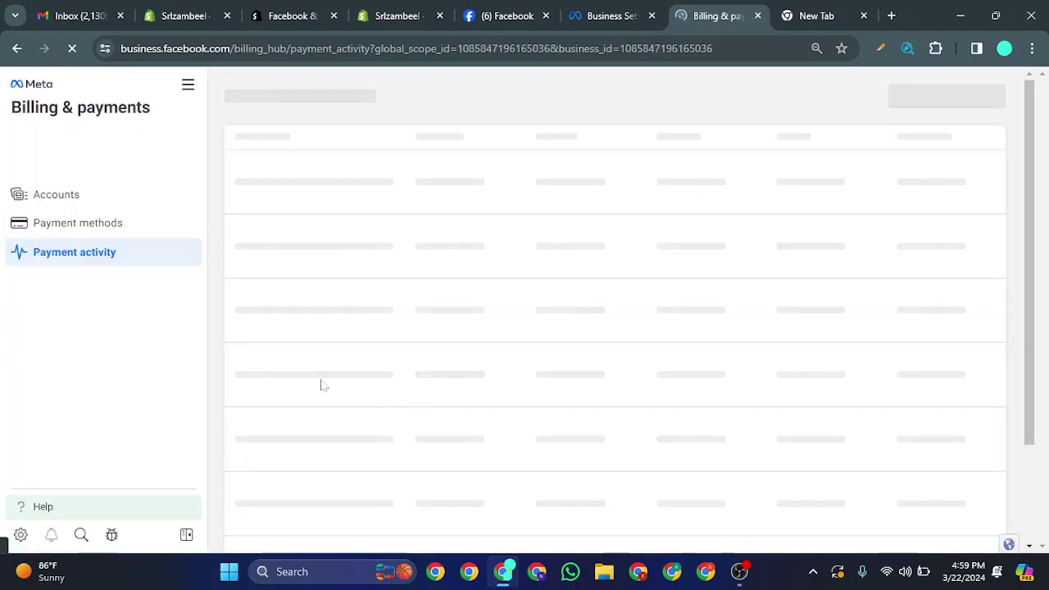
left_click(81, 201)
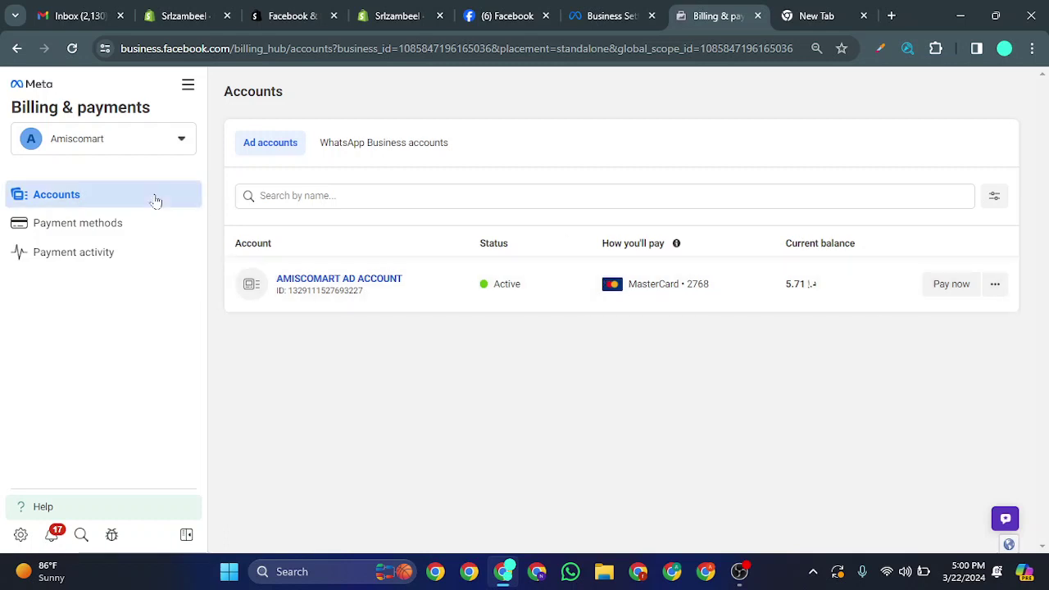
Open Amiscomart's payment methods and examine the option for adding a business payment method.
left_click(122, 224)
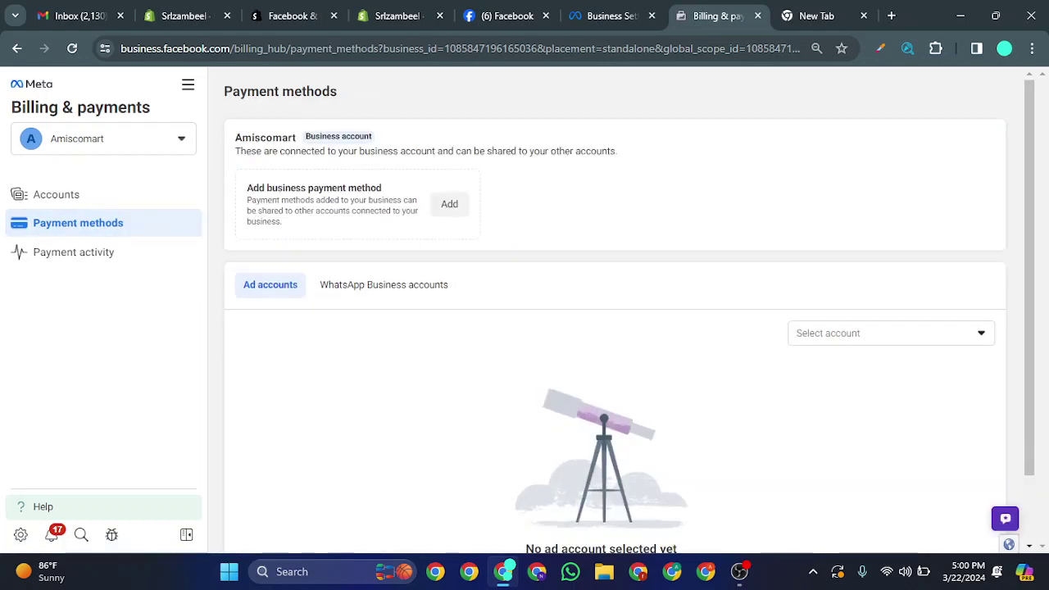
left_click_drag(383, 188, 252, 188)
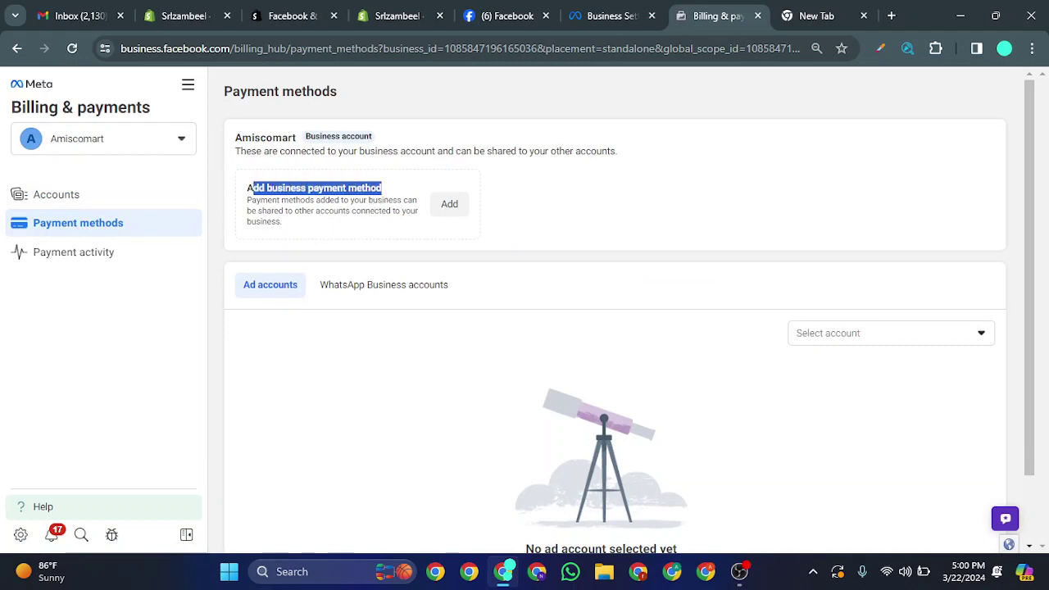
left_click(473, 115)
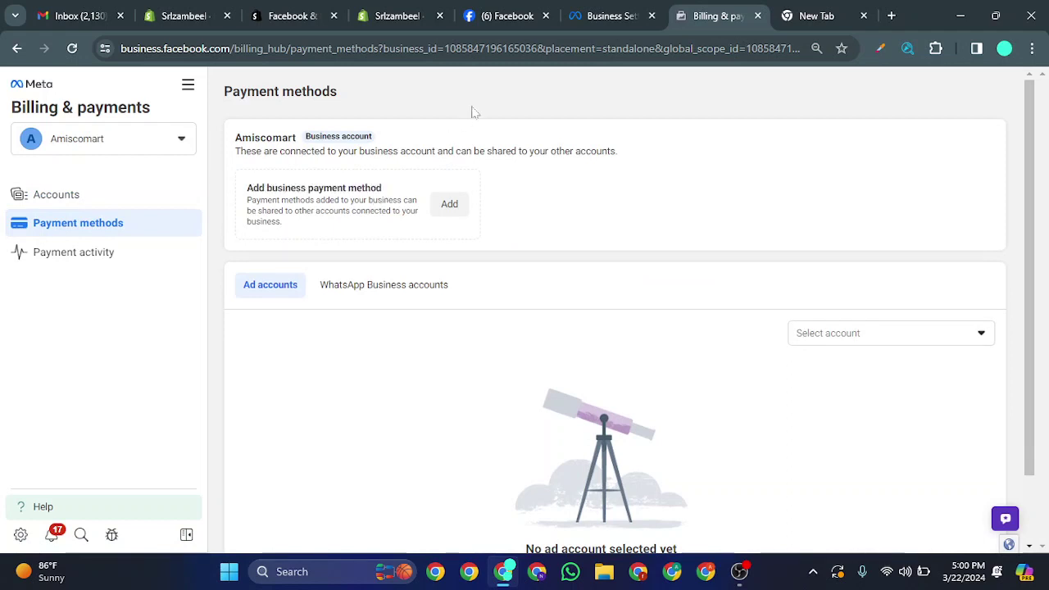
left_click(633, 8)
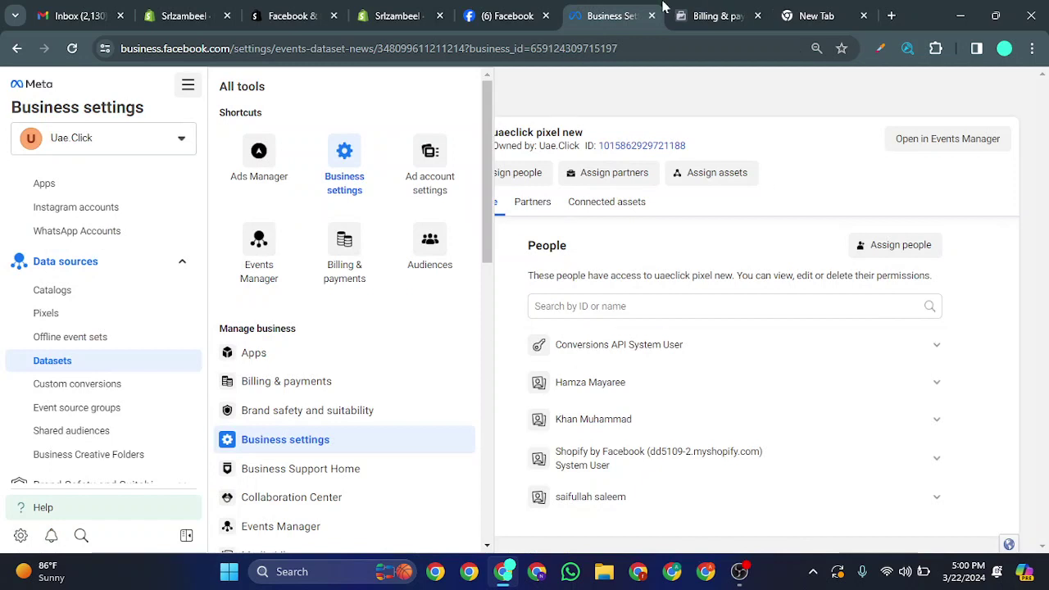
left_click(692, 10)
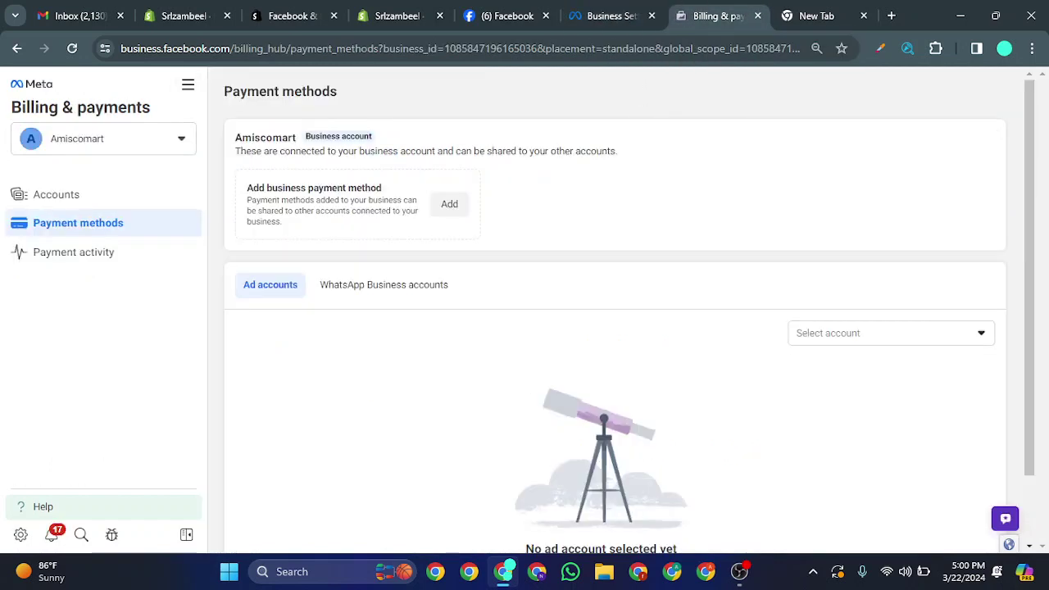
View the payment methods of AMISCOMART AD ACCOUNT and return to Amiscomart's Accounts page.
left_click(845, 334)
left_click(836, 393)
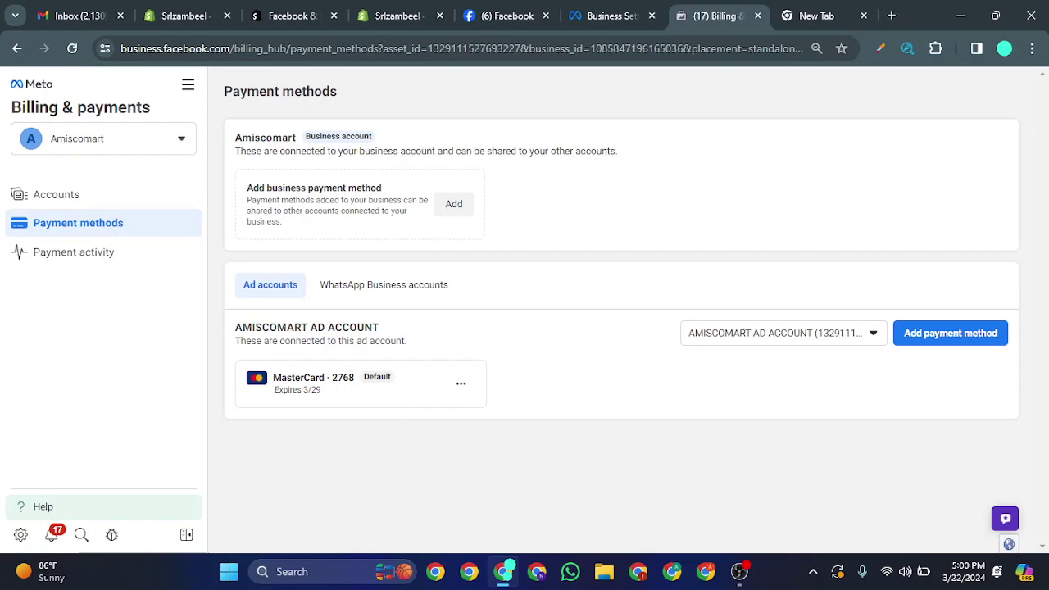
left_click(103, 196)
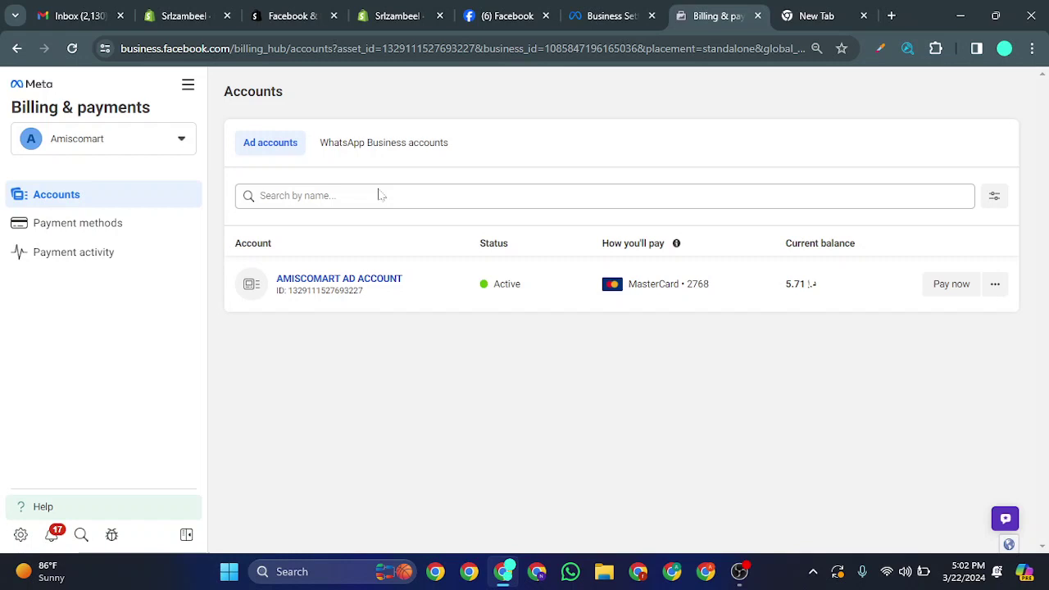
Close the Billing & payments tab and return to the Datasets page in Uae.Click's business settings.
left_click(611, 16)
middle_click(712, 10)
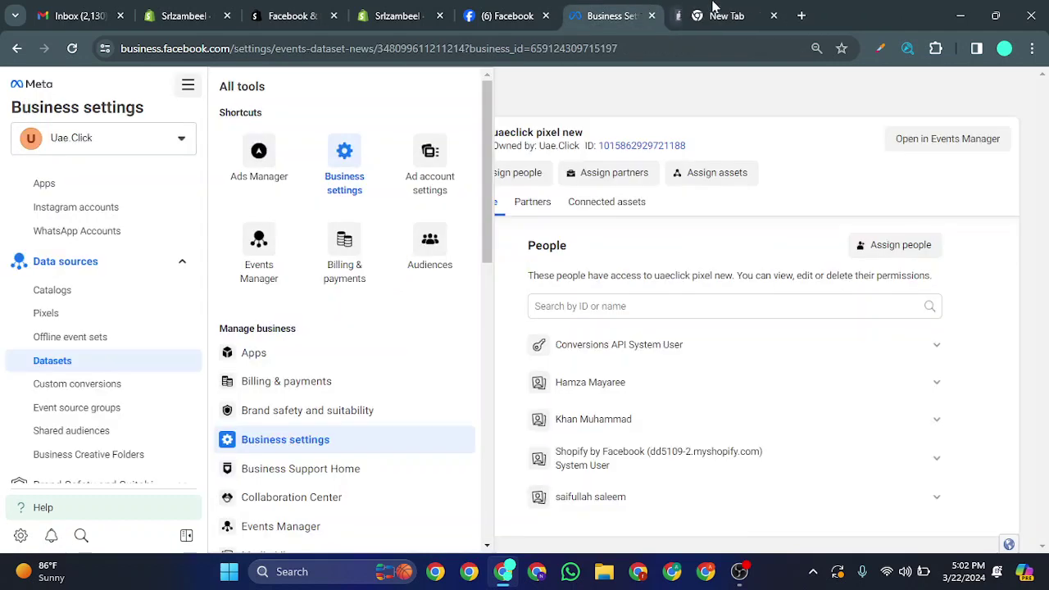
left_click(691, 101)
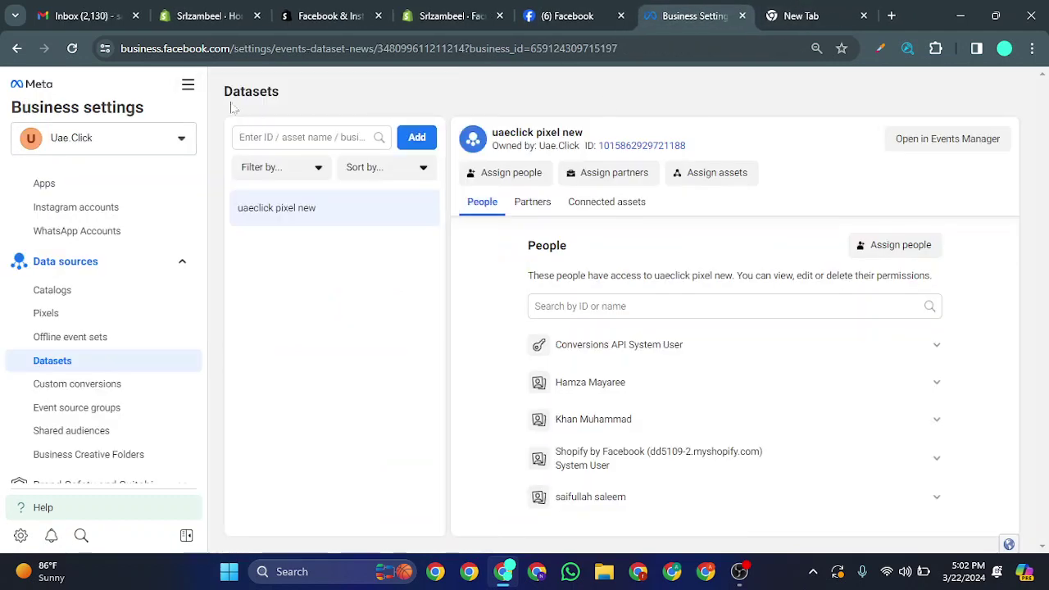
Open Ads Manager in a new browser tab from the business settings and switch it to the UAECLICK ad account.
left_click(188, 86)
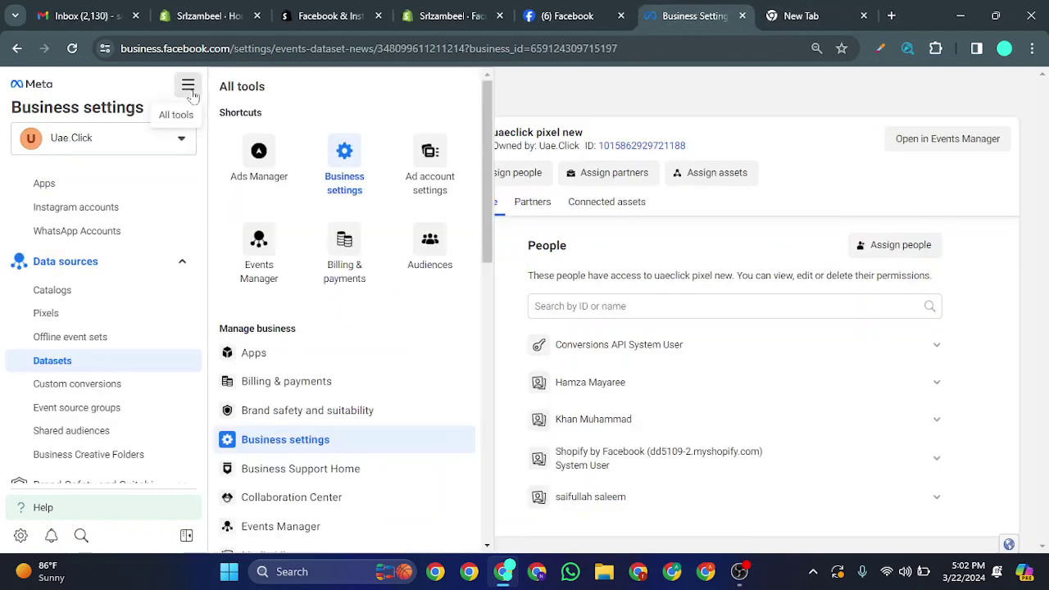
right_click(256, 175)
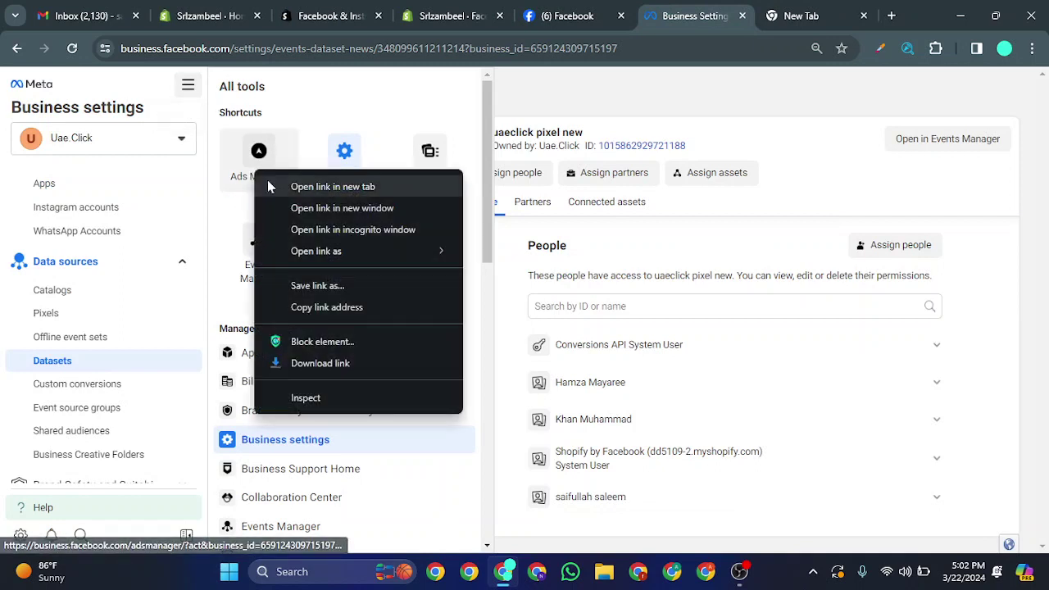
left_click(283, 185)
left_click(705, 17)
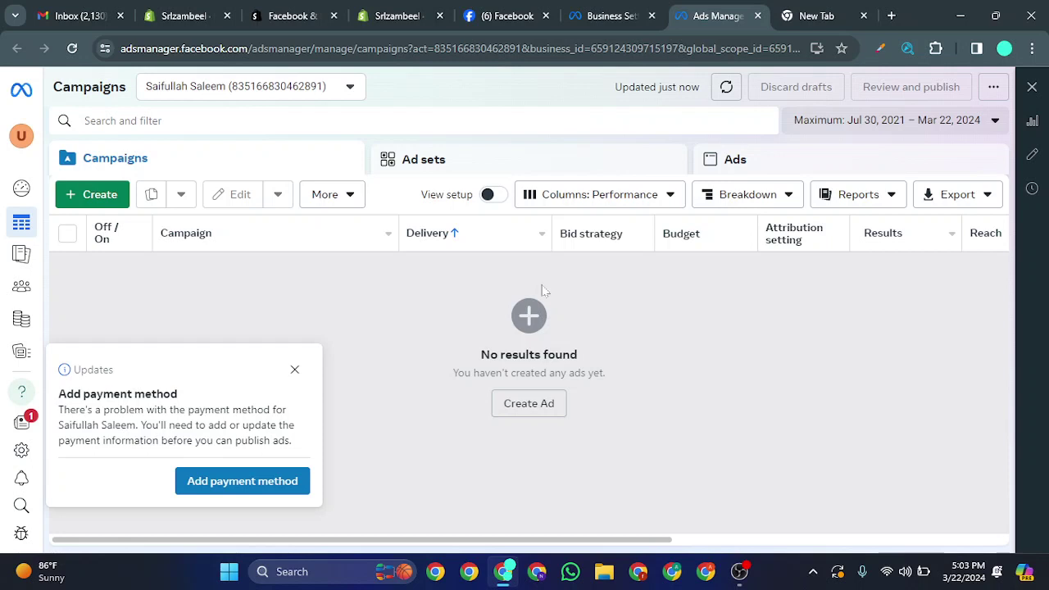
left_click(342, 84)
left_click(238, 155)
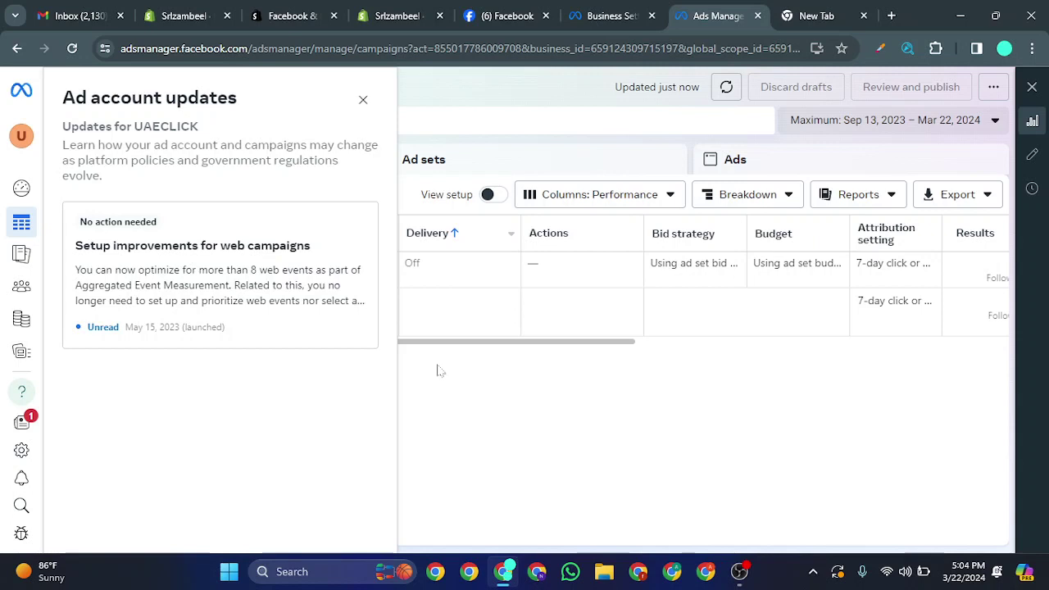
Search Google for "riyal to pkr" in the empty browser tab.
left_click(799, 11)
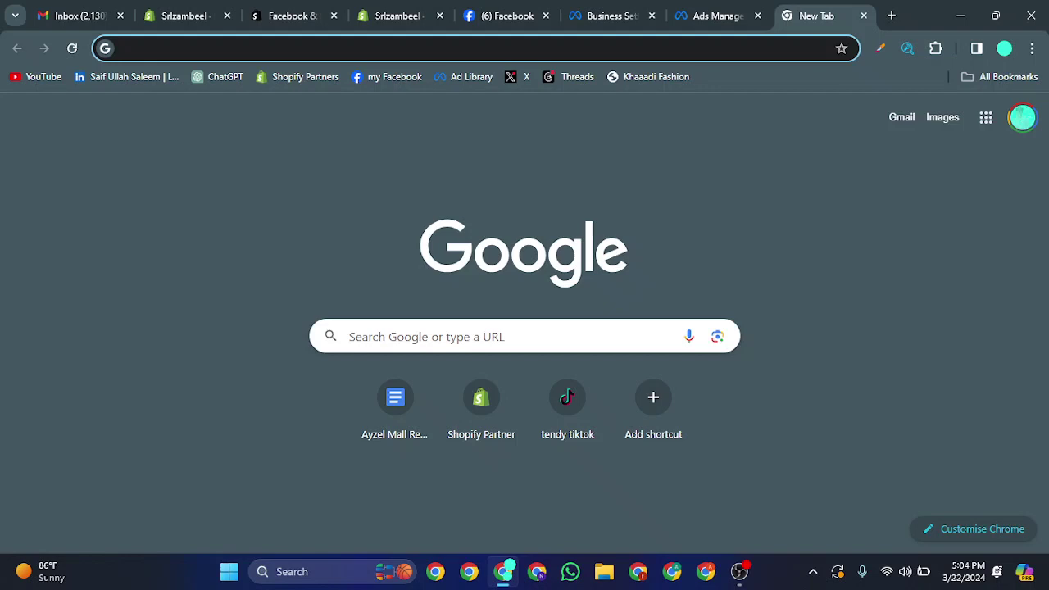
type("riyal ")
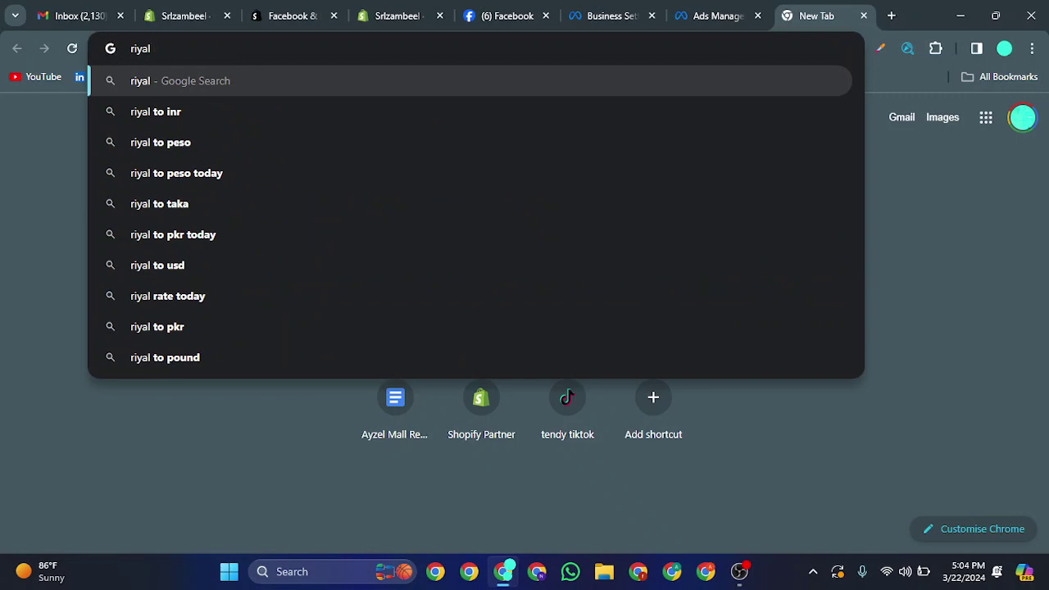
type("to")
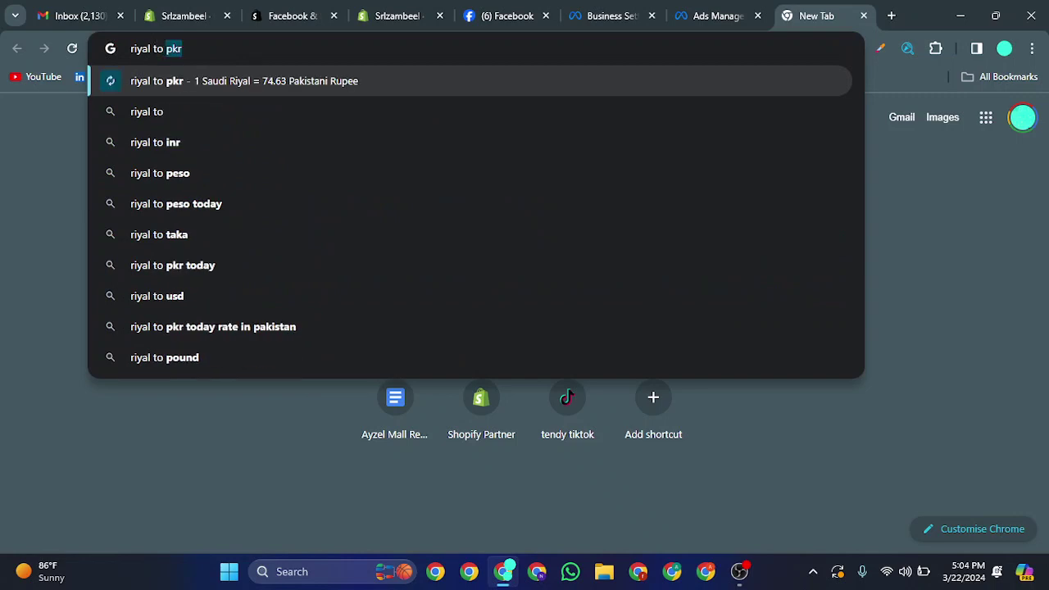
key("Return")
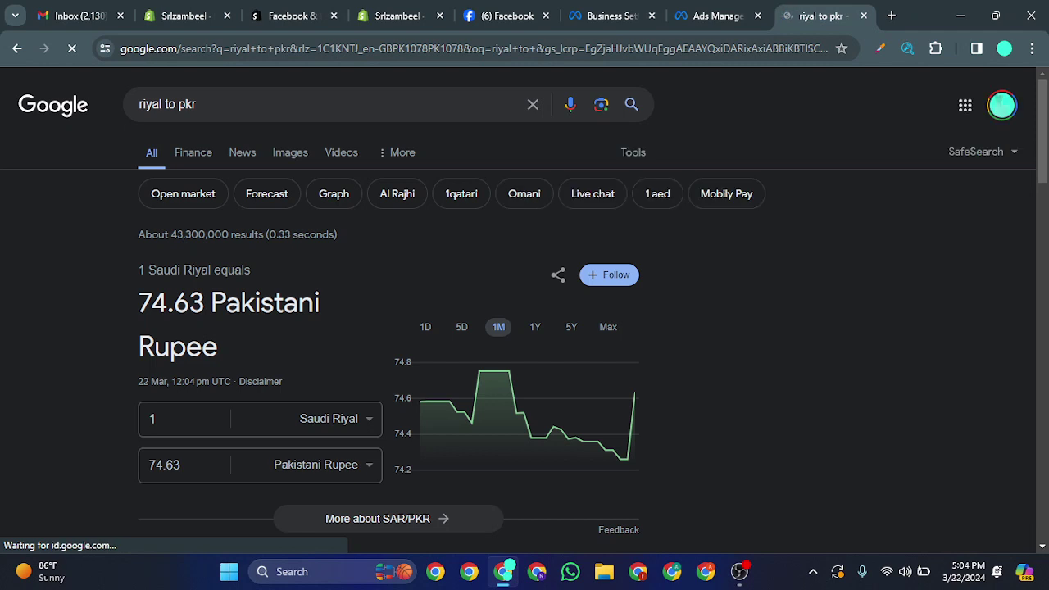
left_click(288, 152)
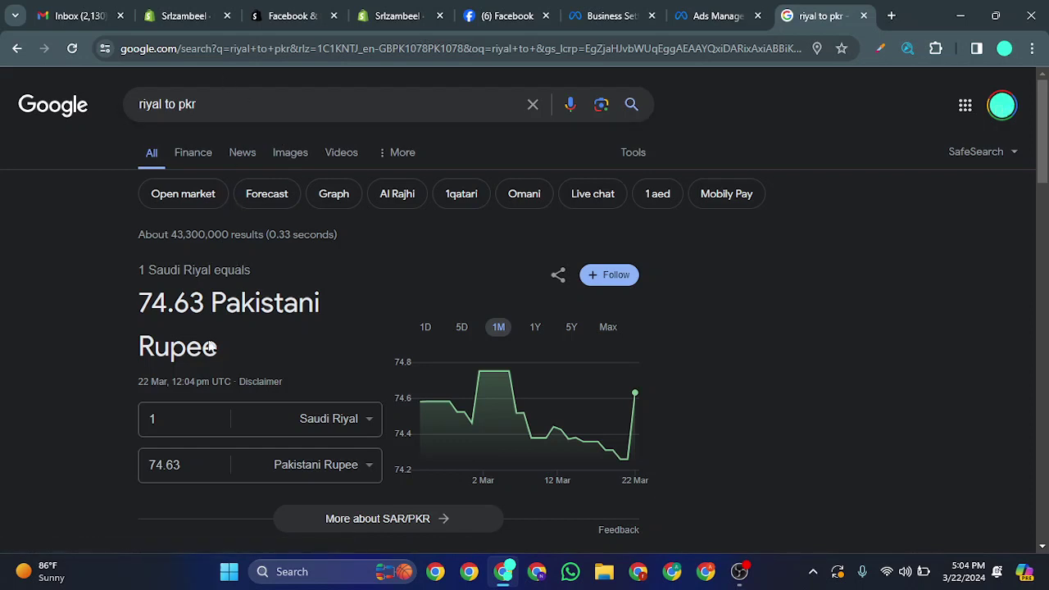
Convert 24800 Saudi Riyal to Pakistani Rupee in the Google currency converter.
left_click(180, 419)
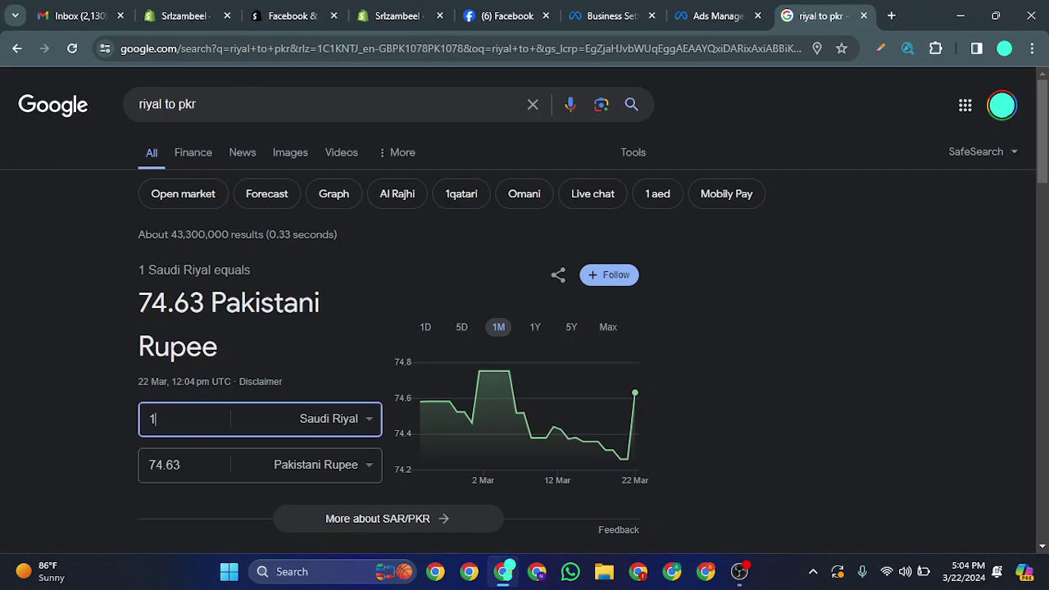
key("BackSpace")
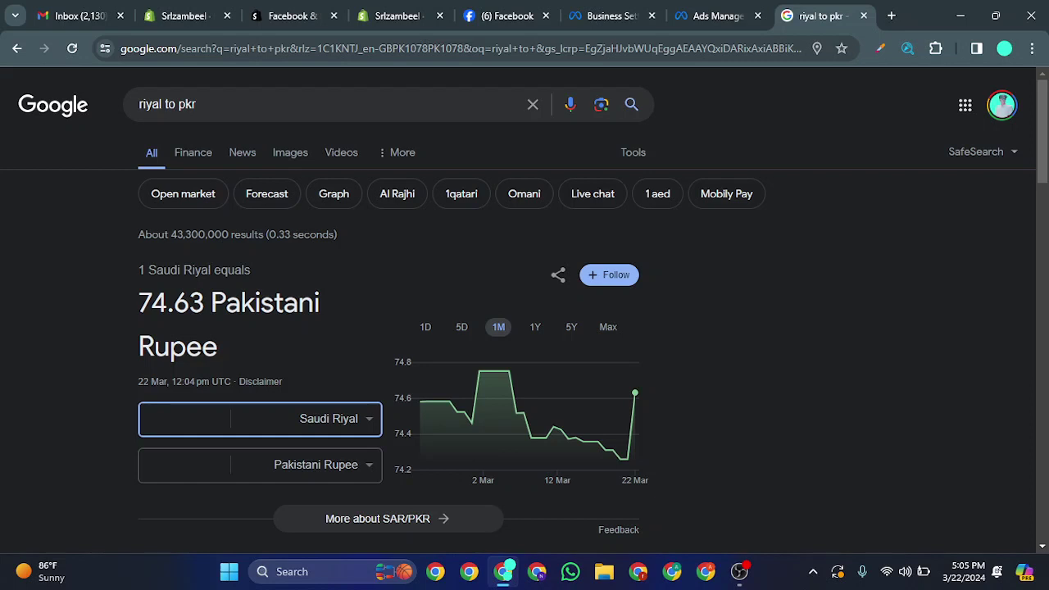
type("2488510")
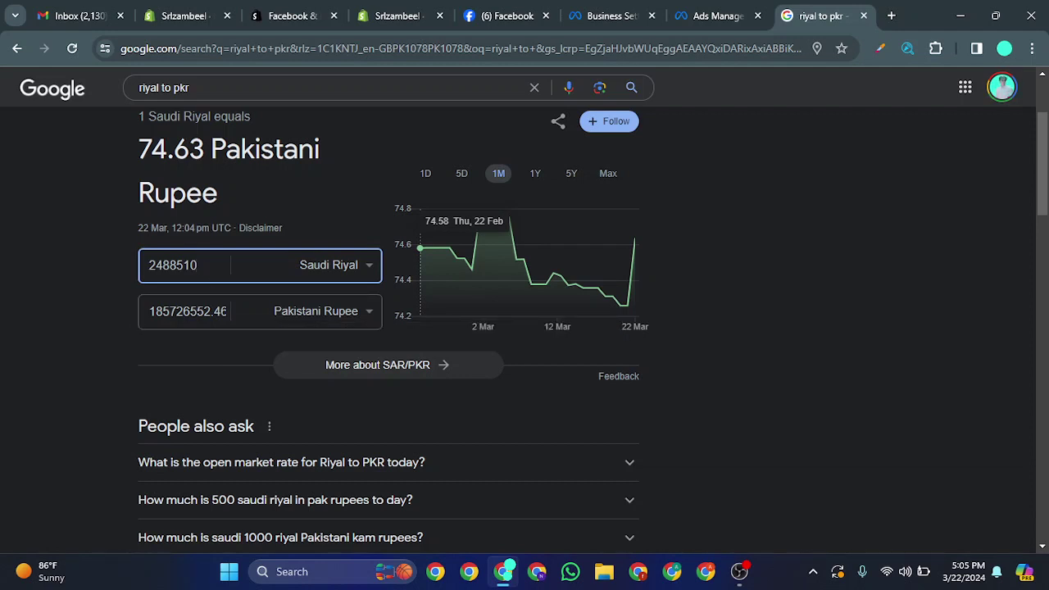
key("BackSpace")
key("BackSpace")
key("BackSpace")
key("BackSpace")
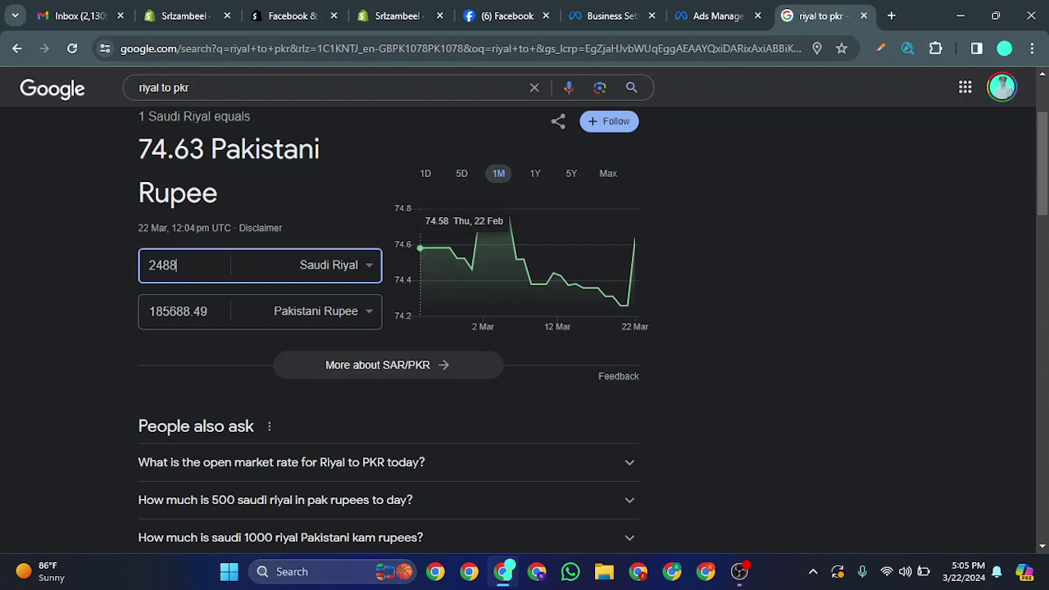
type("00")
Close the currency search tab and dismiss the UAECLICK ad account updates in Ads Manager.
left_click(229, 571)
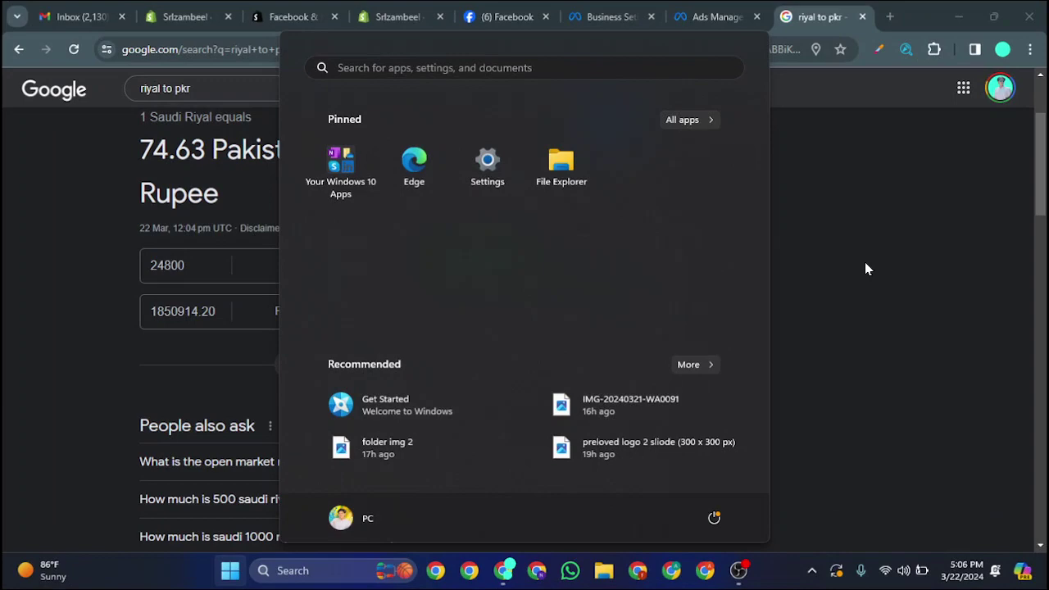
left_click(865, 261)
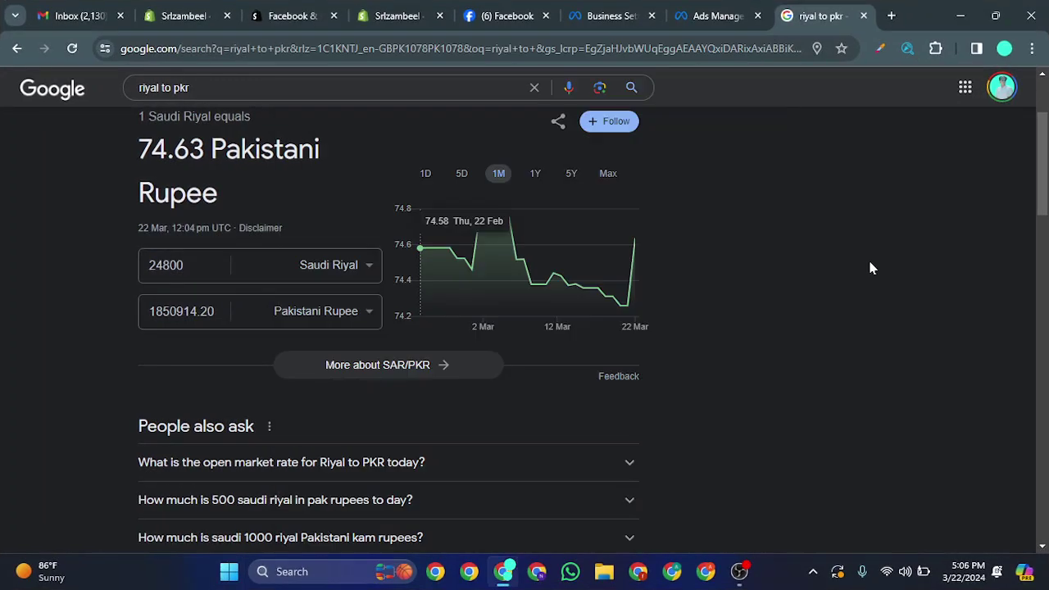
middle_click(824, 12)
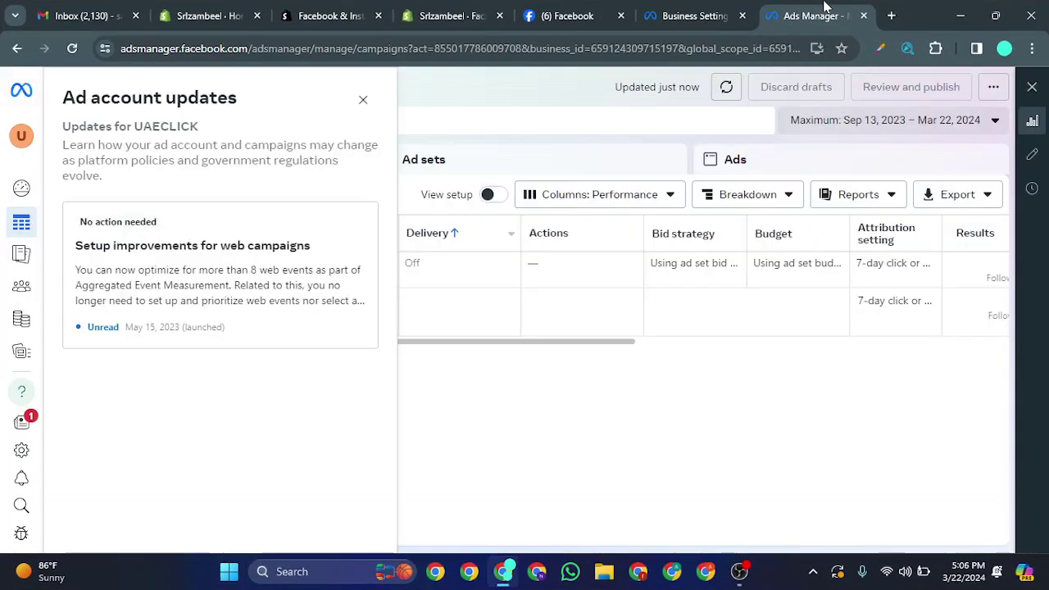
left_click(363, 100)
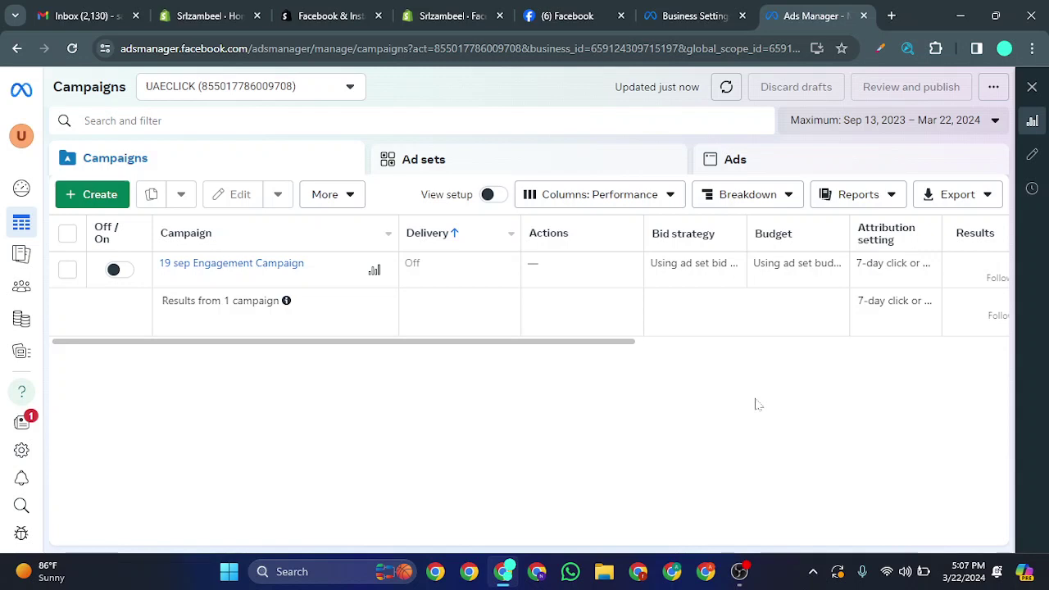
Expand the Facebook home shortcuts to locate Ads Manager and compare with the Ads Manager shortcut in Business settings.
left_click(585, 16)
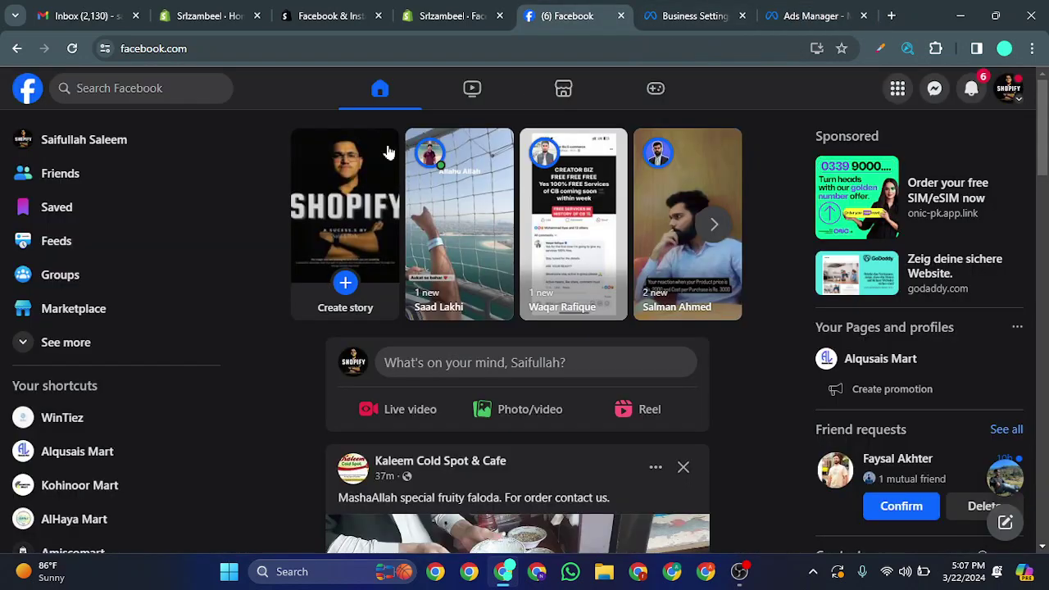
left_click(85, 356)
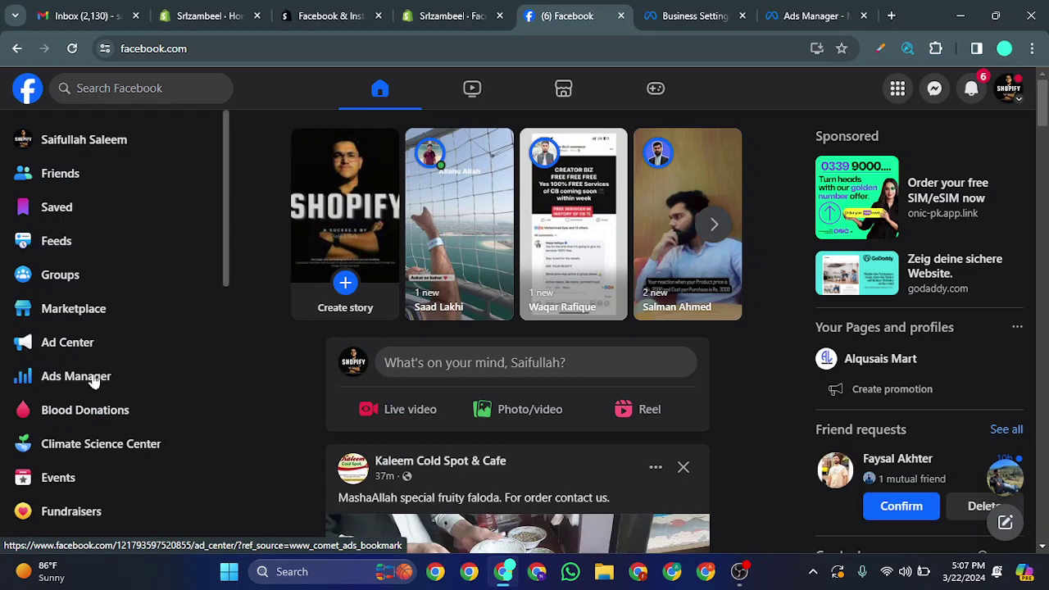
left_click(811, 15)
left_click(695, 15)
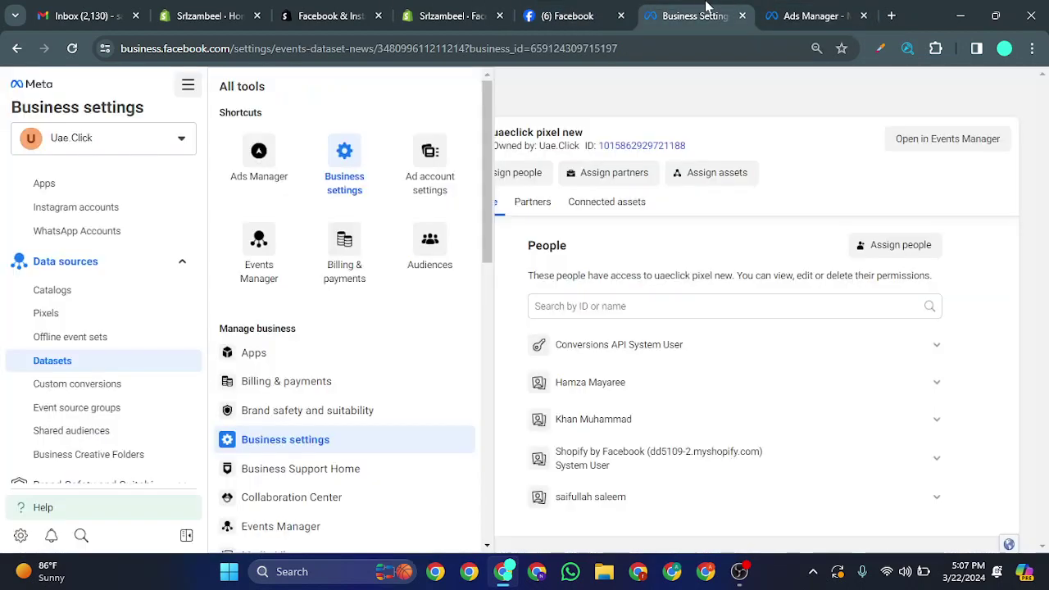
left_click(565, 16)
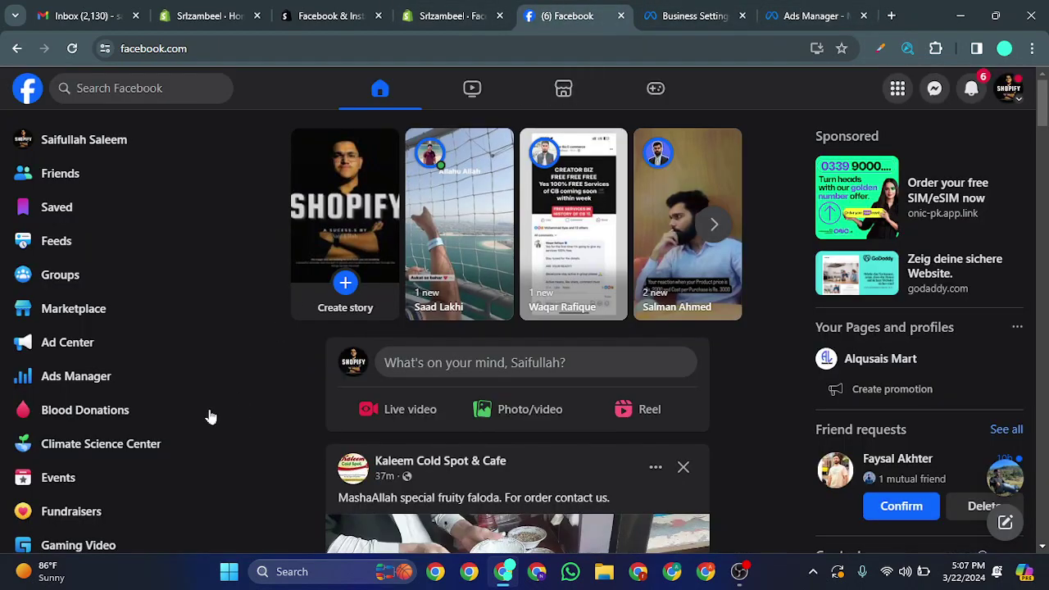
Open Ads Manager from the Facebook home shortcuts in a new browser tab and switch to that tab.
right_click(90, 372)
left_click(164, 140)
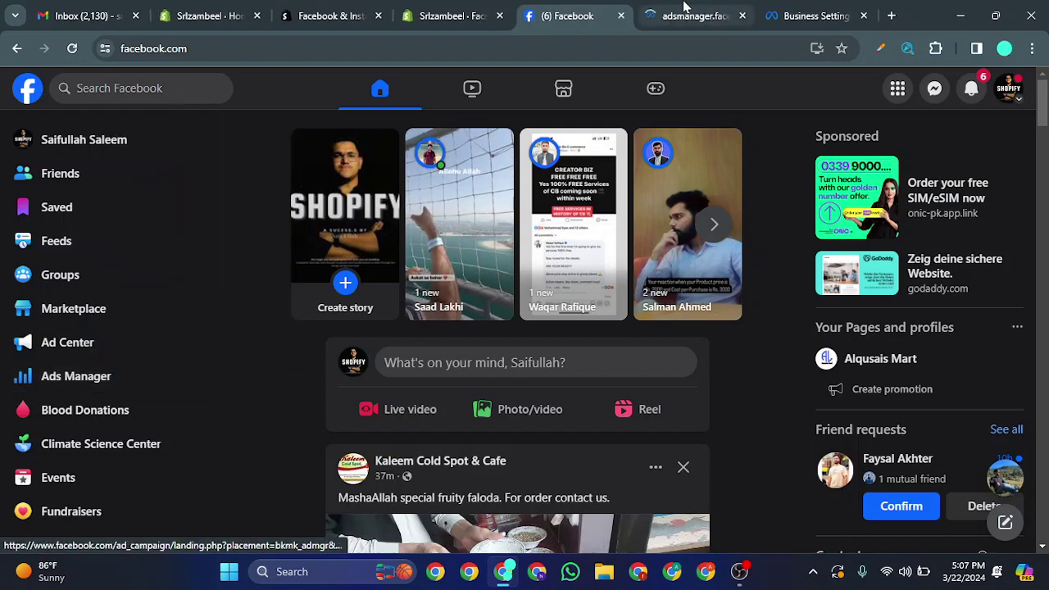
left_click(684, 7)
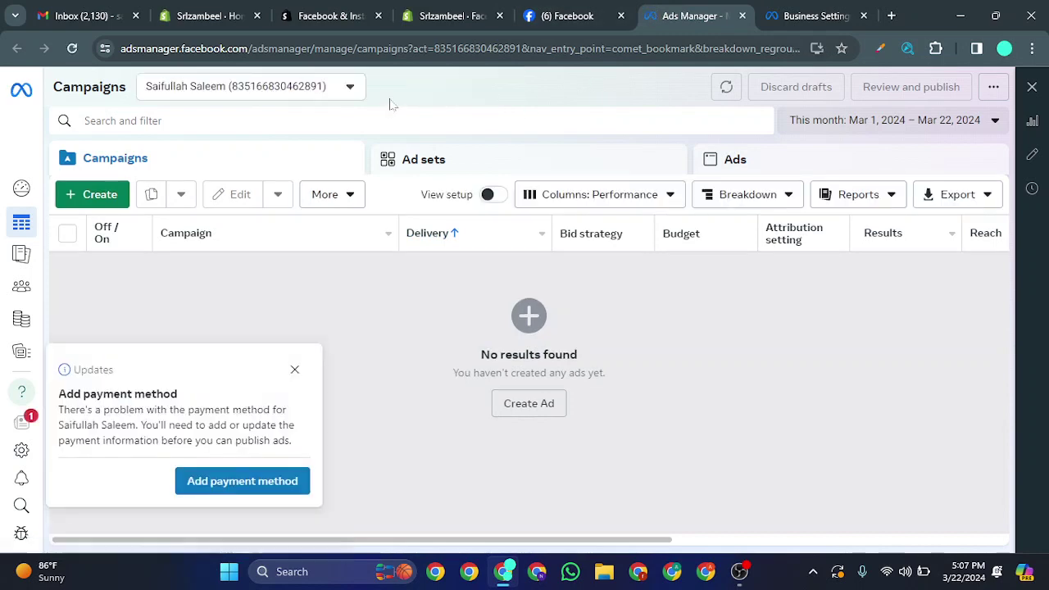
Switch Ads Manager to the UAECLICK ad account and dismiss its ad account updates.
left_click(339, 88)
left_click(260, 205)
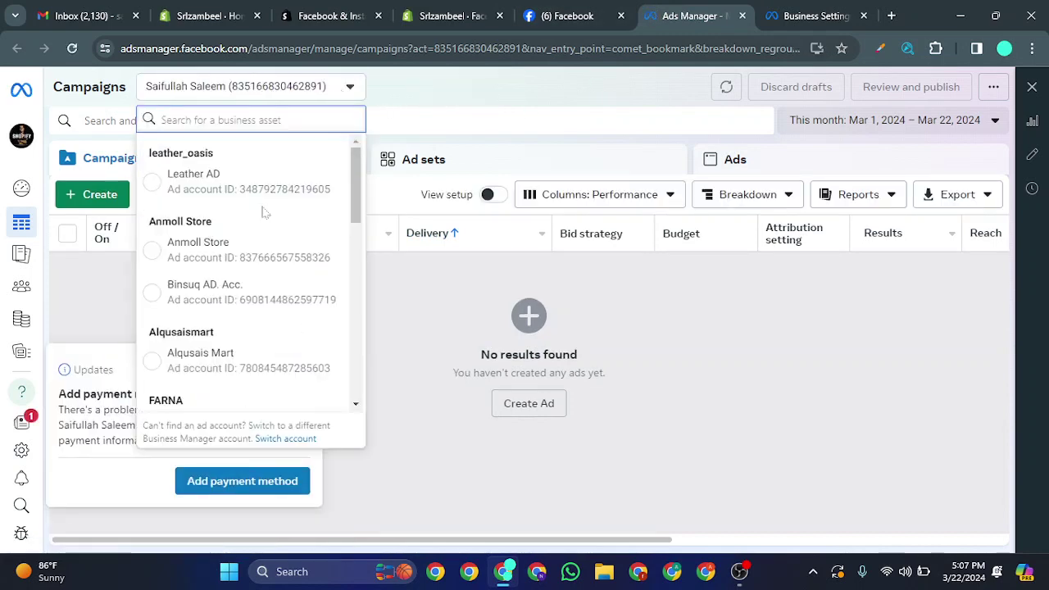
scroll(293, 287, "down", 2)
scroll(293, 287, "down", 5)
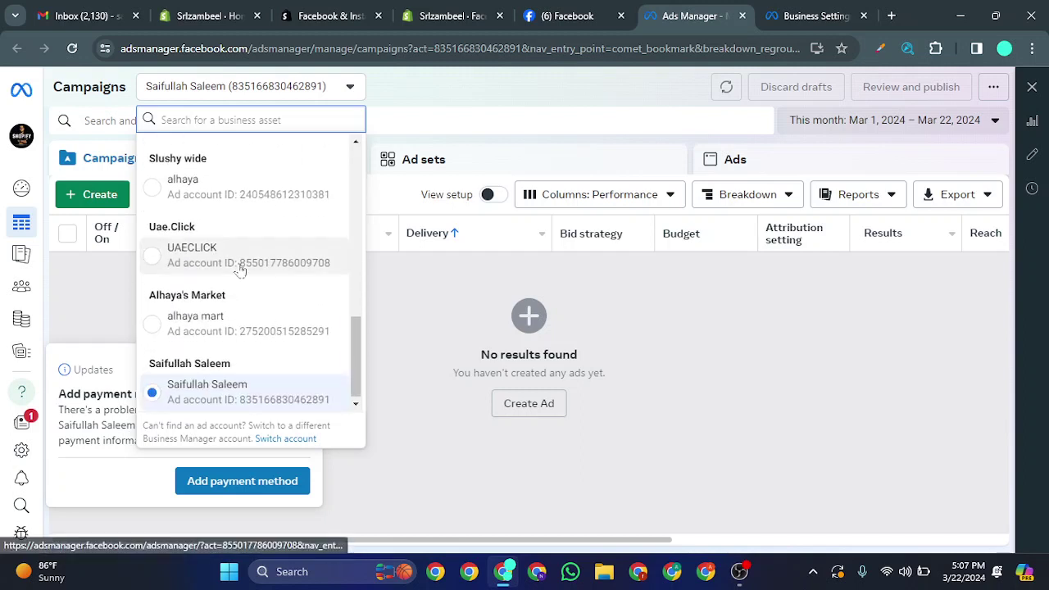
left_click(238, 262)
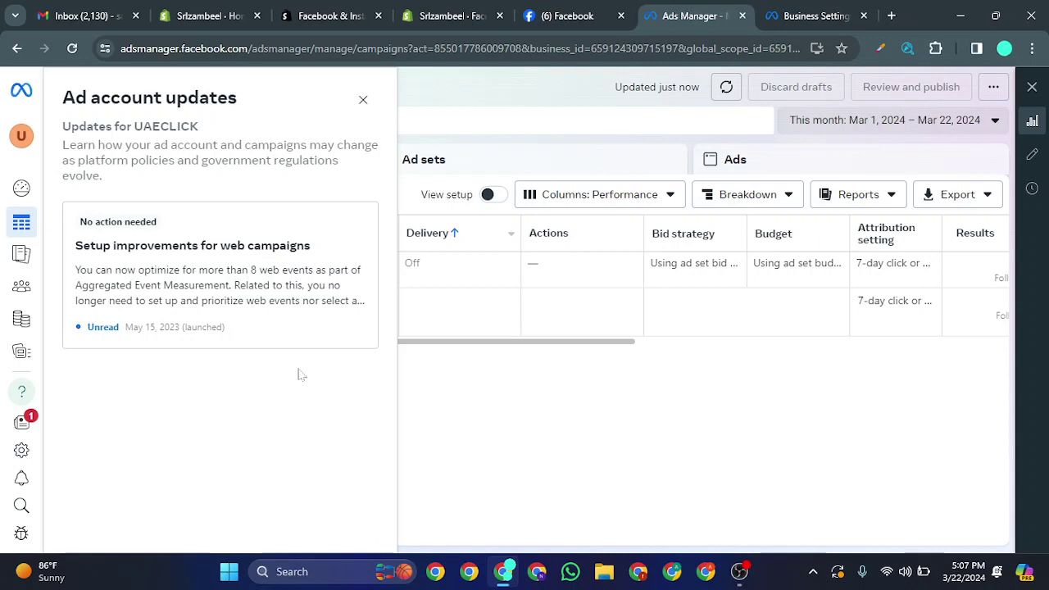
left_click(363, 99)
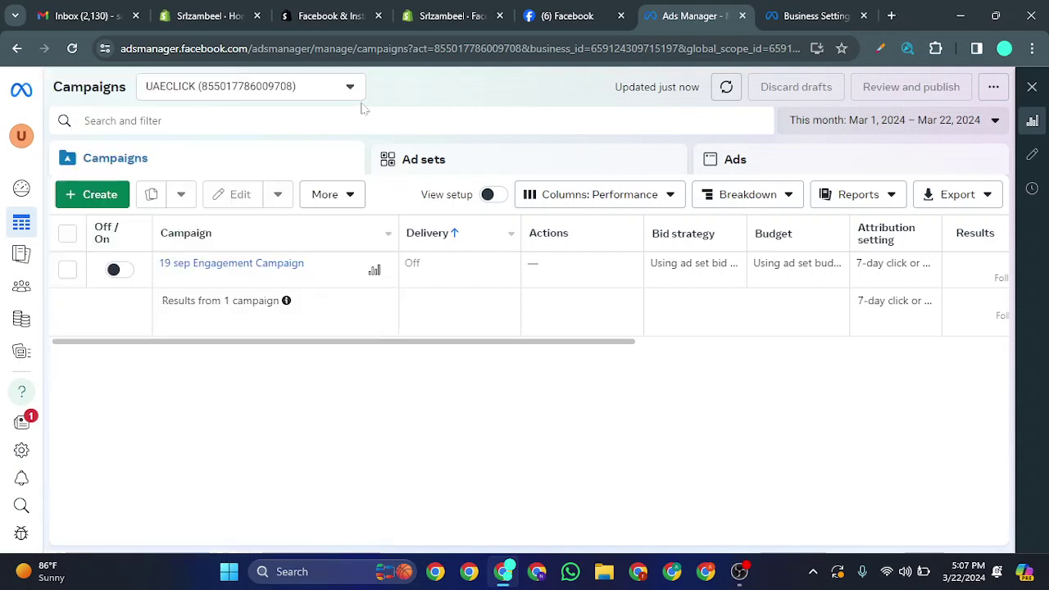
Create a new auction campaign with the Sales objective, using the manual sales campaign setup.
left_click(91, 195)
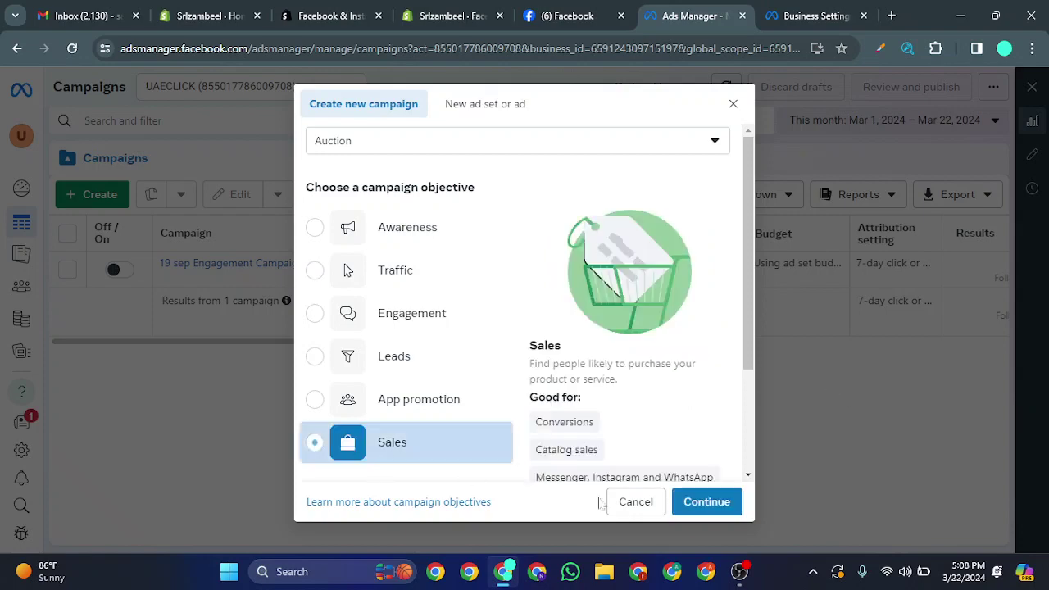
left_click(698, 500)
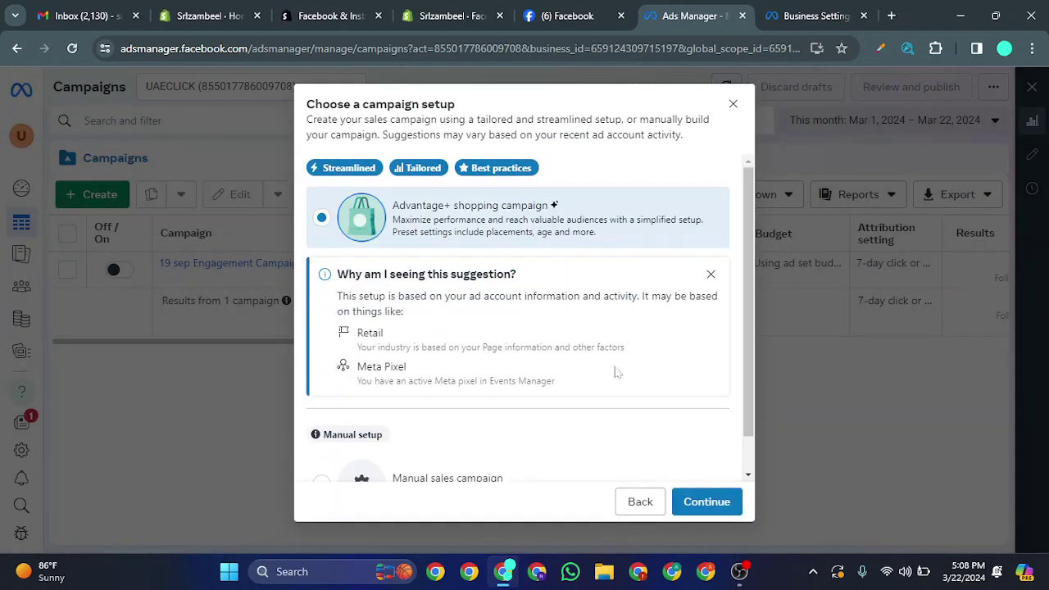
left_click(519, 471)
left_click(733, 503)
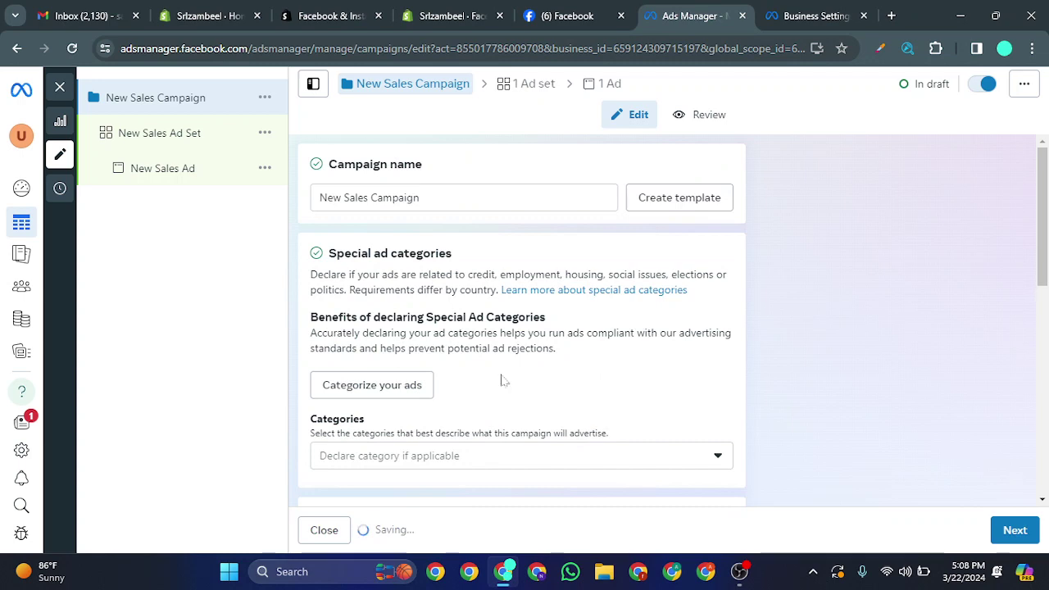
Examine the draft campaign's settings and the ad set's performance goal, product set, budget, schedule, locations and placements.
scroll(503, 374, "down", 10)
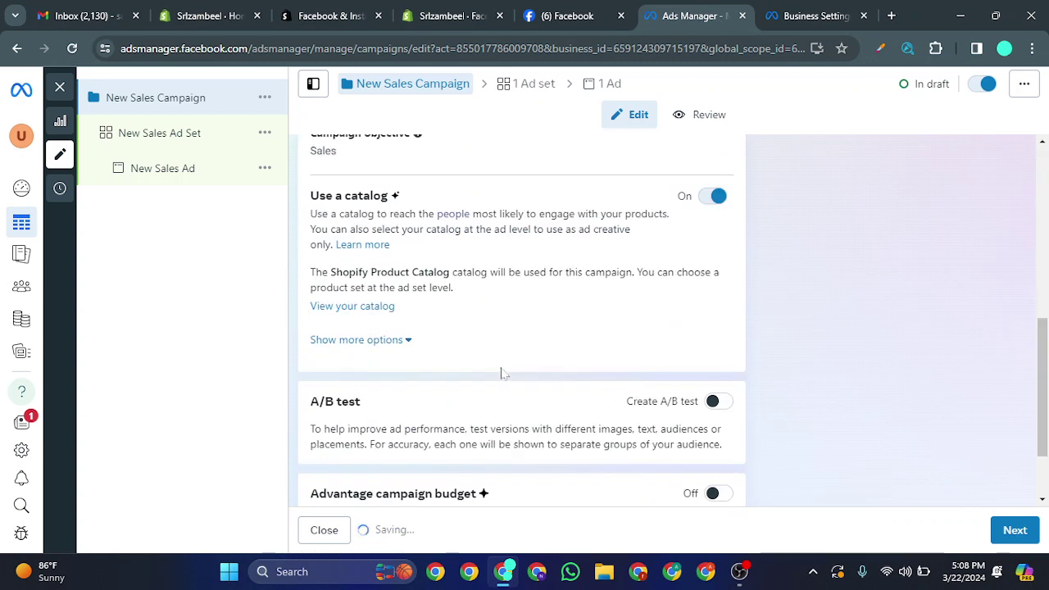
left_click(134, 134)
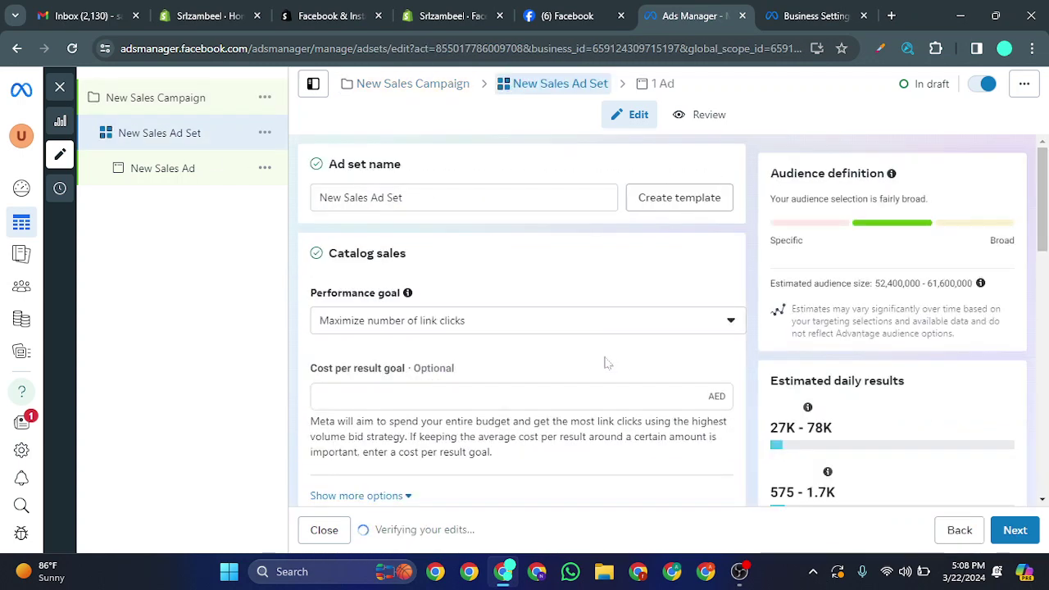
scroll(614, 355, "down", 3)
scroll(616, 355, "down", 5)
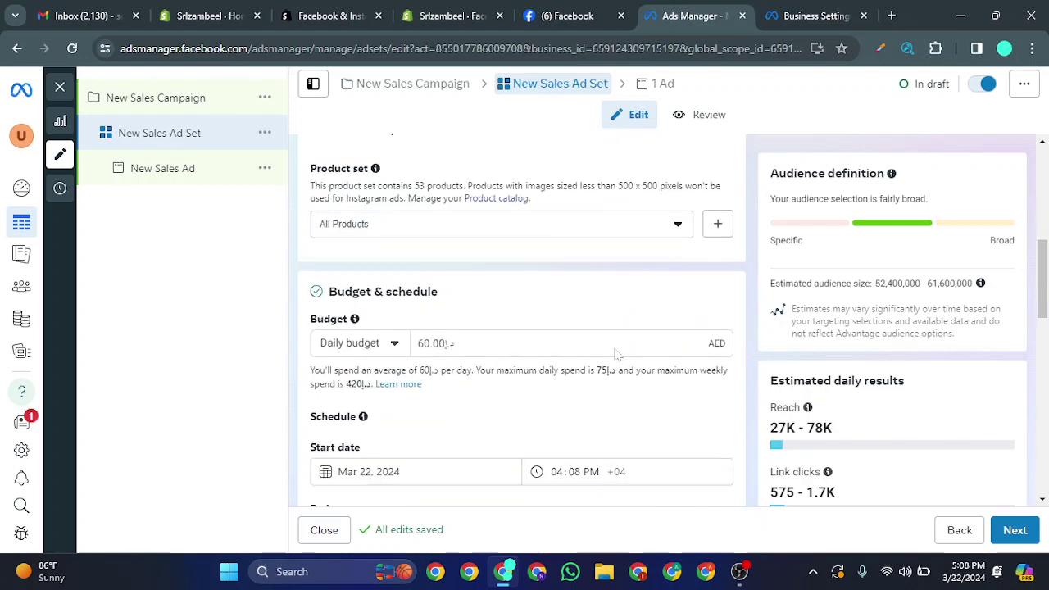
scroll(616, 355, "down", 3)
scroll(616, 355, "up", 8)
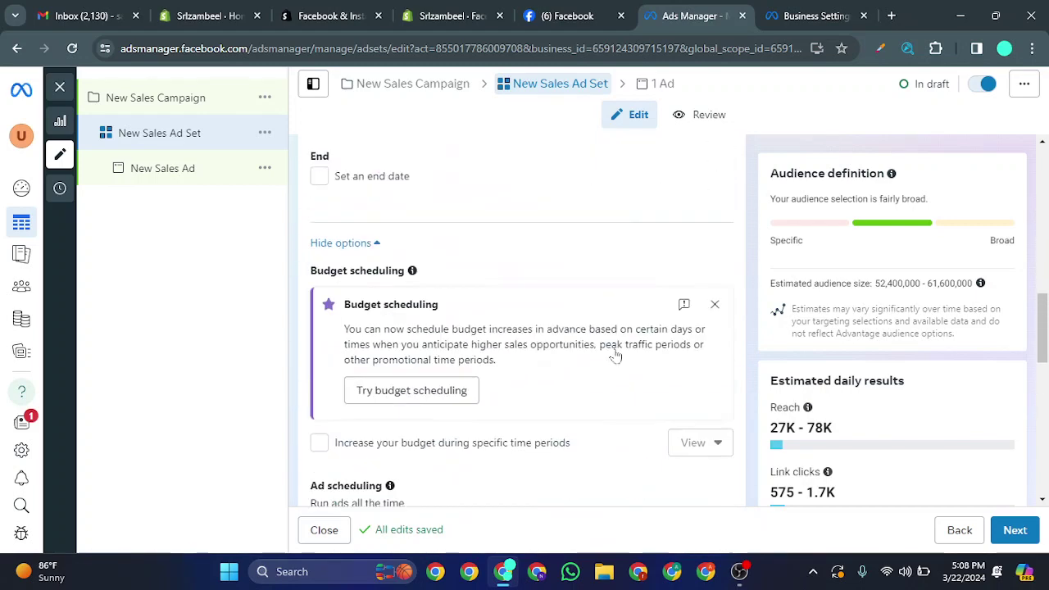
scroll(616, 354, "up", 2)
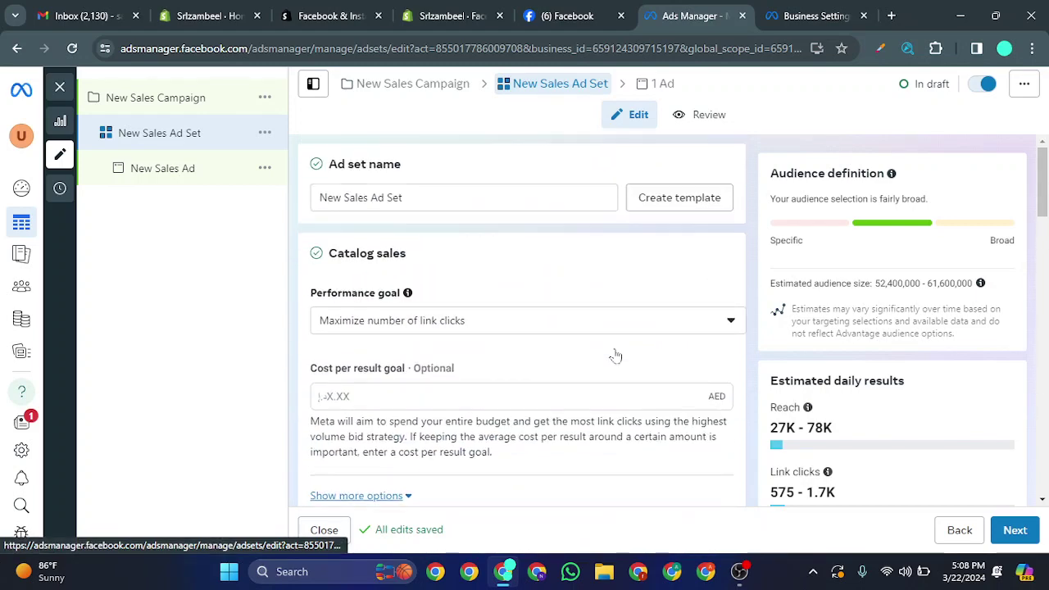
scroll(617, 354, "down", 1)
scroll(617, 355, "down", 8)
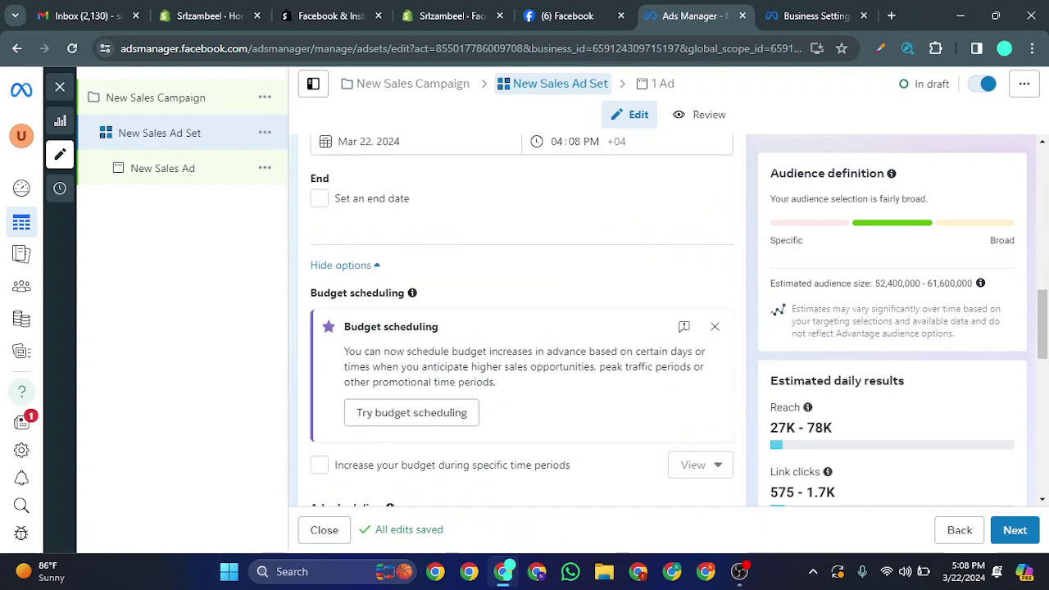
scroll(616, 354, "down", 1)
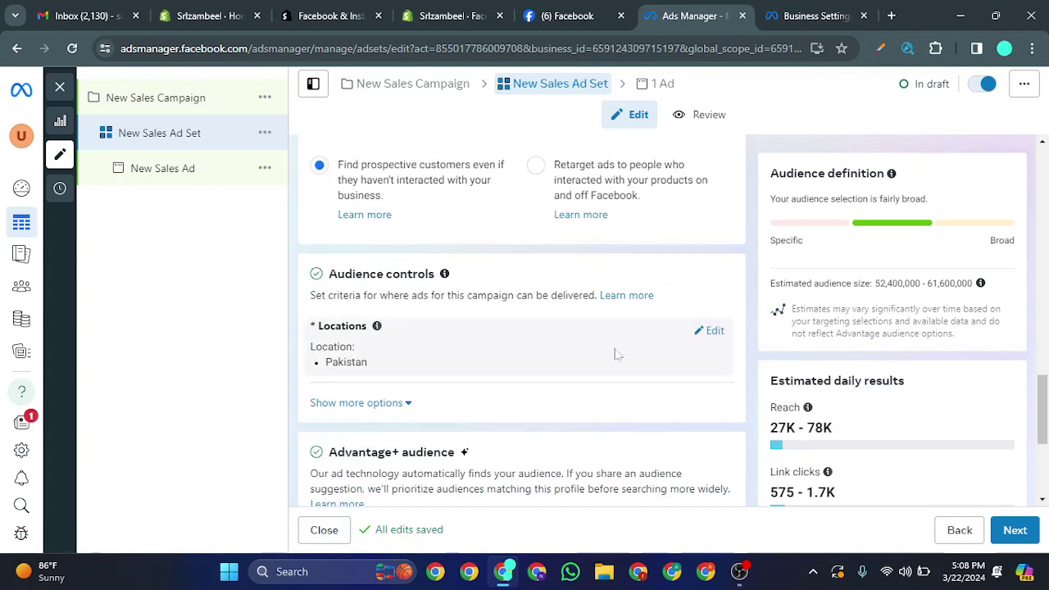
scroll(617, 353, "down", 3)
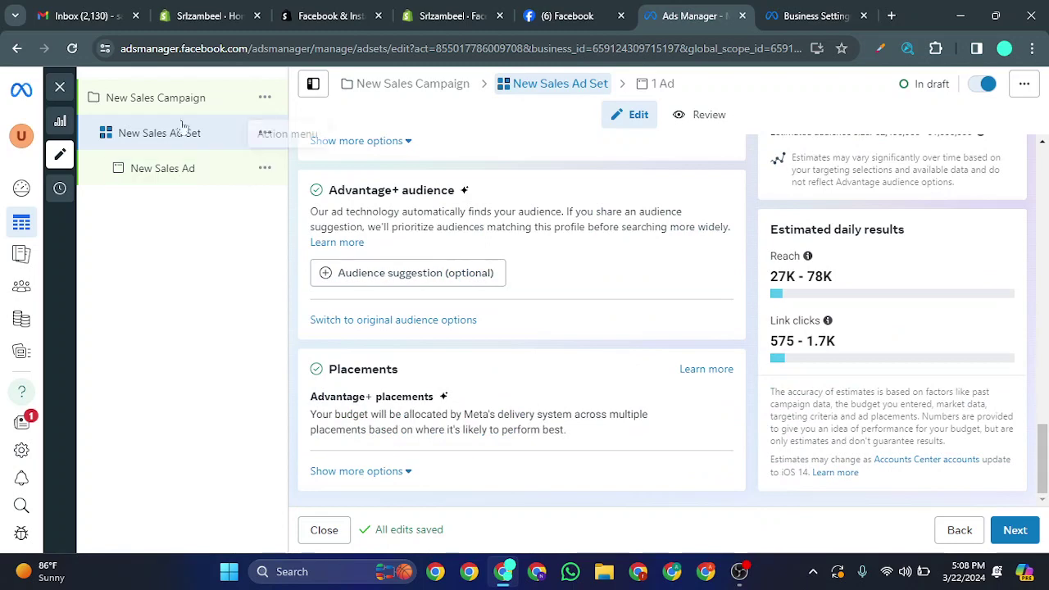
Turn off the use of a catalog in the New Sales Campaign settings.
left_click(159, 99)
scroll(604, 351, "down", 2)
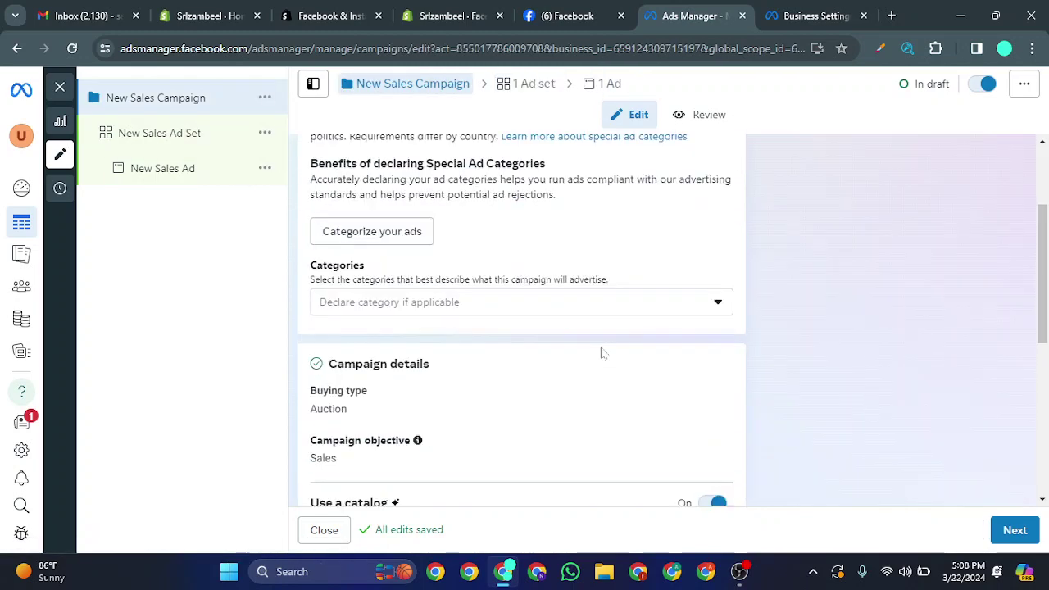
scroll(602, 353, "down", 4)
left_click(714, 197)
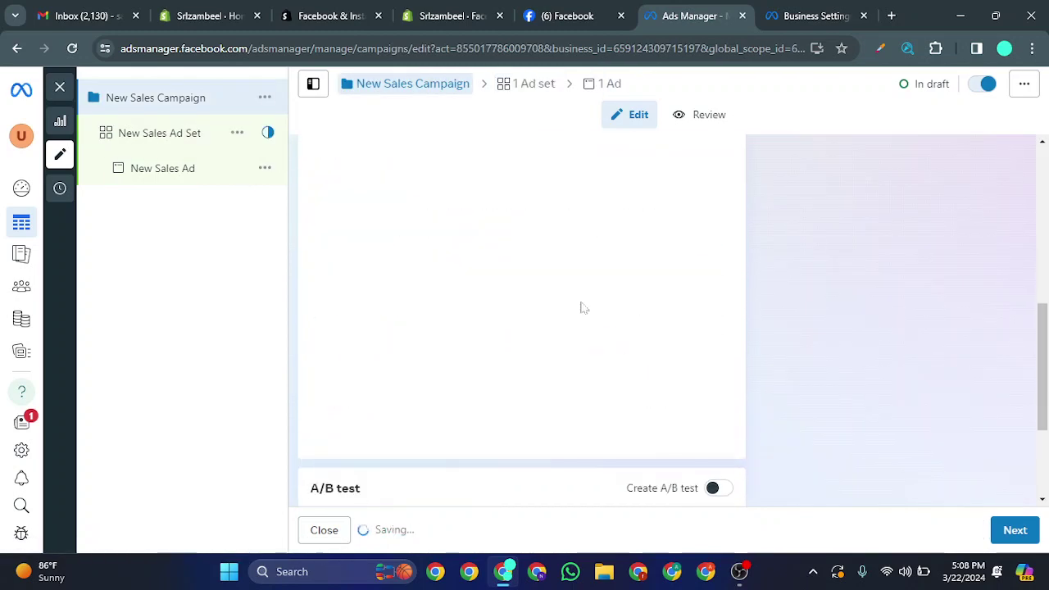
Set the New Sales Ad Set's conversion event to Purchase and look through its remaining scheduling, audience and placement options.
left_click(182, 133)
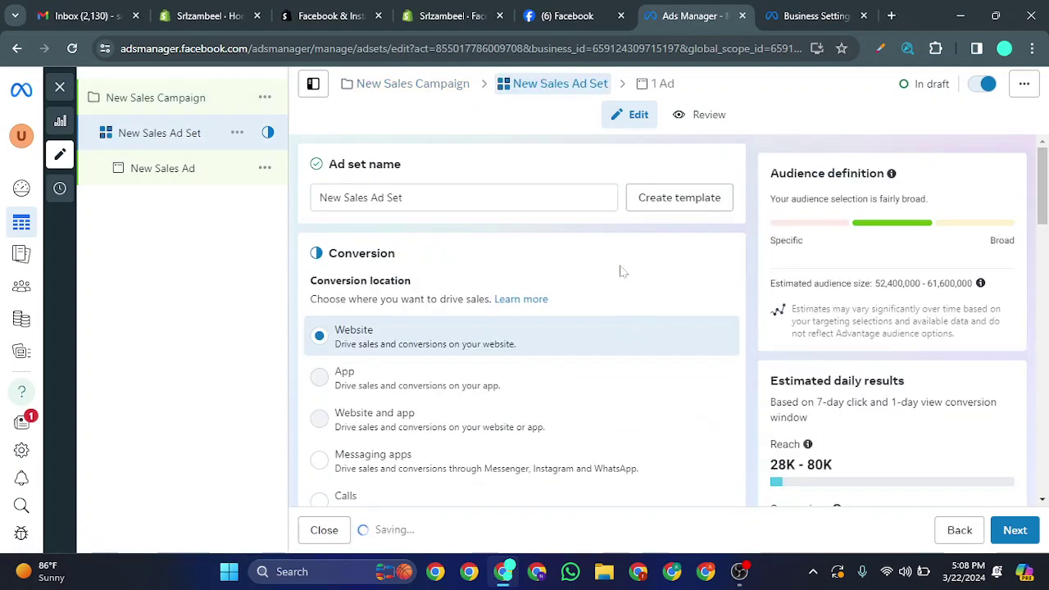
scroll(619, 266, "down", 4)
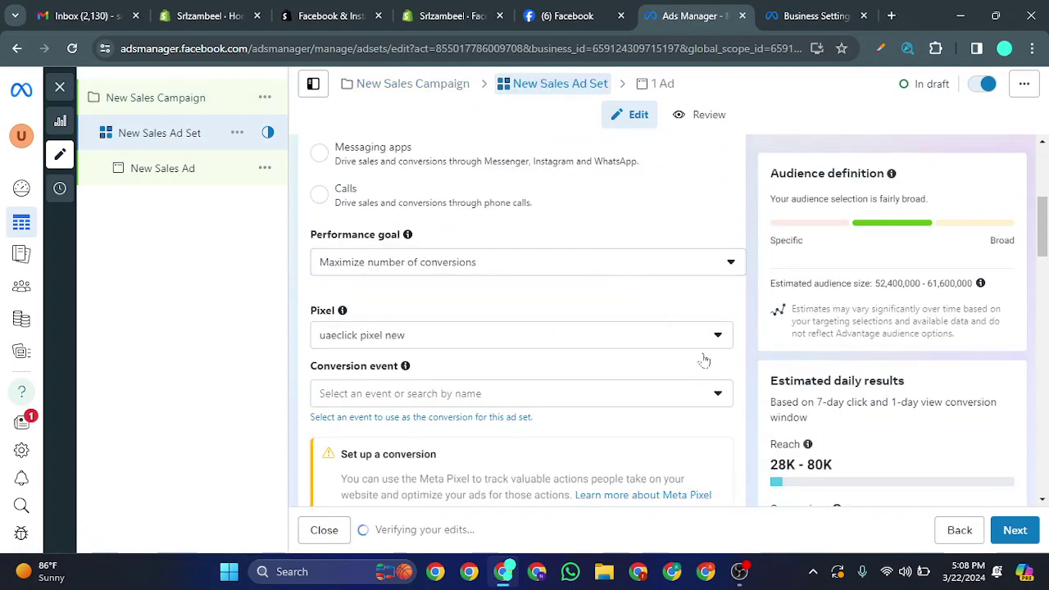
left_click(719, 394)
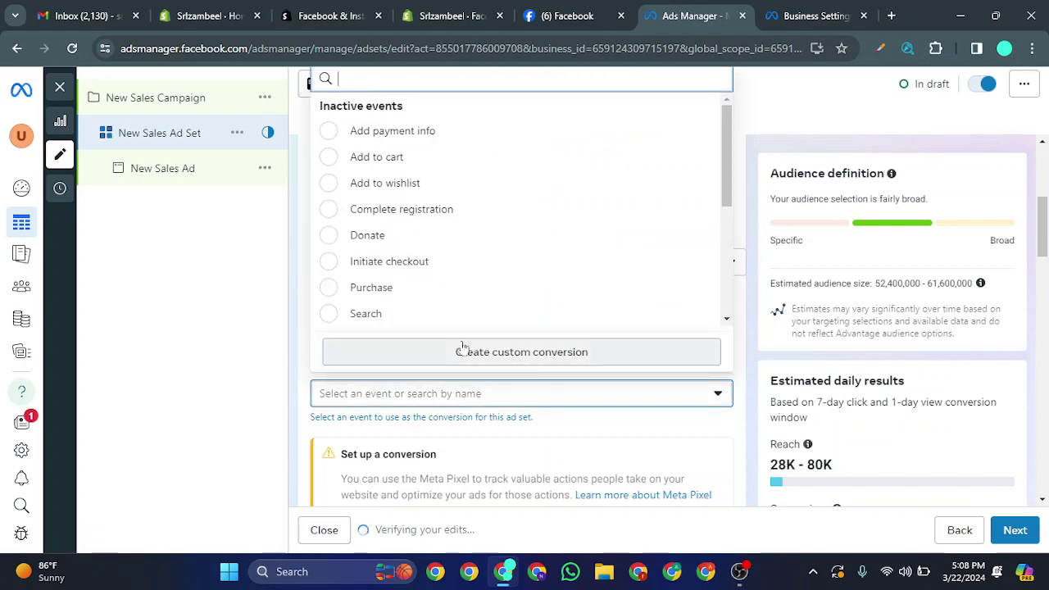
left_click(625, 288)
scroll(634, 300, "down", 3)
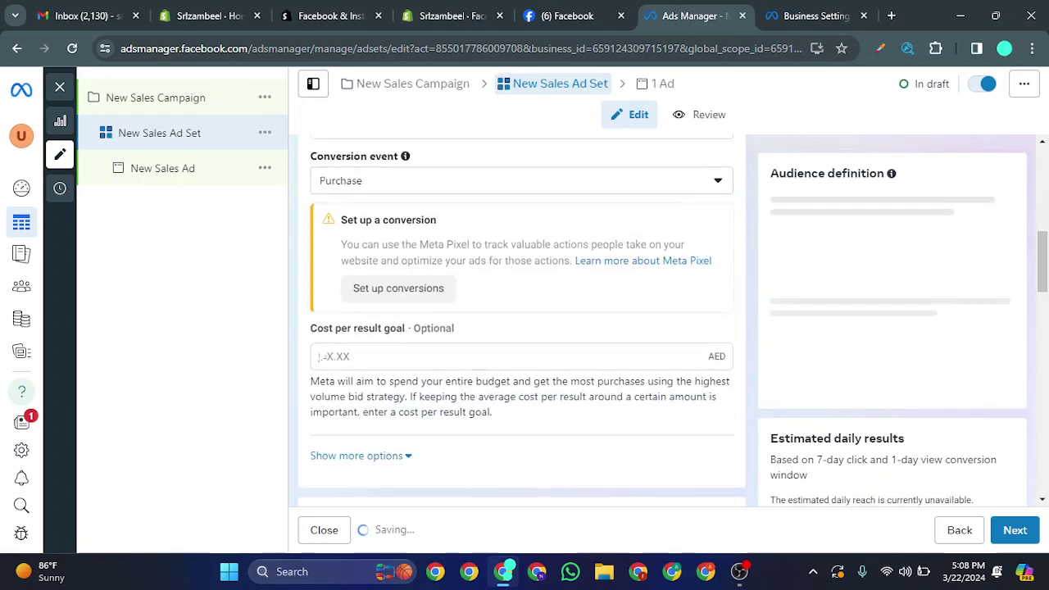
scroll(635, 299, "down", 9)
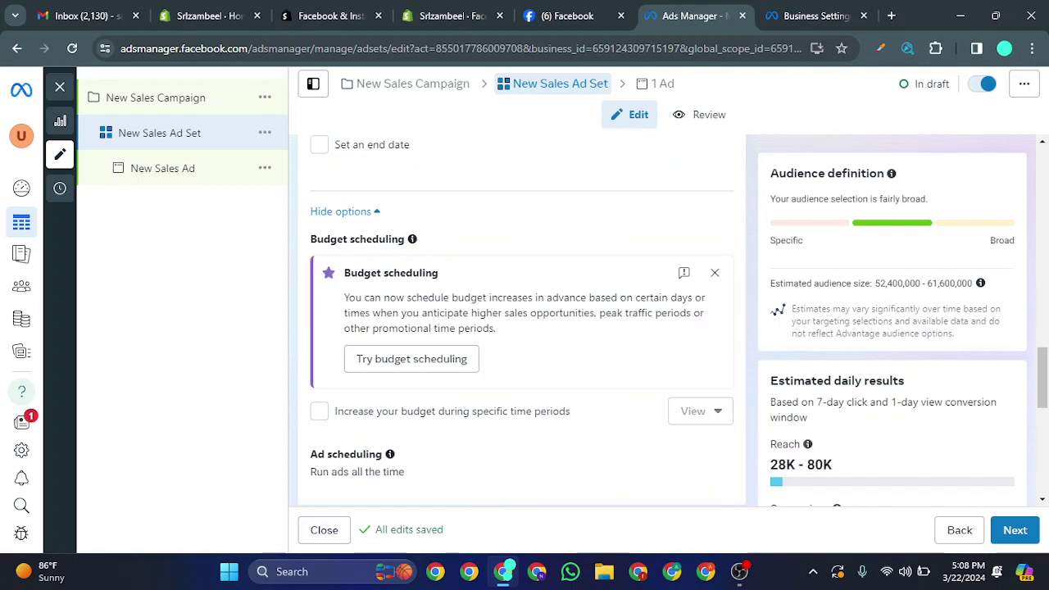
scroll(635, 299, "down", 6)
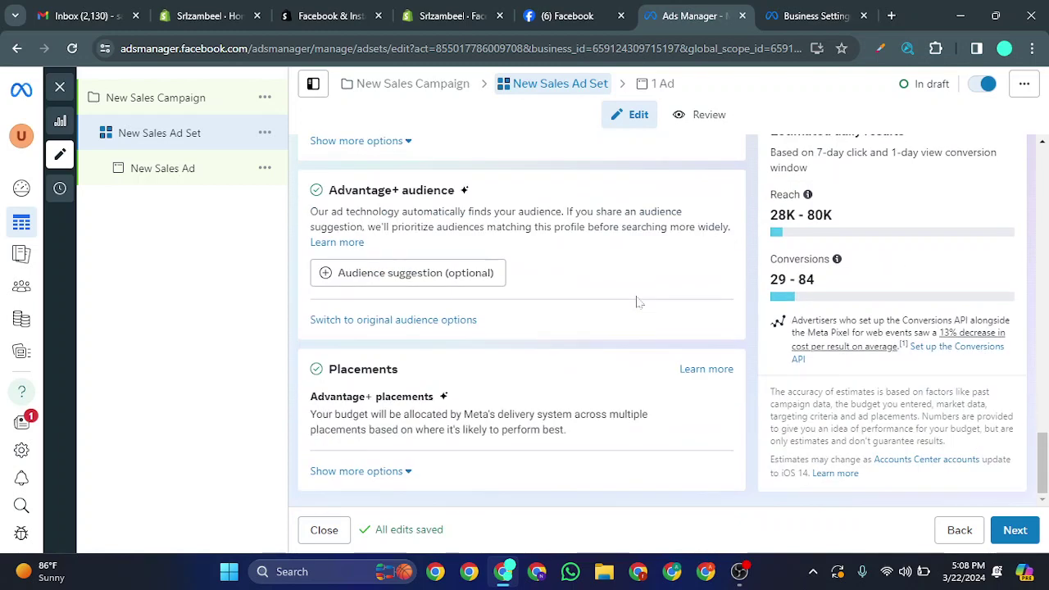
Choose the personal page Anmoll Store as the Facebook Page for the New Sales Ad.
left_click(160, 168)
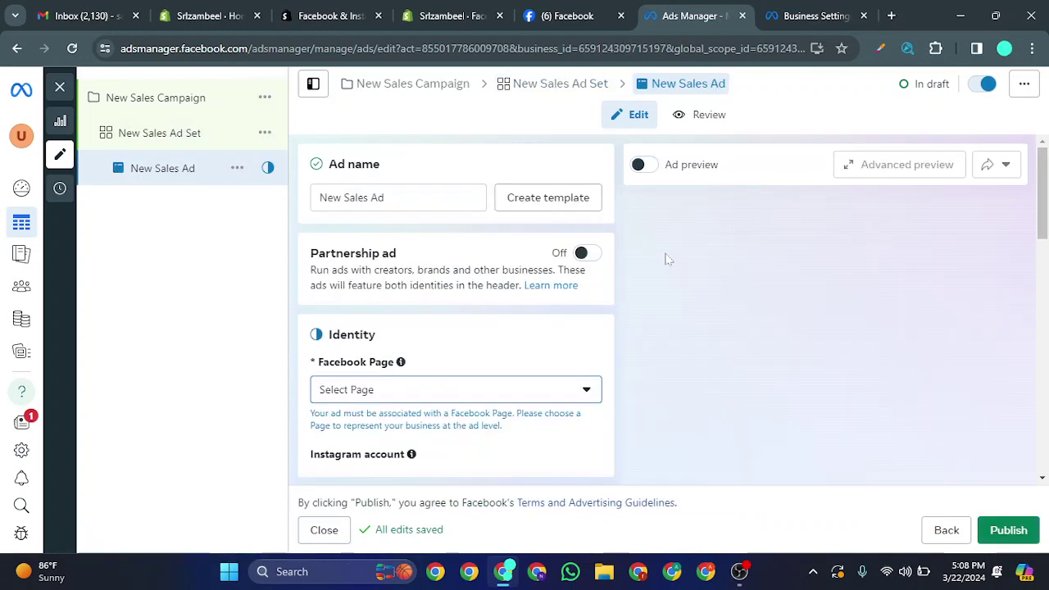
scroll(557, 295, "down", 2)
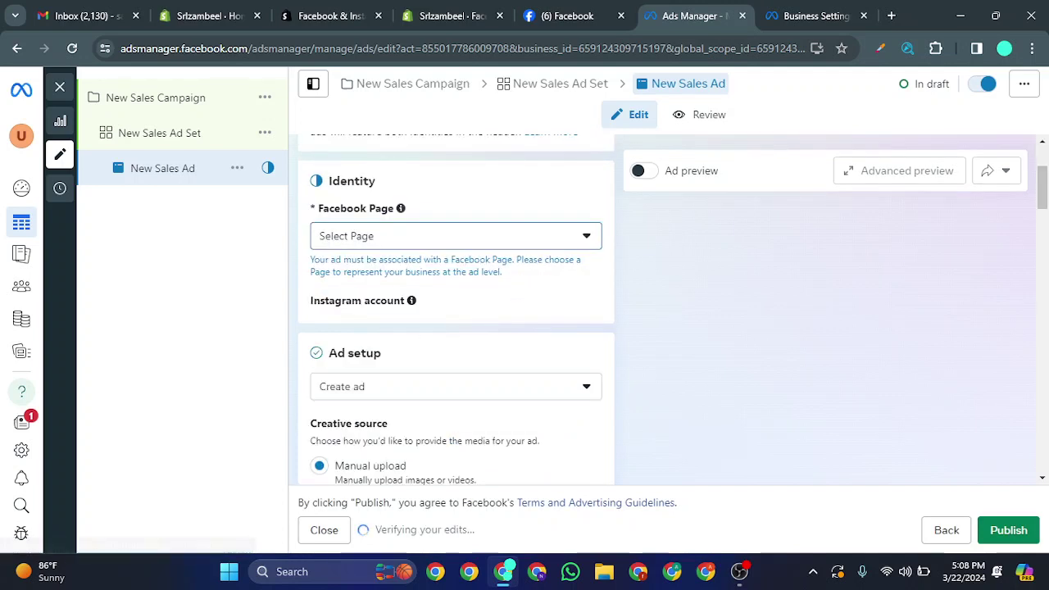
left_click(569, 235)
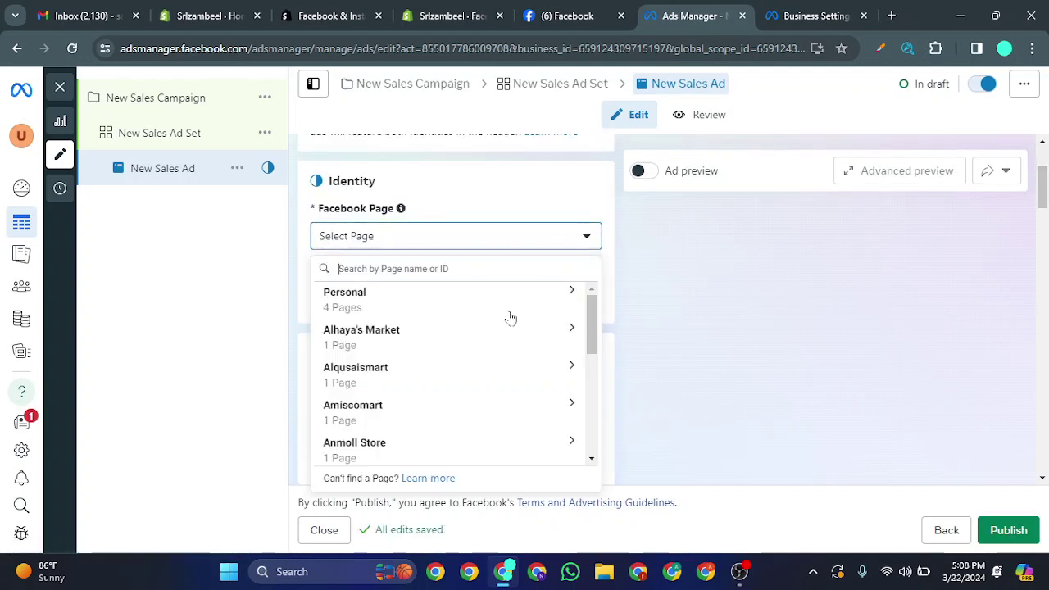
left_click(557, 296)
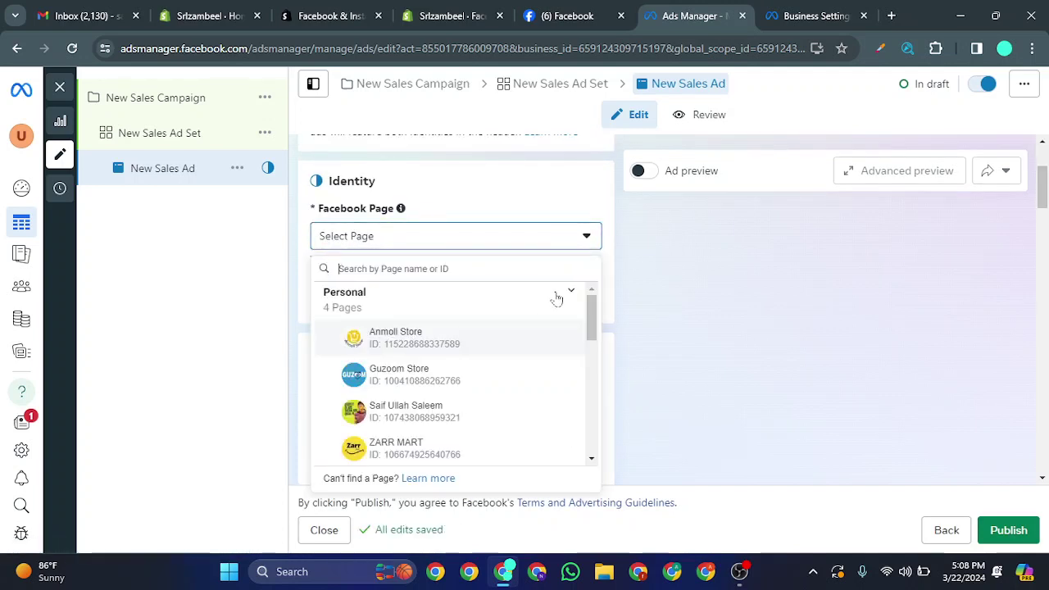
left_click(420, 333)
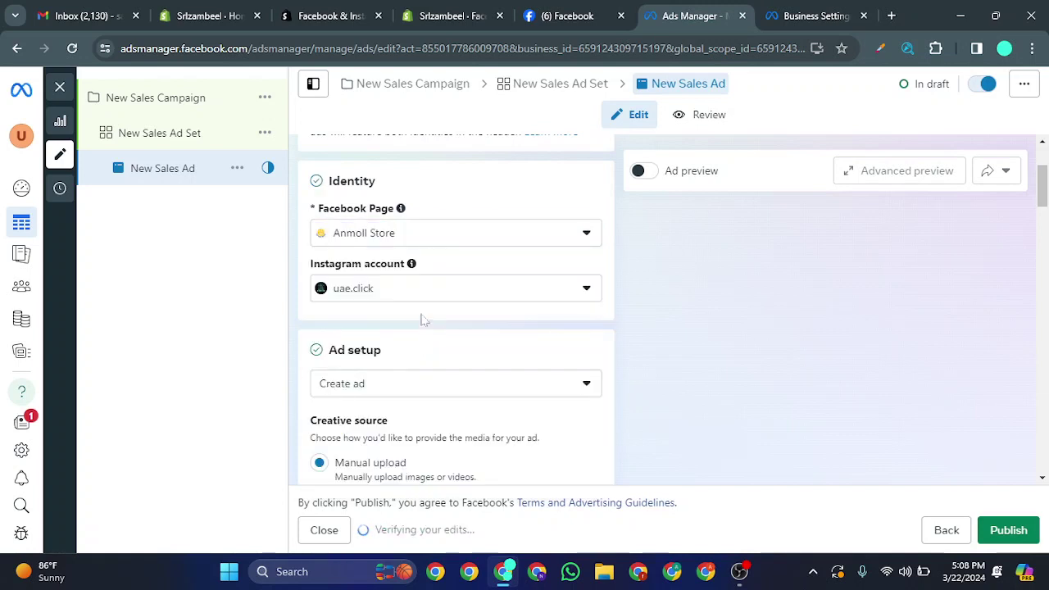
Change the ad's Facebook Page to Gulf Galeria.
left_click(453, 237)
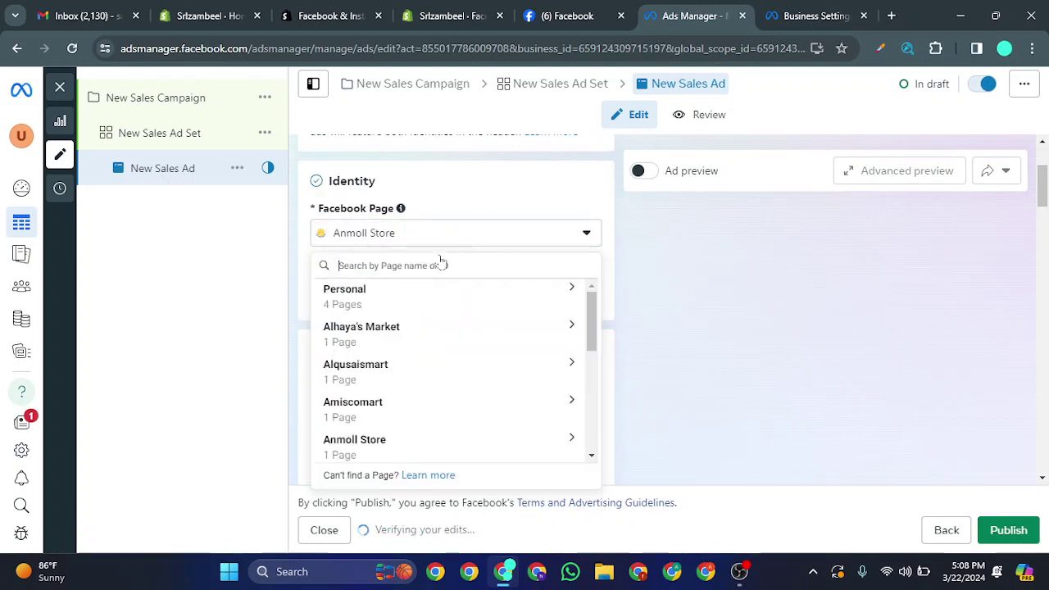
scroll(428, 328, "down", 3)
left_click(393, 370)
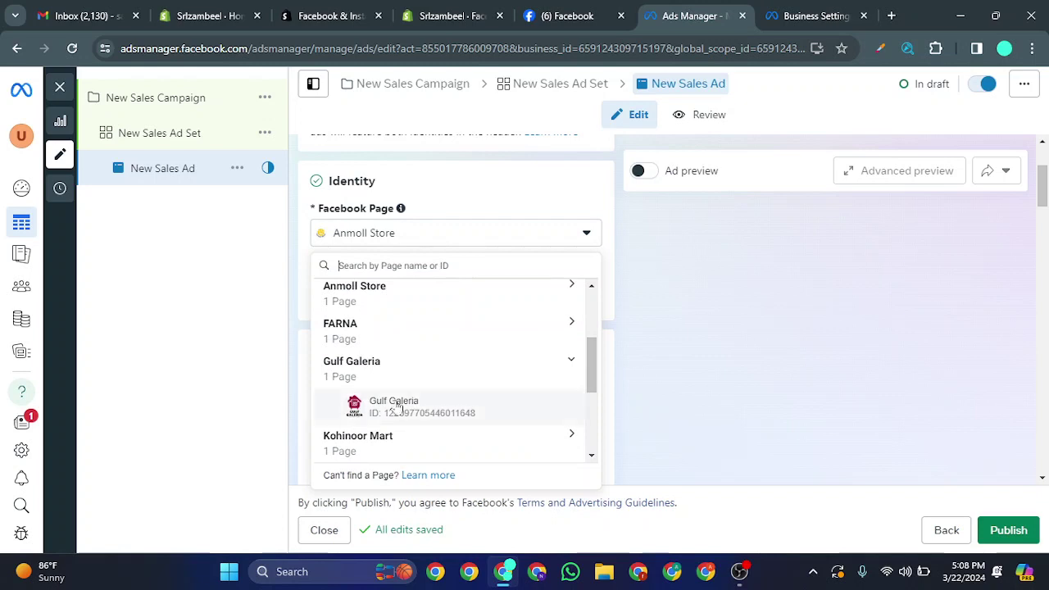
left_click(395, 407)
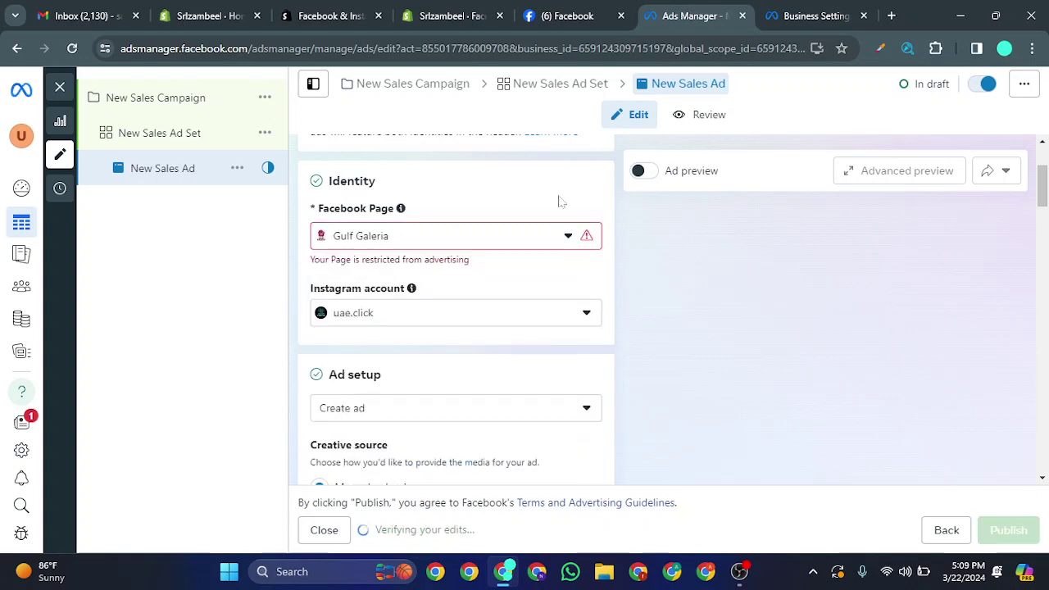
Close the New Sales Ad editor, discard all unpublished drafts in the UAECLICK ad account and return to the campaigns list.
left_click(57, 90)
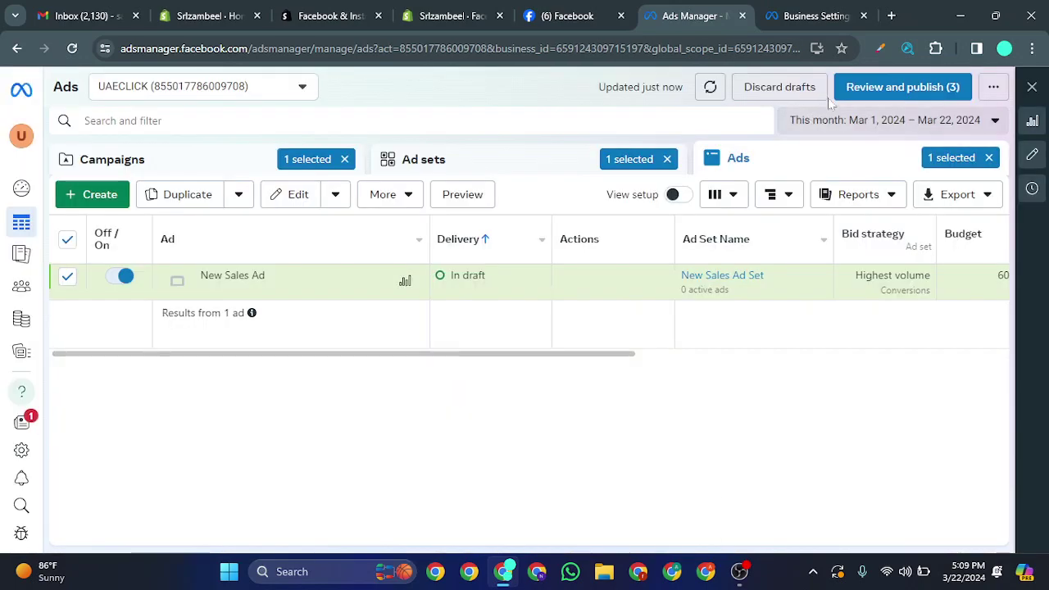
left_click(779, 87)
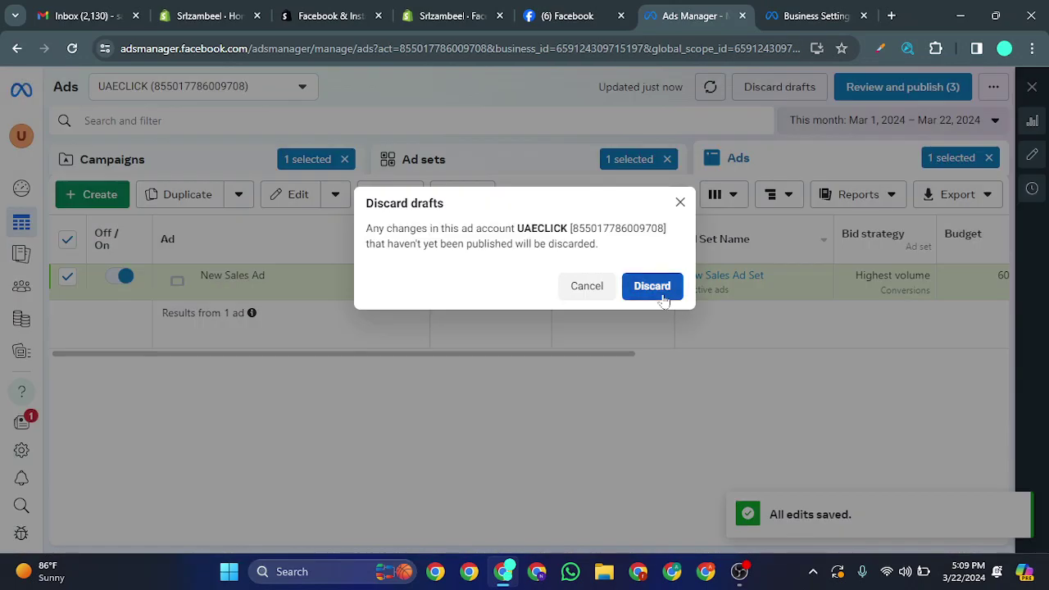
left_click(662, 299)
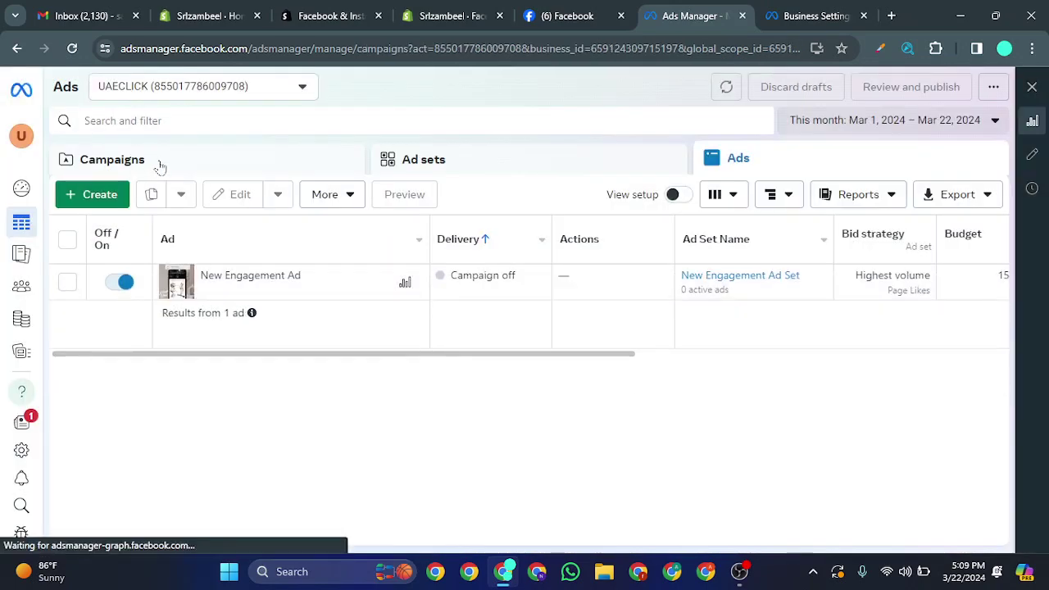
left_click(161, 167)
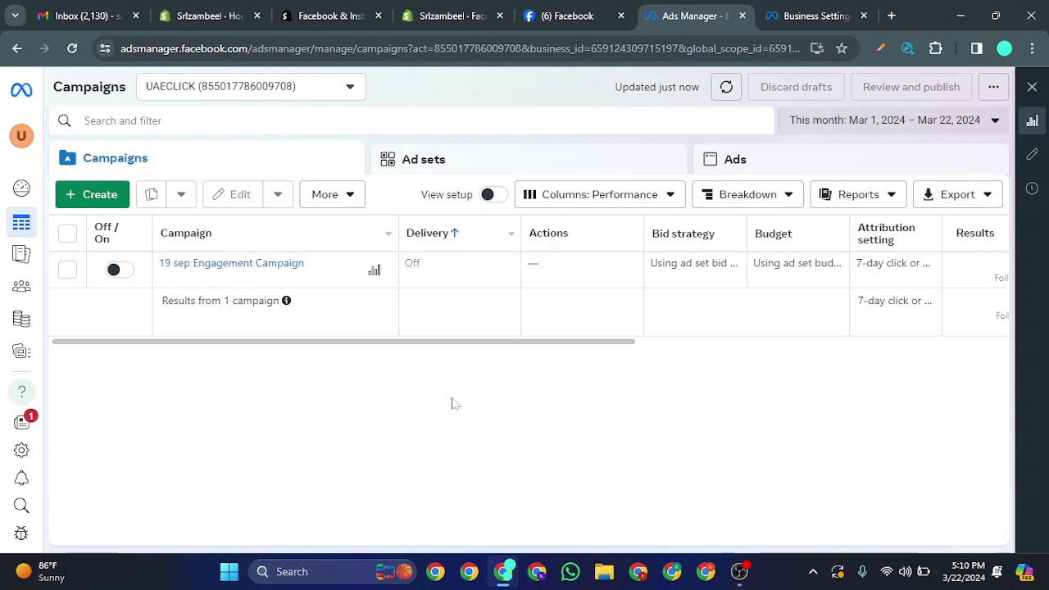
Start a new Auction campaign and select the Awareness objective to examine its description and recommended uses.
left_click(105, 194)
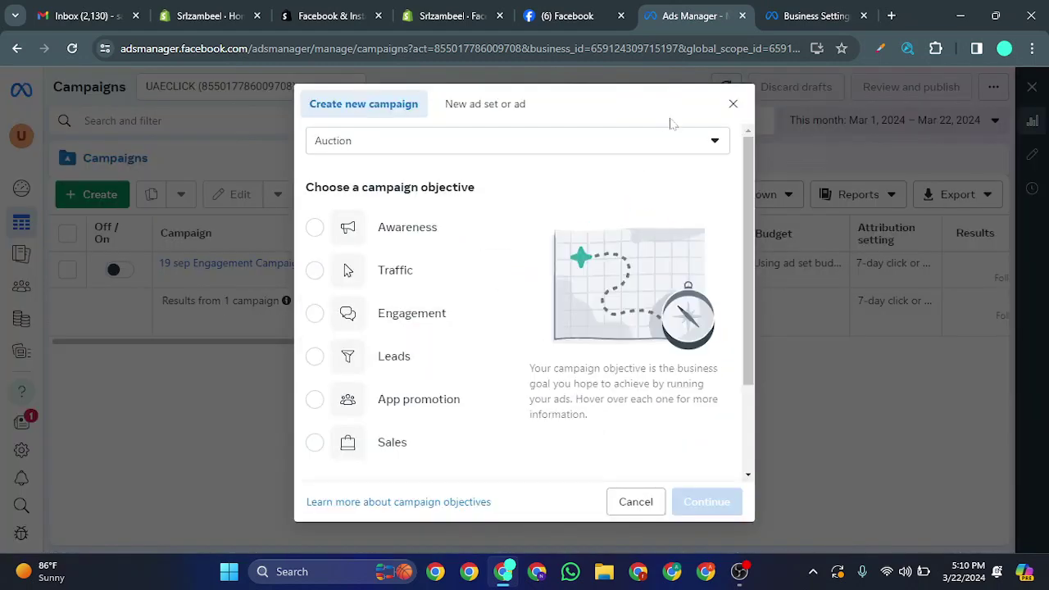
left_click(733, 103)
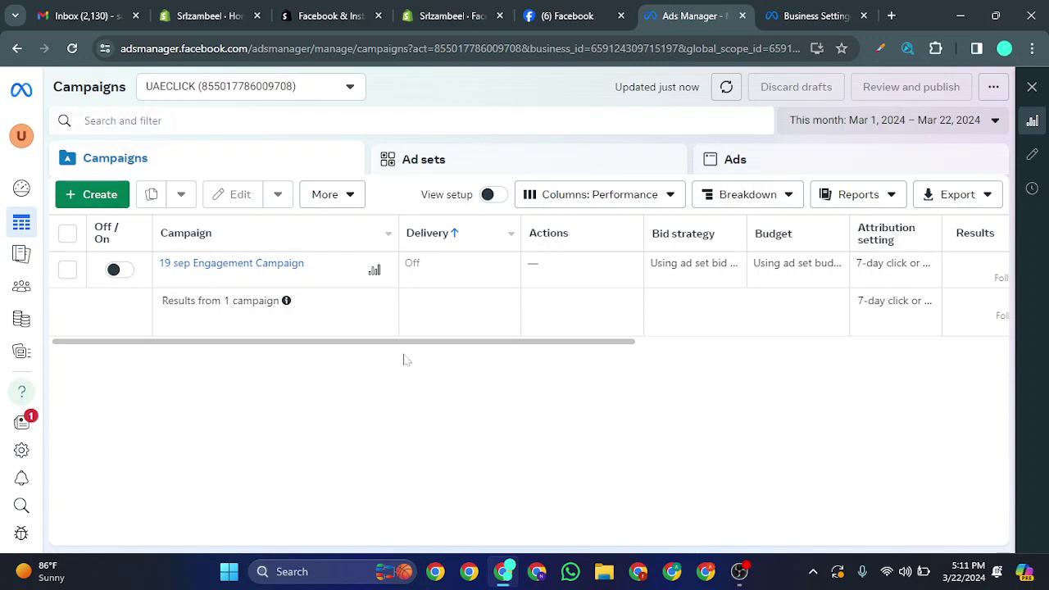
left_click(97, 194)
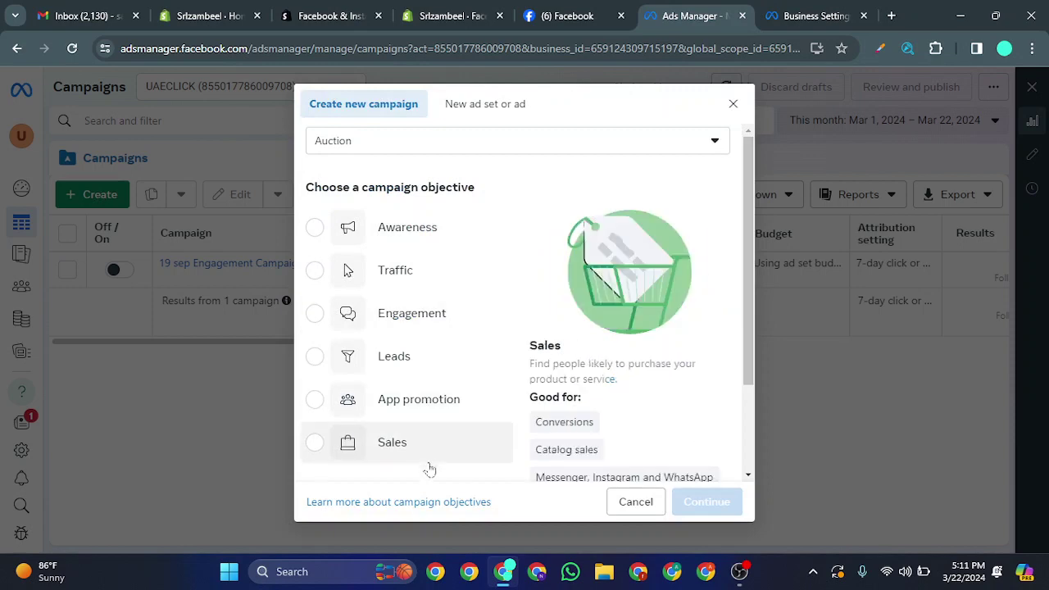
left_click(410, 231)
left_click_drag(752, 231, 751, 302)
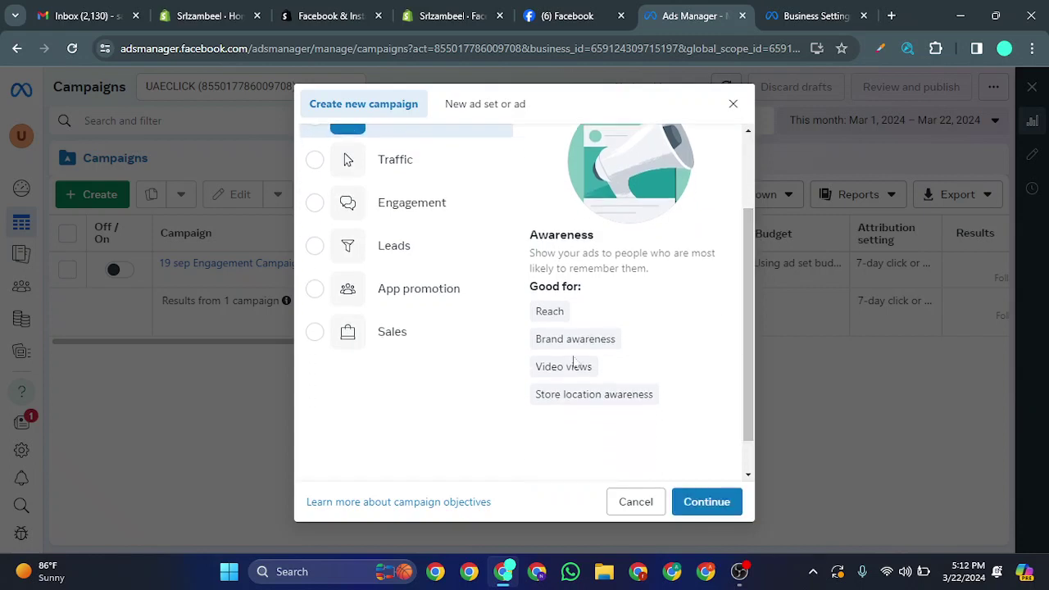
left_click_drag(520, 316, 521, 350)
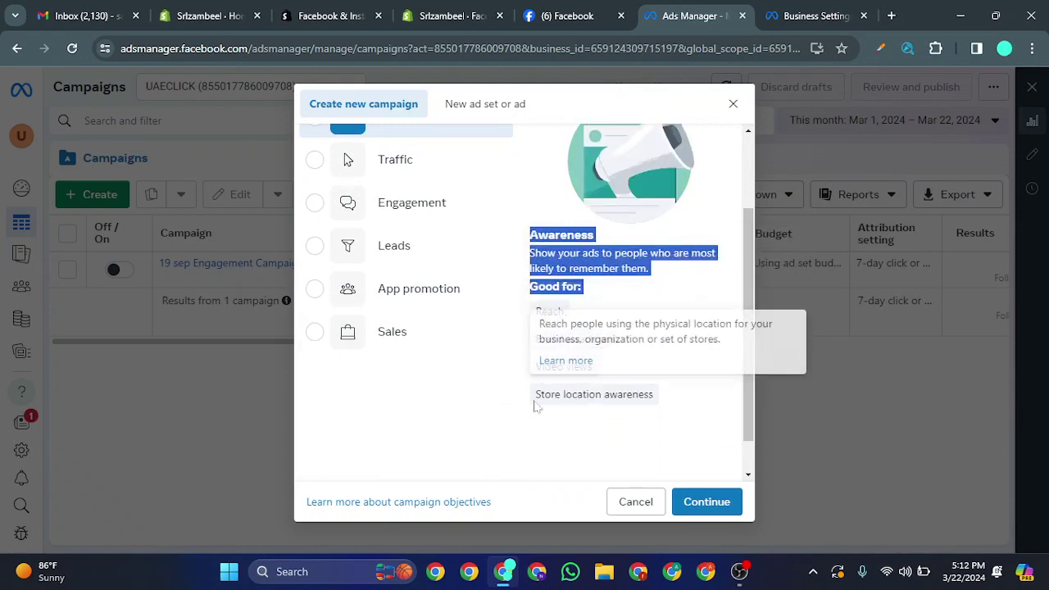
left_click(534, 479)
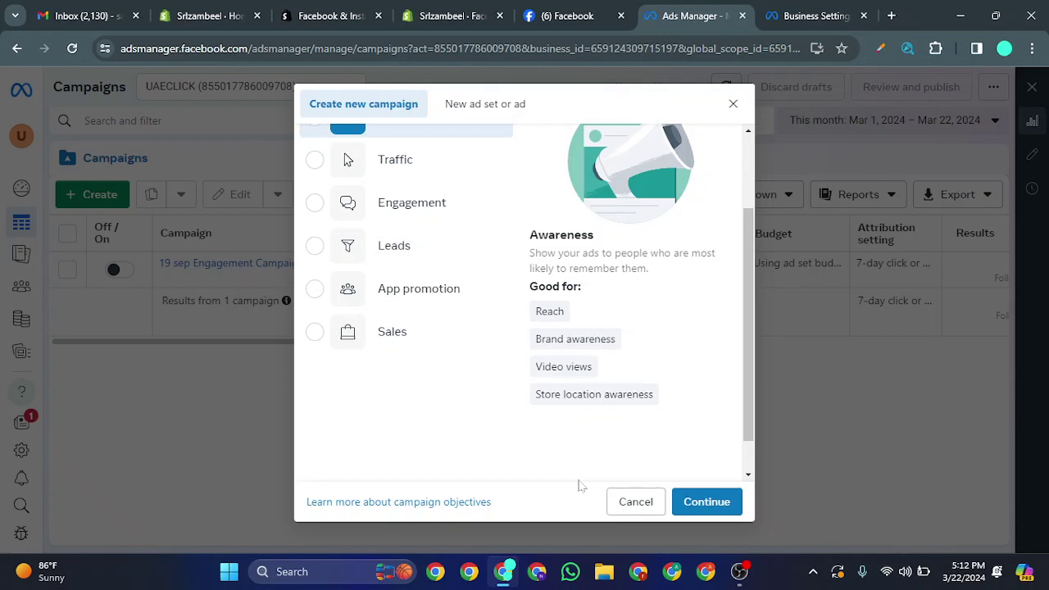
Switch the campaign objective to Traffic and review its full list of recommended uses.
scroll(579, 458, "up", 3)
left_click(386, 277)
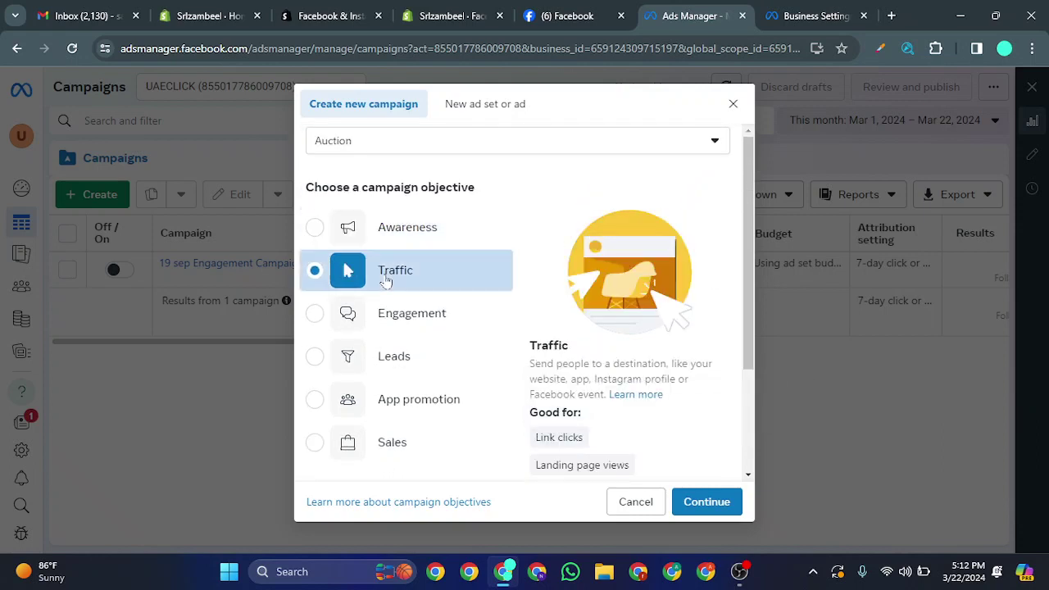
scroll(459, 352, "down", 2)
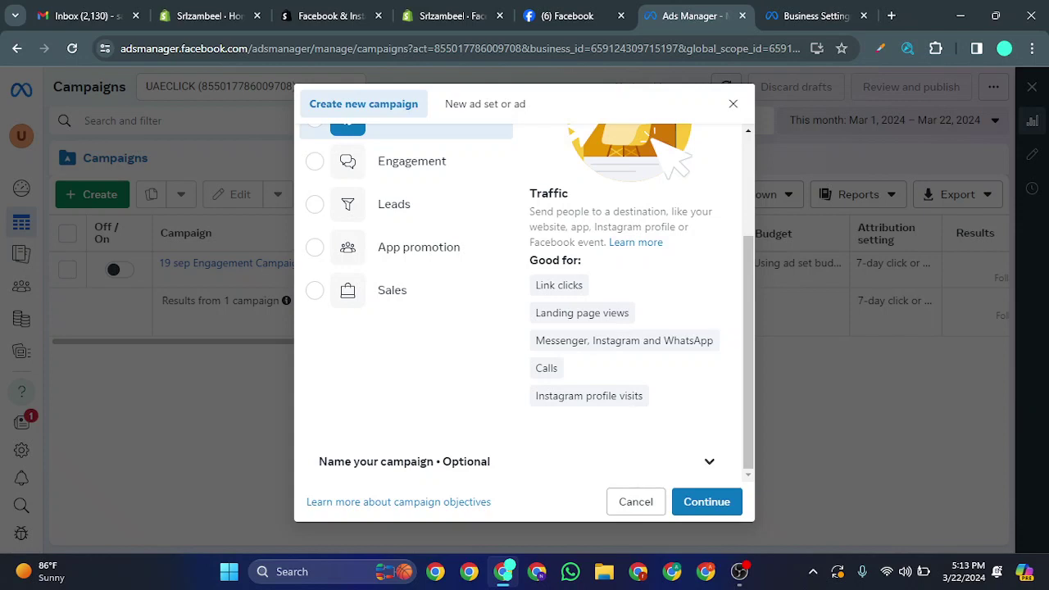
Switch the campaign objective to Engagement and examine its description and its messaging, video view and conversion uses.
left_click(414, 168)
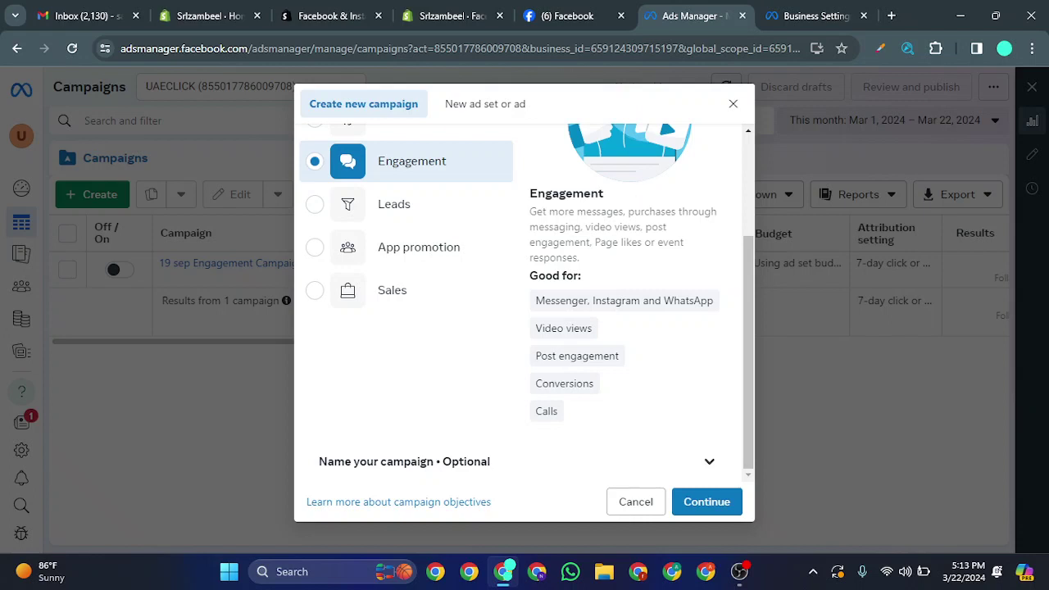
left_click_drag(635, 211, 705, 211)
left_click_drag(594, 227, 652, 227)
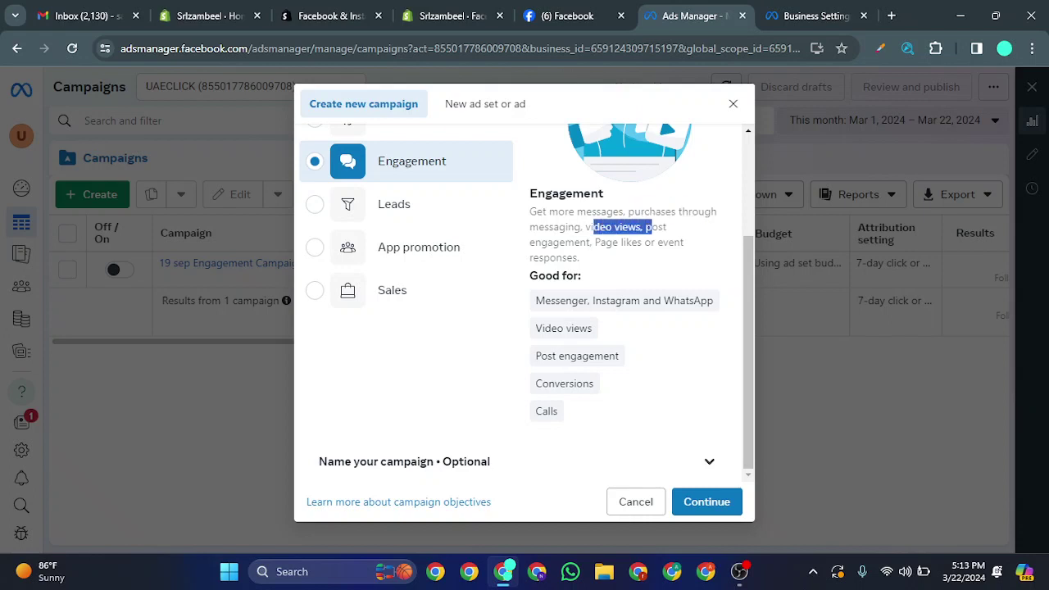
left_click(597, 262)
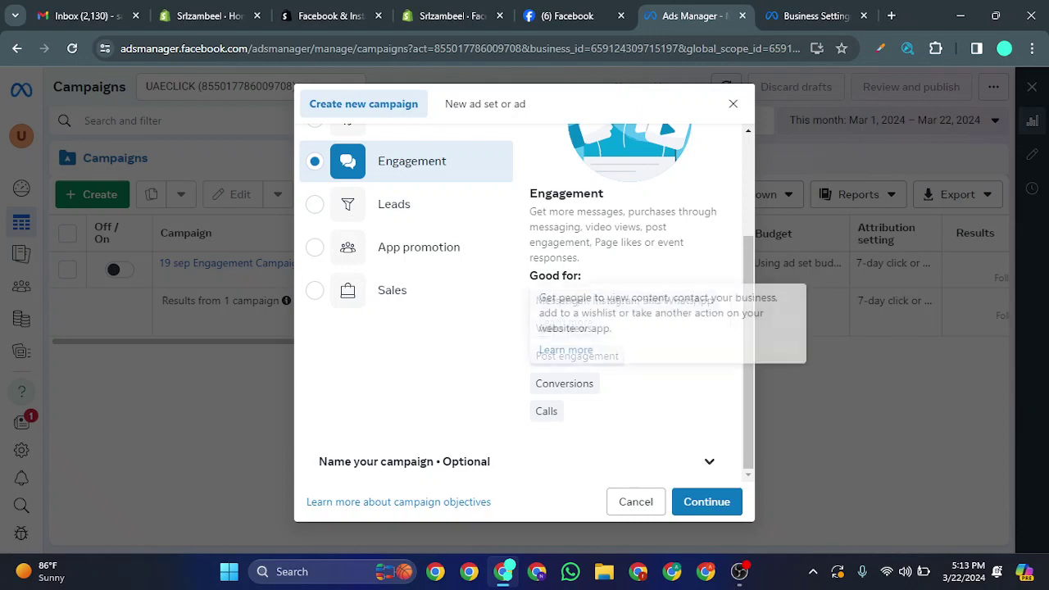
left_click_drag(595, 383, 534, 393)
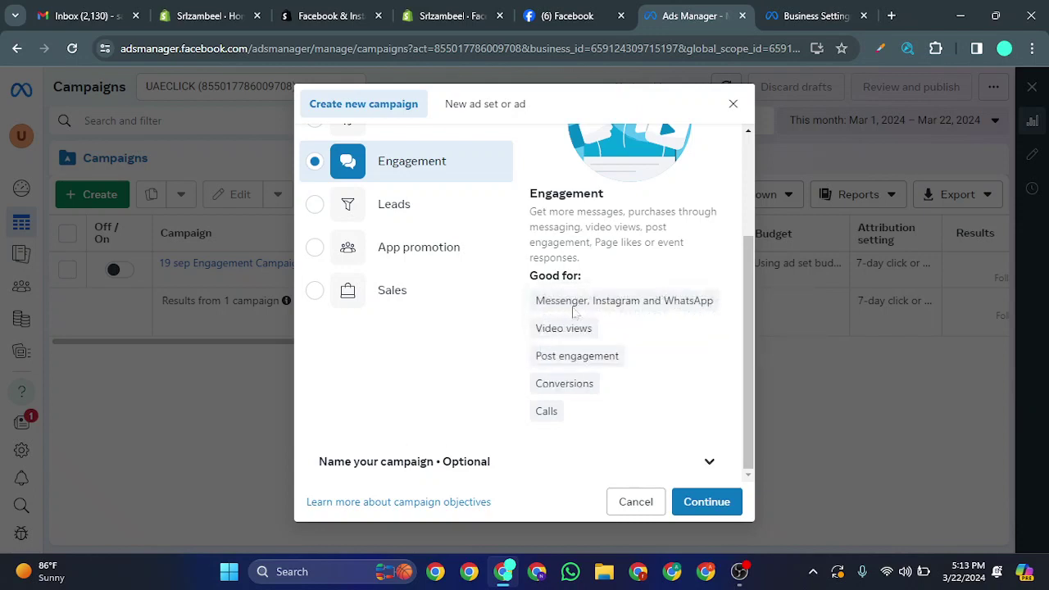
left_click_drag(601, 300, 701, 342)
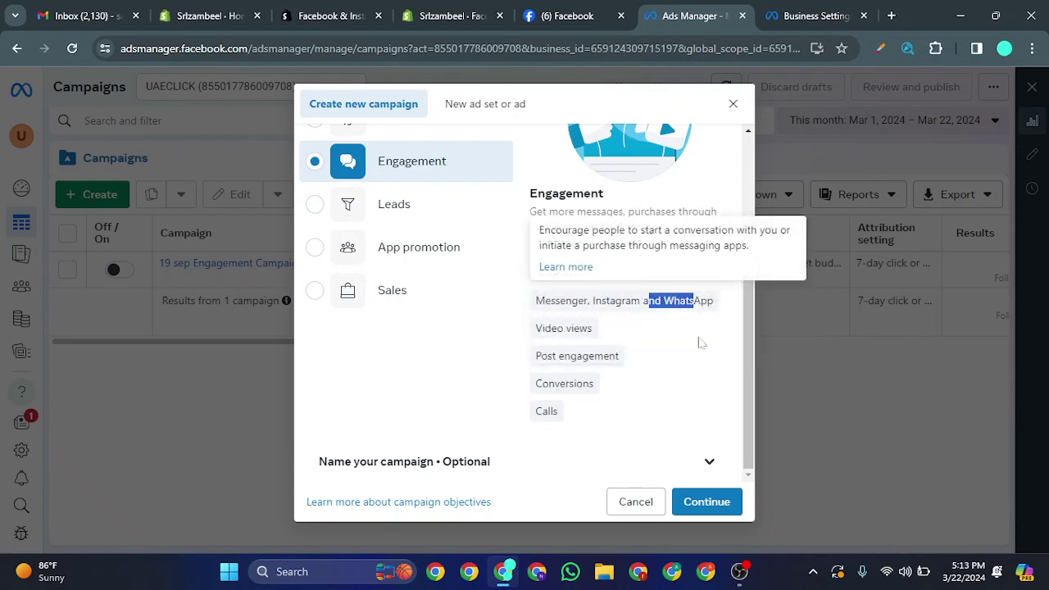
left_click(701, 344)
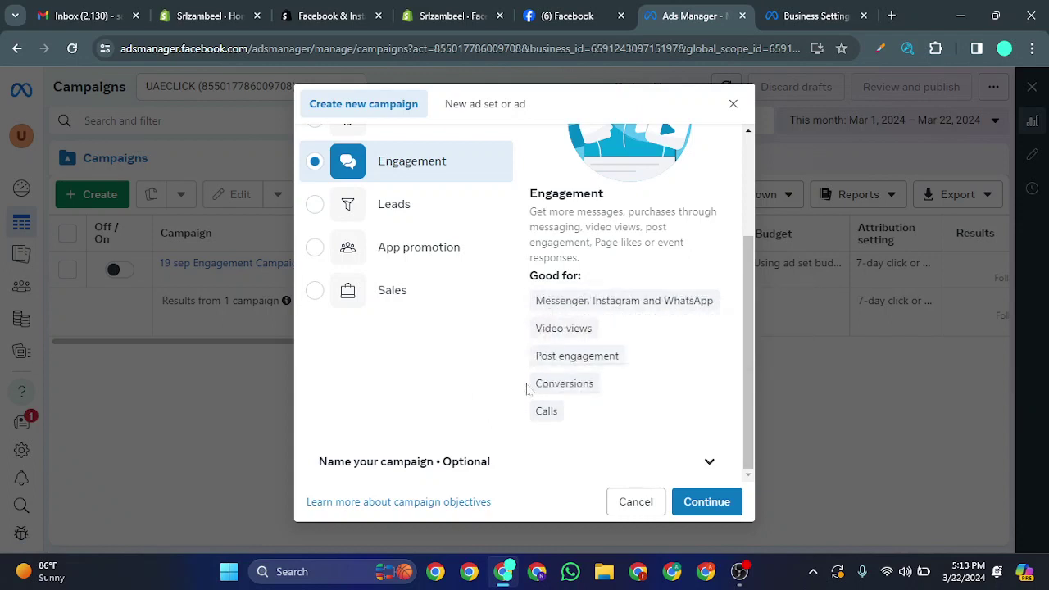
Compare the Conversions use of the Engagement objective with the one offered under Sales.
left_click_drag(532, 385, 600, 387)
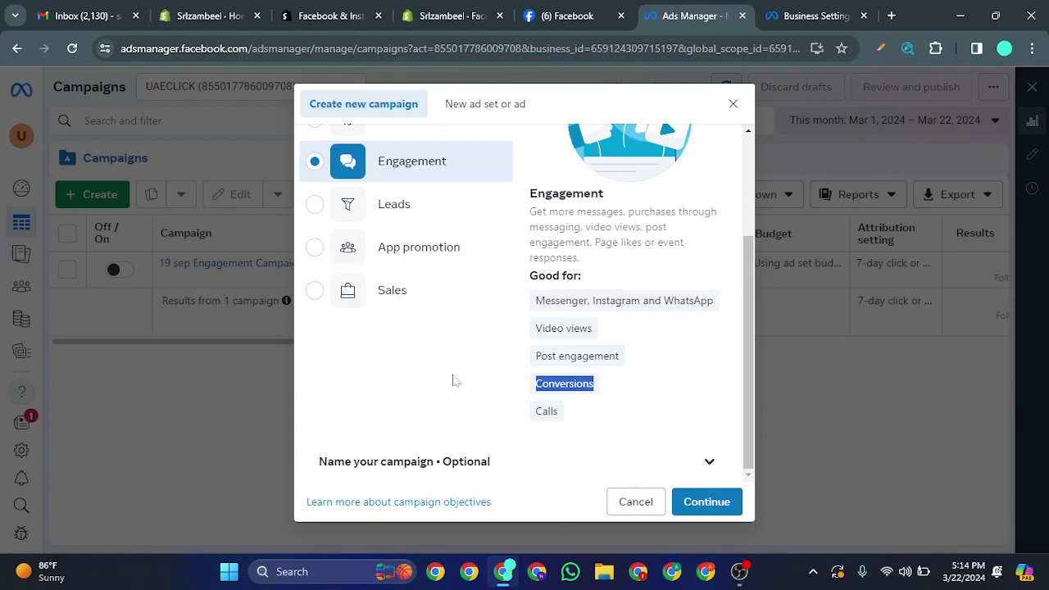
left_click(403, 301)
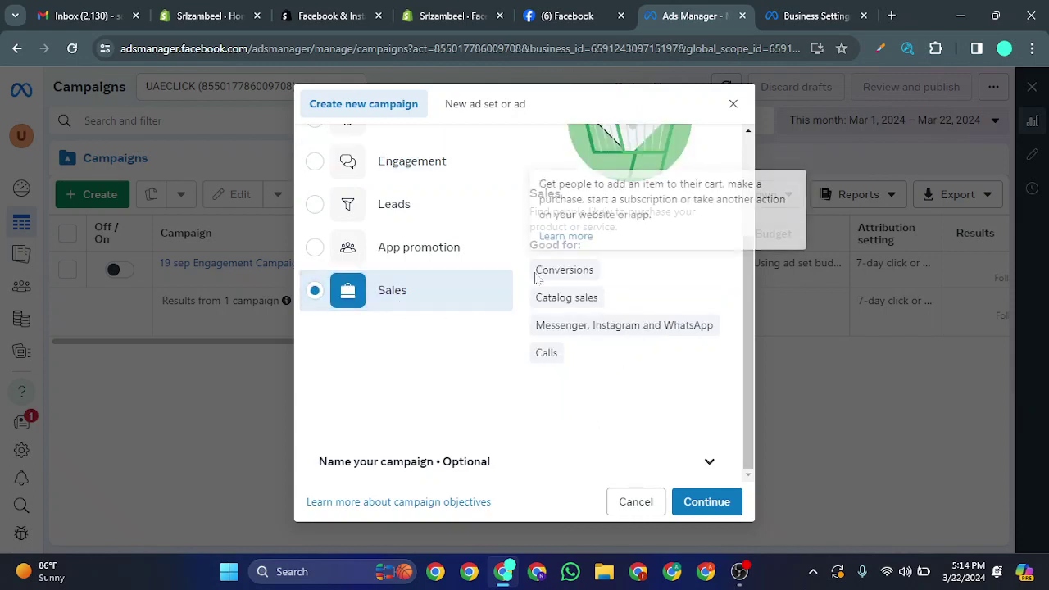
left_click_drag(537, 277, 615, 271)
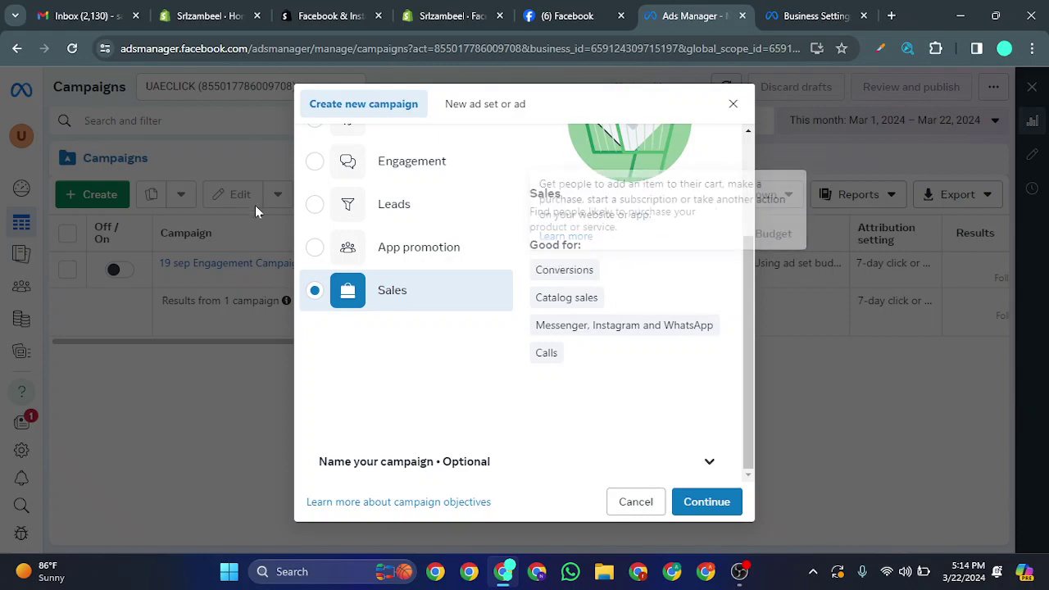
Select the Leads objective and read the explanation of its Instant forms use.
left_click(361, 168)
left_click(365, 205)
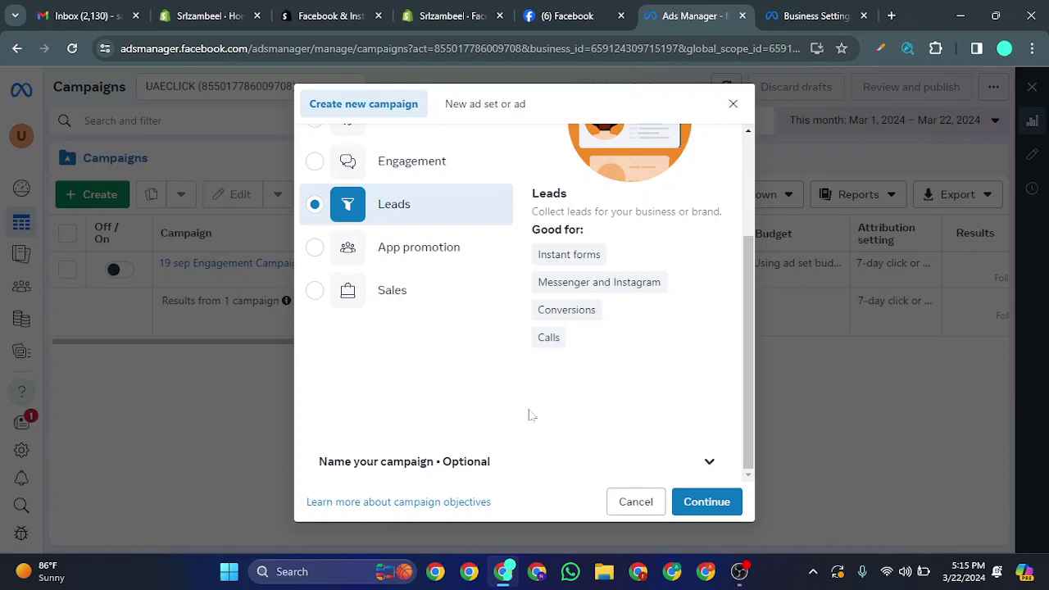
mouse_move(536, 246)
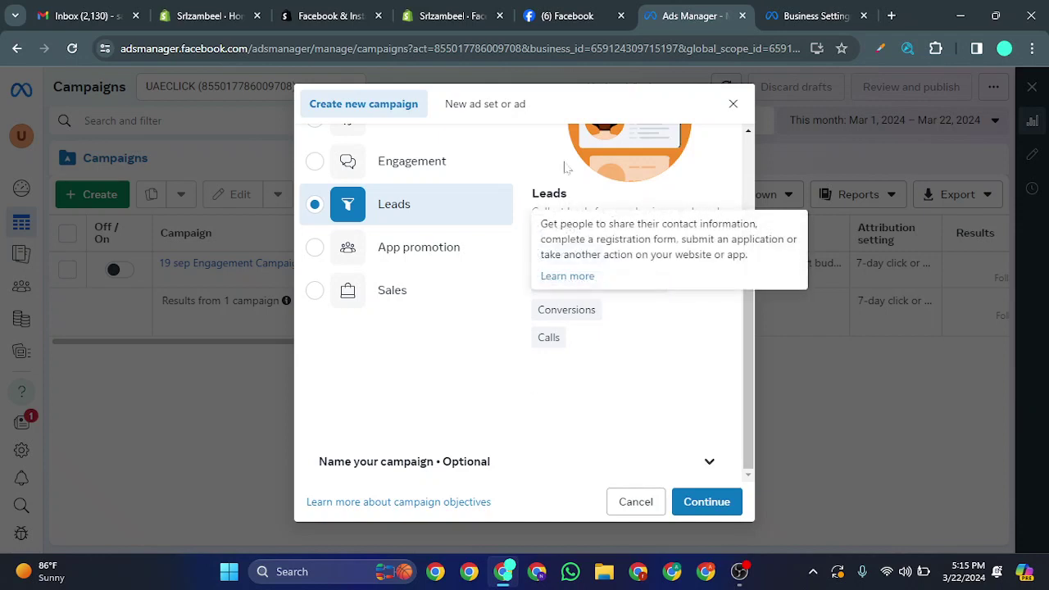
left_click_drag(539, 254, 644, 254)
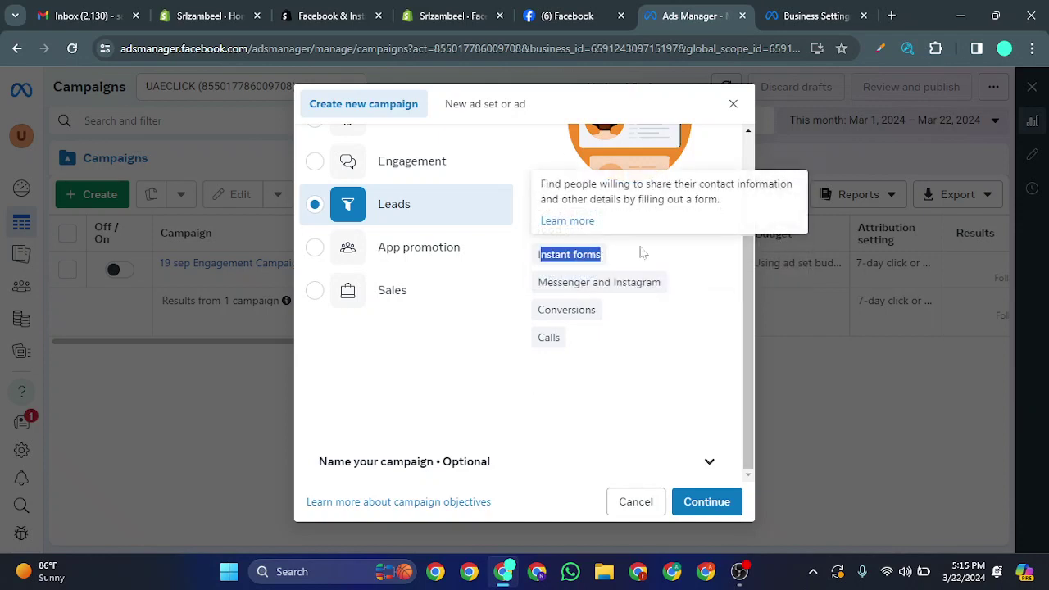
Review the App promotion objective and compare the recommended uses of the Leads and Sales objectives.
left_click(440, 261)
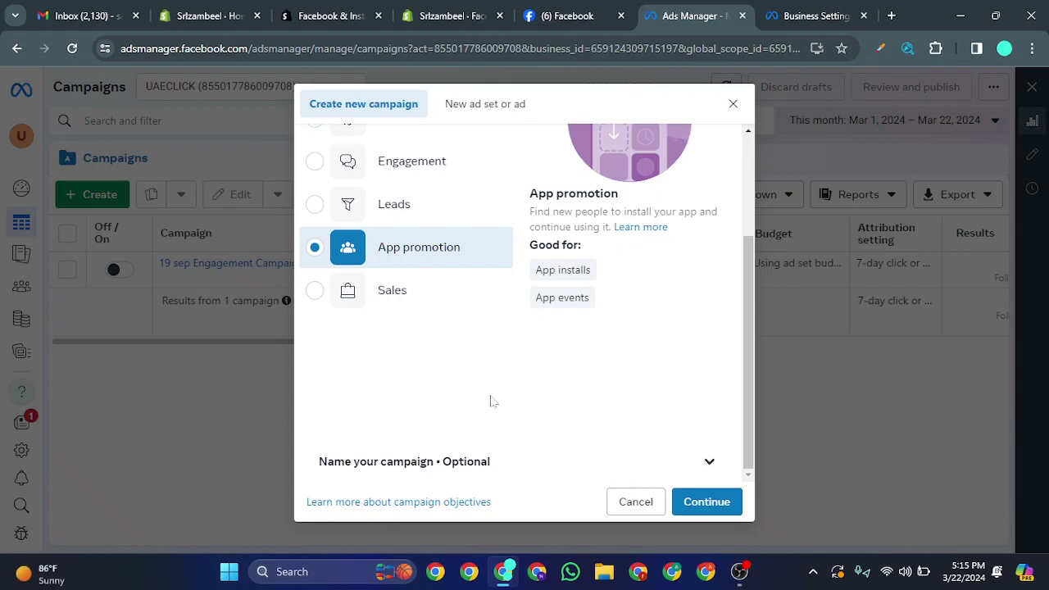
left_click(353, 298)
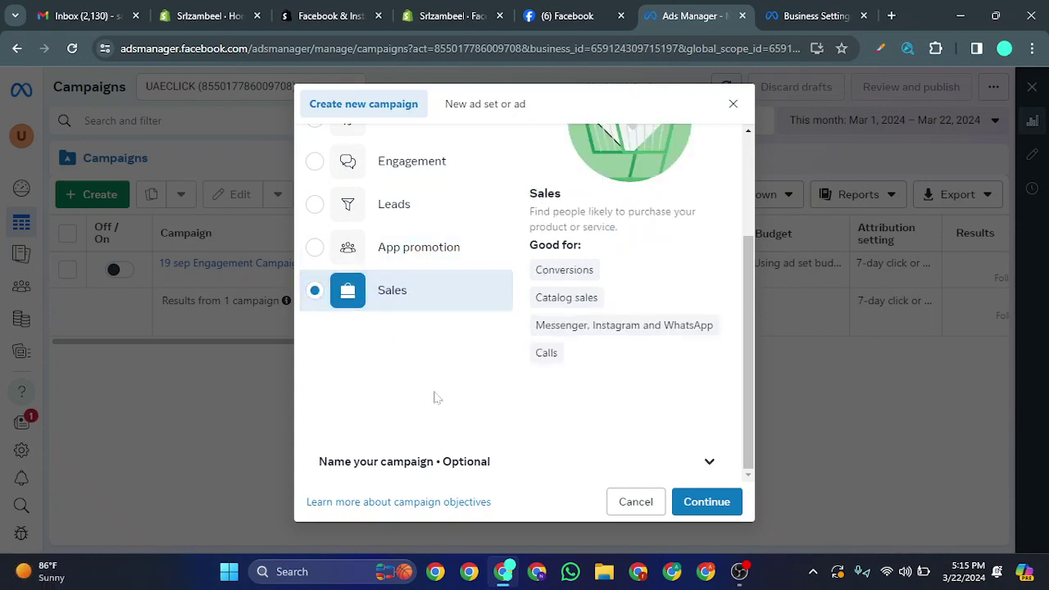
mouse_move(557, 366)
left_click(410, 206)
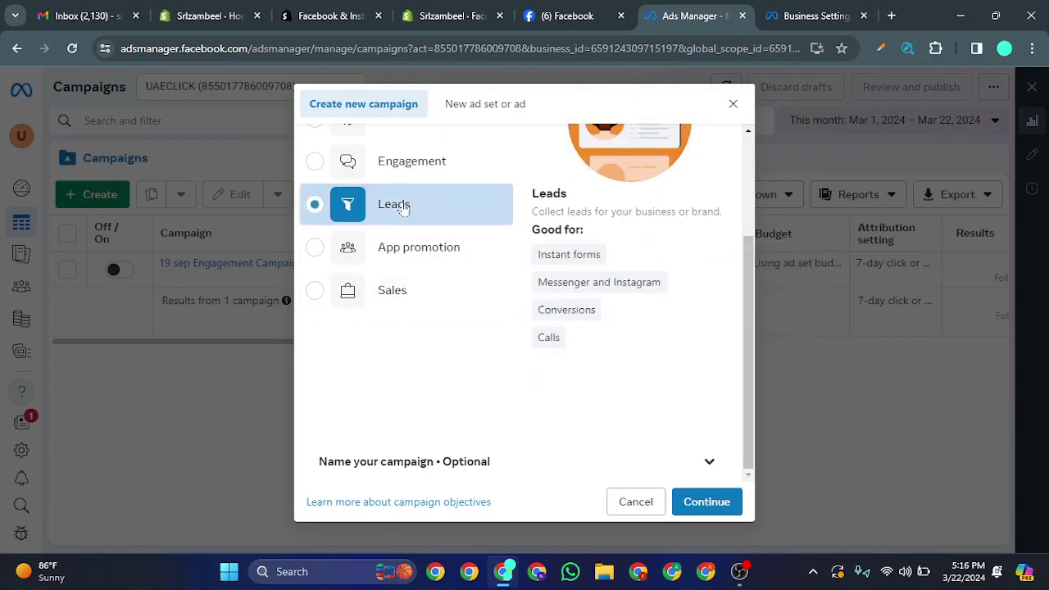
mouse_move(560, 307)
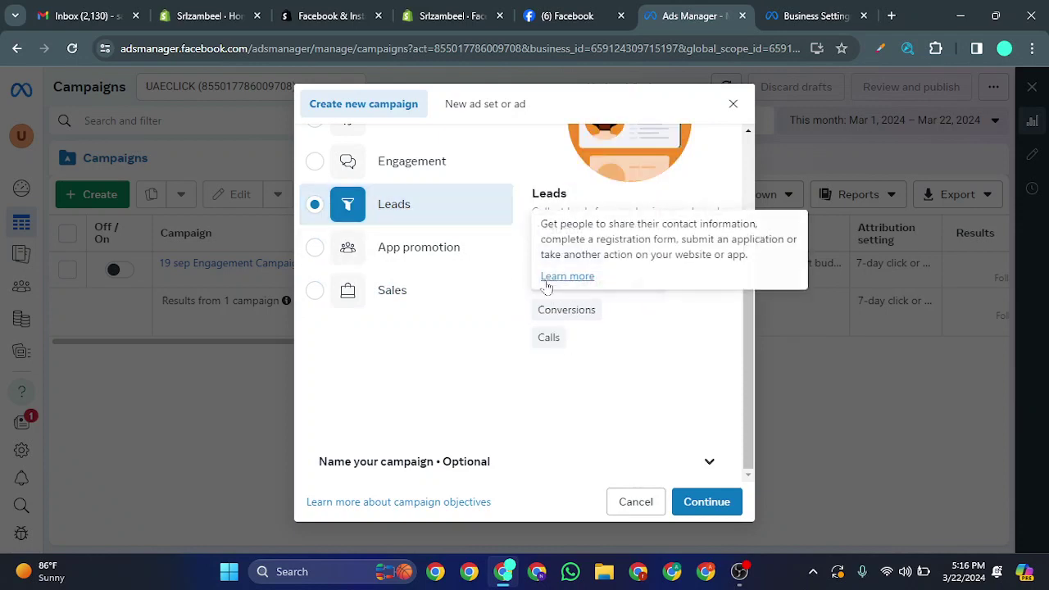
left_click(446, 293)
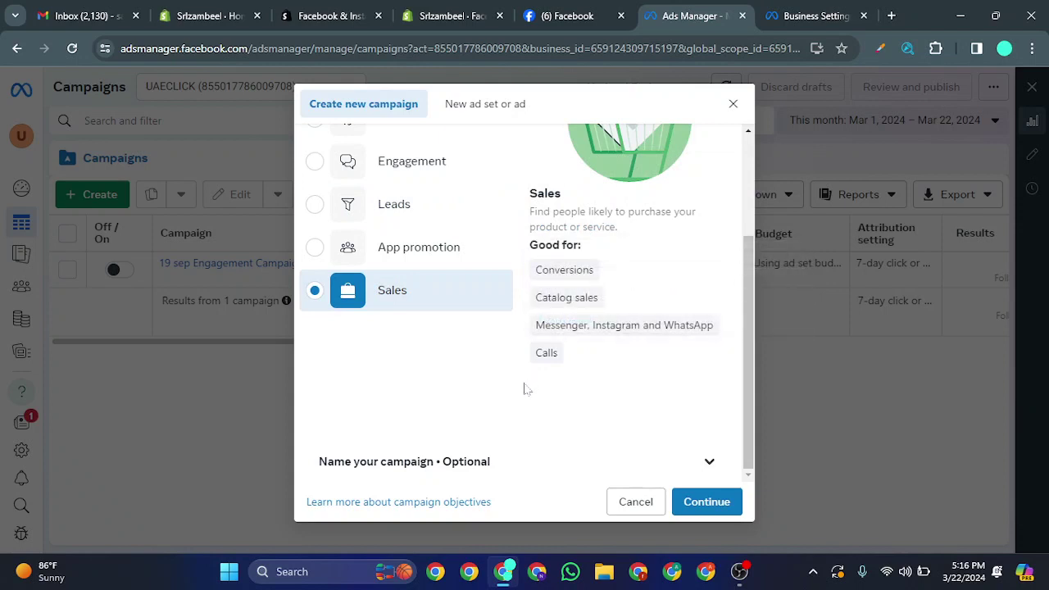
Select the Engagement objective again and compare it with Sales, leaving Sales selected.
scroll(524, 389, "up", 2)
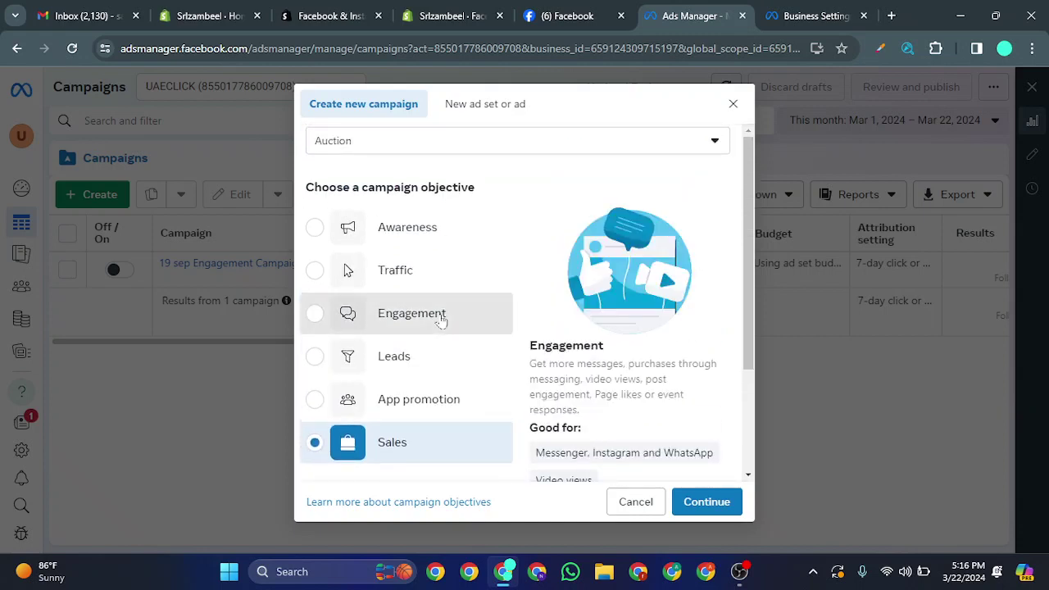
left_click(439, 316)
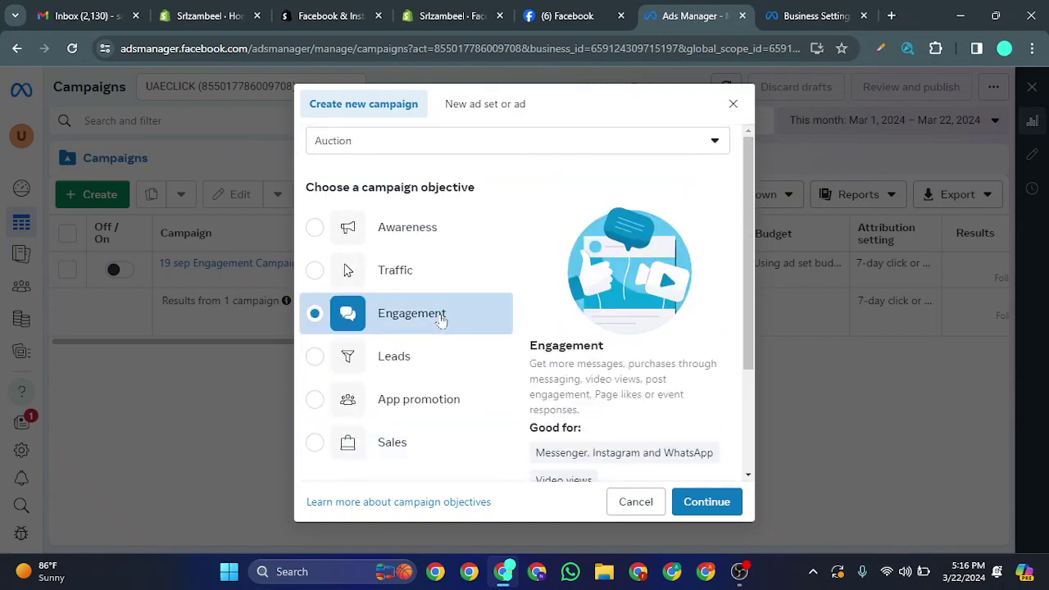
scroll(441, 321, "down", 2)
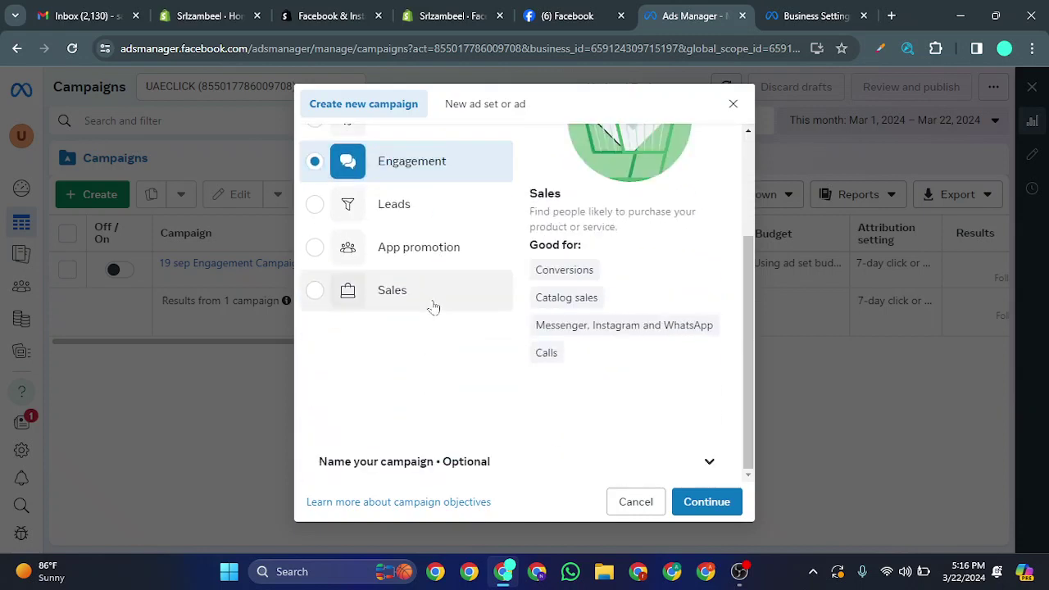
left_click(434, 307)
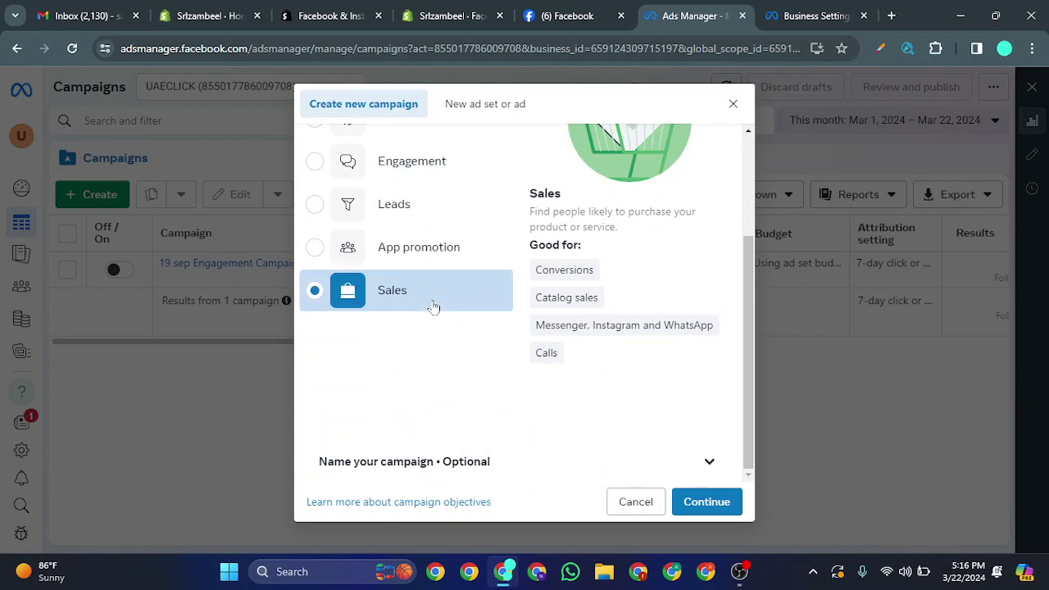
Abandon the new campaign without creating it and show the list of ads in the UAECLICK account.
left_click(733, 107)
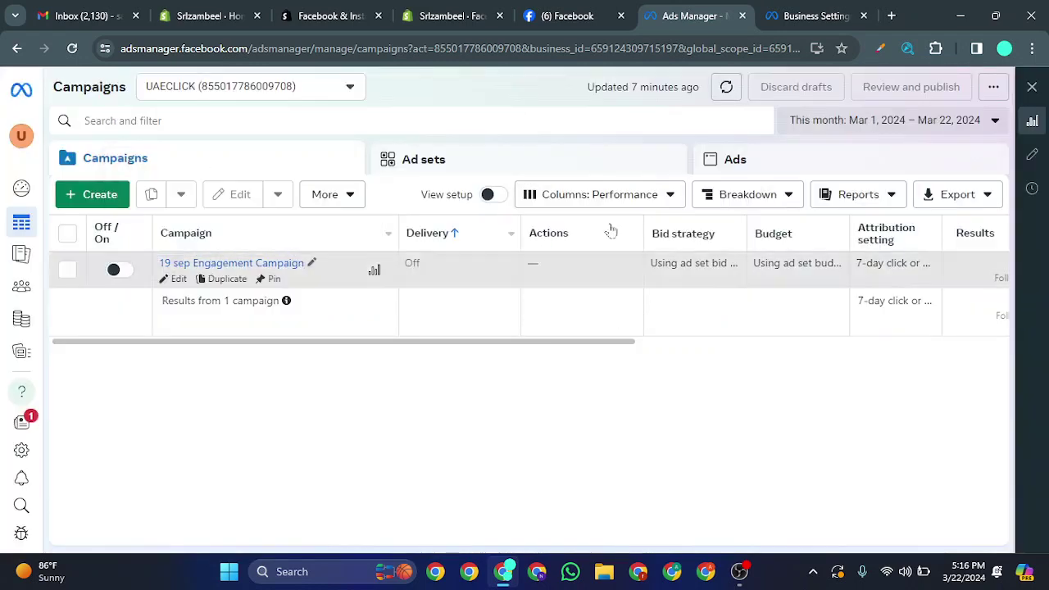
left_click(807, 172)
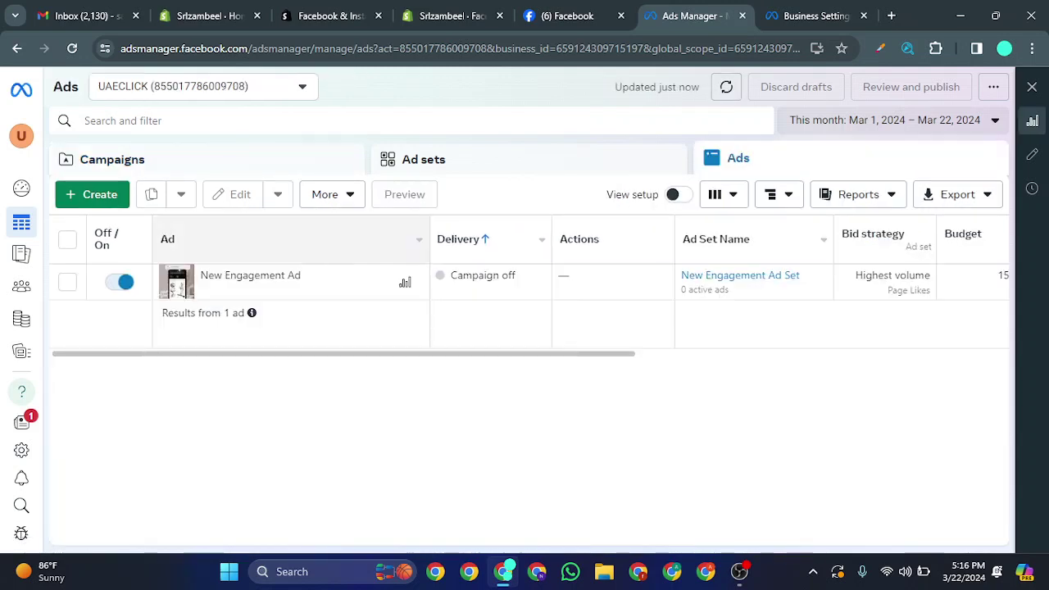
Preview the New Engagement Ad, play its Facebook Feeds video, and check the placement filters, ending on all placements.
left_click(67, 282)
left_click(463, 195)
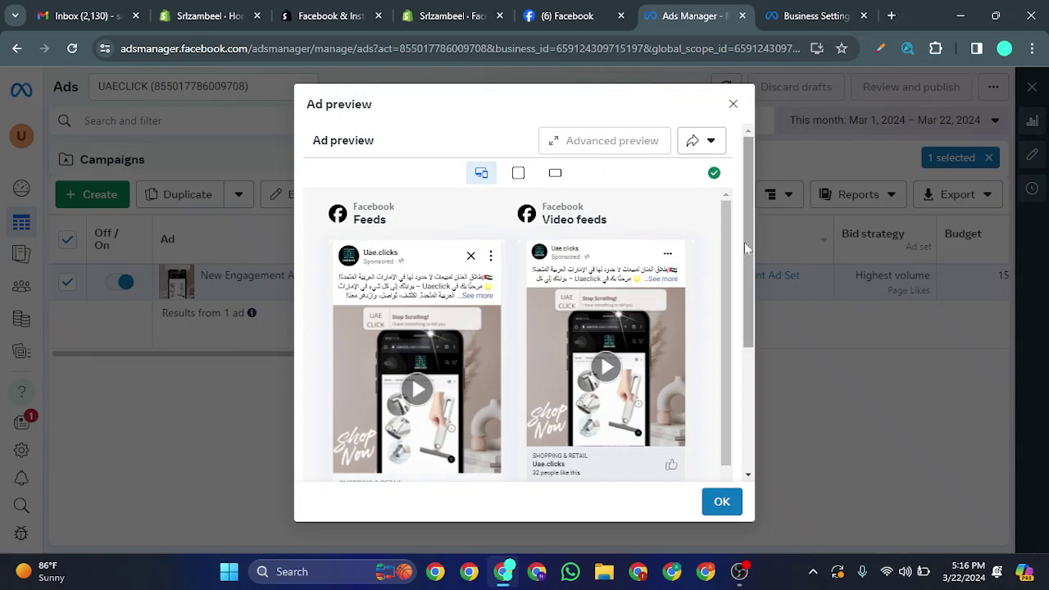
left_click_drag(753, 243, 747, 299)
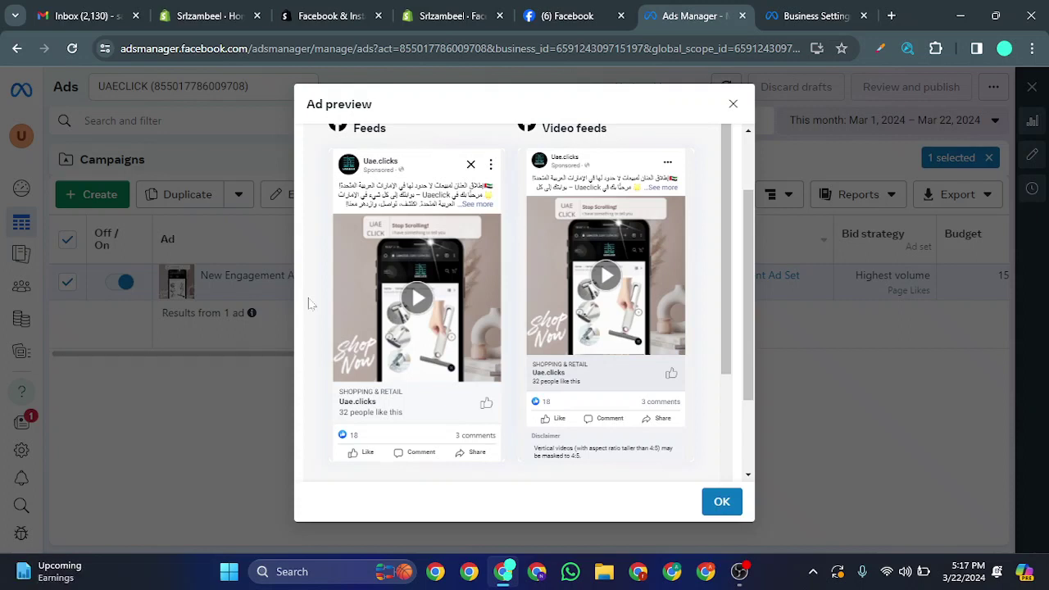
left_click(344, 368)
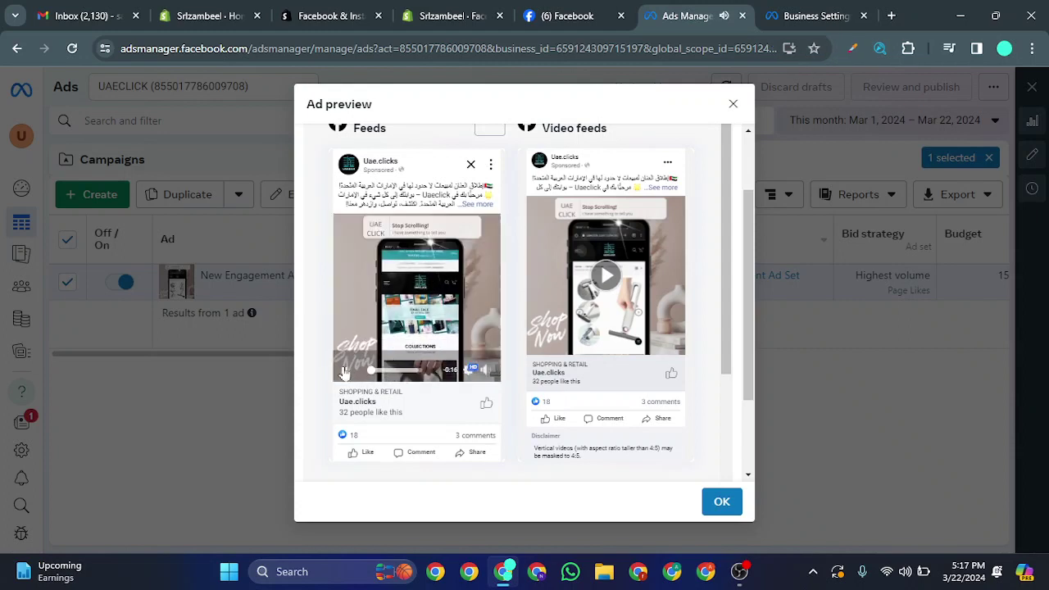
scroll(558, 246, "up", 2)
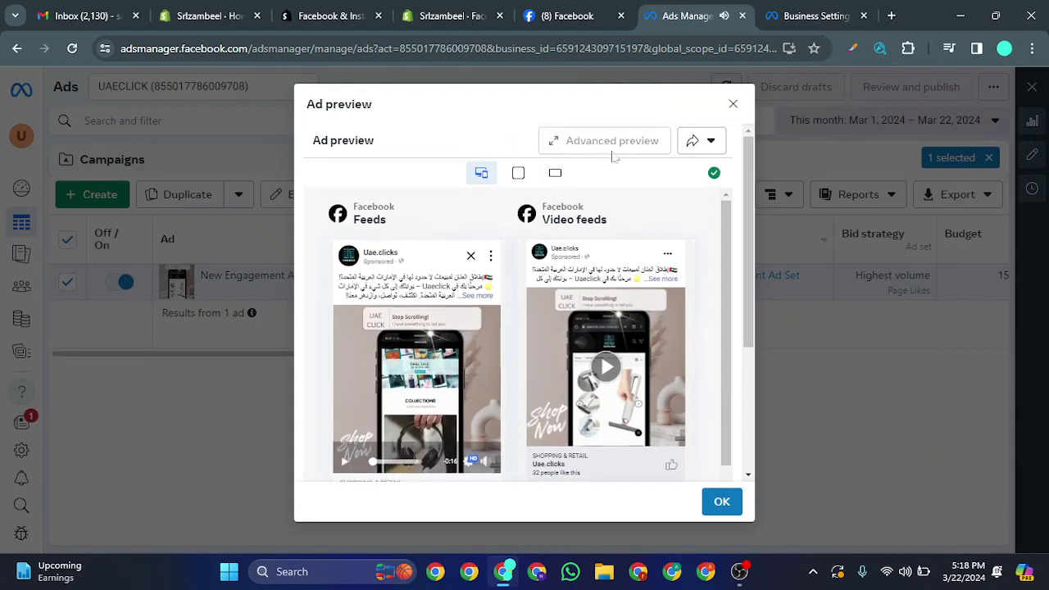
left_click(519, 174)
left_click(483, 173)
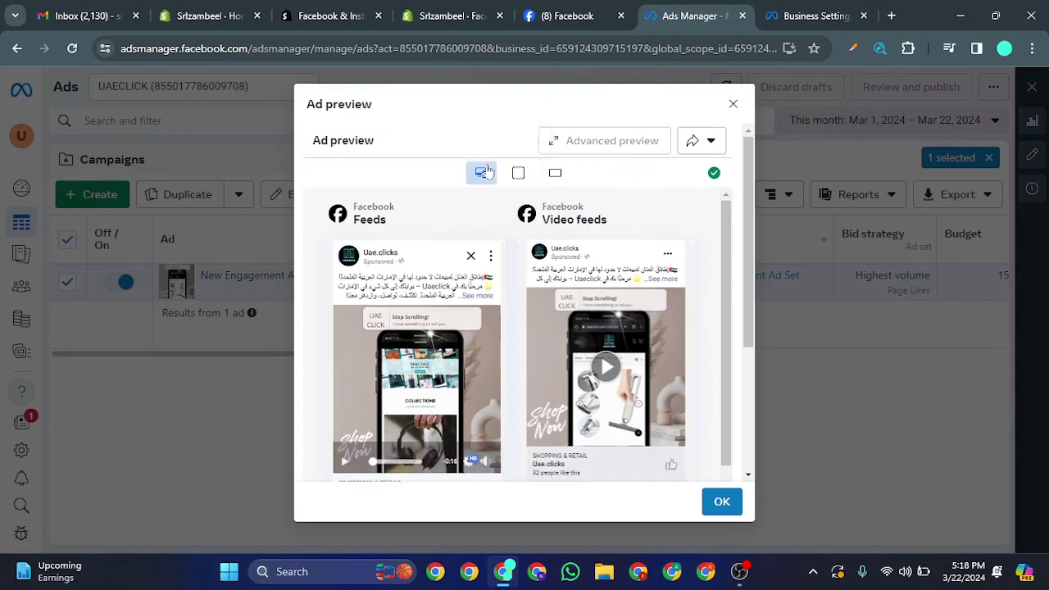
Replay the Facebook Feeds video and expand its full ad text, closing the preview and deselecting the ad when finished.
scroll(480, 149, "down", 2)
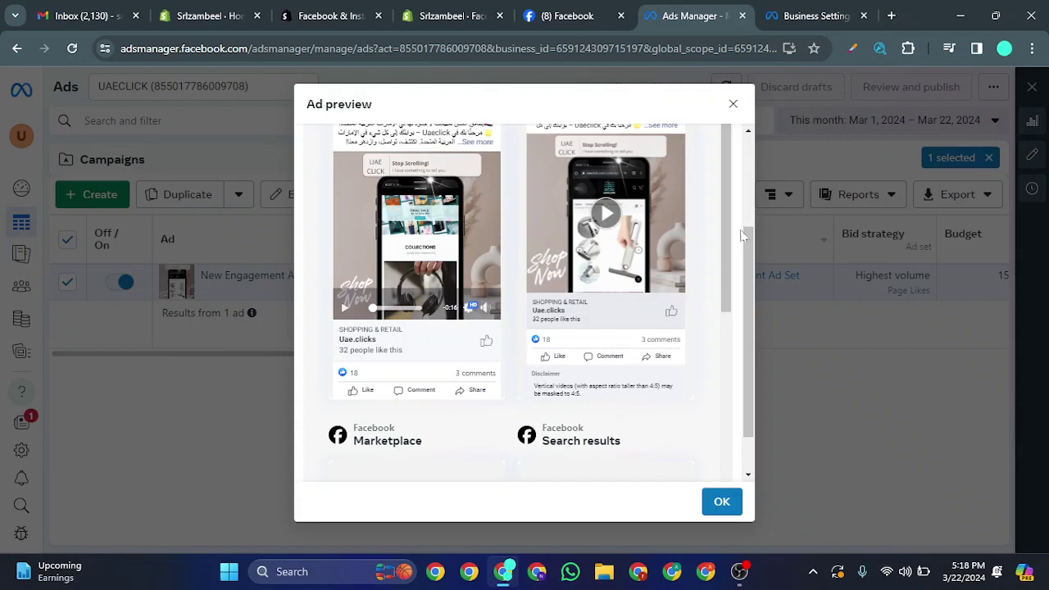
left_click_drag(744, 246, 745, 215)
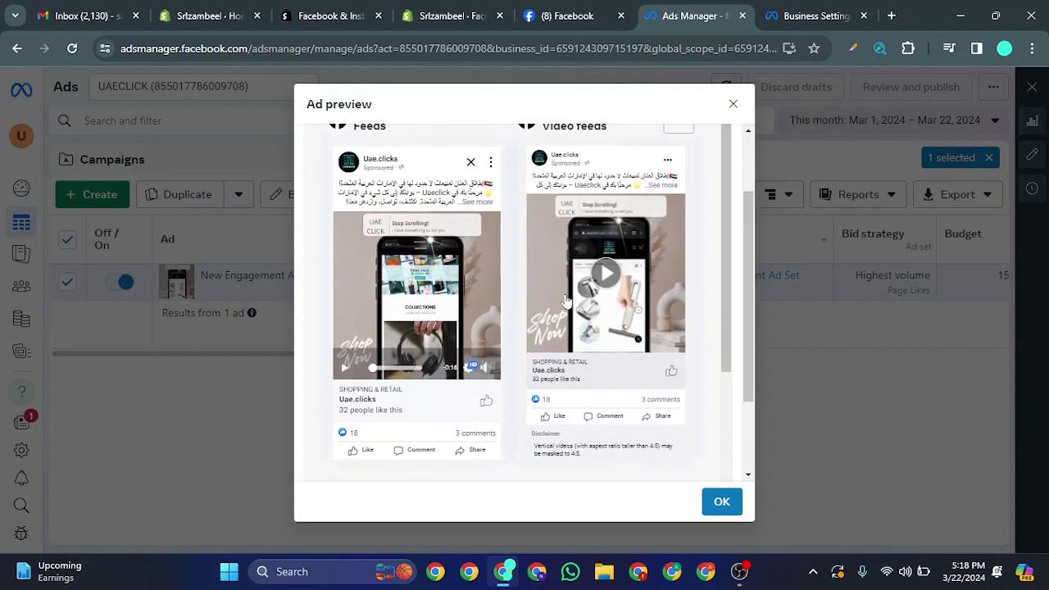
left_click(346, 372)
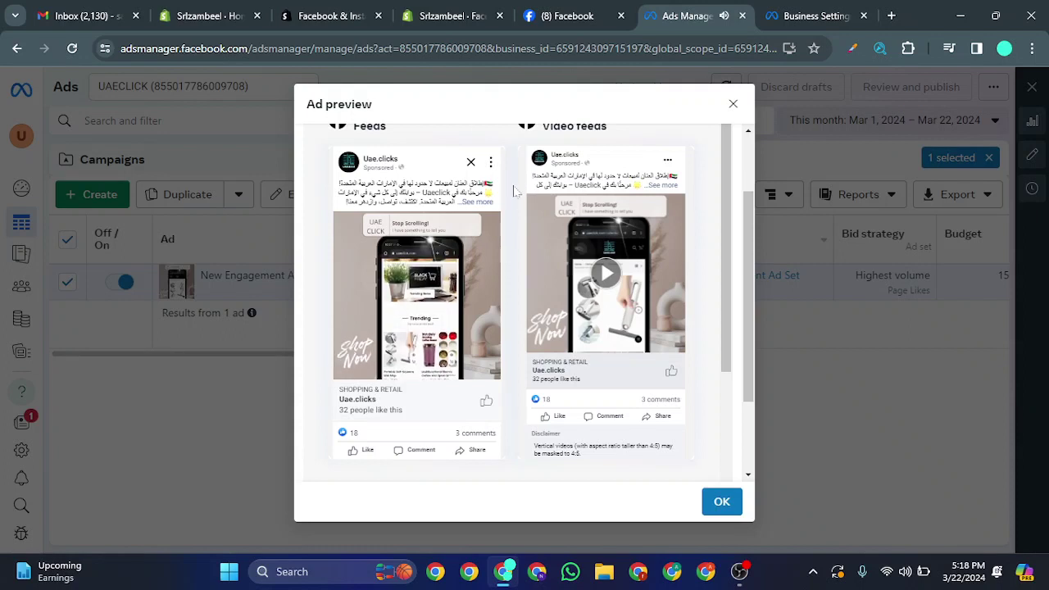
left_click(475, 203)
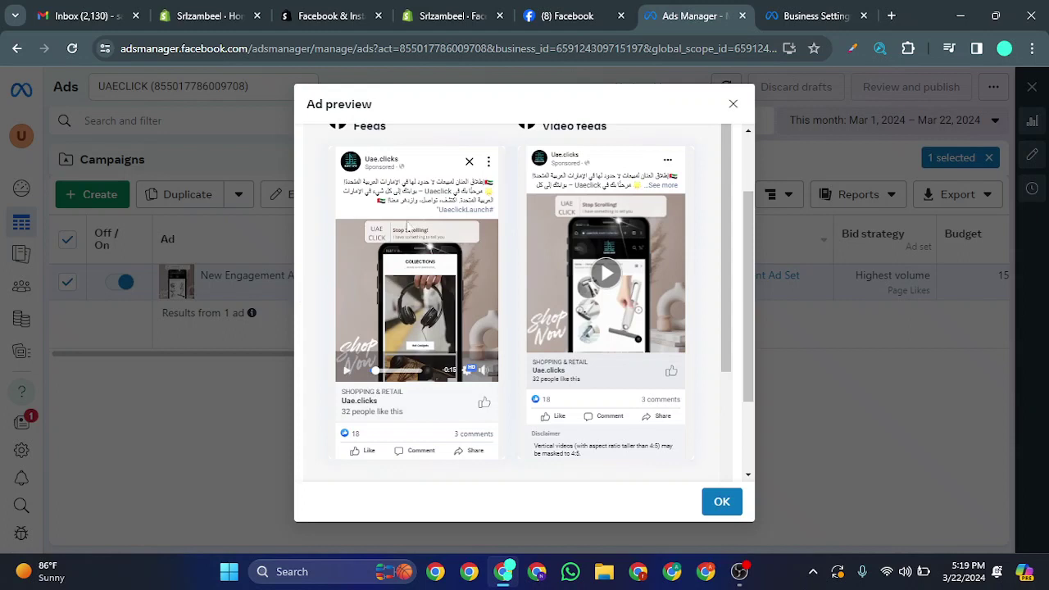
left_click(733, 104)
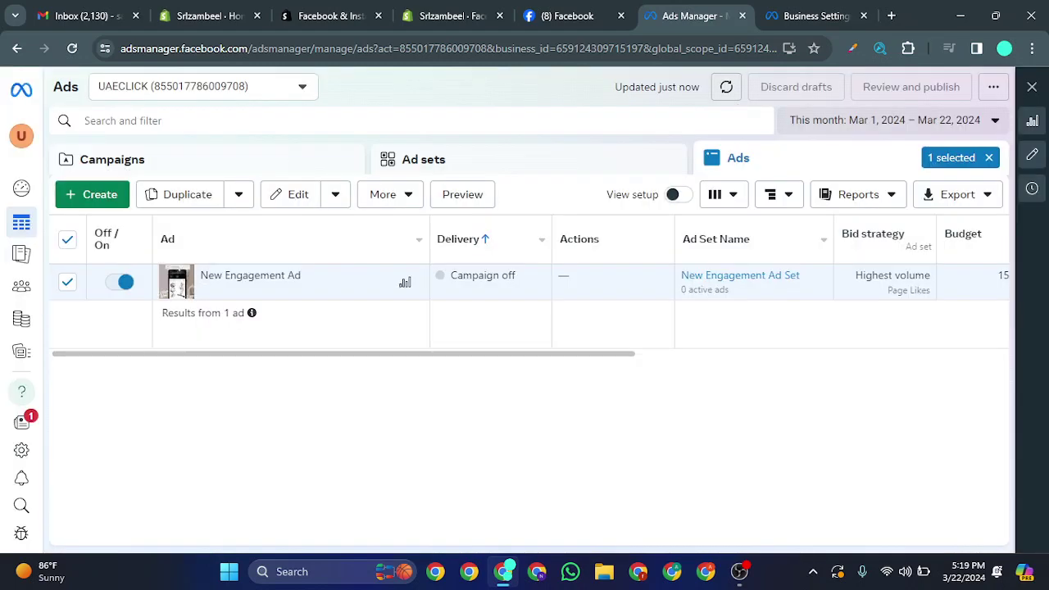
left_click(68, 239)
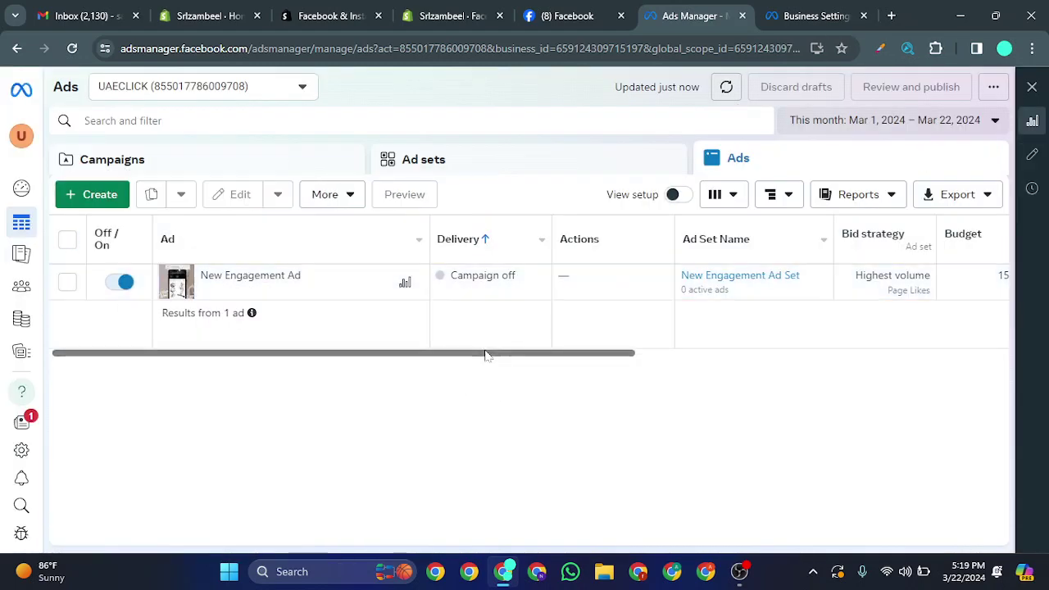
Set the date range of the ads report to Maximum.
left_click_drag(487, 354, 792, 355)
left_click(218, 96)
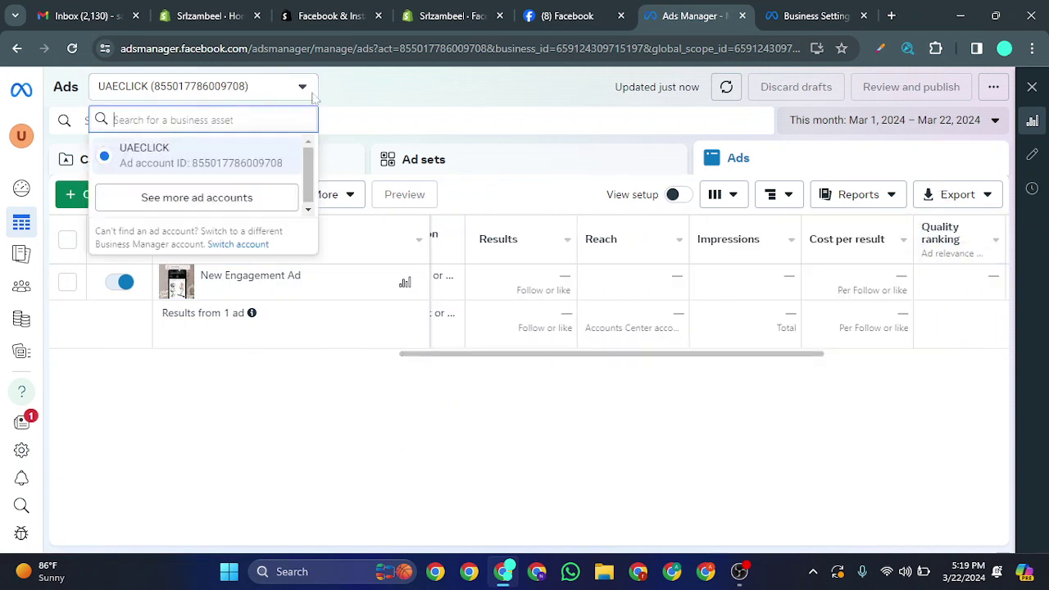
left_click(416, 97)
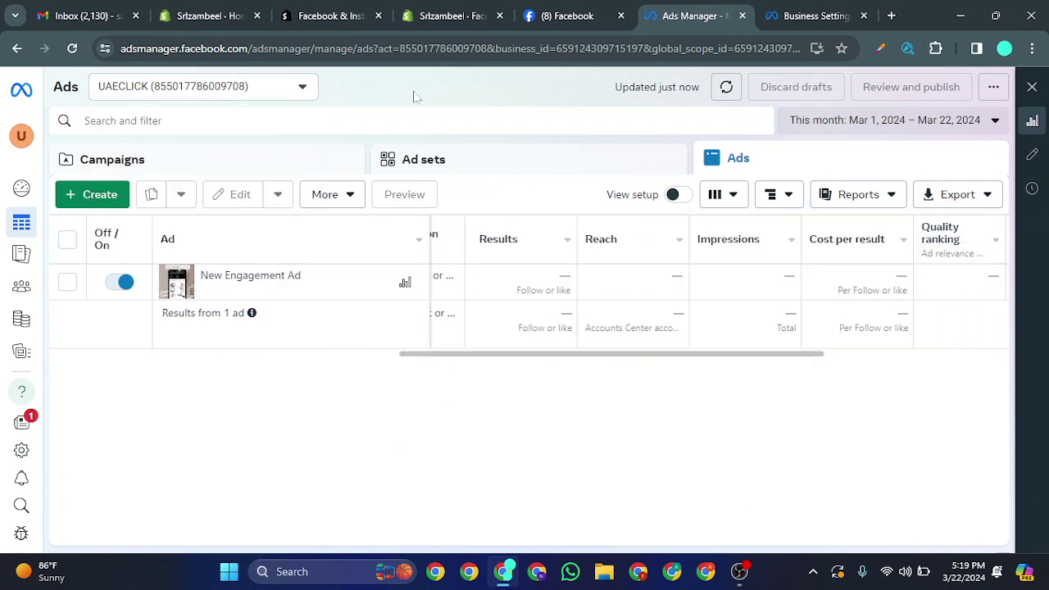
left_click(973, 121)
left_click(911, 186)
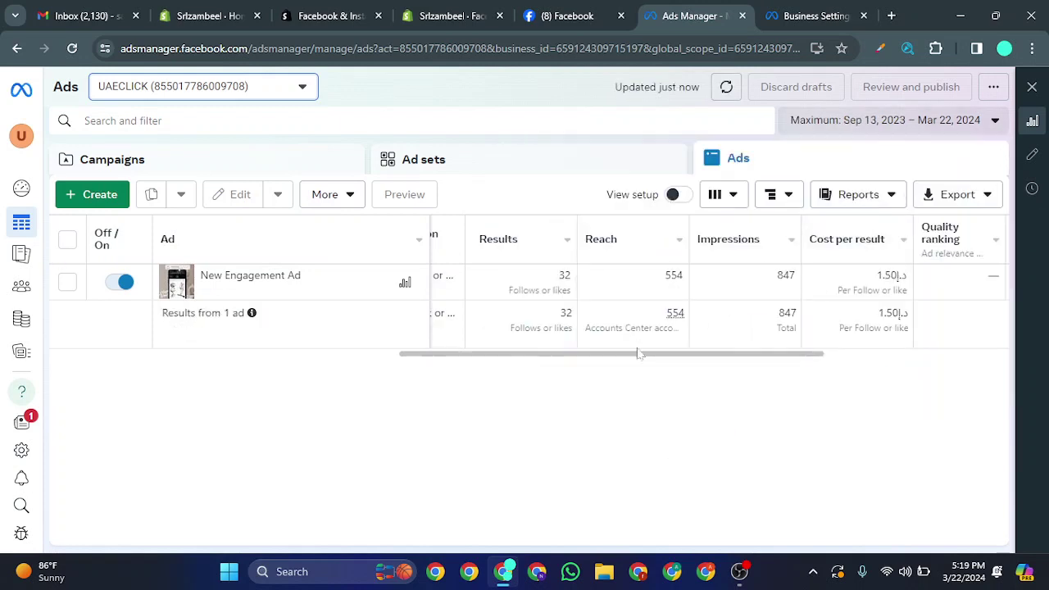
Examine the ad's amount spent, results and budget columns, leaving the ad unselected.
left_click_drag(638, 354, 778, 372)
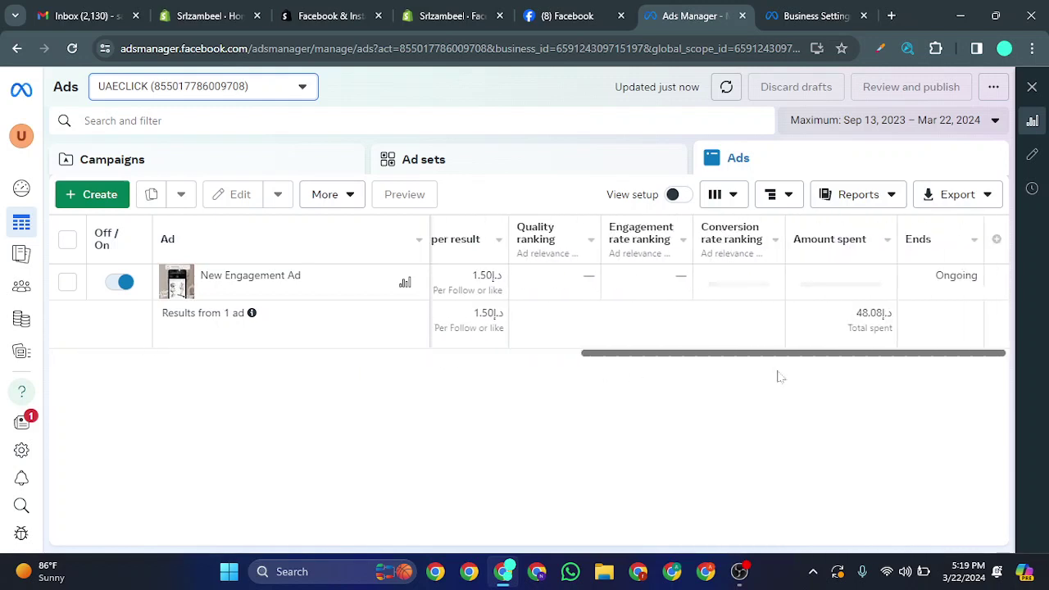
left_click_drag(858, 310, 909, 319)
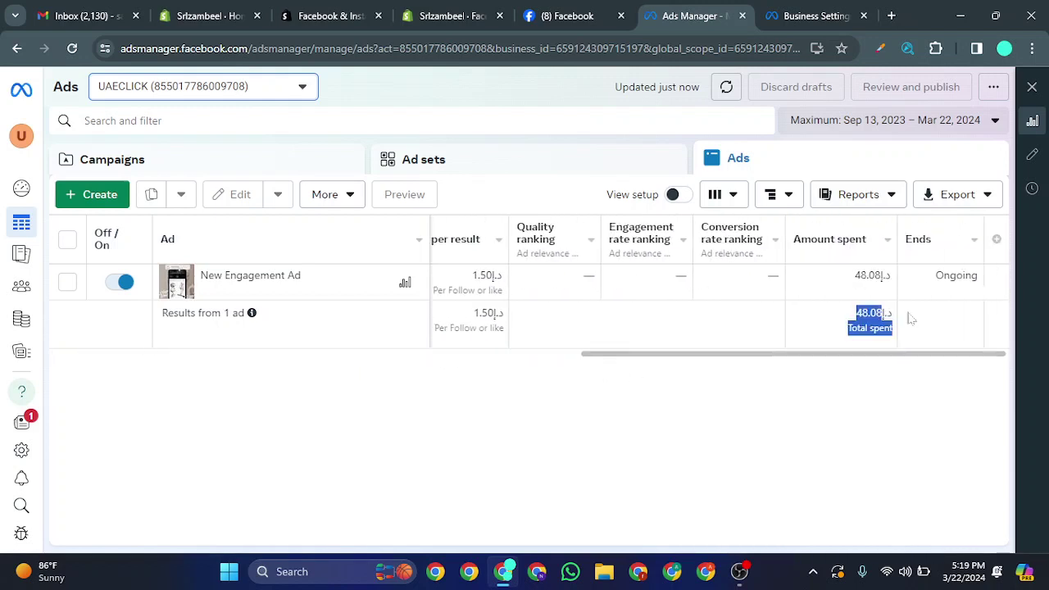
left_click(847, 368)
left_click_drag(844, 354, 650, 382)
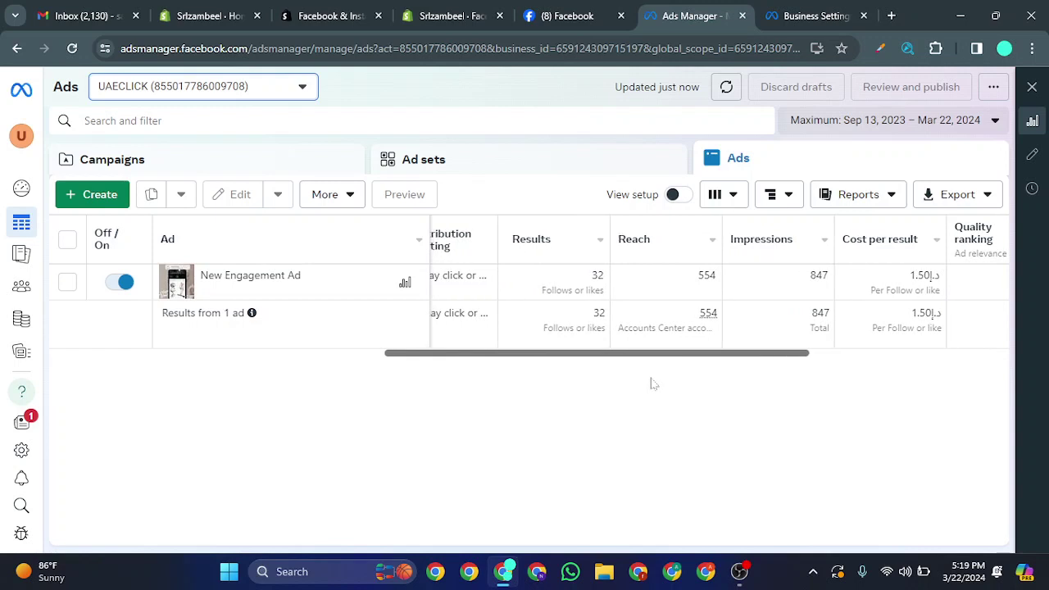
left_click(585, 281)
left_click_drag(585, 281, 621, 281)
left_click(594, 380)
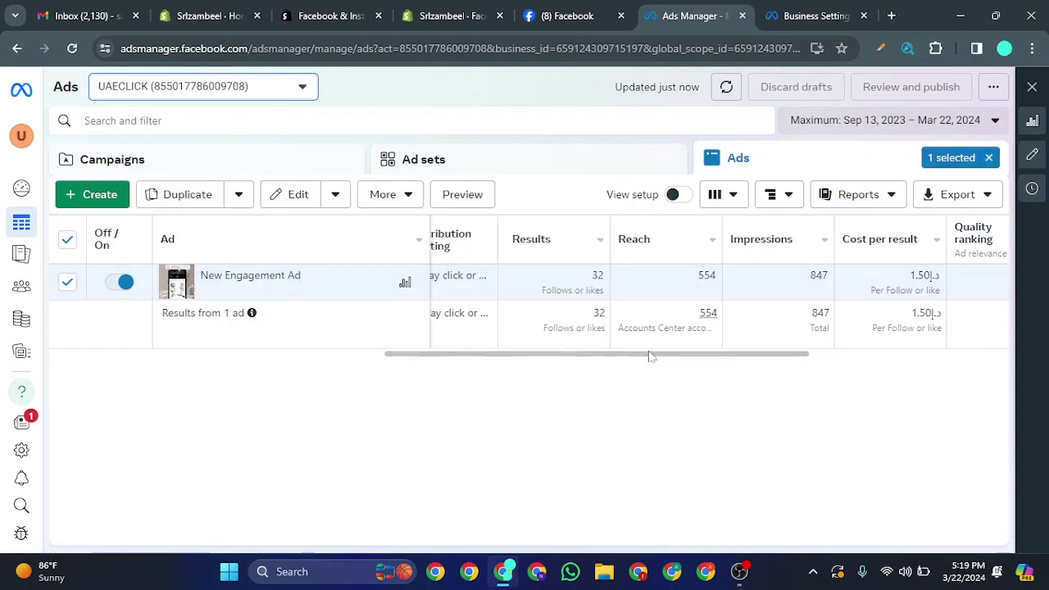
left_click_drag(655, 353, 303, 386)
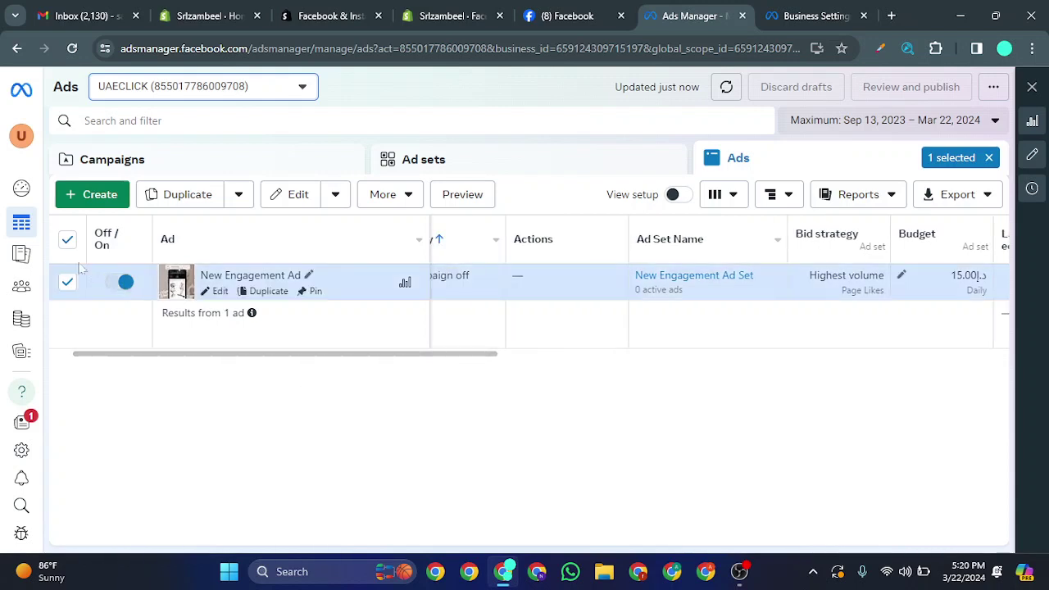
left_click(68, 239)
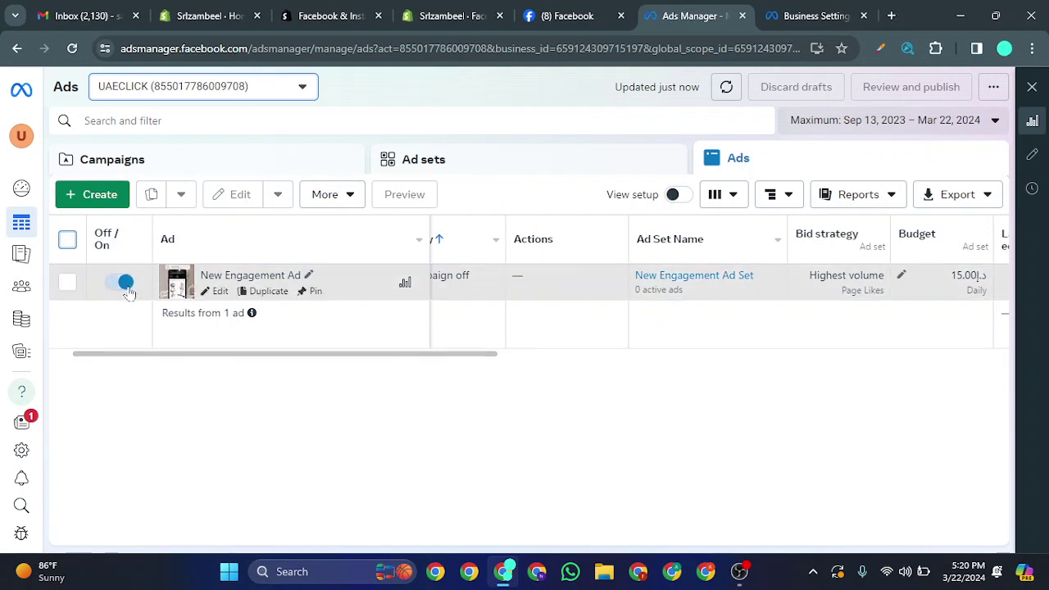
Compare the campaign, ad set and ad levels of the UAECLICK account, including the campaign's on/off status.
left_click(185, 171)
left_click(412, 161)
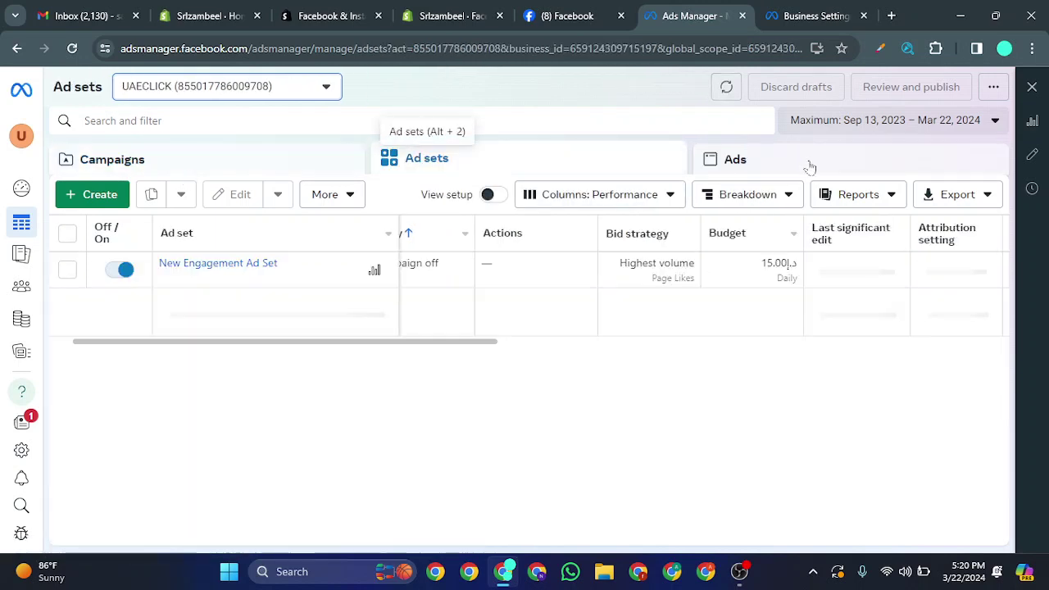
left_click(808, 169)
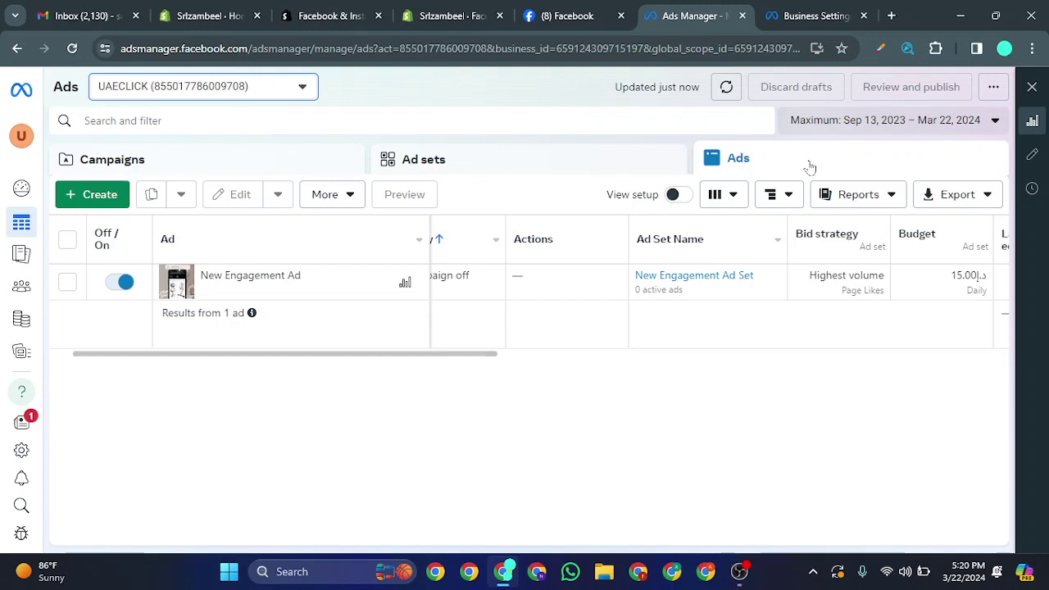
left_click(255, 159)
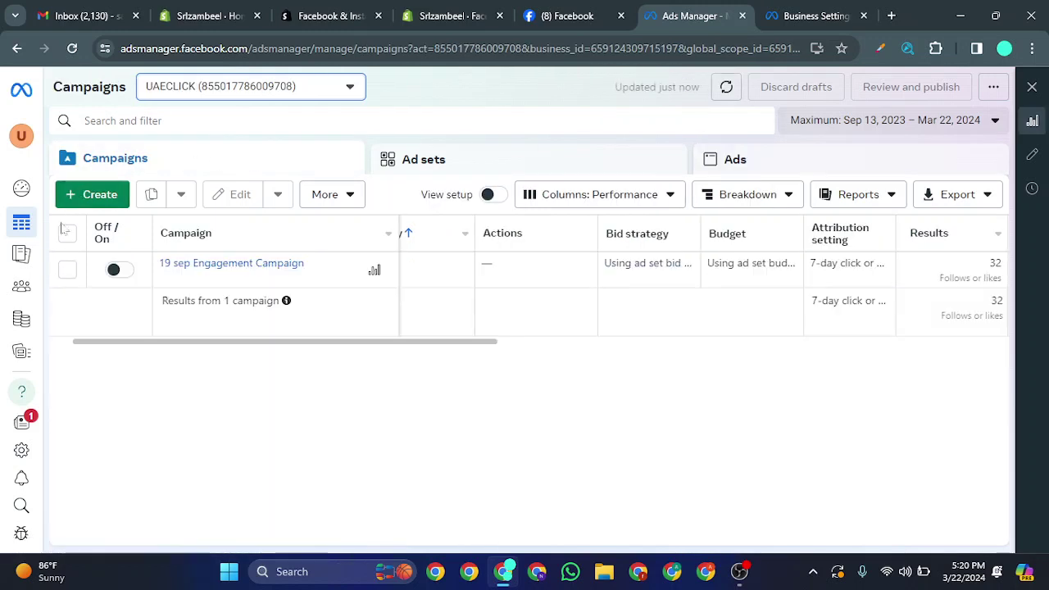
mouse_move(113, 273)
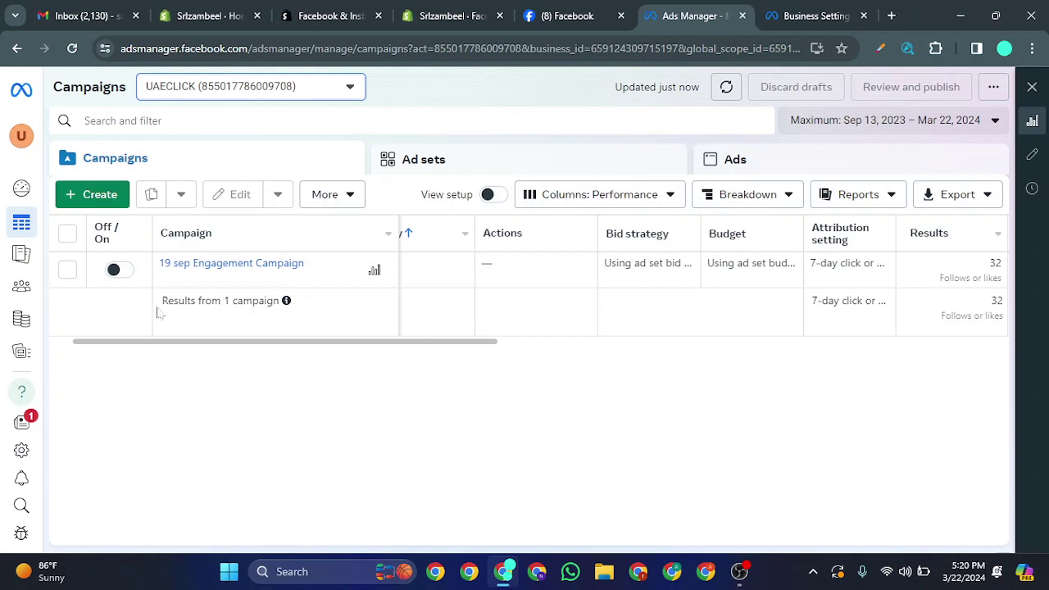
left_click(453, 169)
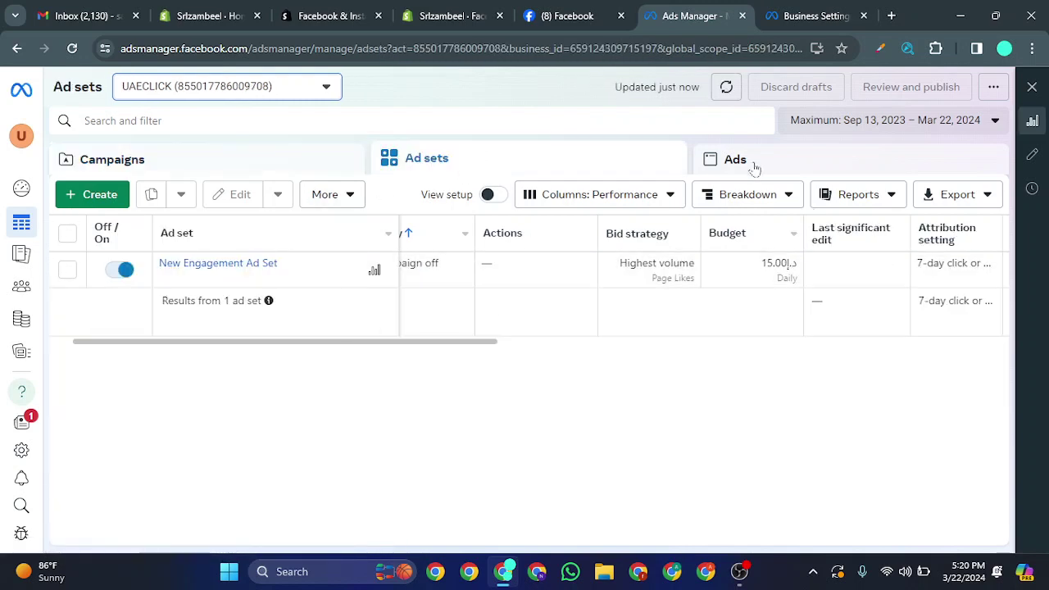
left_click(754, 166)
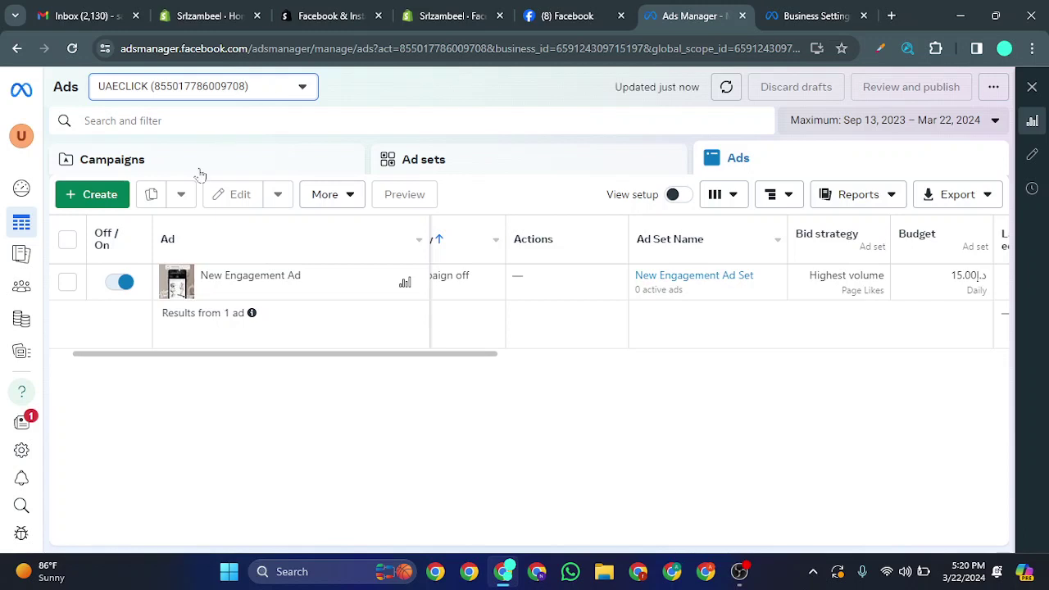
Return to the campaigns level and switch to the Win Tiez ad account to view its campaigns.
left_click(199, 171)
left_click(280, 87)
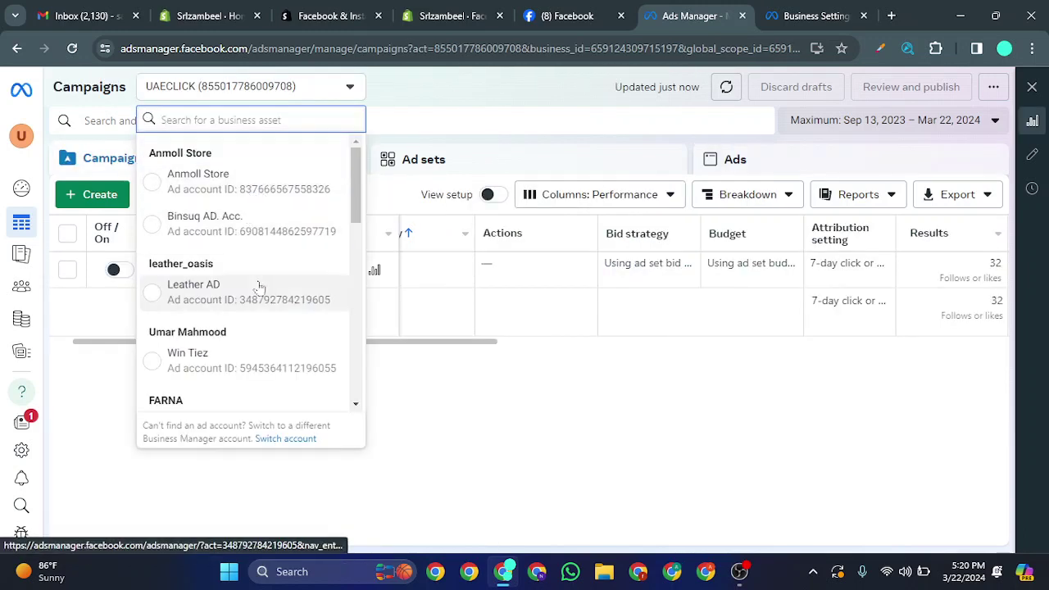
left_click(304, 375)
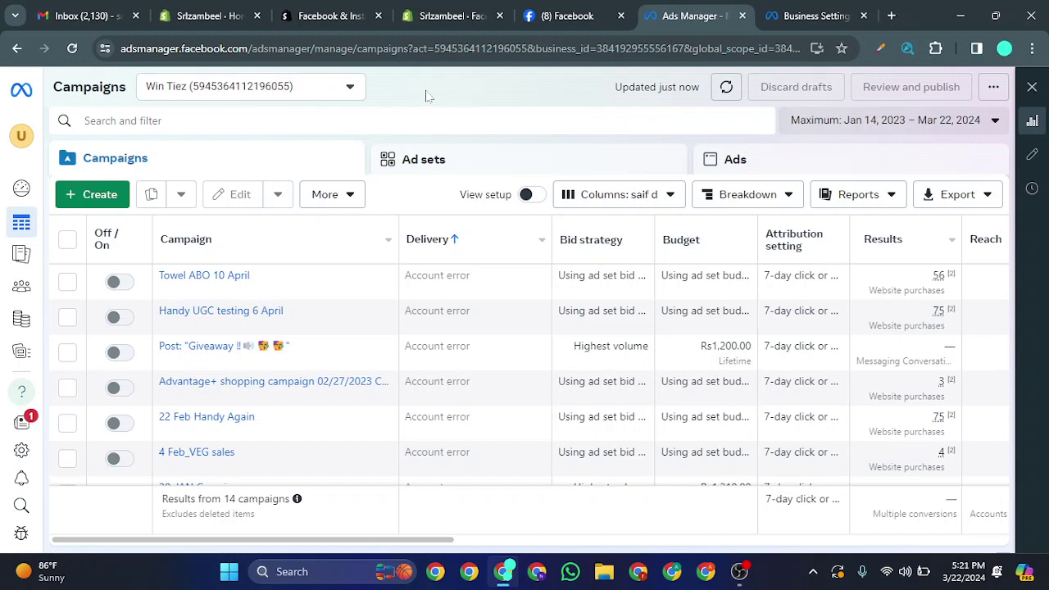
Look through the available ad accounts and switch to the Alqusais Mart account.
left_click(360, 95)
left_click(300, 194)
scroll(297, 245, "down", 10)
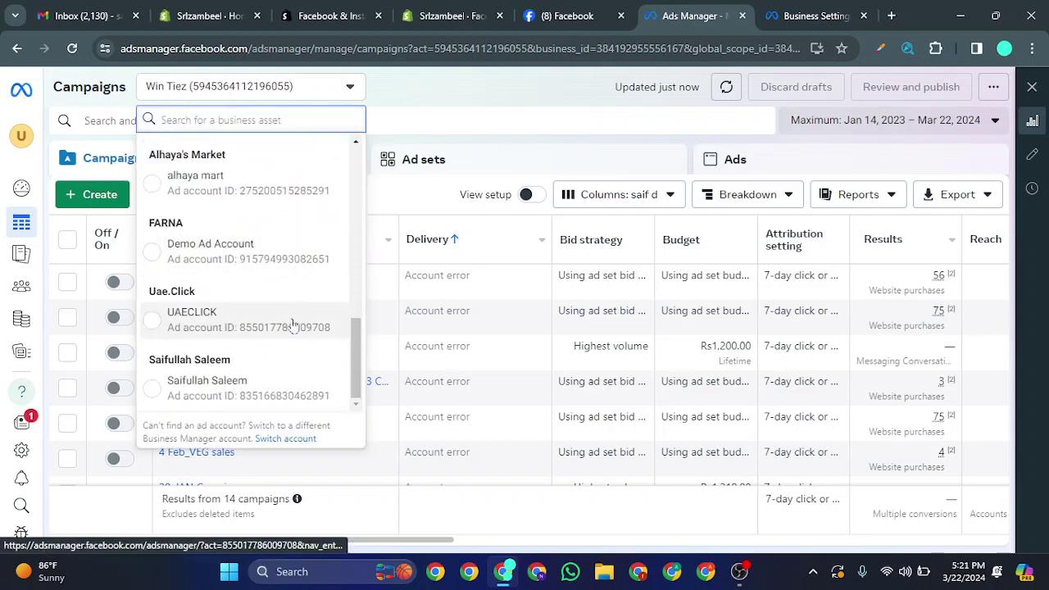
scroll(262, 326, "up", 2)
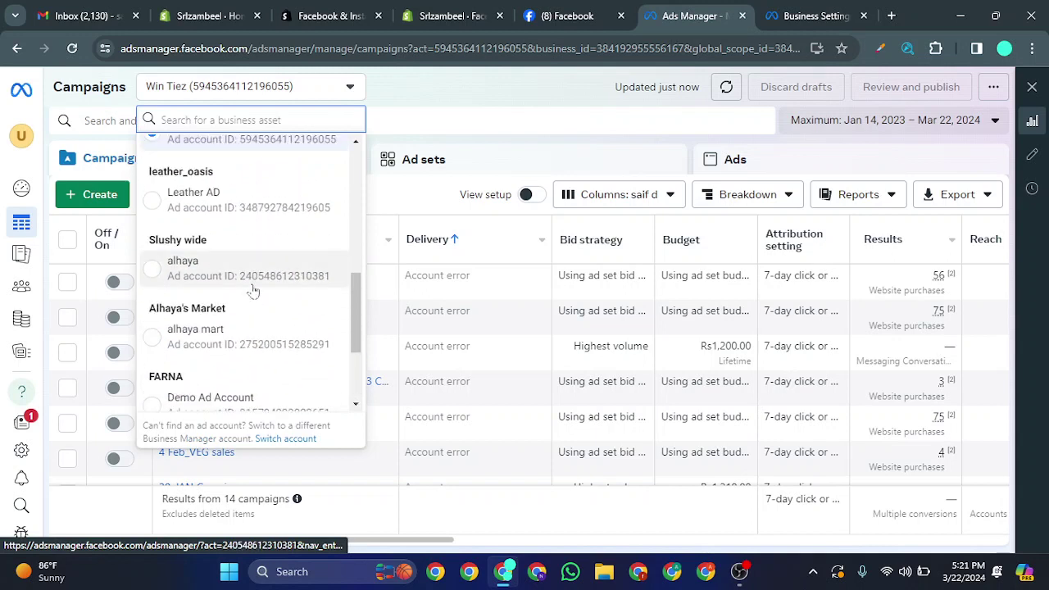
scroll(251, 287, "up", 2)
scroll(251, 239, "up", 2)
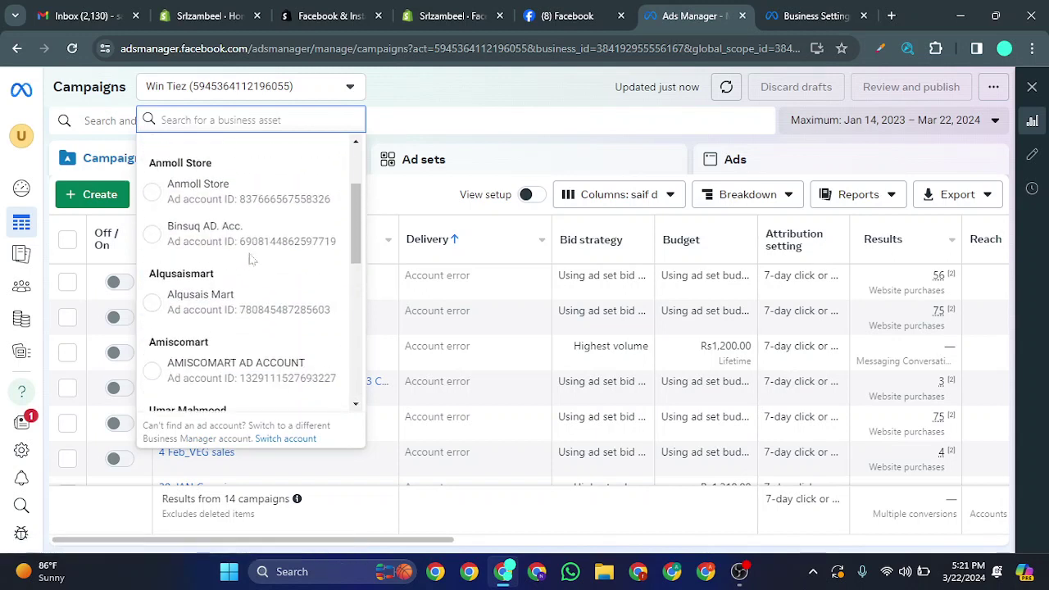
left_click(248, 299)
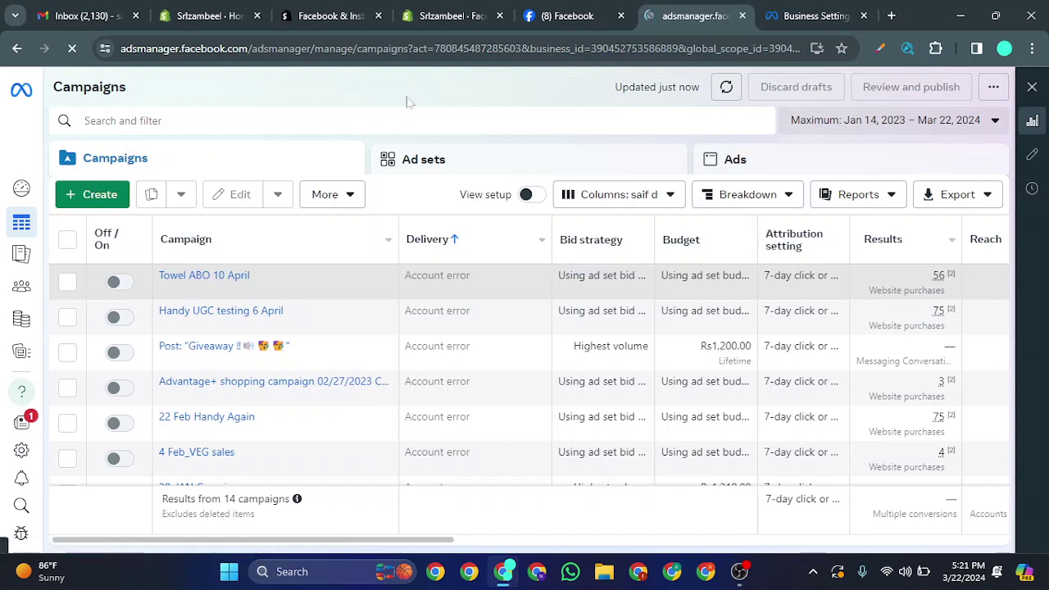
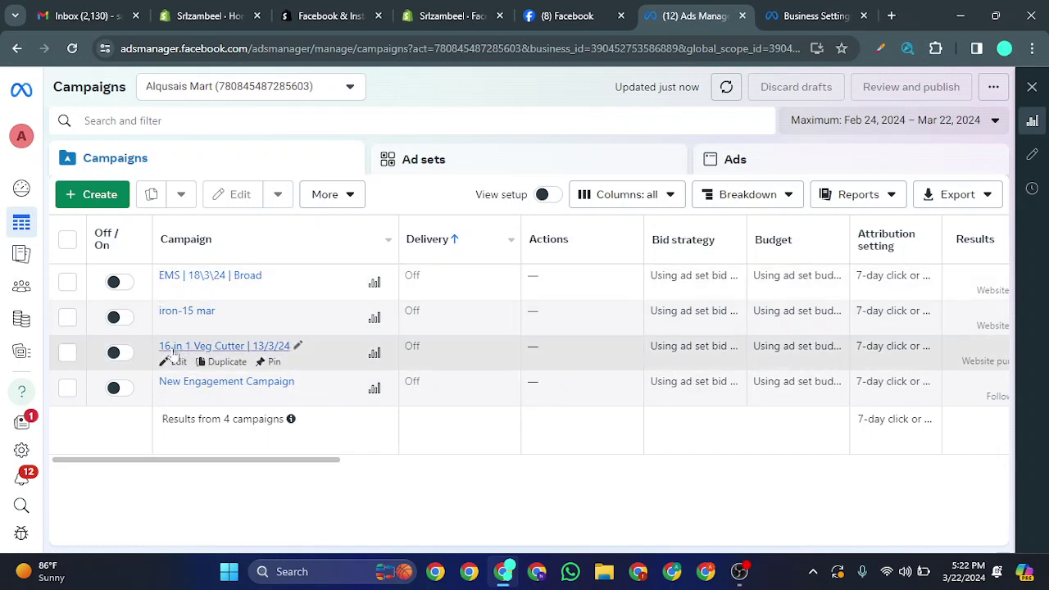
Select the campaign "16 in 1 Veg Cutter | 13/3/24" and show only its ad sets.
left_click(69, 353)
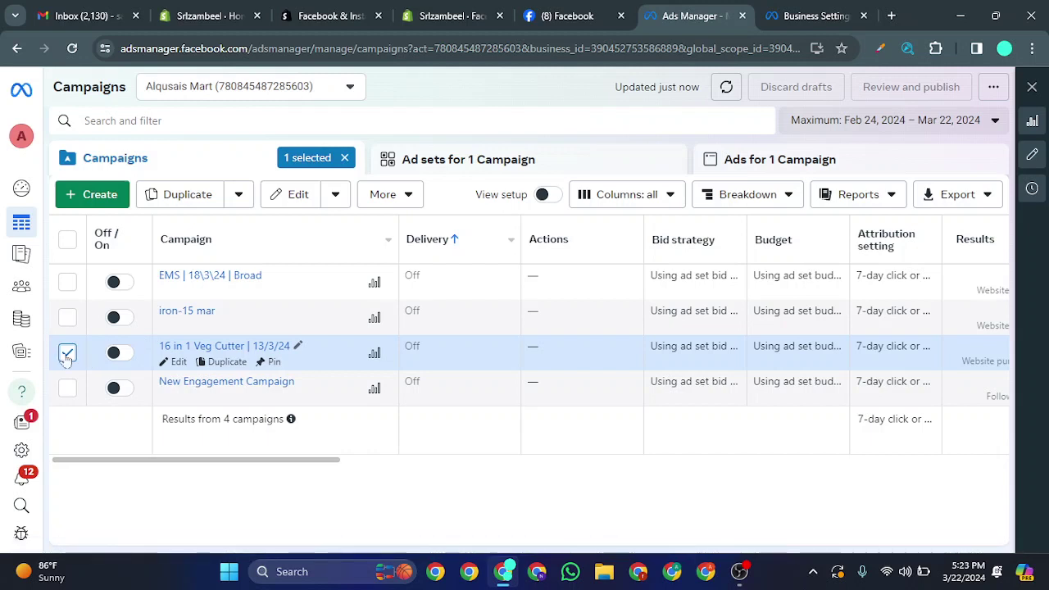
left_click(469, 160)
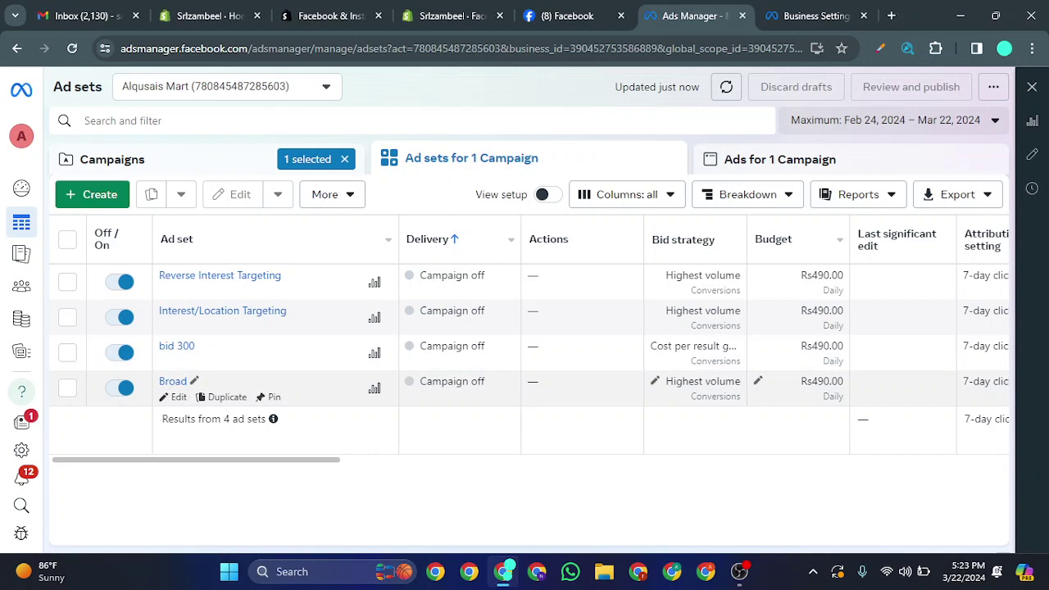
Compare the campaign level with the ad sets inside the "16 in 1 Veg Cutter | 13/3/24" campaign.
left_click(222, 162)
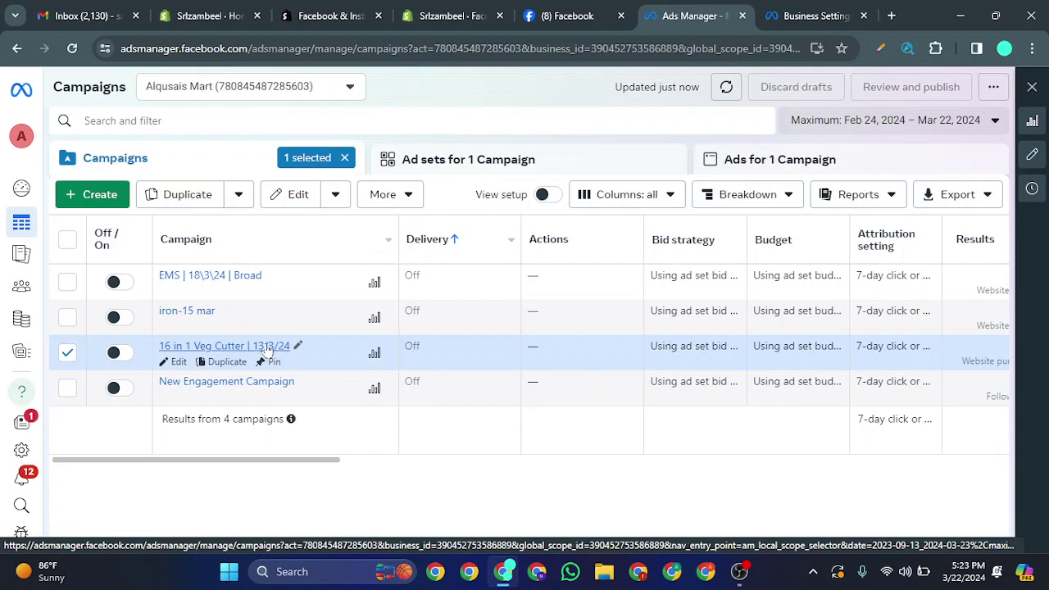
left_click(375, 167)
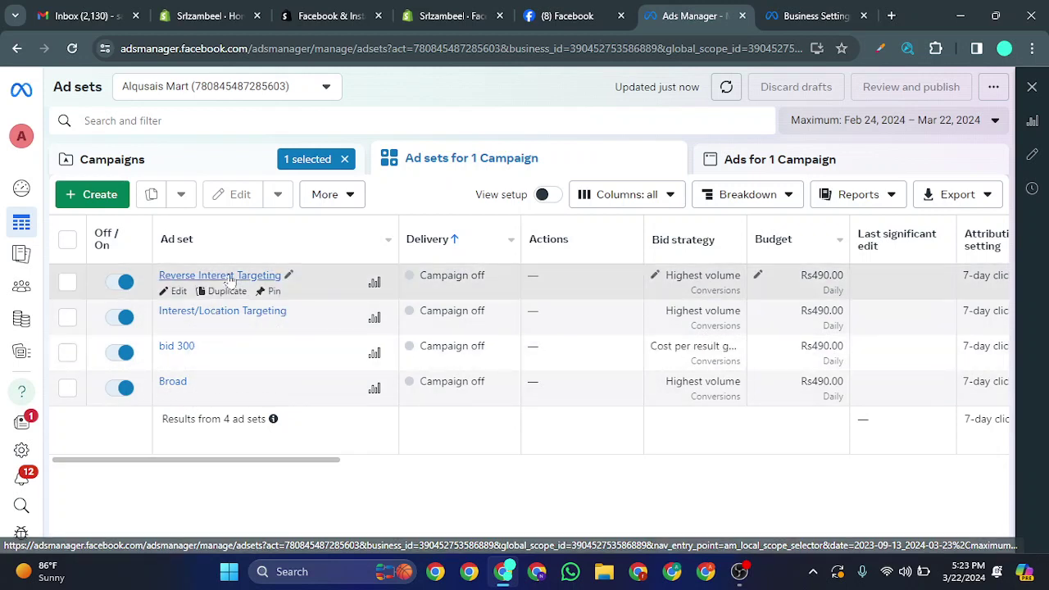
left_click(199, 164)
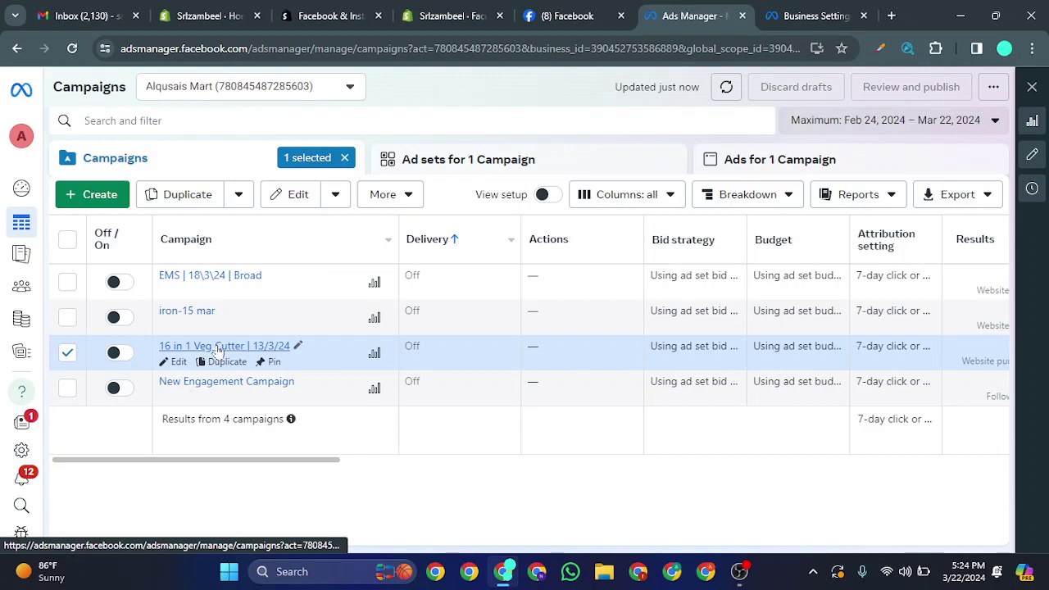
left_click(218, 351)
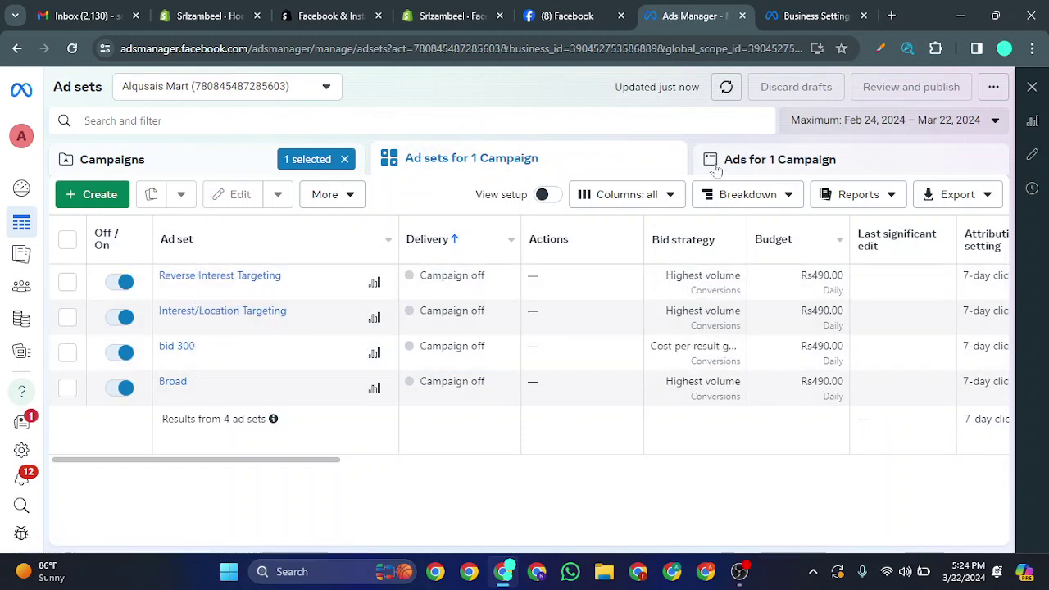
Review the ads of the selected campaign, then go back through its ad sets to the campaigns level.
left_click(718, 162)
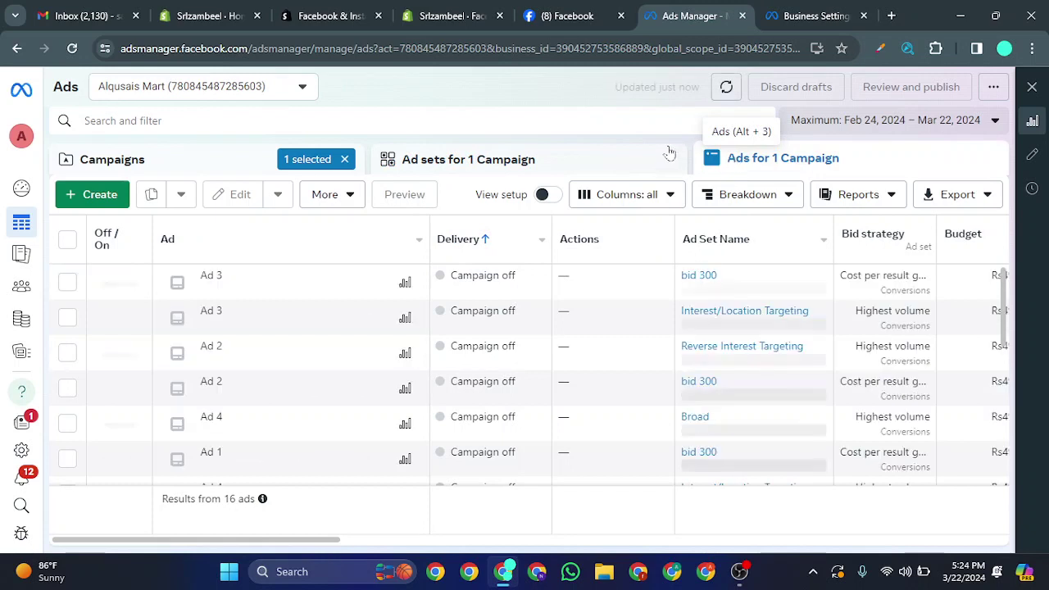
scroll(542, 303, "down", 5)
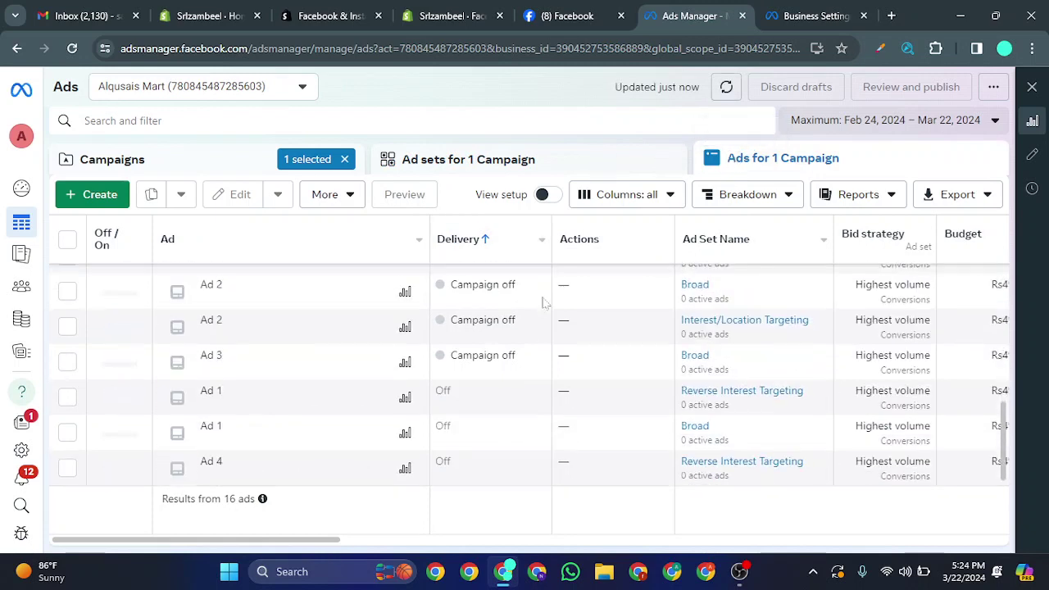
left_click(533, 164)
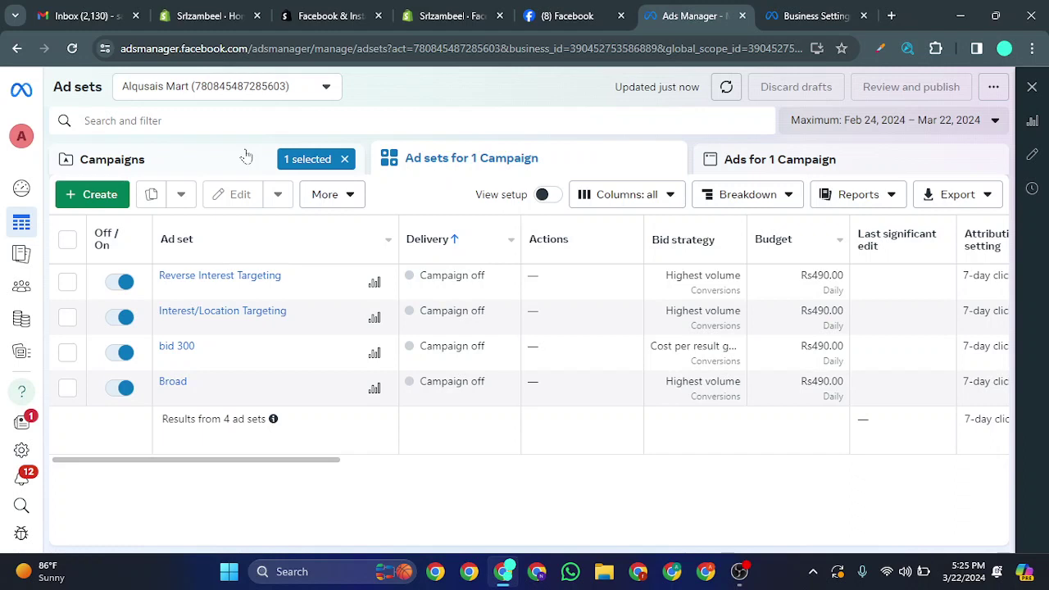
mouse_move(238, 311)
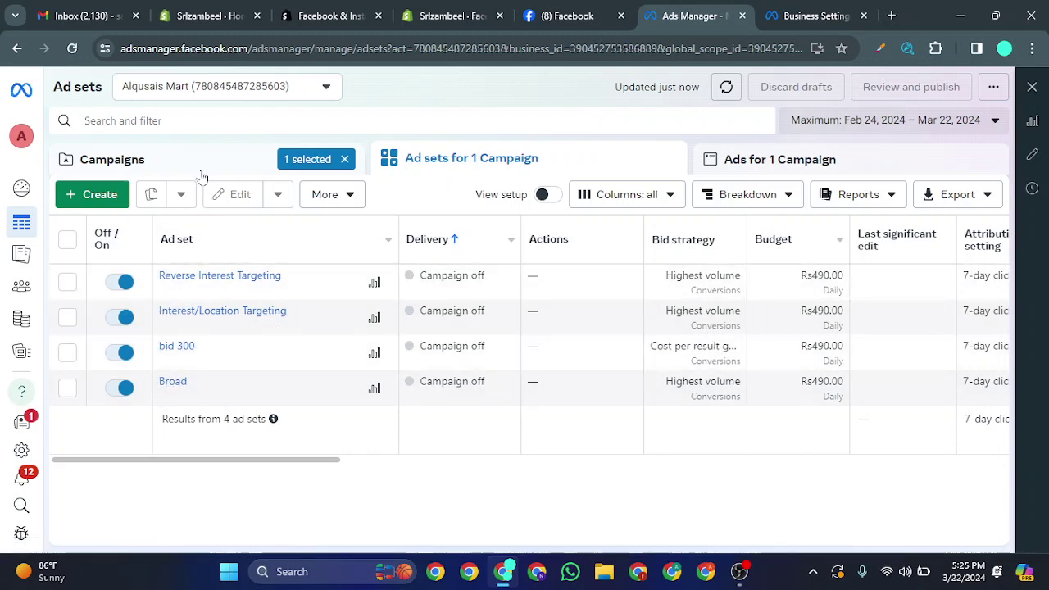
left_click(200, 174)
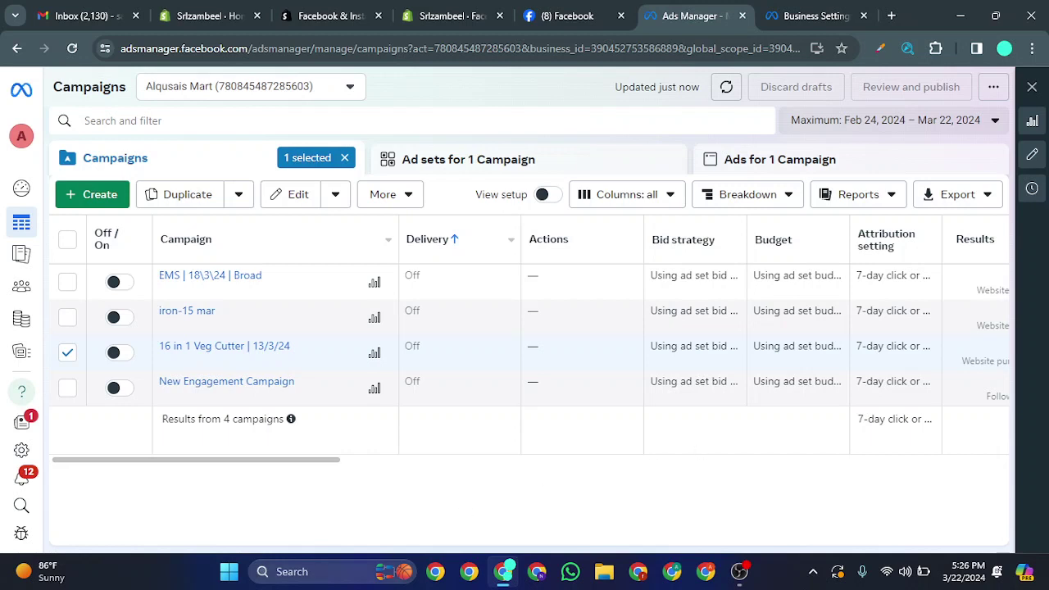
Switch to Paint and choose the standard Brush for freehand drawing.
left_click(393, 571)
type("paint")
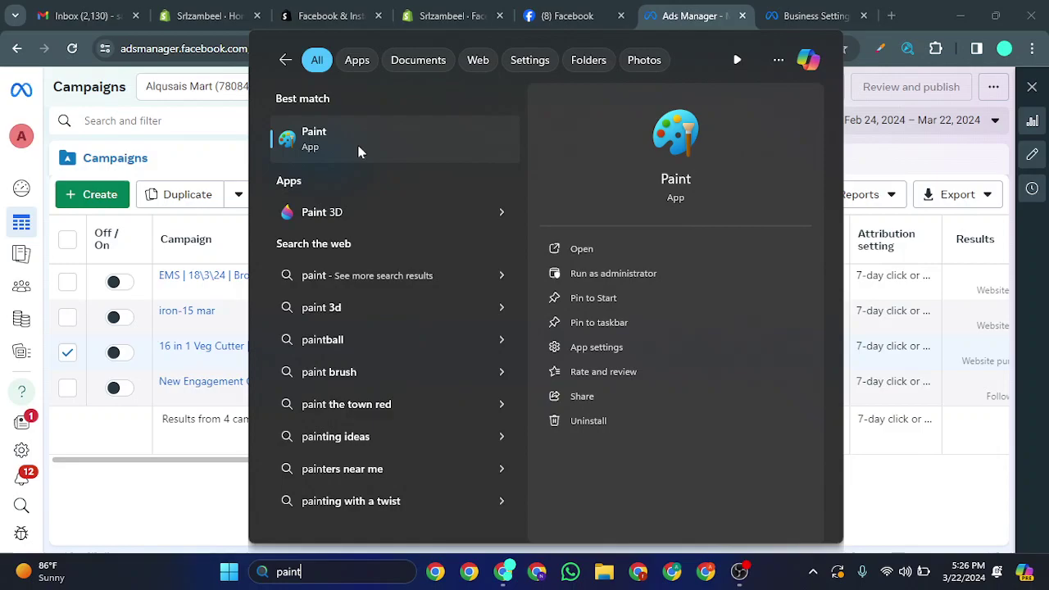
left_click(358, 151)
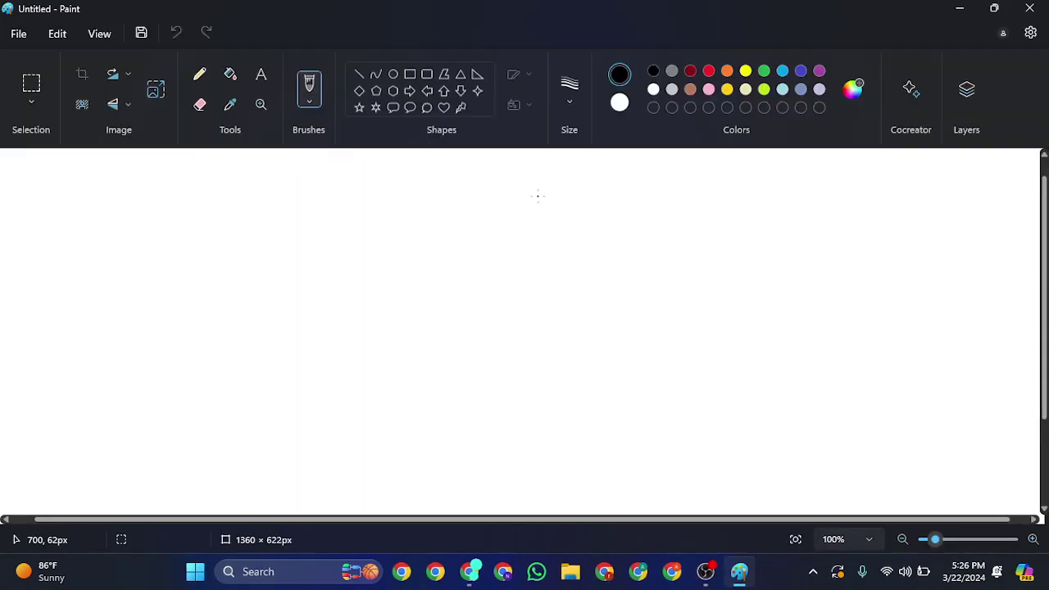
left_click(1011, 219)
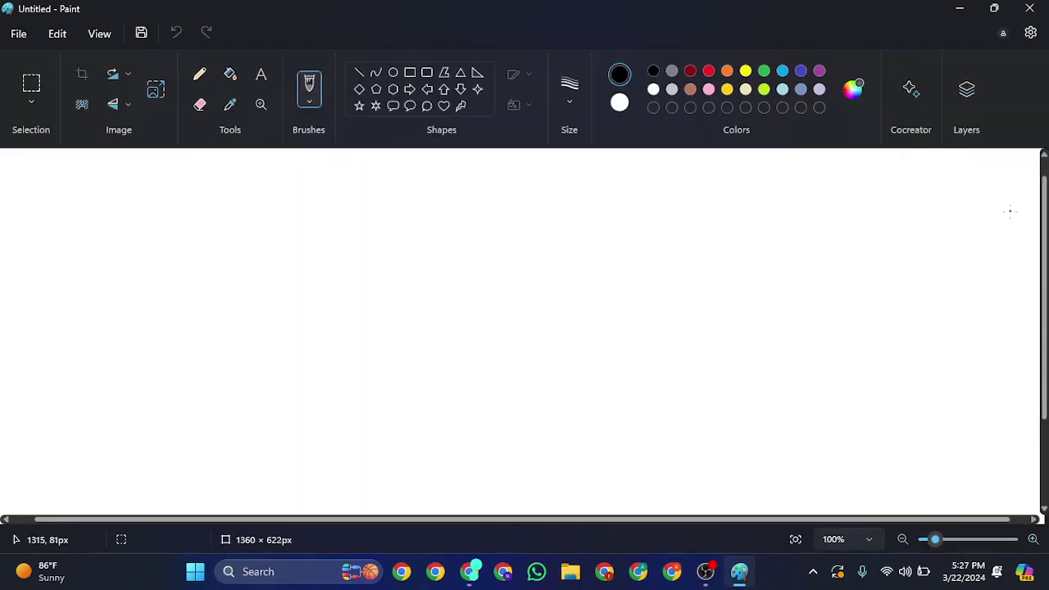
left_click(199, 74)
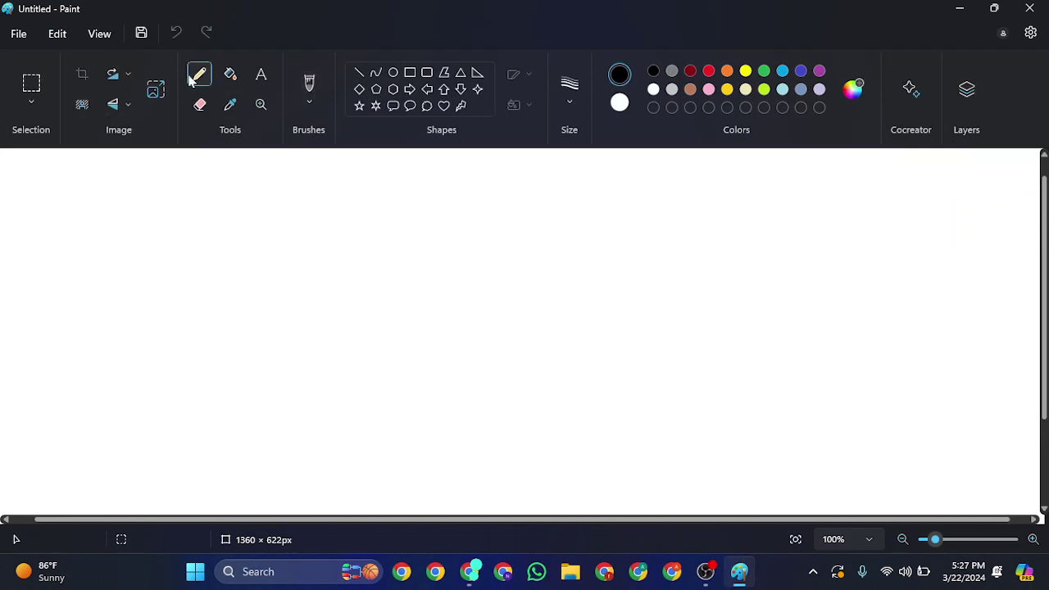
left_click(311, 102)
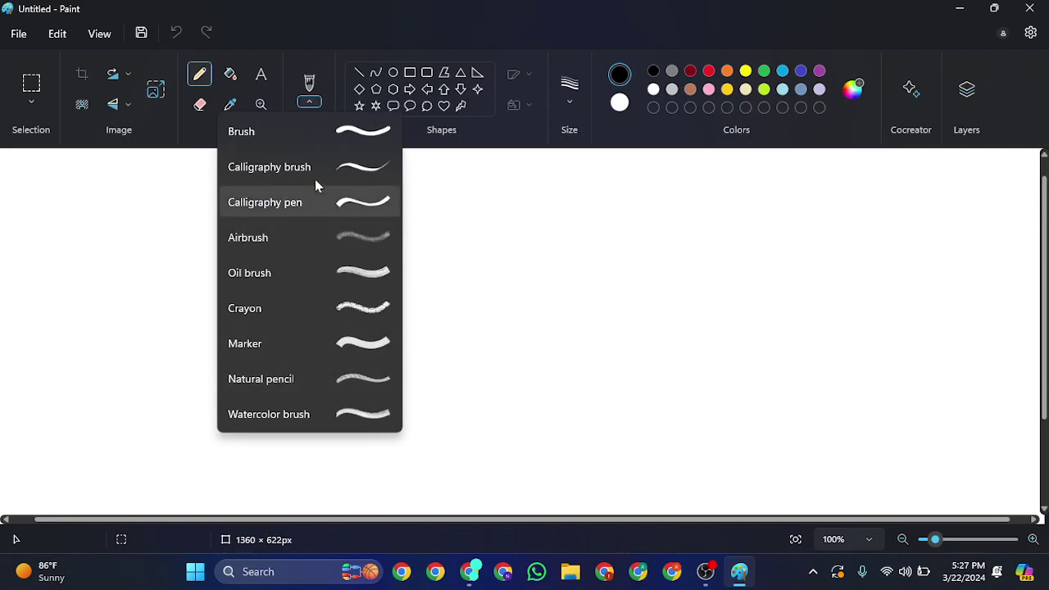
left_click(299, 134)
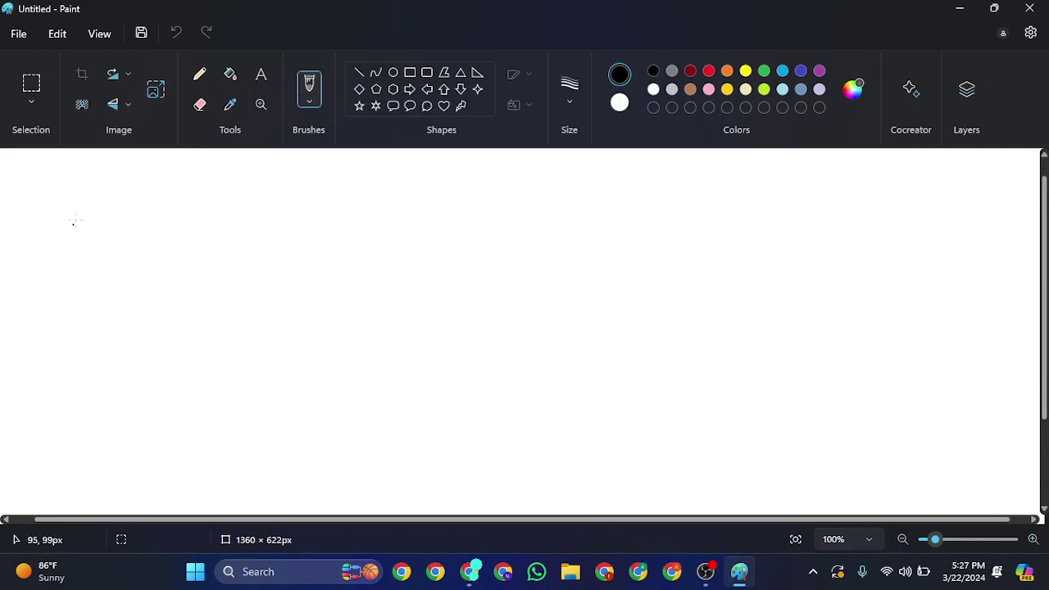
Sketch a large box near the canvas's upper-left corner and a column of three smaller boxes below and to its right.
mouse_move(74, 208)
left_mouse_down()
mouse_move(118, 258)
mouse_move(187, 207)
mouse_move(62, 204)
left_mouse_up()
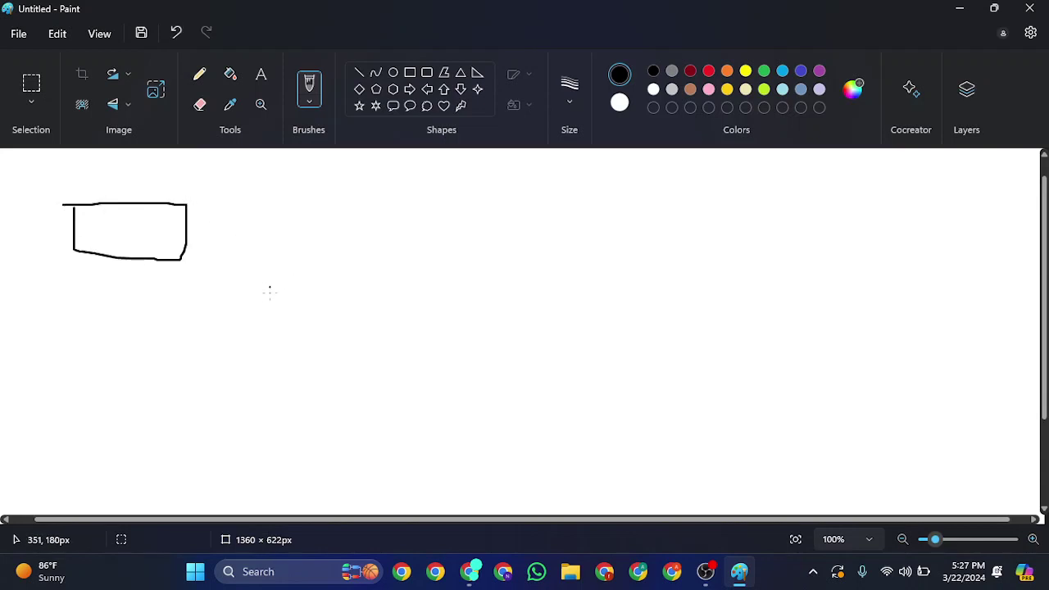
mouse_move(244, 307)
left_mouse_down()
mouse_move(302, 297)
mouse_move(238, 285)
mouse_move(241, 297)
left_mouse_up()
mouse_move(252, 352)
left_mouse_down()
mouse_move(251, 412)
mouse_move(316, 356)
mouse_move(269, 349)
left_mouse_up()
scroll(297, 328, "down", 3)
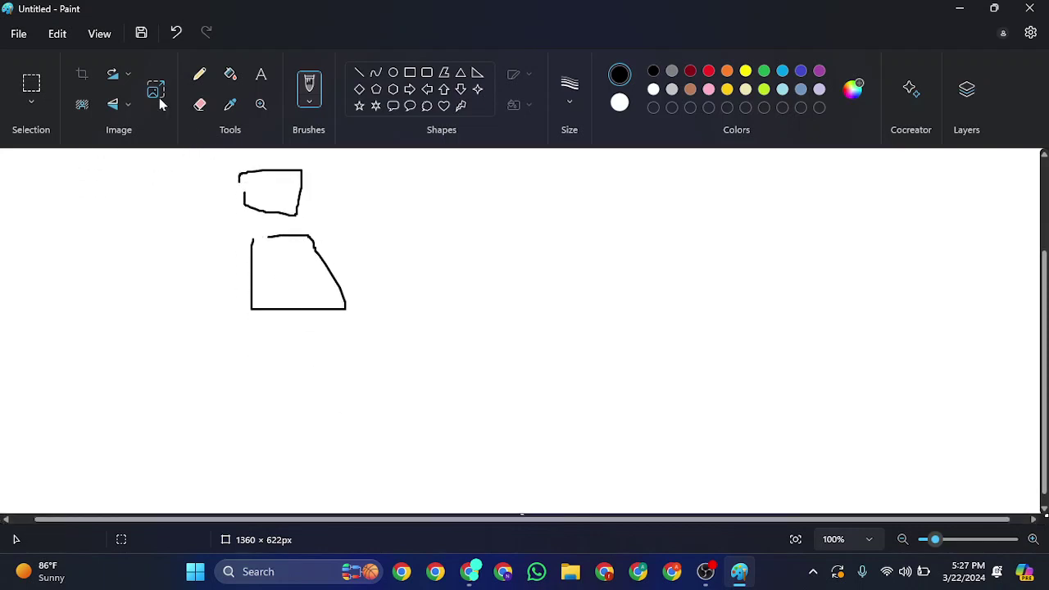
left_click(175, 32)
mouse_move(252, 249)
left_mouse_down()
mouse_move(308, 302)
mouse_move(245, 257)
left_mouse_up()
mouse_move(261, 353)
left_mouse_down()
mouse_move(261, 403)
mouse_move(324, 341)
mouse_move(276, 337)
left_mouse_up()
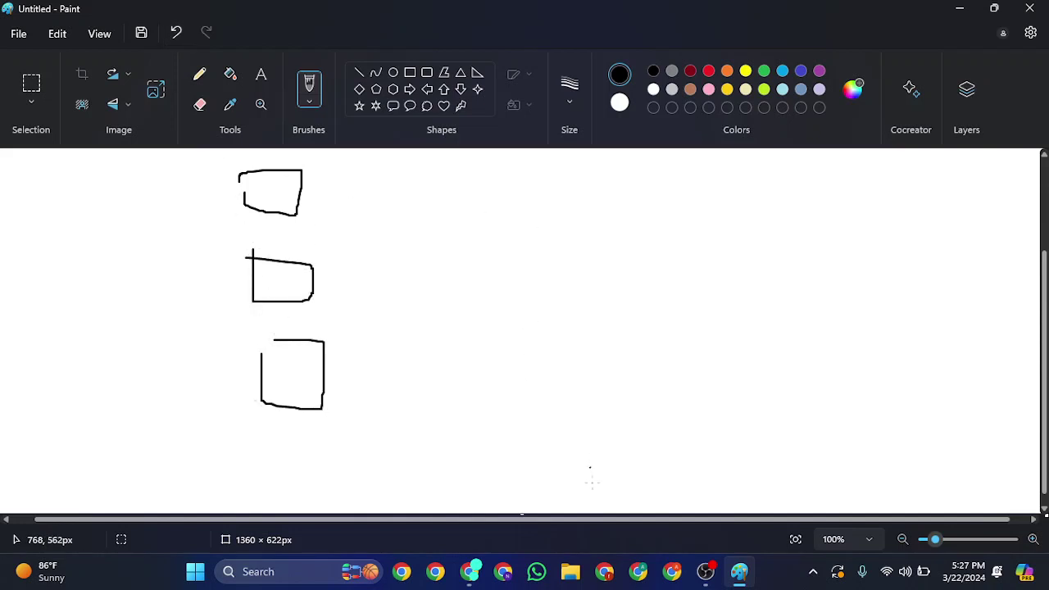
Sketch a row of three small boxes to the right of each of the three middle boxes.
scroll(592, 525, "right", 1)
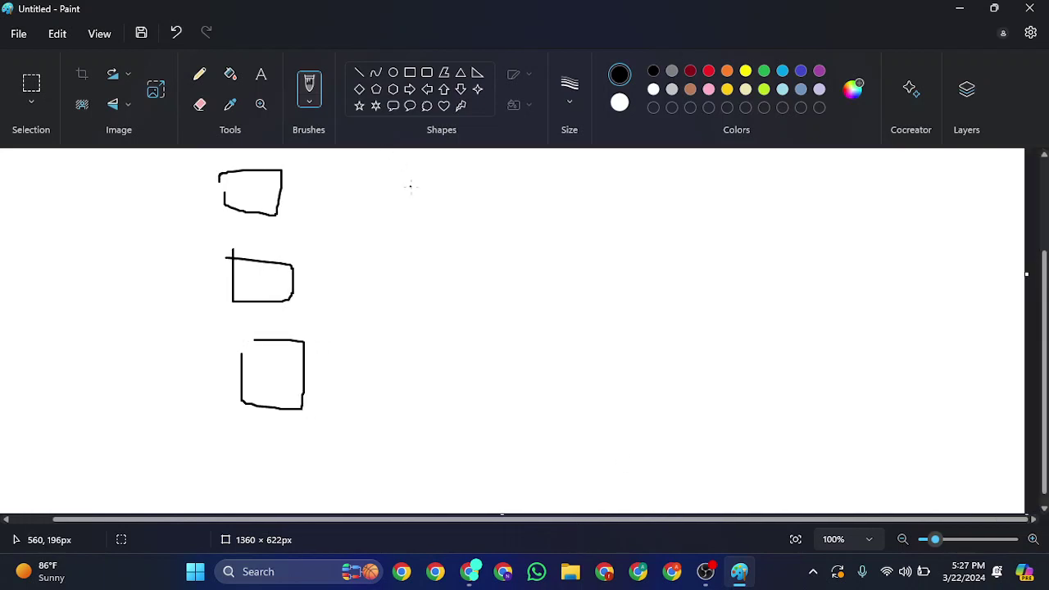
mouse_move(410, 172)
left_mouse_down()
mouse_move(429, 181)
mouse_move(416, 171)
mouse_move(468, 180)
mouse_move(525, 169)
mouse_move(462, 177)
left_mouse_up()
mouse_move(556, 175)
left_mouse_down()
mouse_move(567, 175)
mouse_move(554, 169)
left_mouse_up()
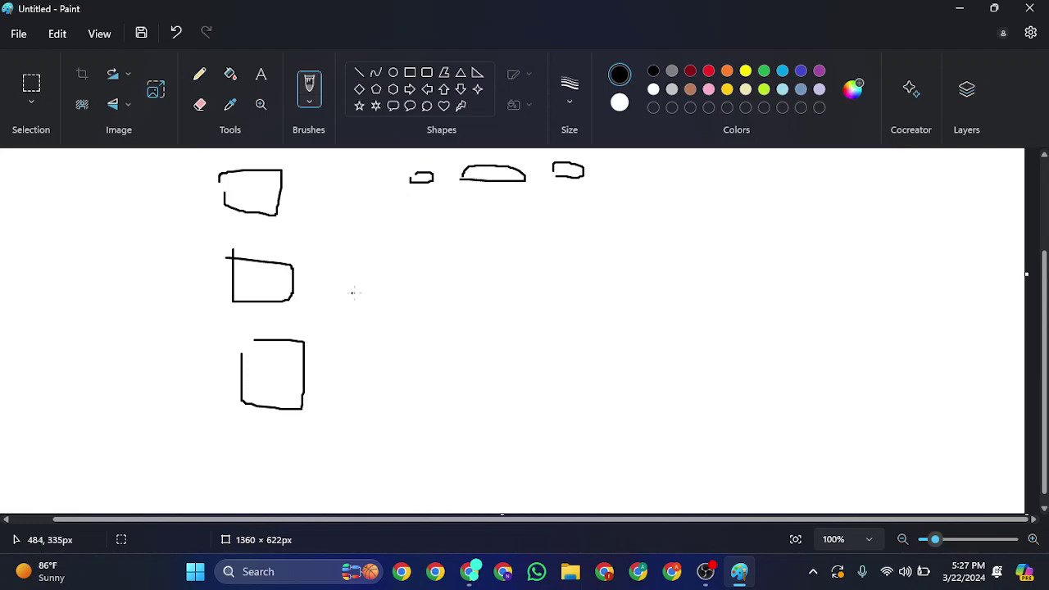
mouse_move(379, 285)
left_mouse_down()
mouse_move(414, 285)
mouse_move(385, 269)
left_mouse_up()
mouse_move(476, 286)
left_mouse_down()
mouse_move(534, 285)
mouse_move(482, 271)
mouse_move(480, 283)
left_mouse_up()
mouse_move(579, 288)
left_mouse_down()
mouse_move(630, 287)
mouse_move(571, 268)
mouse_move(569, 290)
left_mouse_up()
mouse_move(380, 377)
left_mouse_down()
mouse_move(417, 377)
mouse_move(380, 380)
left_mouse_up()
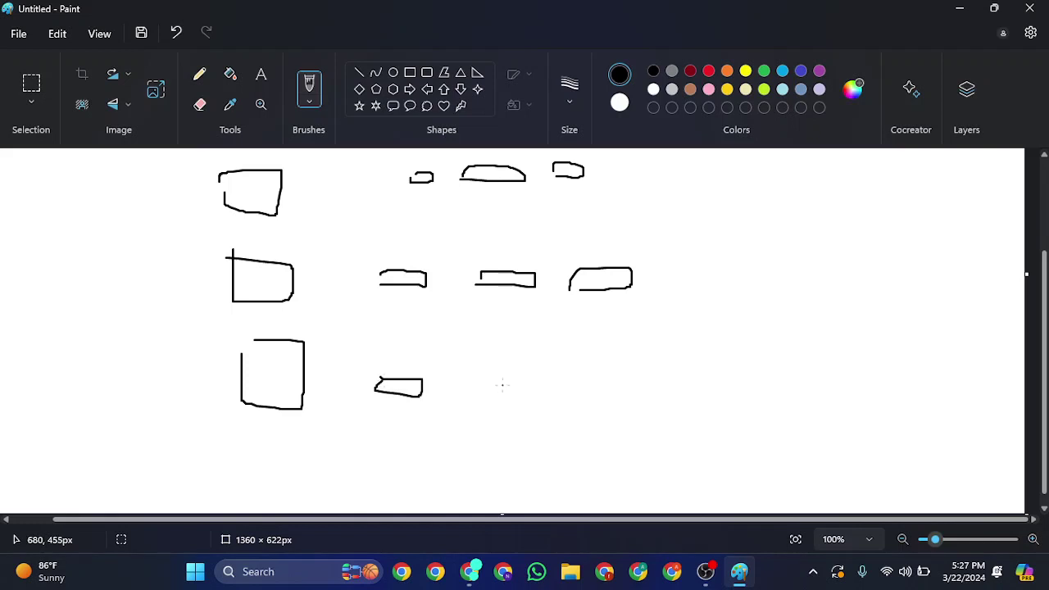
mouse_move(502, 382)
left_mouse_down()
mouse_move(529, 405)
mouse_move(506, 385)
left_mouse_up()
mouse_move(599, 384)
left_mouse_down()
mouse_move(637, 403)
mouse_move(602, 385)
left_mouse_up()
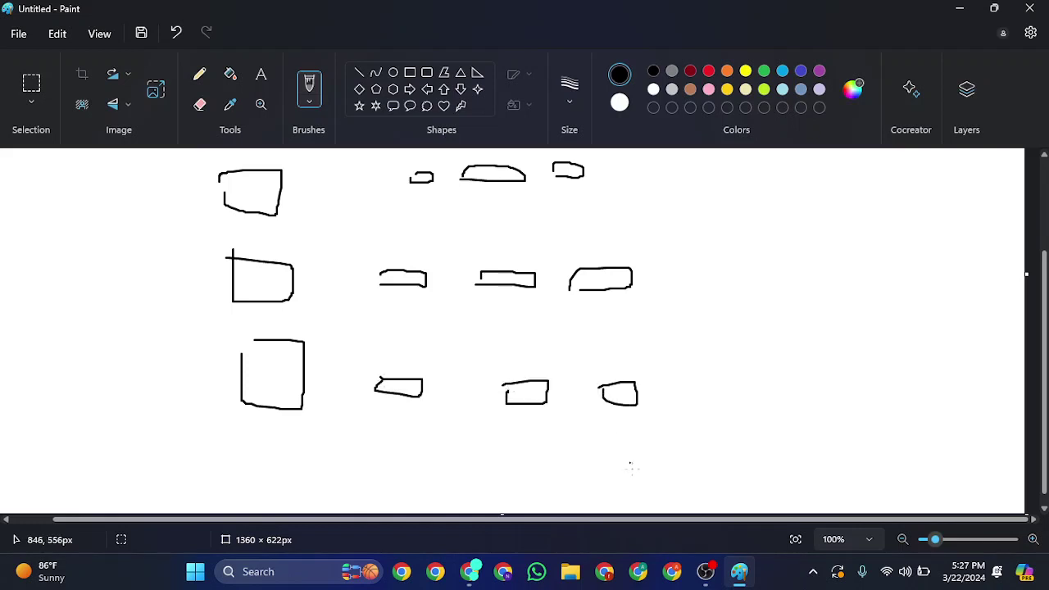
Draw arrows from the large box to each of the three middle boxes and from each of those to its row of small boxes.
left_click_drag(550, 518, 509, 518)
scroll(263, 352, "up", 3)
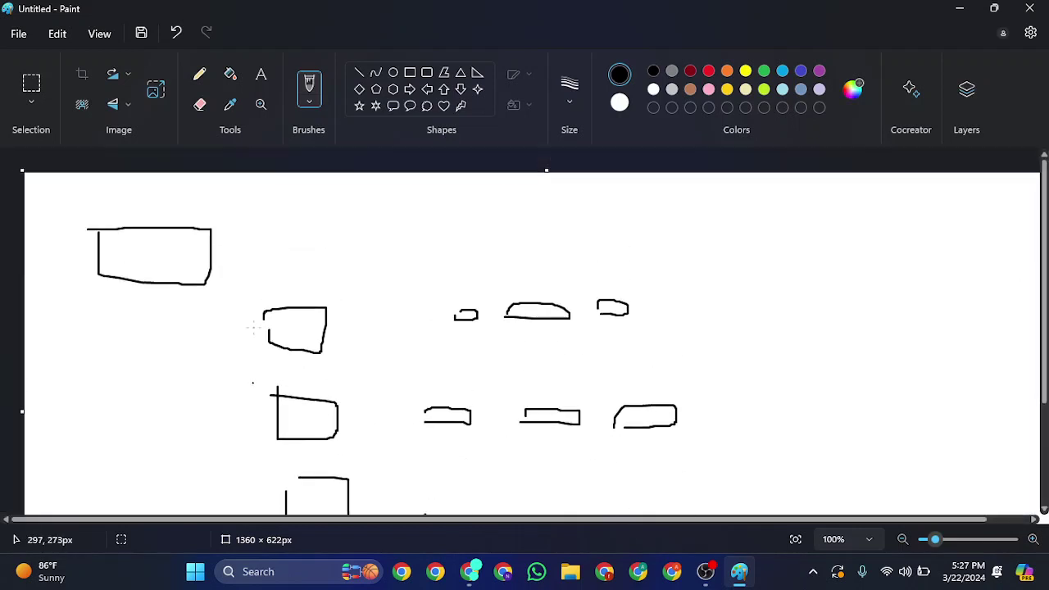
left_click_drag(205, 296, 239, 316)
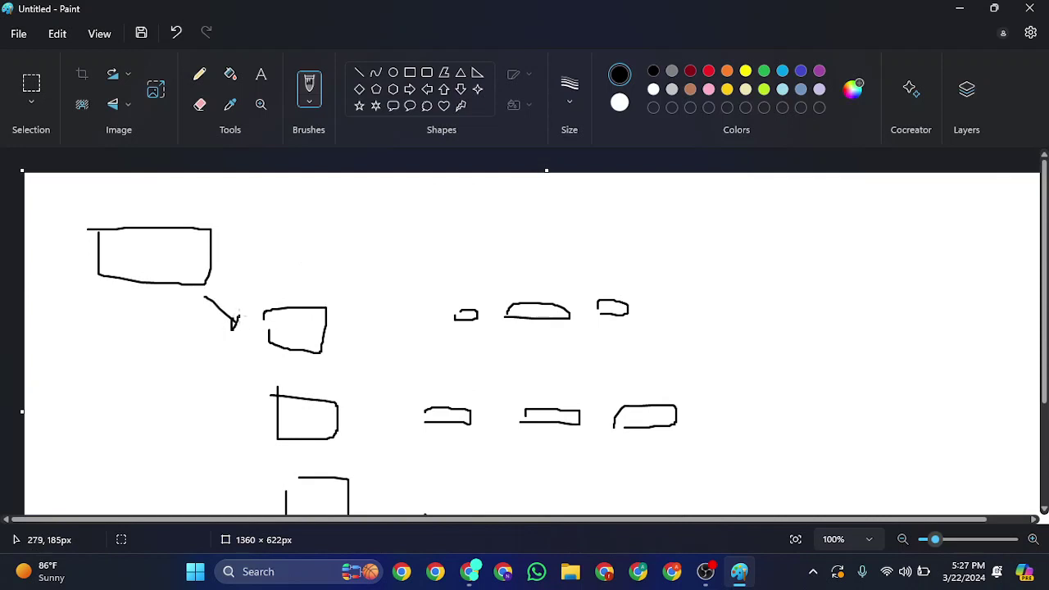
mouse_move(344, 331)
left_mouse_down()
mouse_move(421, 317)
mouse_move(427, 330)
left_mouse_up()
mouse_move(361, 413)
left_mouse_down()
mouse_move(401, 393)
mouse_move(407, 411)
mouse_move(390, 391)
mouse_move(399, 415)
left_mouse_up()
scroll(406, 402, "down", 2)
scroll(406, 401, "down", 1)
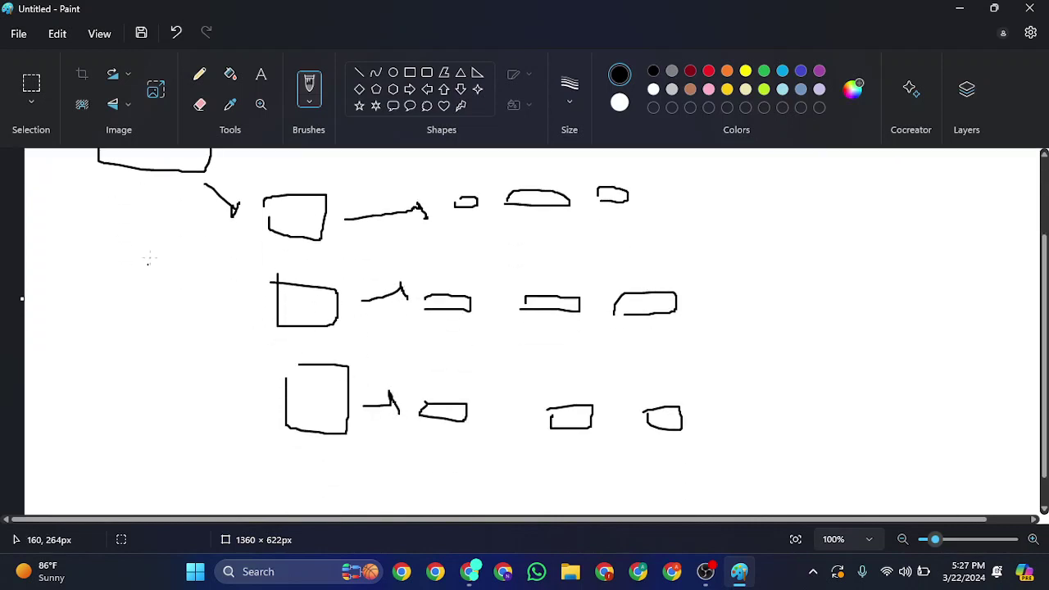
mouse_move(156, 188)
left_mouse_down()
mouse_move(232, 285)
mouse_move(242, 282)
left_mouse_up()
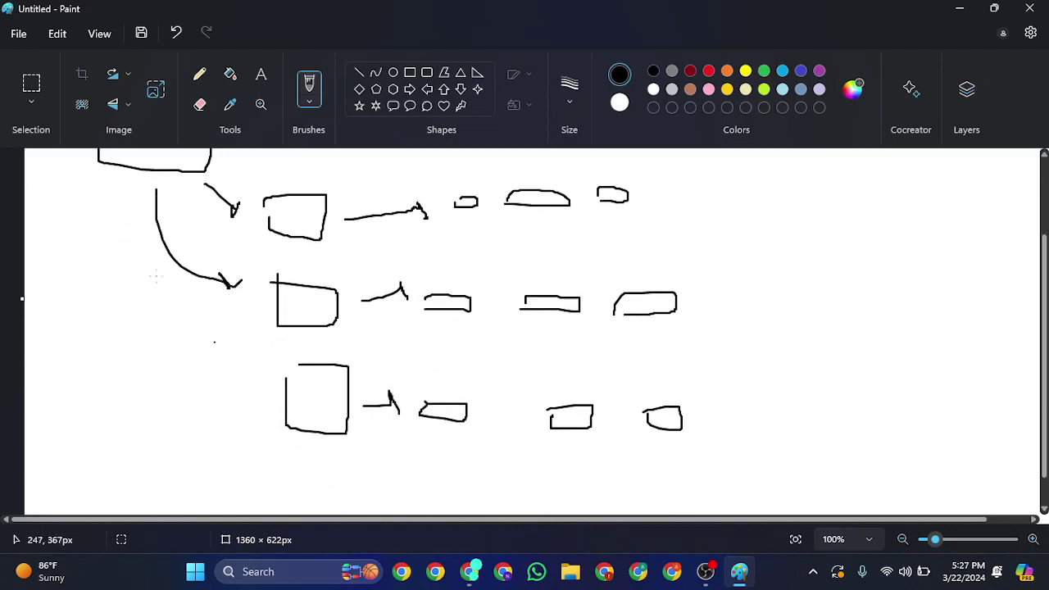
mouse_move(120, 204)
left_mouse_down()
mouse_move(252, 435)
mouse_move(230, 392)
mouse_move(257, 421)
left_mouse_up()
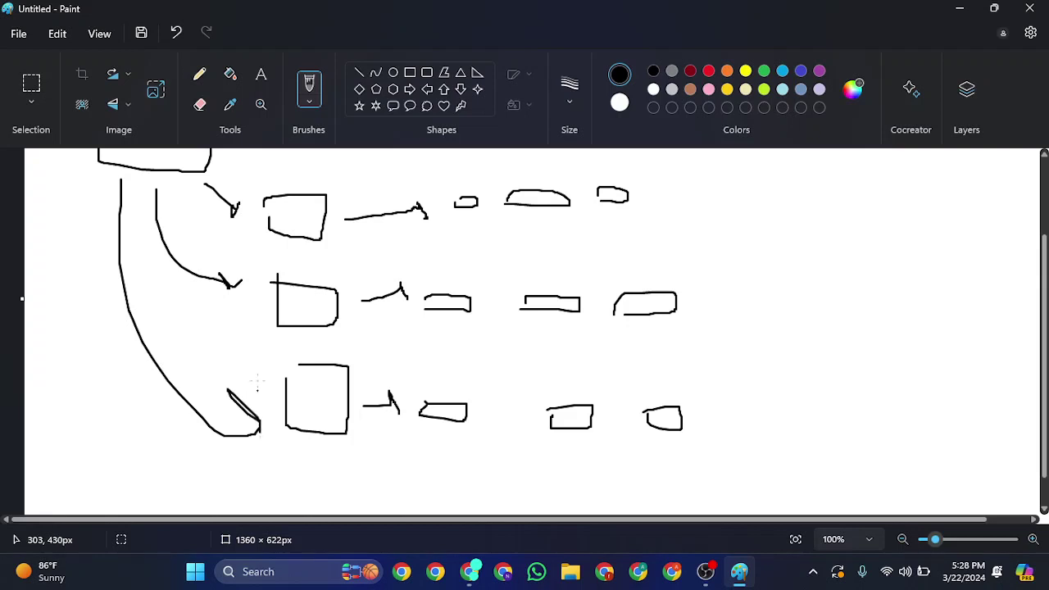
Write "C" inside the large box and "n" inside each of the three middle boxes.
scroll(179, 309, "up", 2)
mouse_move(164, 248)
left_mouse_down()
mouse_move(162, 273)
mouse_move(177, 275)
left_mouse_up()
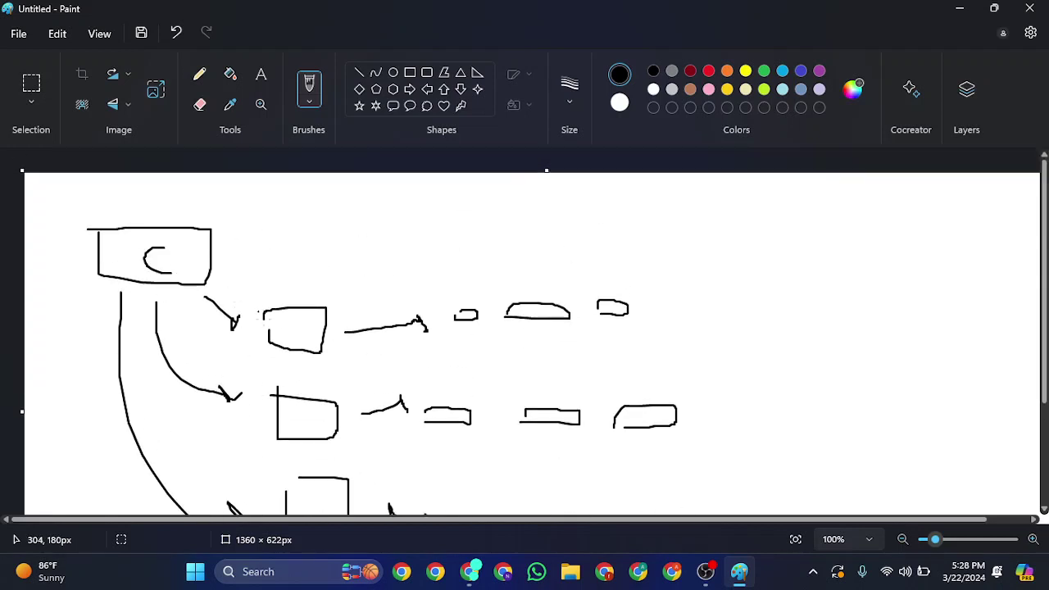
scroll(177, 274, "down", 2)
mouse_move(286, 214)
left_mouse_down()
mouse_move(293, 230)
mouse_move(299, 211)
left_mouse_up()
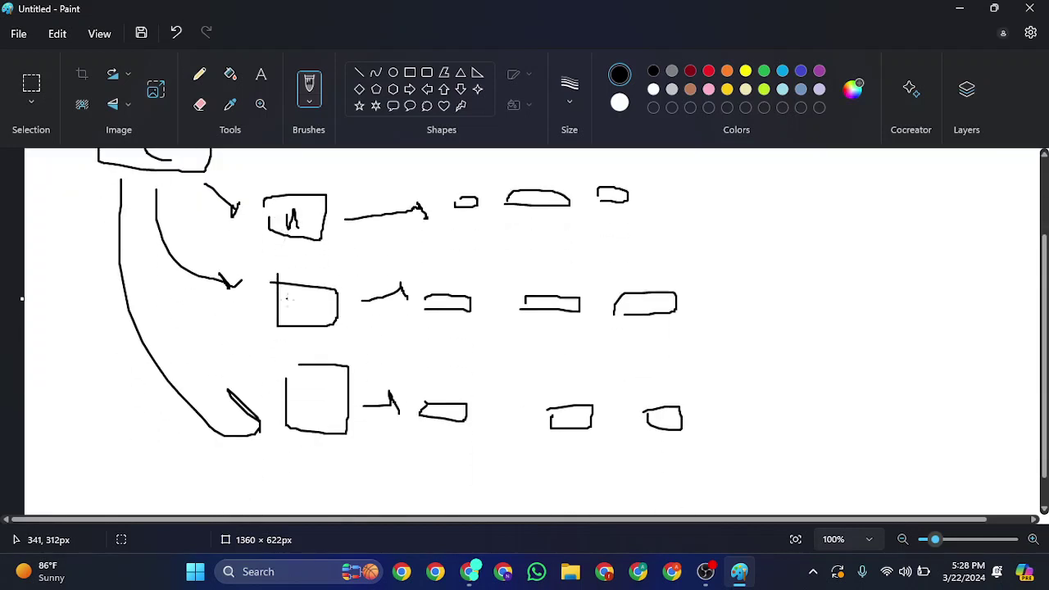
mouse_move(290, 317)
left_mouse_down()
mouse_move(296, 301)
mouse_move(301, 323)
left_mouse_up()
left_click_drag(301, 388, 318, 400)
Write "ABO" in large letters above the diagram, to the right of the "C" box.
scroll(509, 330, "up", 2)
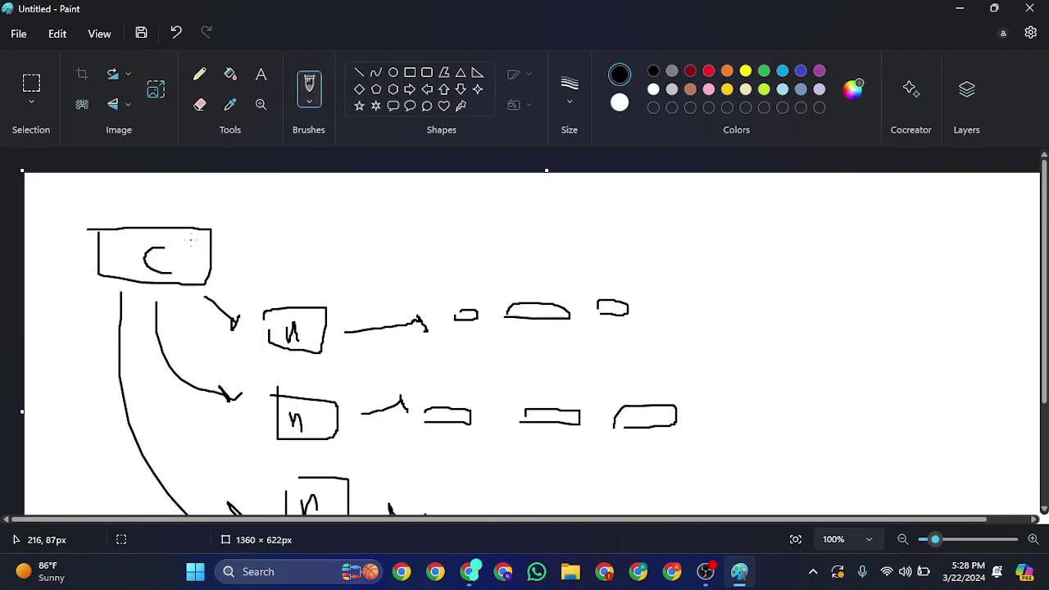
mouse_move(321, 258)
left_mouse_down()
mouse_move(322, 182)
mouse_move(355, 241)
mouse_move(370, 218)
left_mouse_up()
left_click_drag(374, 194, 385, 259)
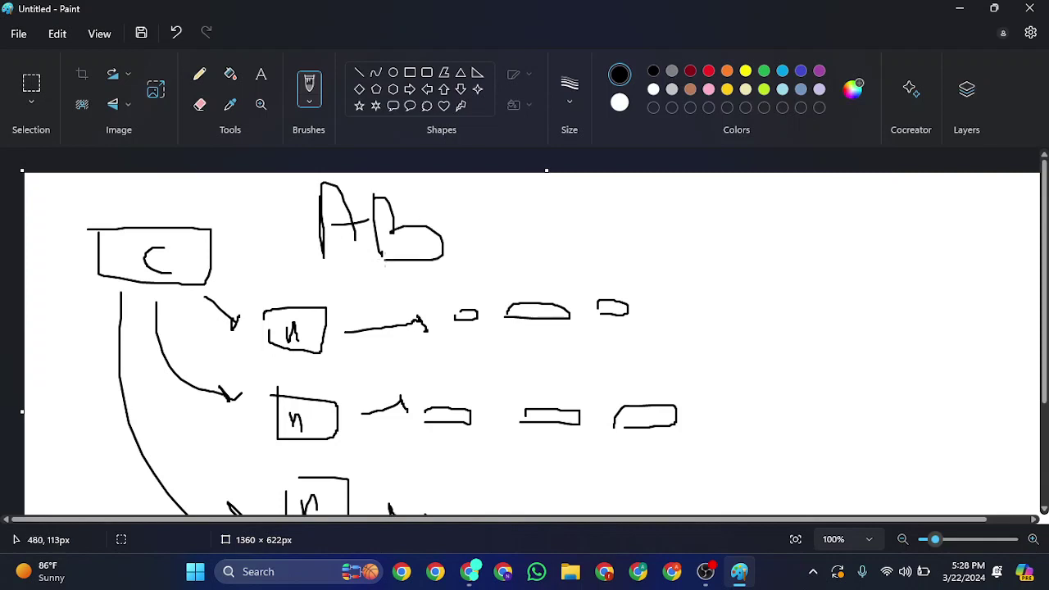
mouse_move(513, 185)
left_mouse_down()
mouse_move(497, 223)
mouse_move(513, 189)
left_mouse_up()
scroll(514, 201, "down", 3)
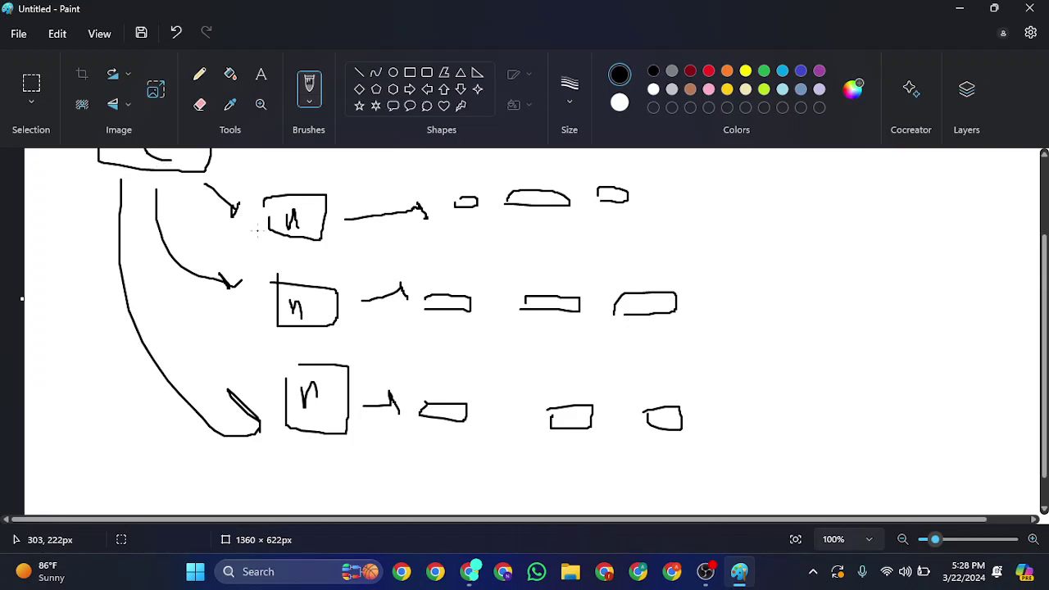
left_click_drag(198, 216, 199, 229)
key("ctrl+z")
scroll(213, 218, "up", 3)
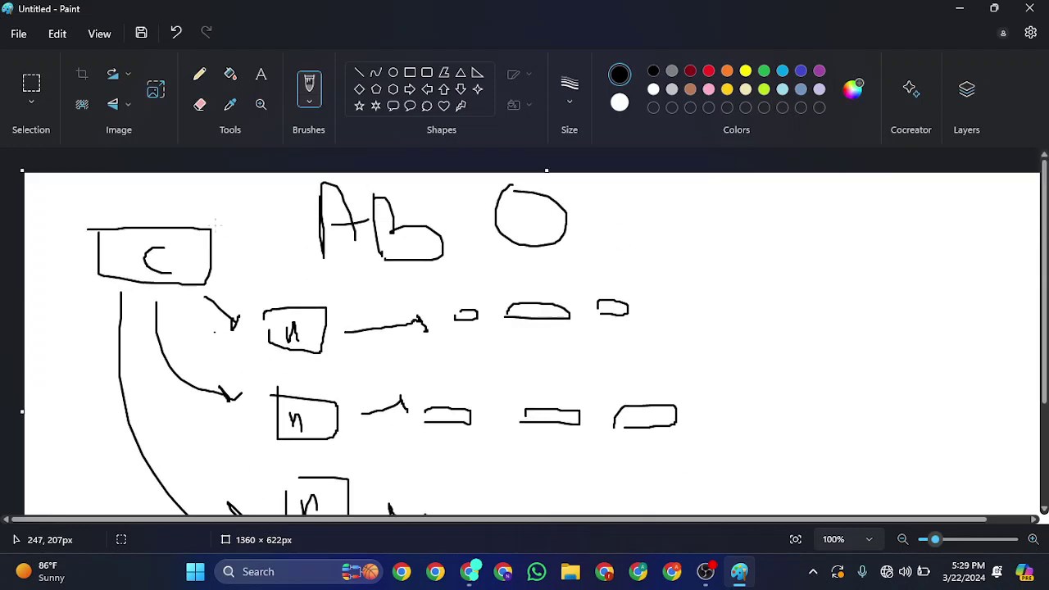
Number the three "n" boxes 1, 2 and 3 from top to bottom, writing each digit beside its box.
scroll(239, 322, "down", 3)
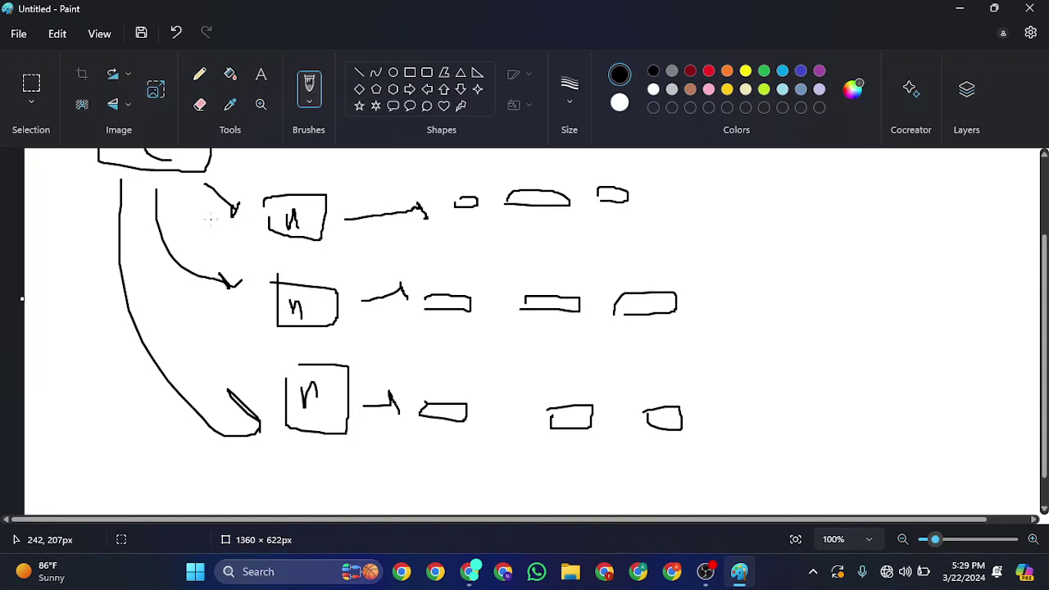
mouse_move(210, 217)
left_mouse_down()
mouse_move(209, 237)
mouse_move(195, 222)
mouse_move(216, 239)
left_mouse_up()
mouse_move(198, 302)
left_mouse_down()
mouse_move(222, 321)
mouse_move(258, 320)
left_mouse_up()
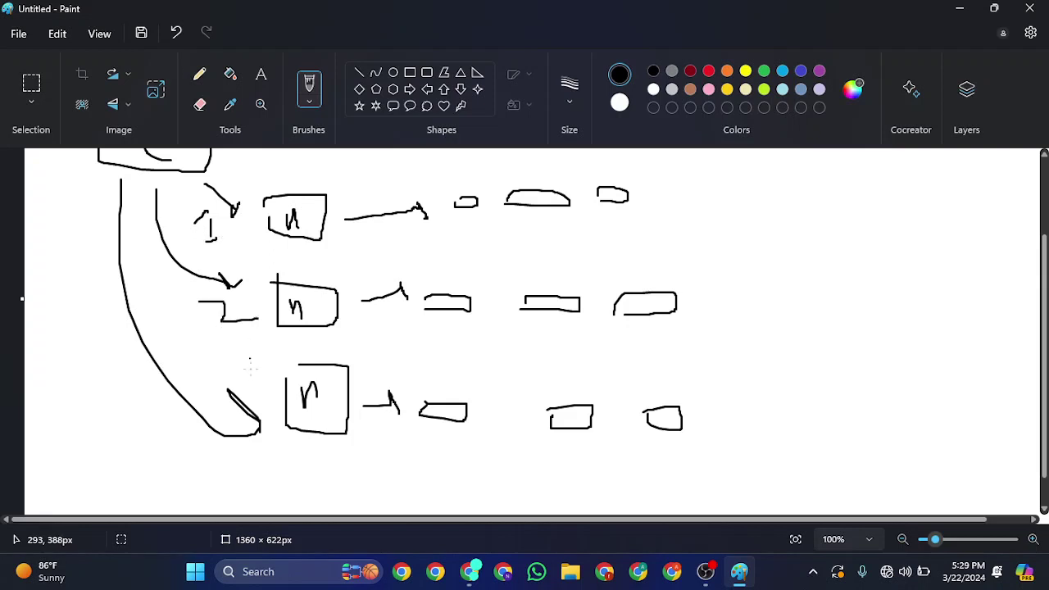
mouse_move(247, 370)
left_mouse_down()
mouse_move(262, 371)
mouse_move(257, 391)
left_mouse_up()
Switch to Ads Manager and review the 16 in 1 Veg Cutter campaign's ad sets and the ads inside Reverse Interest Targeting.
left_click(472, 574)
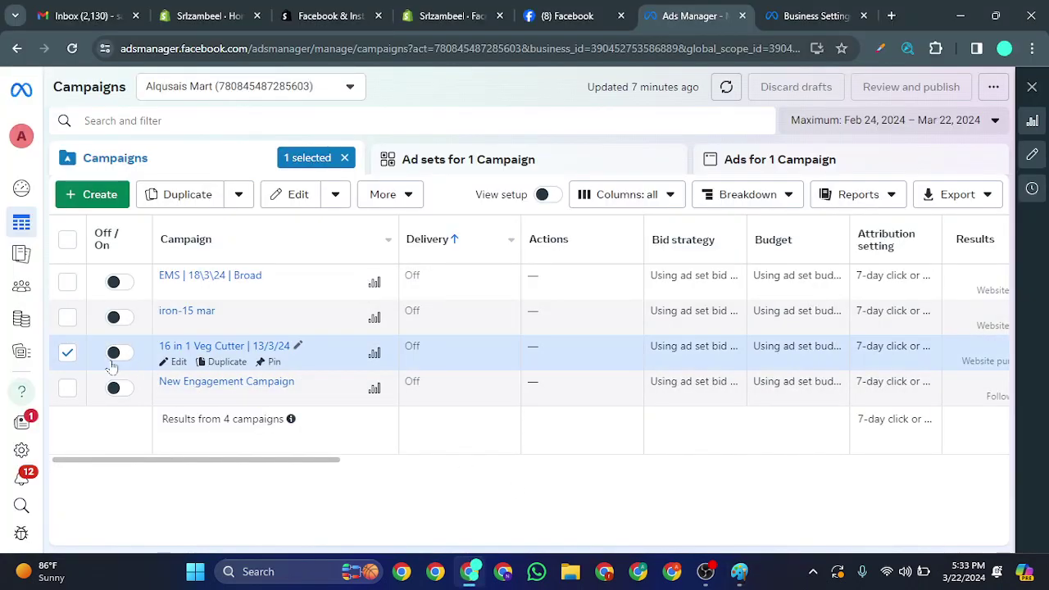
left_click(478, 155)
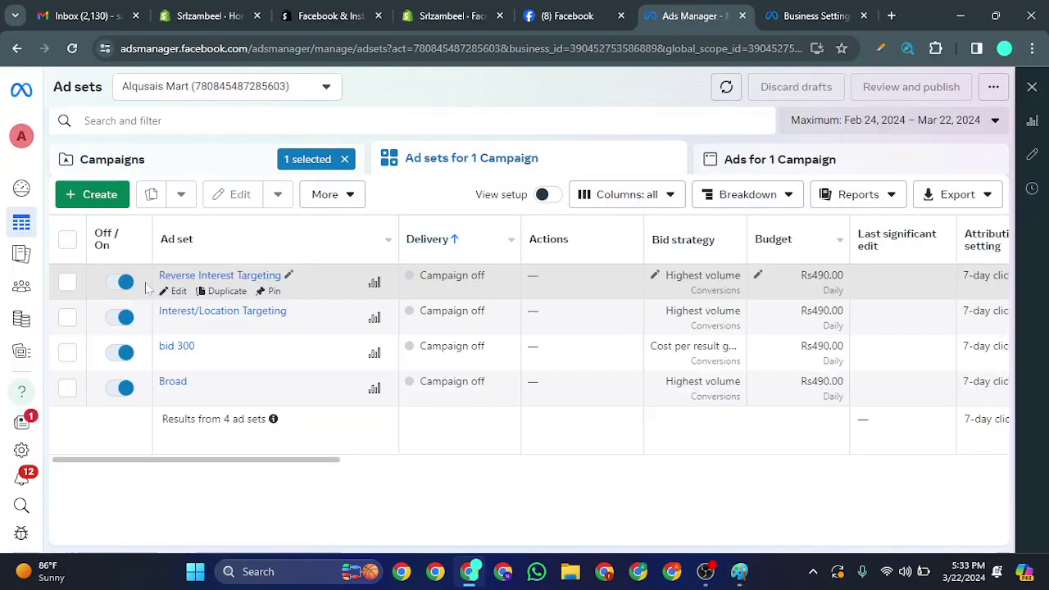
left_click(67, 281)
left_click(710, 158)
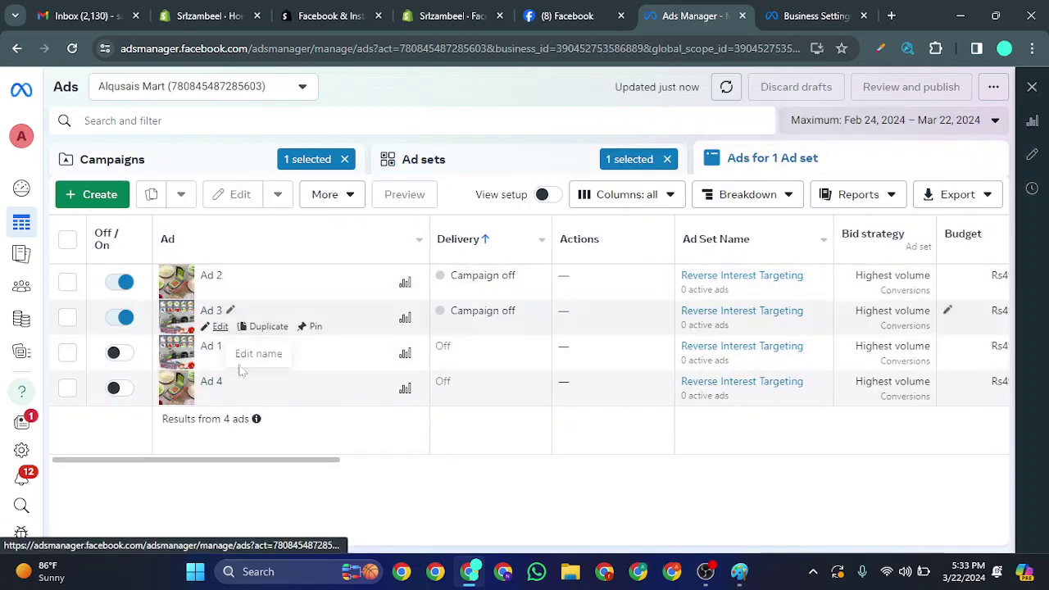
left_click(418, 159)
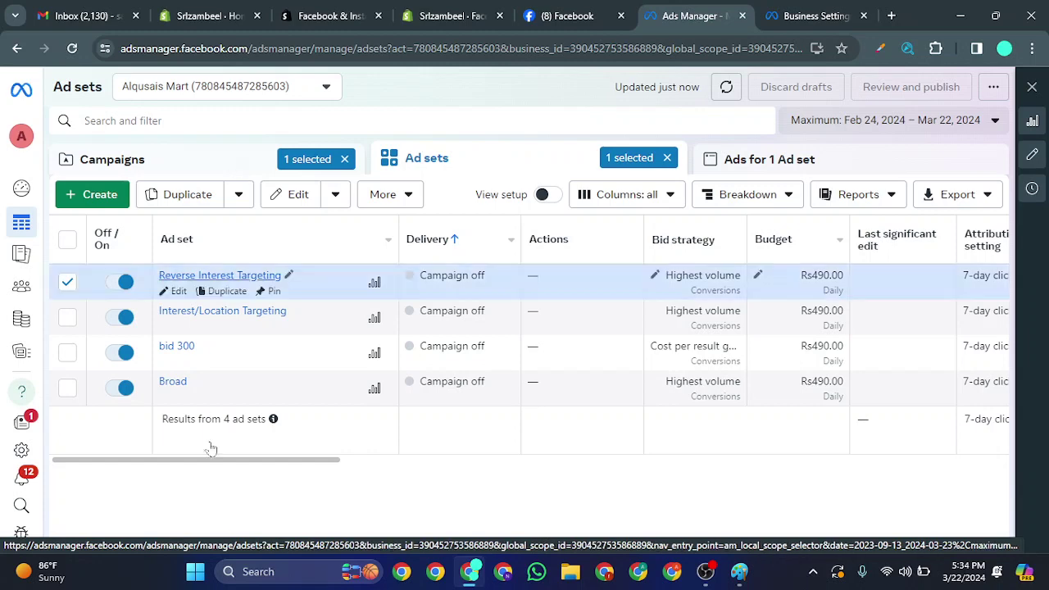
Switch to Paint and mark each small box in all three rows with a short pen stroke.
left_click(746, 580)
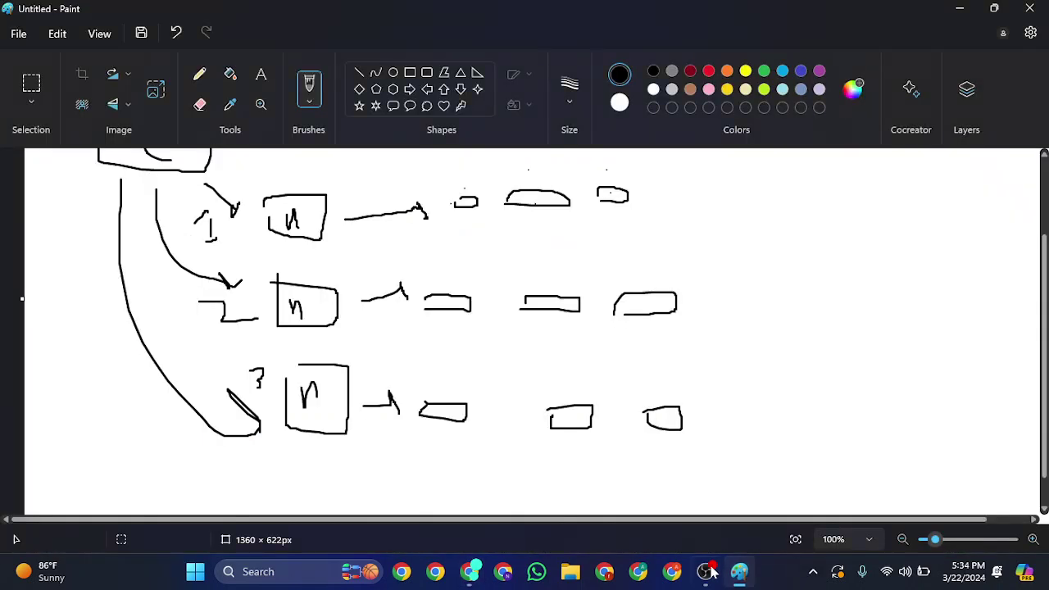
mouse_move(705, 571)
mouse_move(475, 173)
left_mouse_down()
mouse_move(461, 223)
mouse_move(529, 190)
mouse_move(645, 198)
left_mouse_up()
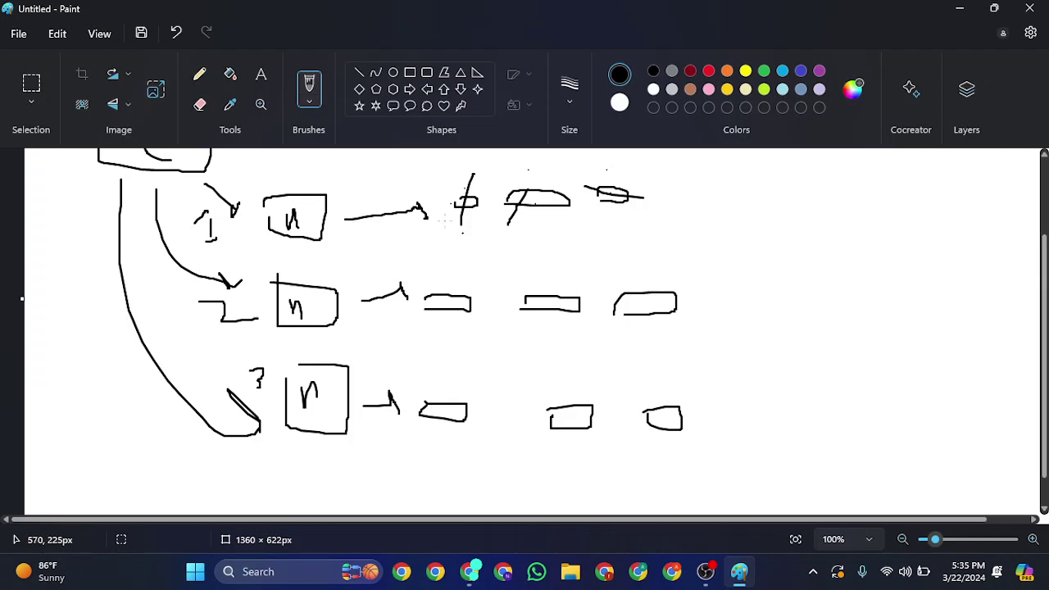
left_click_drag(463, 280, 446, 316)
left_click_drag(541, 290, 542, 341)
left_click_drag(624, 291, 675, 290)
left_click_drag(652, 401, 674, 400)
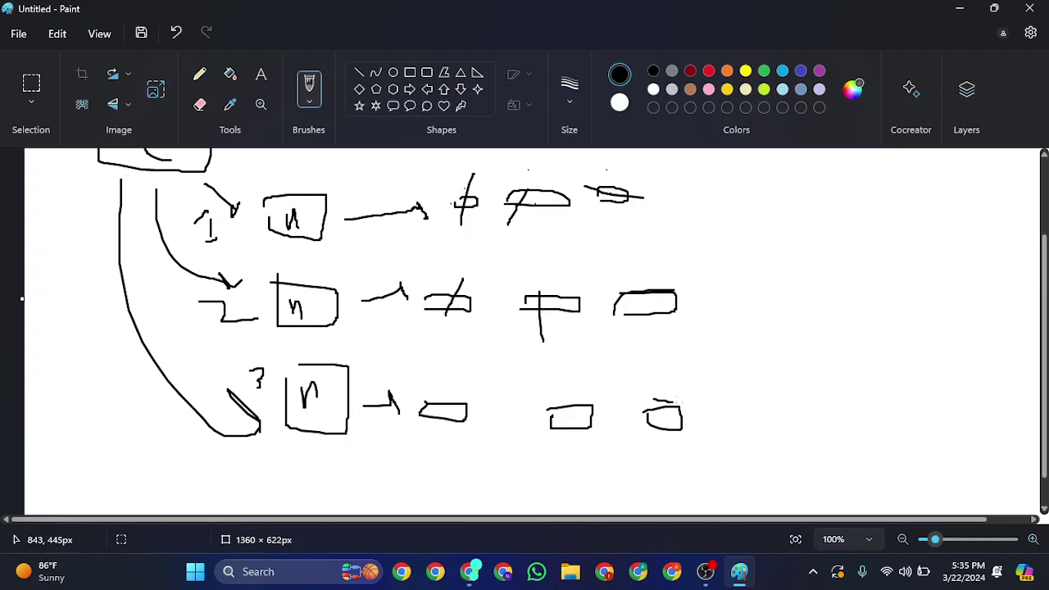
left_click_drag(566, 406, 566, 431)
left_click_drag(432, 400, 432, 423)
Switch to Ads Manager and open the preview of Ad 2 in the Reverse Interest Targeting ad set.
left_click(471, 573)
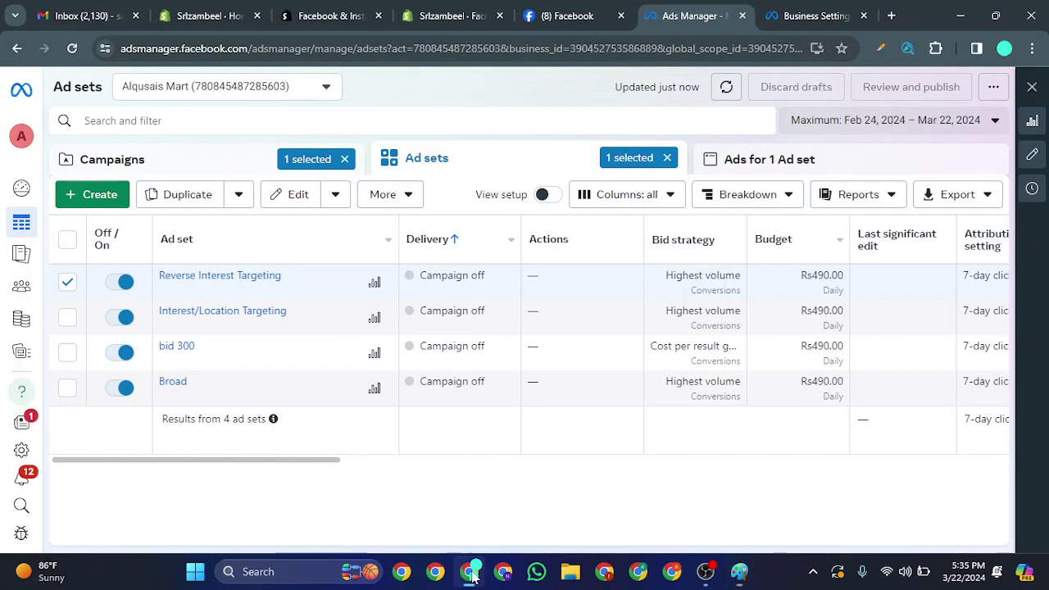
left_click(756, 168)
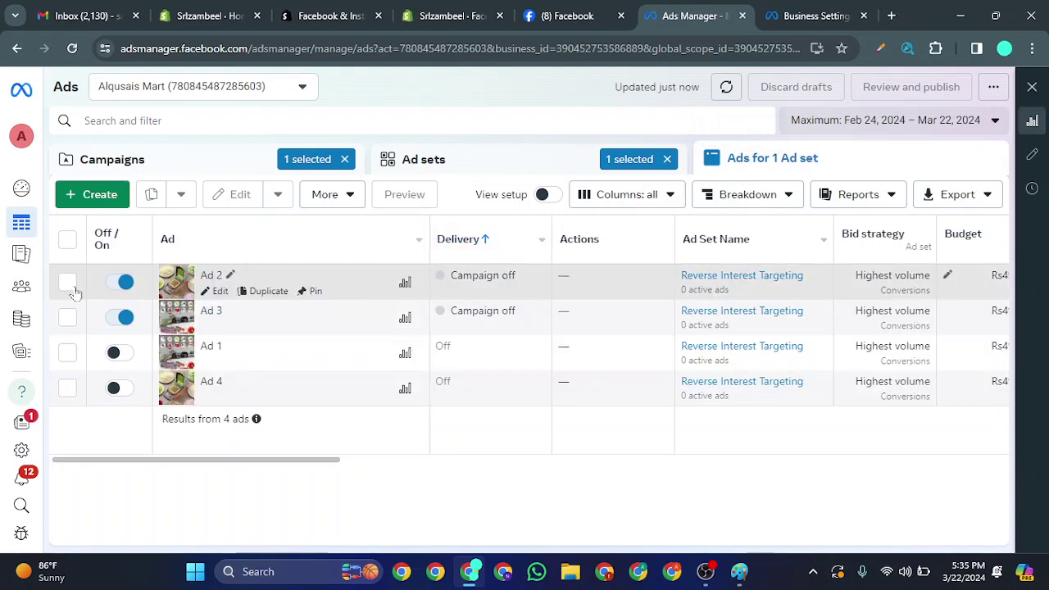
left_click(67, 282)
left_click(474, 200)
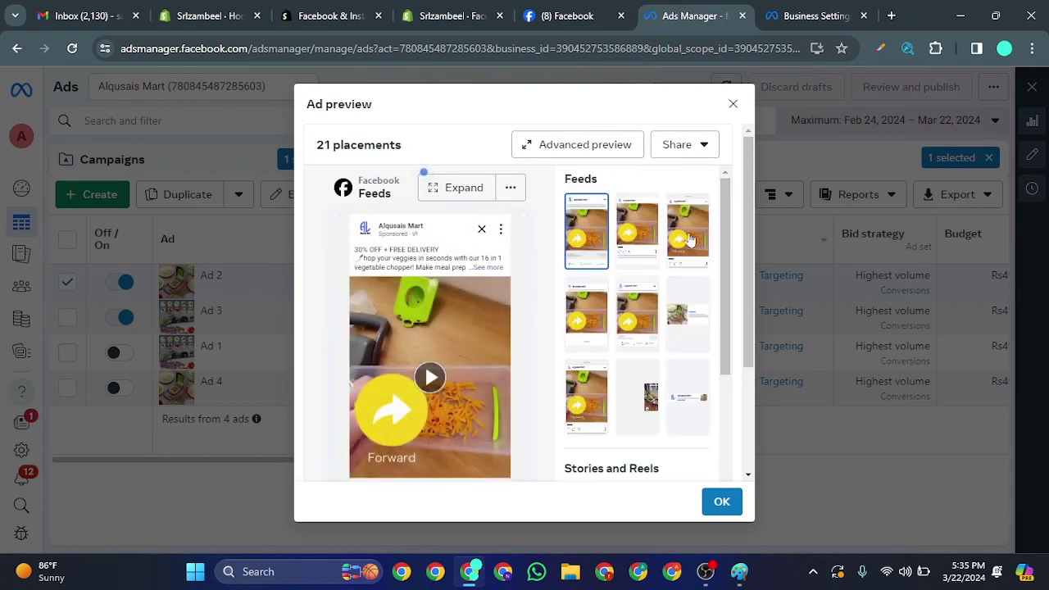
Examine Ad 2's full primary text, video, headline and description in the Facebook feed preview, then close the preview.
scroll(721, 320, "down", 2)
scroll(753, 244, "down", 5)
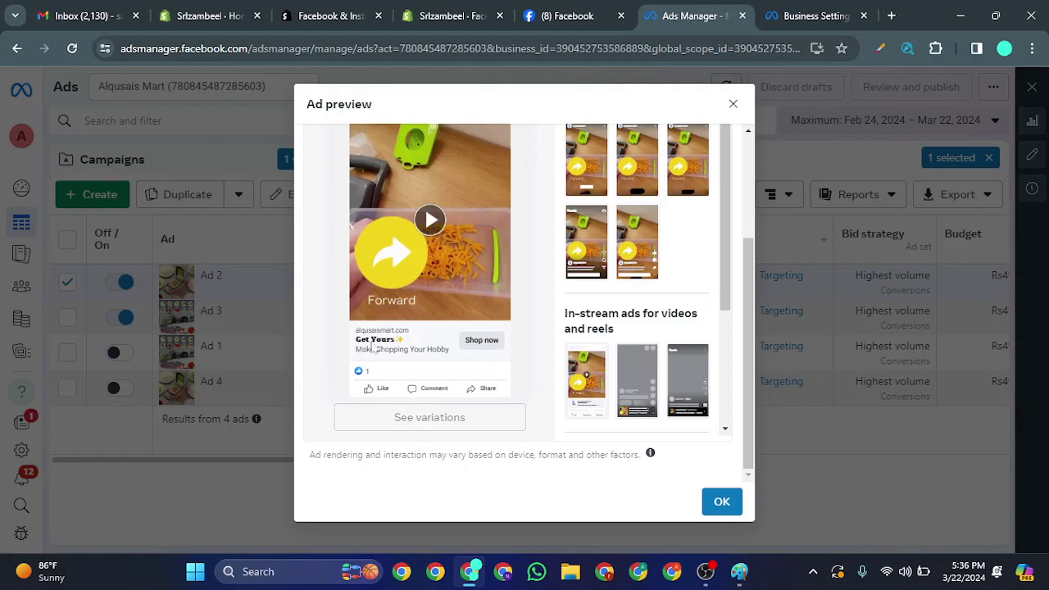
scroll(372, 347, "up", 5)
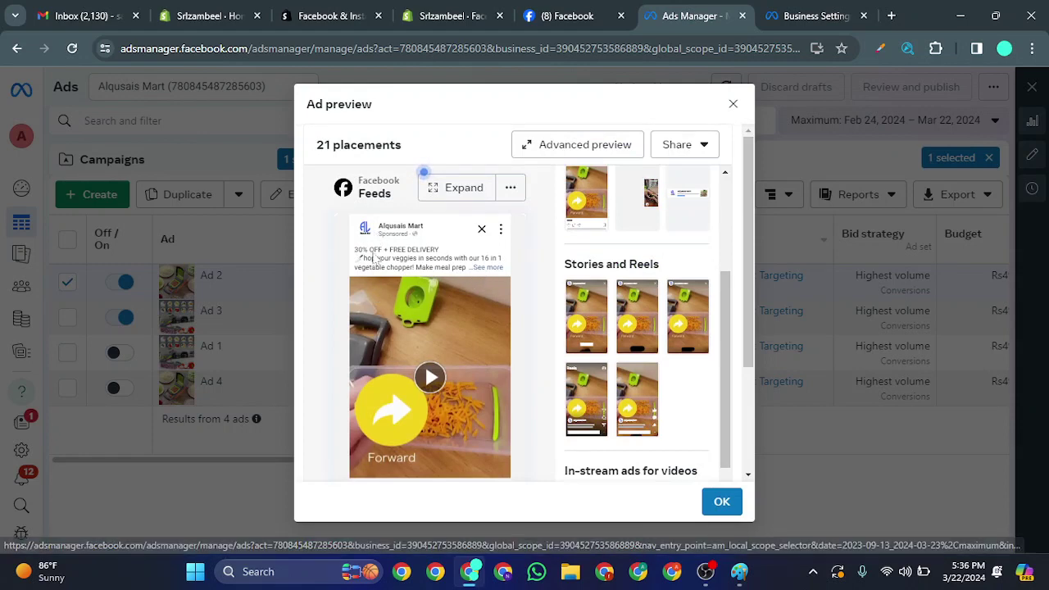
scroll(371, 259, "down", 2)
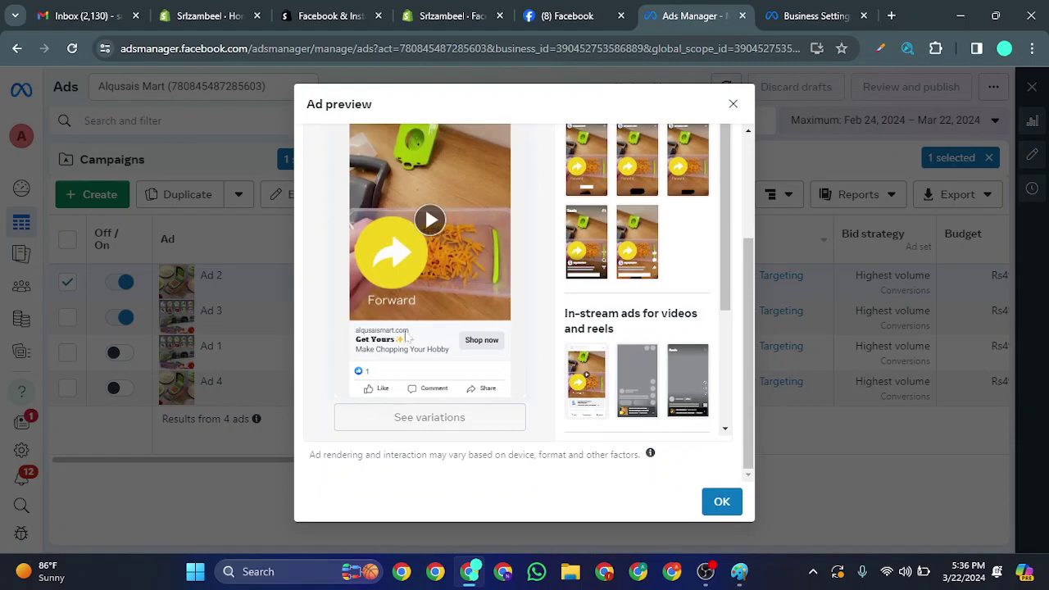
scroll(410, 331, "up", 2)
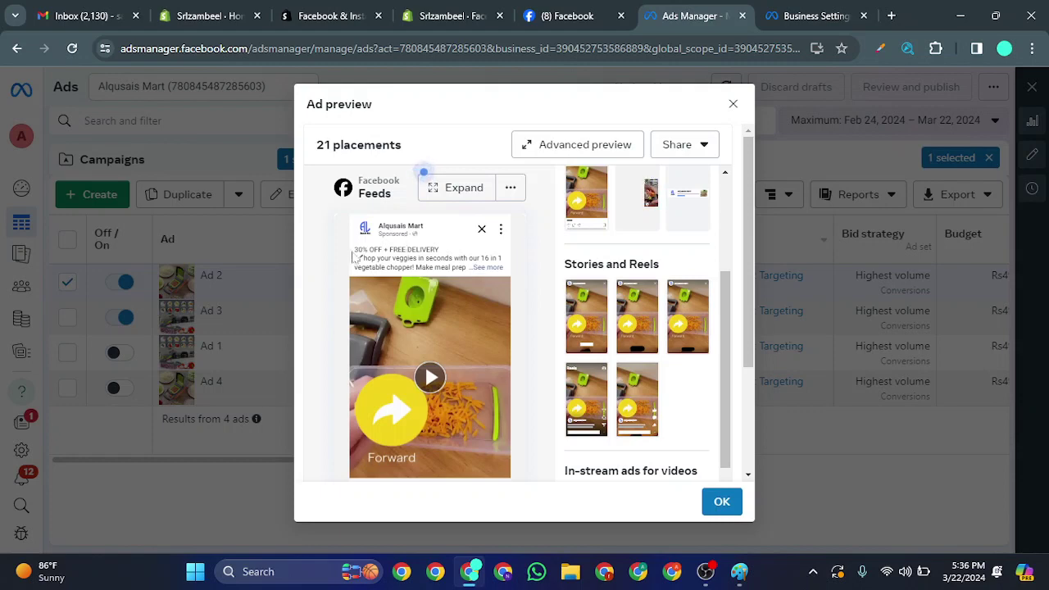
left_click(488, 267)
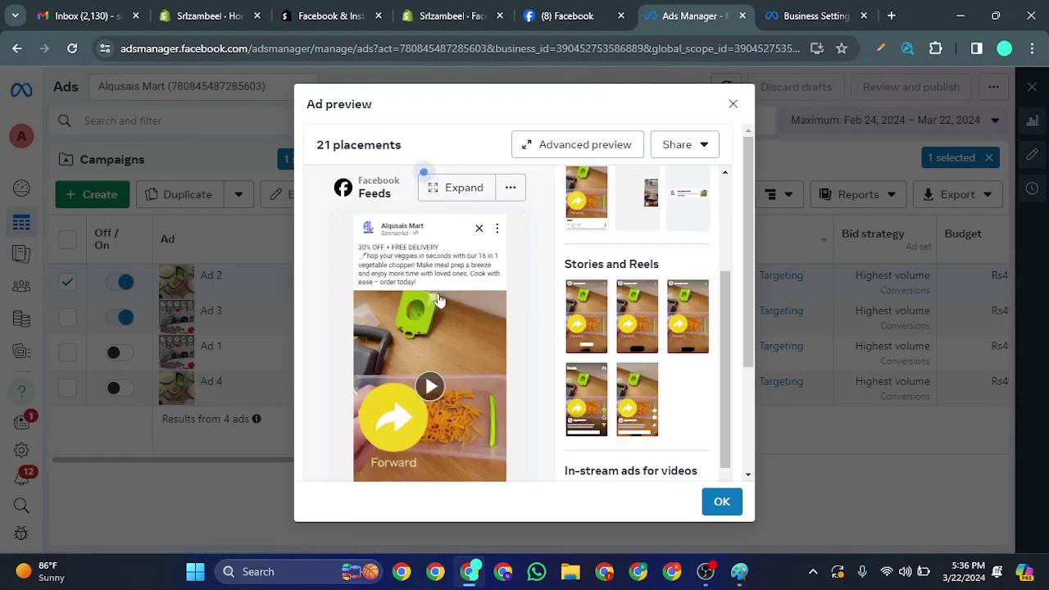
scroll(440, 305, "down", 2)
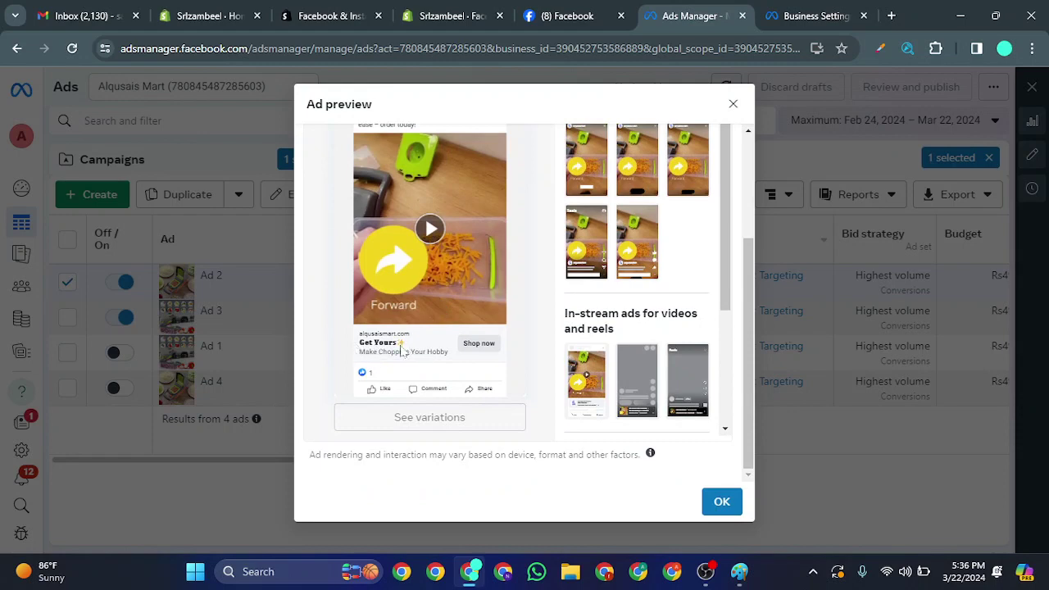
right_click(402, 351)
left_click(624, 300)
scroll(613, 211, "up", 3)
scroll(613, 211, "up", 3)
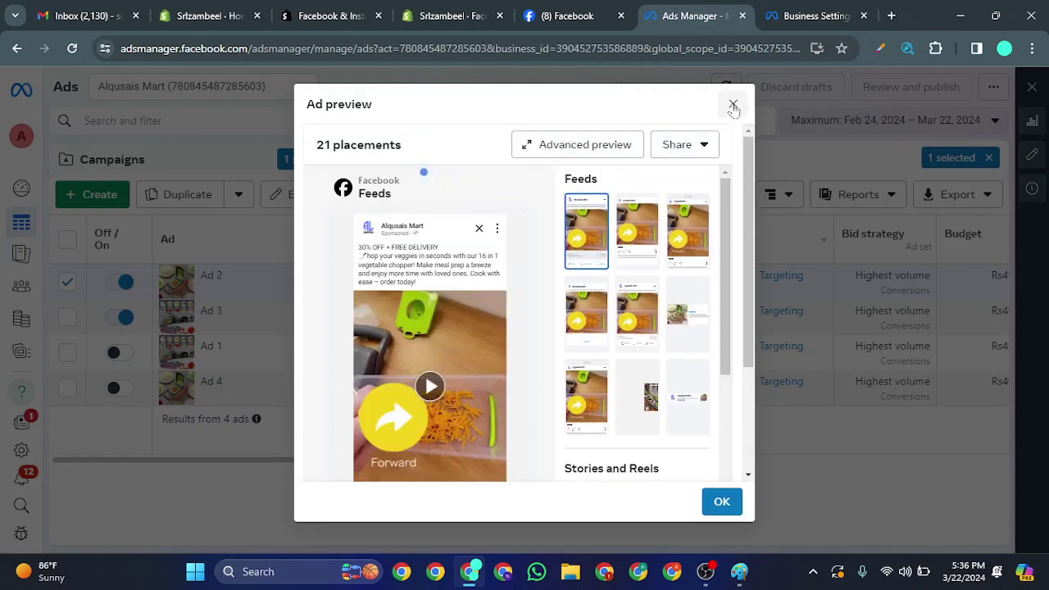
left_click(732, 103)
Preview Ad 3 alone and check its video, headline and description.
left_click(68, 317)
left_click(68, 281)
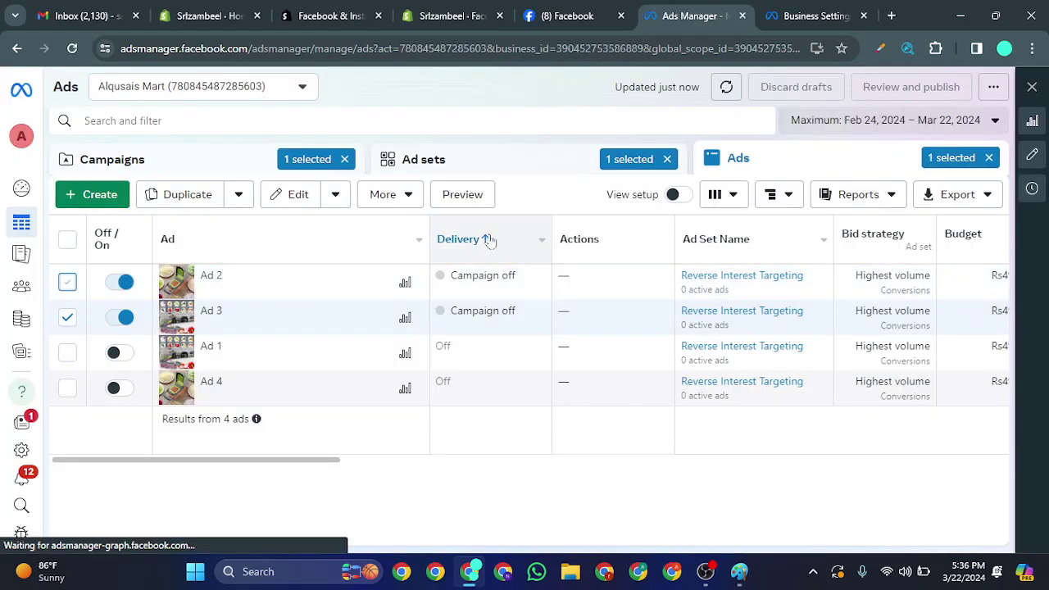
left_click(462, 194)
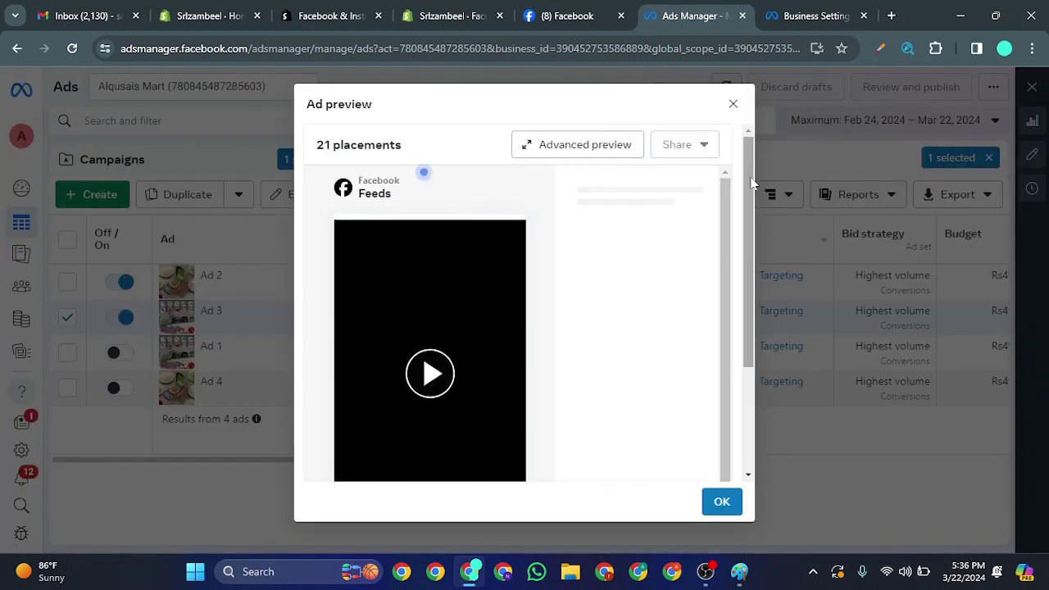
left_click_drag(749, 184, 743, 345)
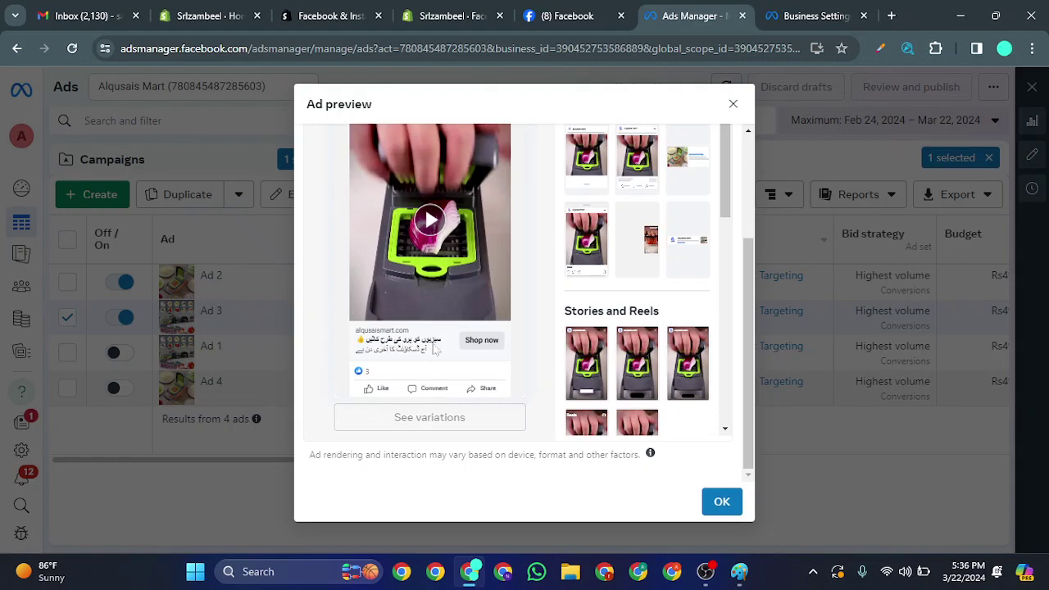
left_click(733, 104)
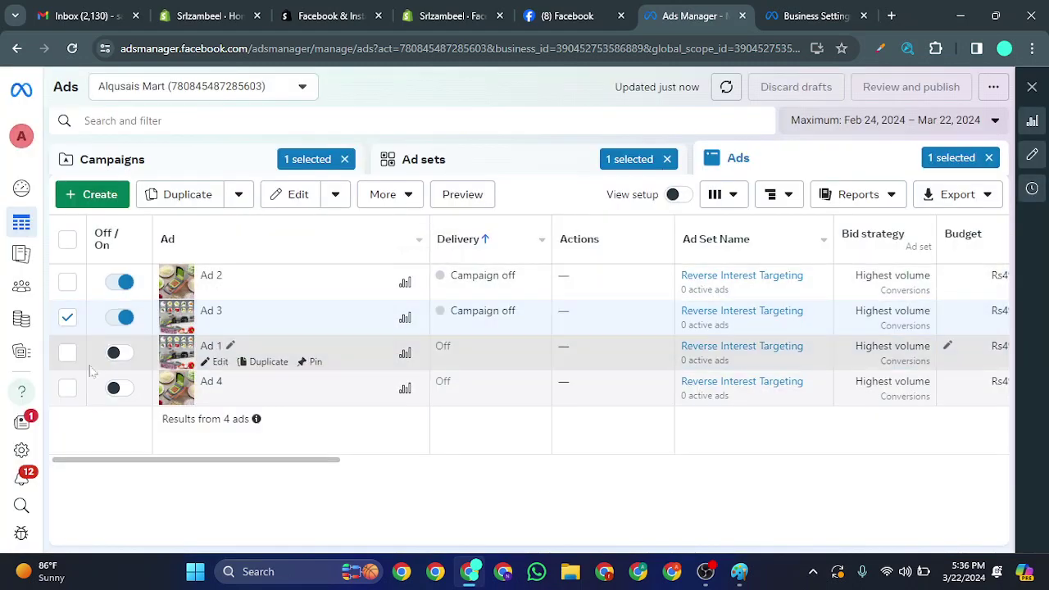
Preview Ad 4 alone and check its video, headline and description.
left_click(67, 387)
left_click(67, 317)
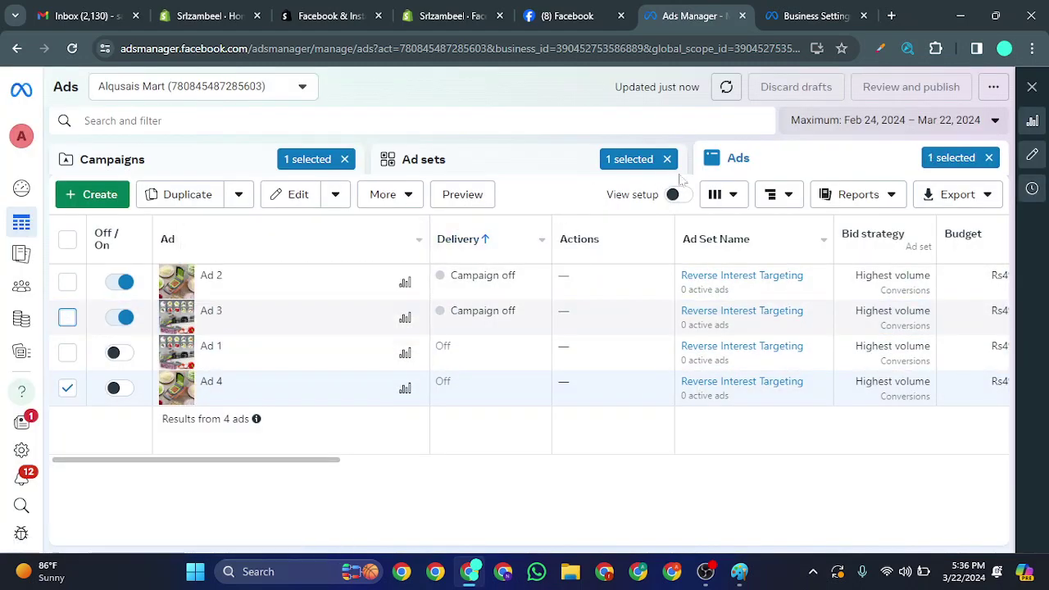
left_click(481, 196)
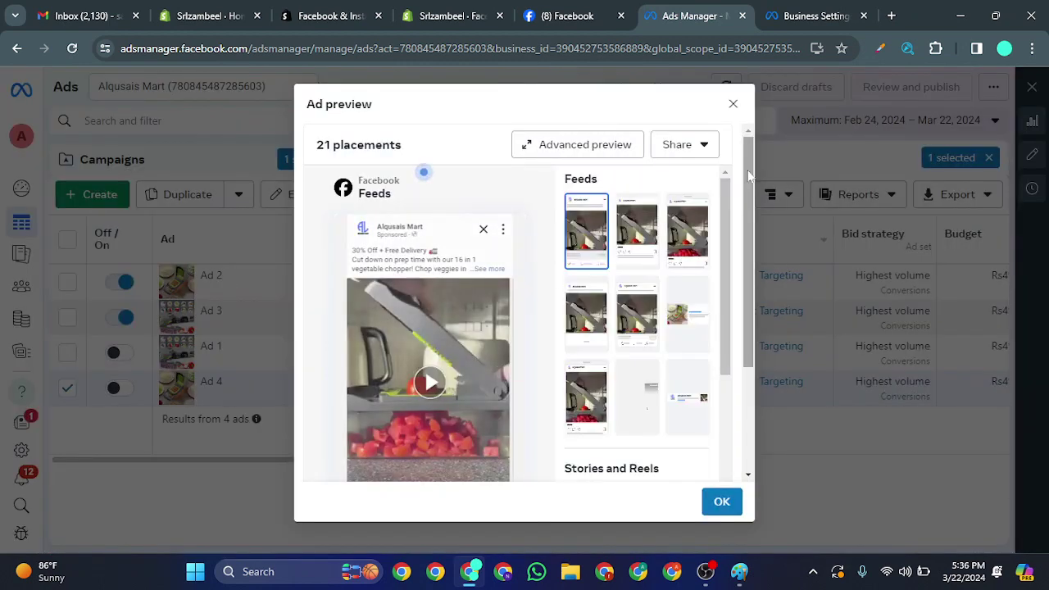
left_click_drag(748, 174, 742, 311)
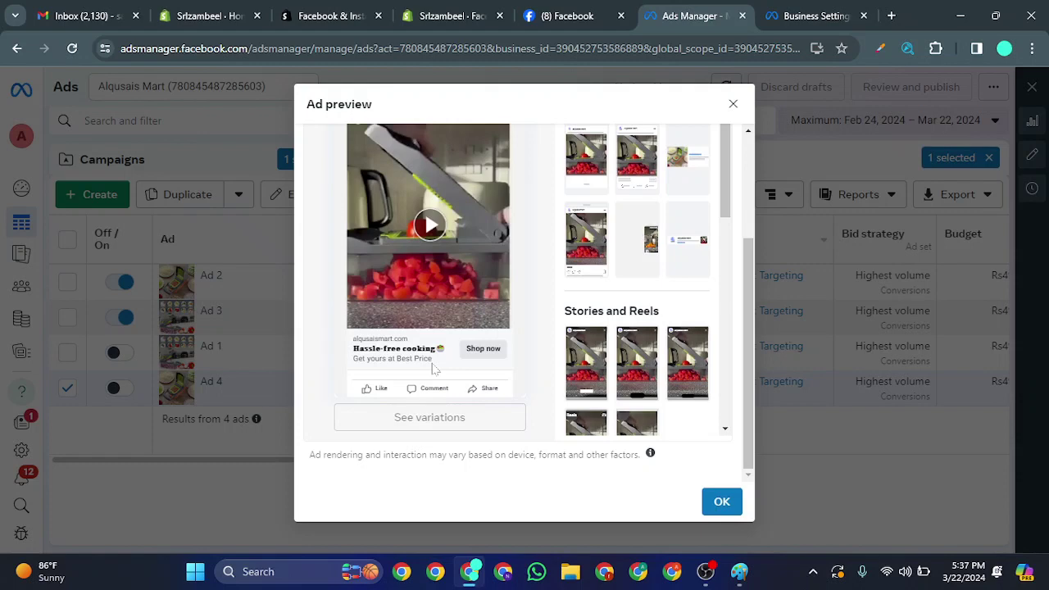
right_click(361, 368)
left_click(385, 368)
left_click(733, 106)
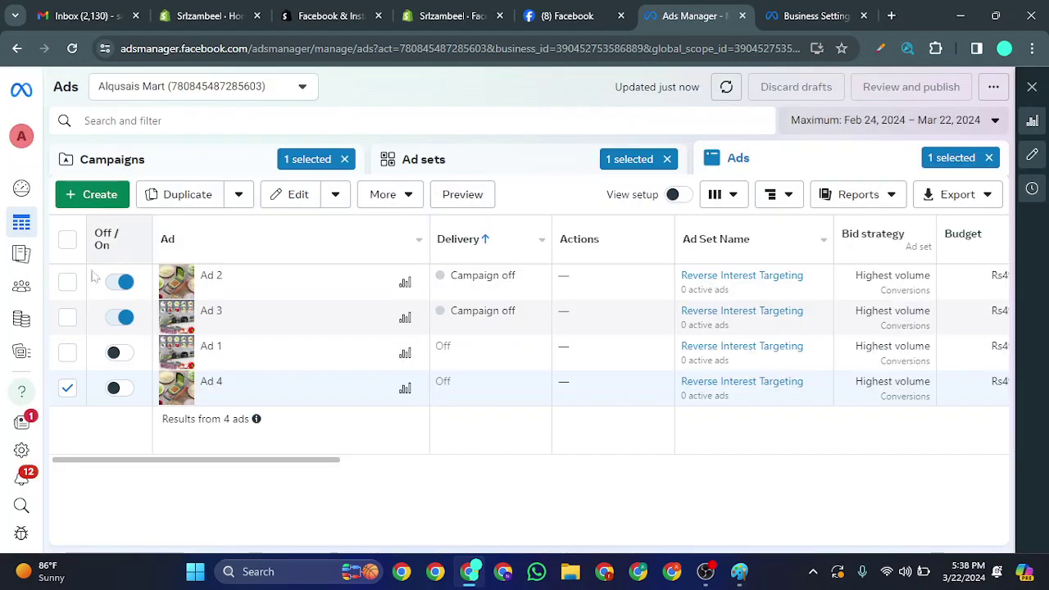
left_click(463, 195)
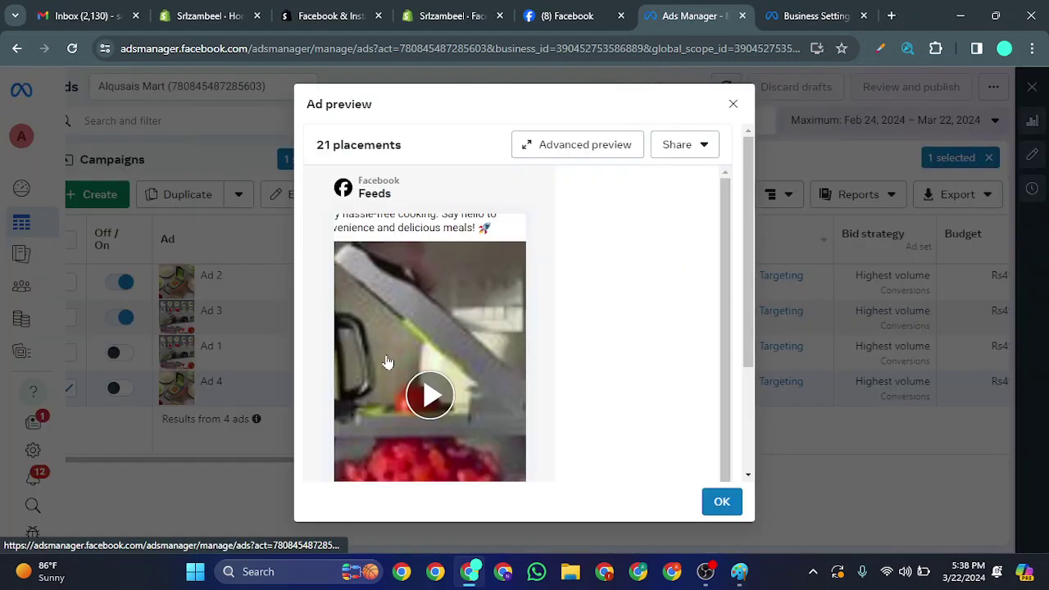
left_click(732, 104)
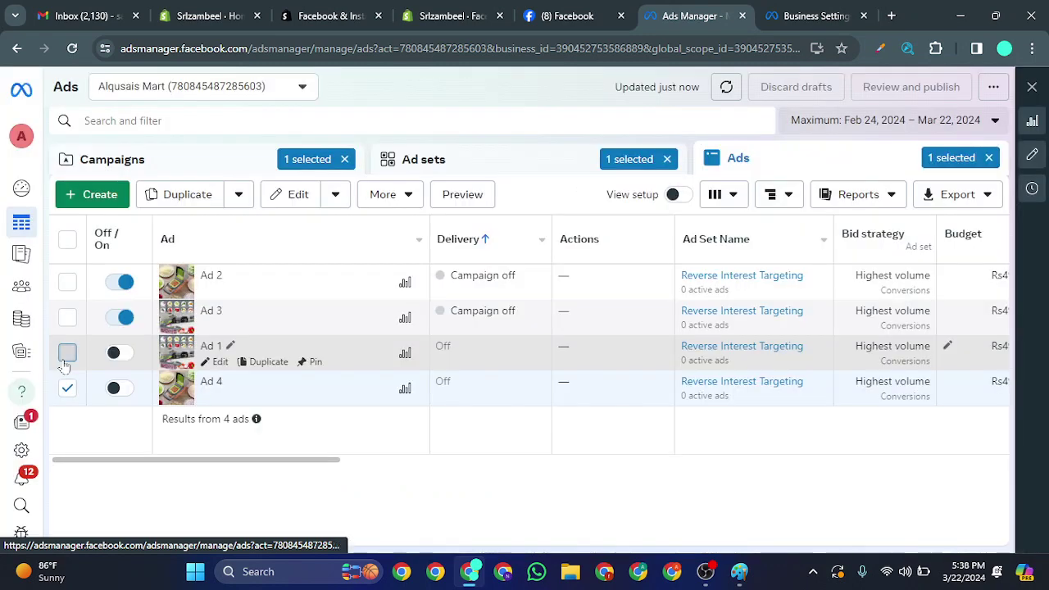
Preview Ad 1 alone and check its video, headline and description.
left_click(67, 352)
left_click(464, 197)
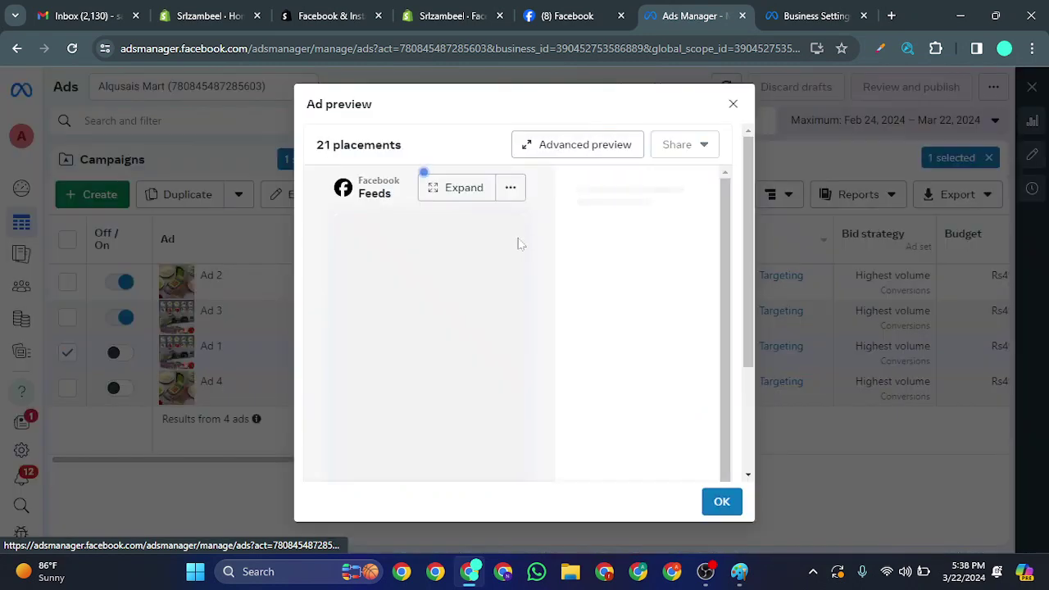
scroll(716, 241, "down", 5)
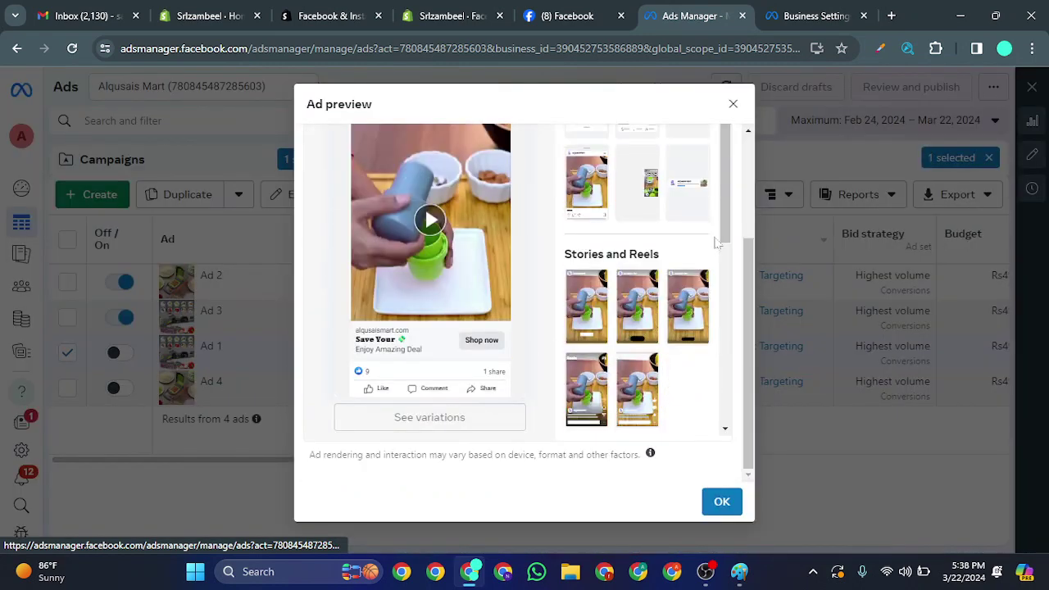
scroll(715, 241, "down", 2)
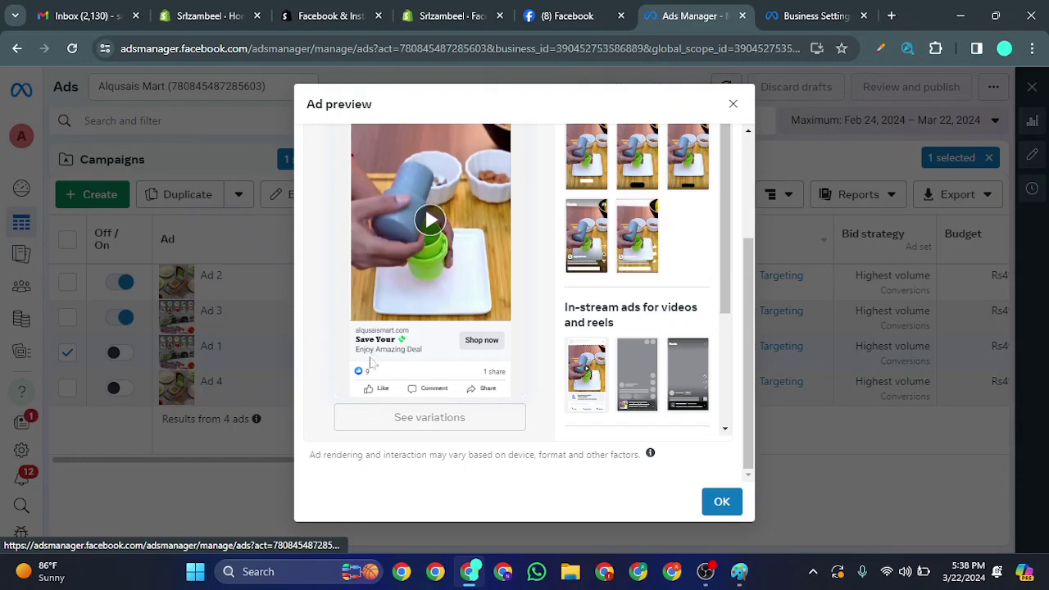
left_click(732, 103)
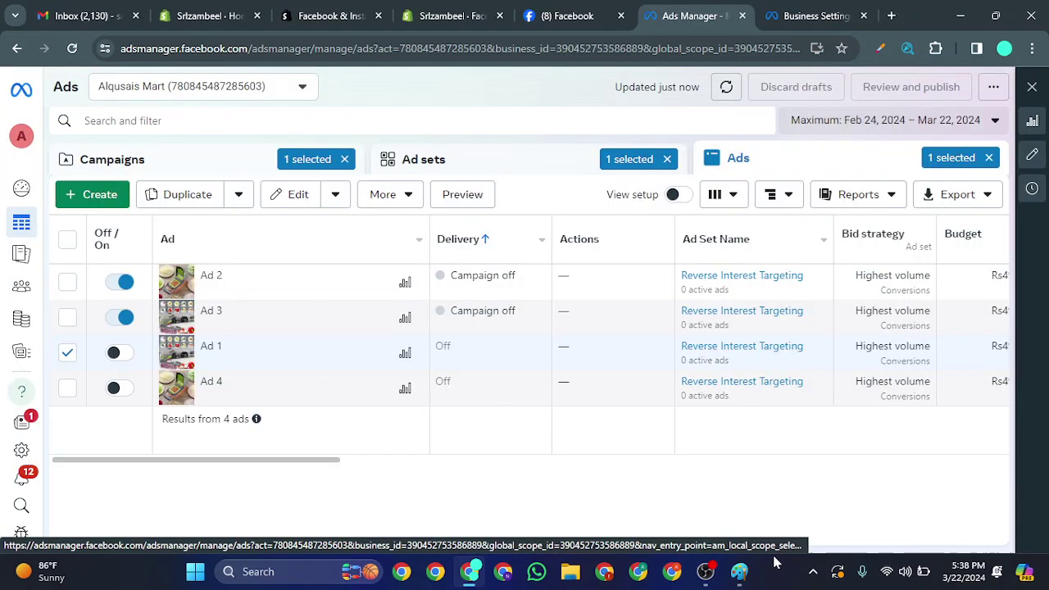
Switch to Paint and add extra pen strokes over the first small box of the top and middle rows.
left_click(739, 571)
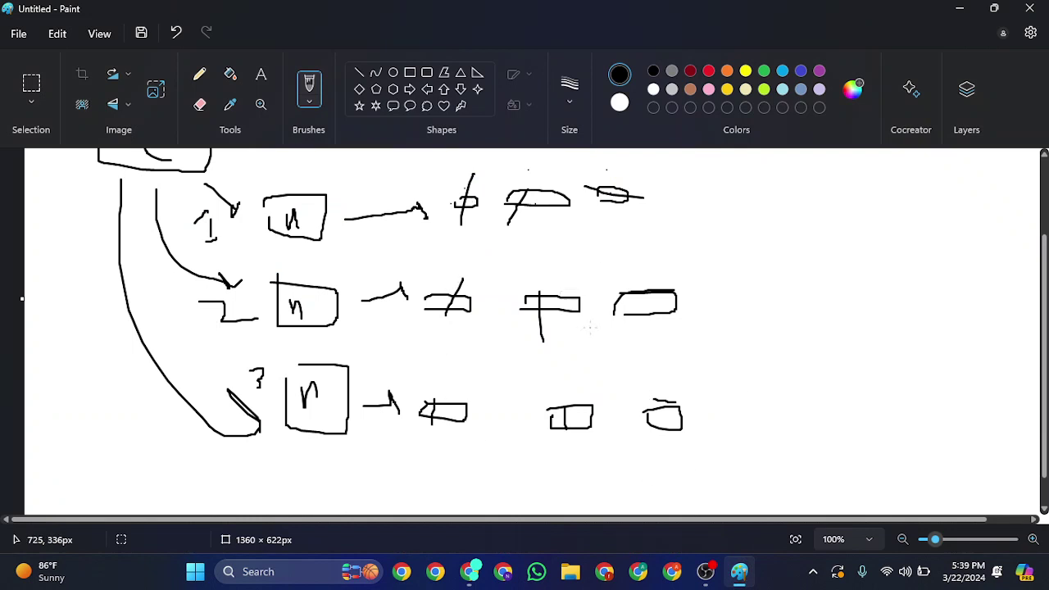
left_click_drag(457, 190, 466, 208)
left_click_drag(447, 281, 426, 333)
left_click_drag(472, 192, 466, 205)
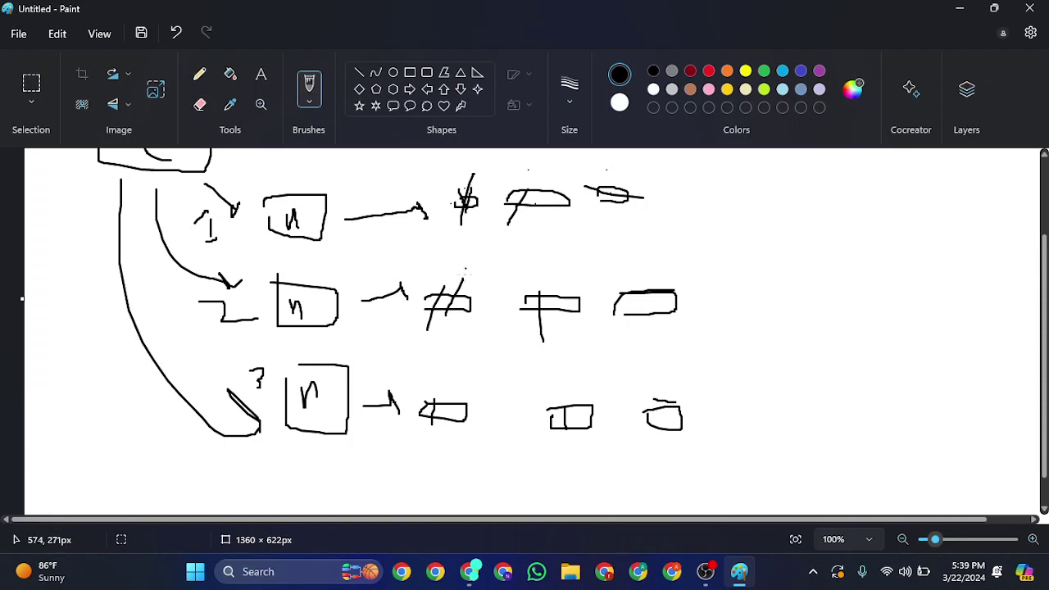
Add another pen stroke over the middle row's first small box and outline all three rows of small boxes with one large freehand shape.
left_click_drag(466, 267, 431, 320)
mouse_move(431, 187)
left_mouse_down()
mouse_move(399, 424)
mouse_move(793, 446)
mouse_move(572, 185)
mouse_move(416, 184)
left_mouse_up()
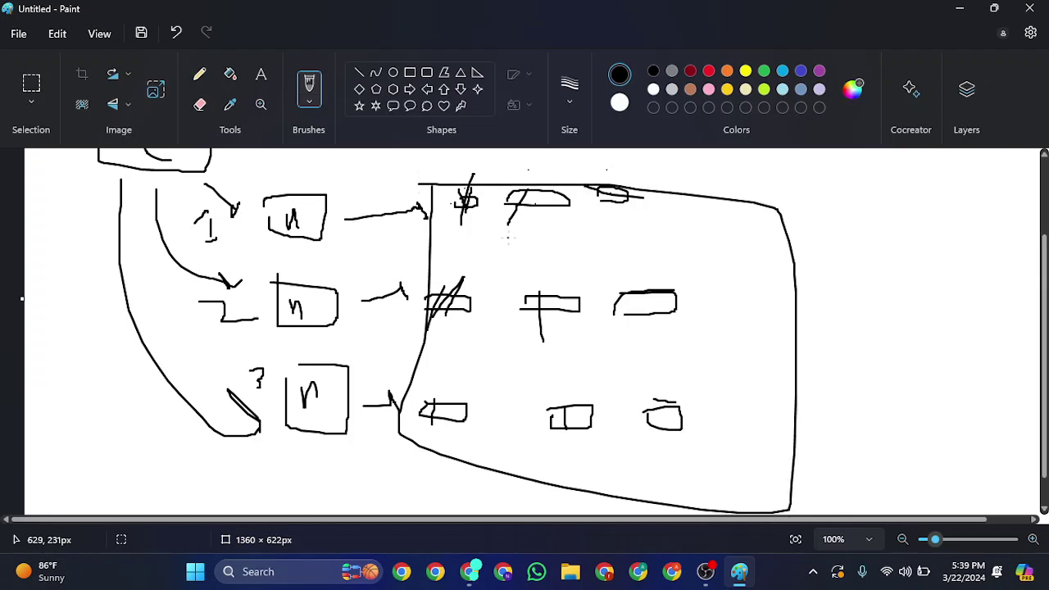
scroll(625, 303, "up", 3)
scroll(626, 304, "down", 4)
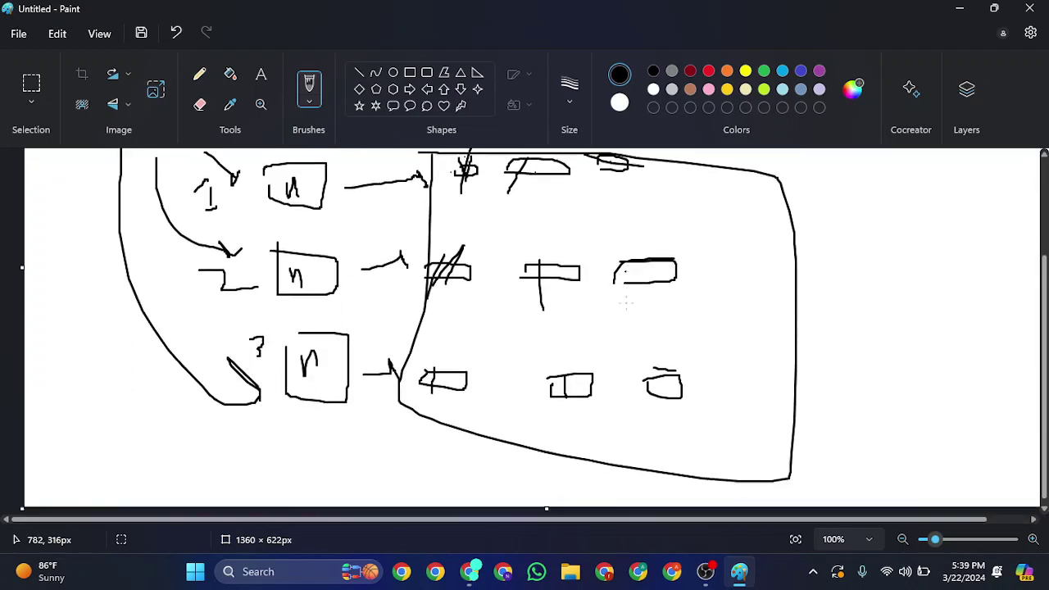
scroll(626, 303, "up", 5)
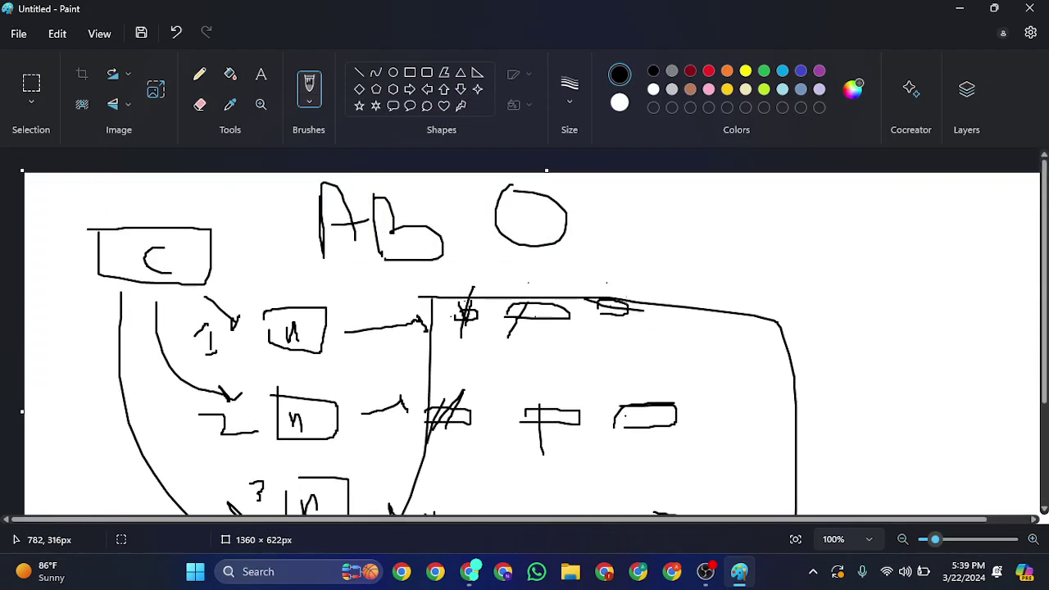
Close the Paint sketch without saving it and close the browser window showing Ads Manager.
left_click(1029, 8)
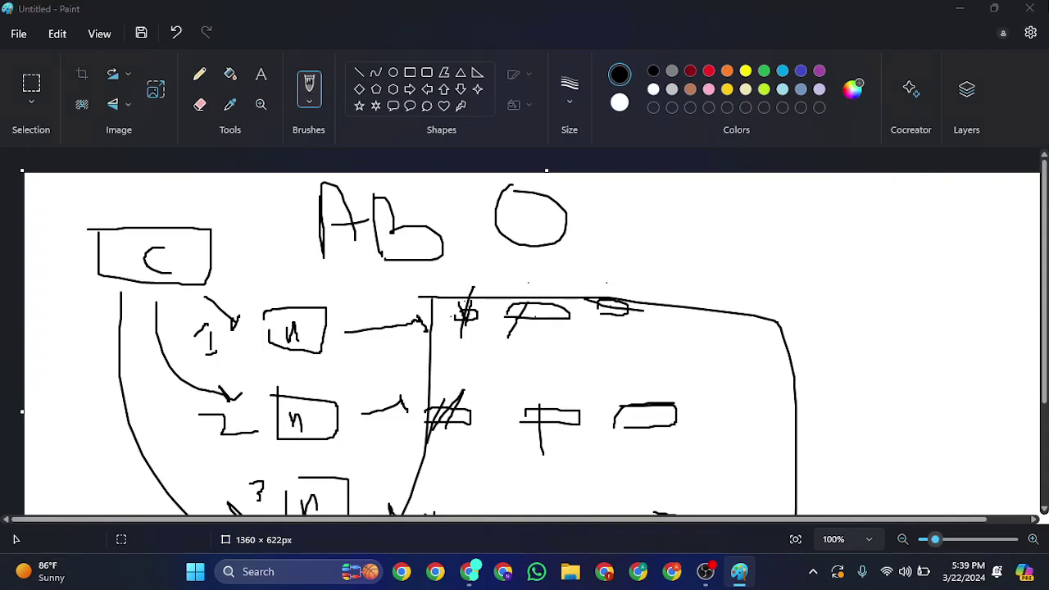
left_click(519, 342)
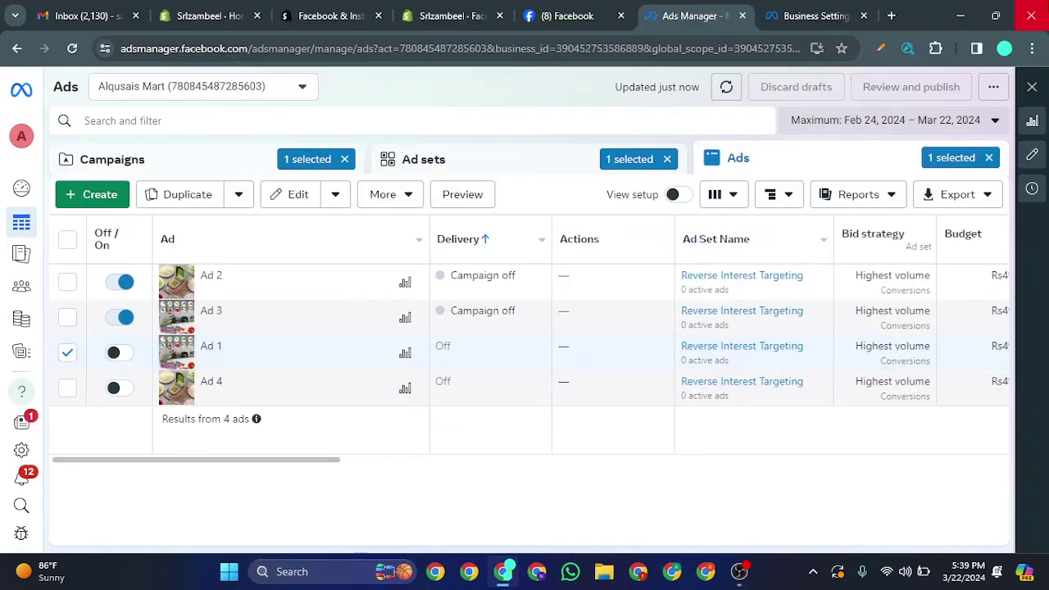
left_click(1028, 15)
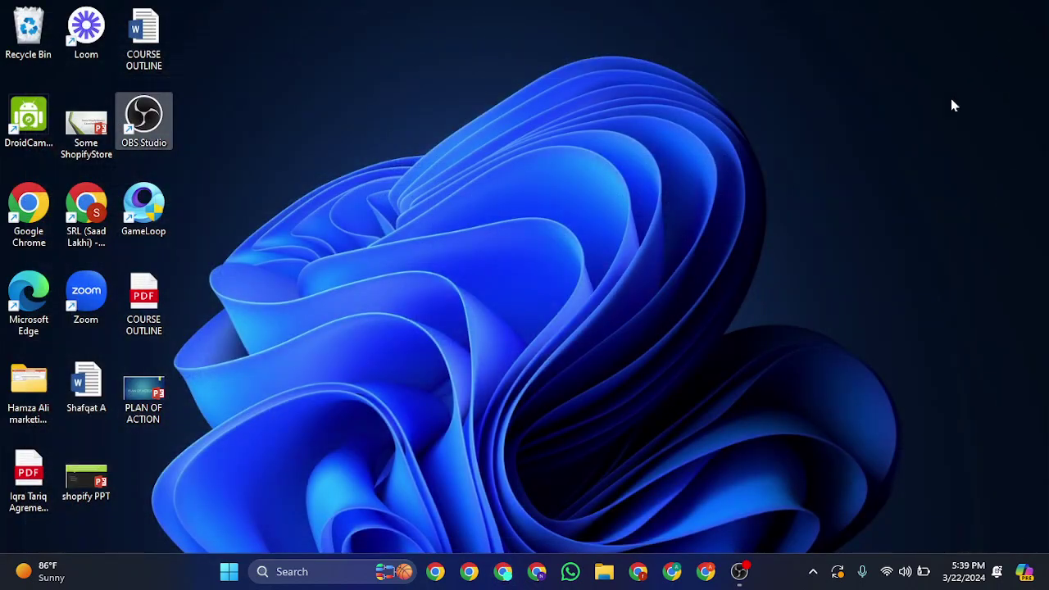